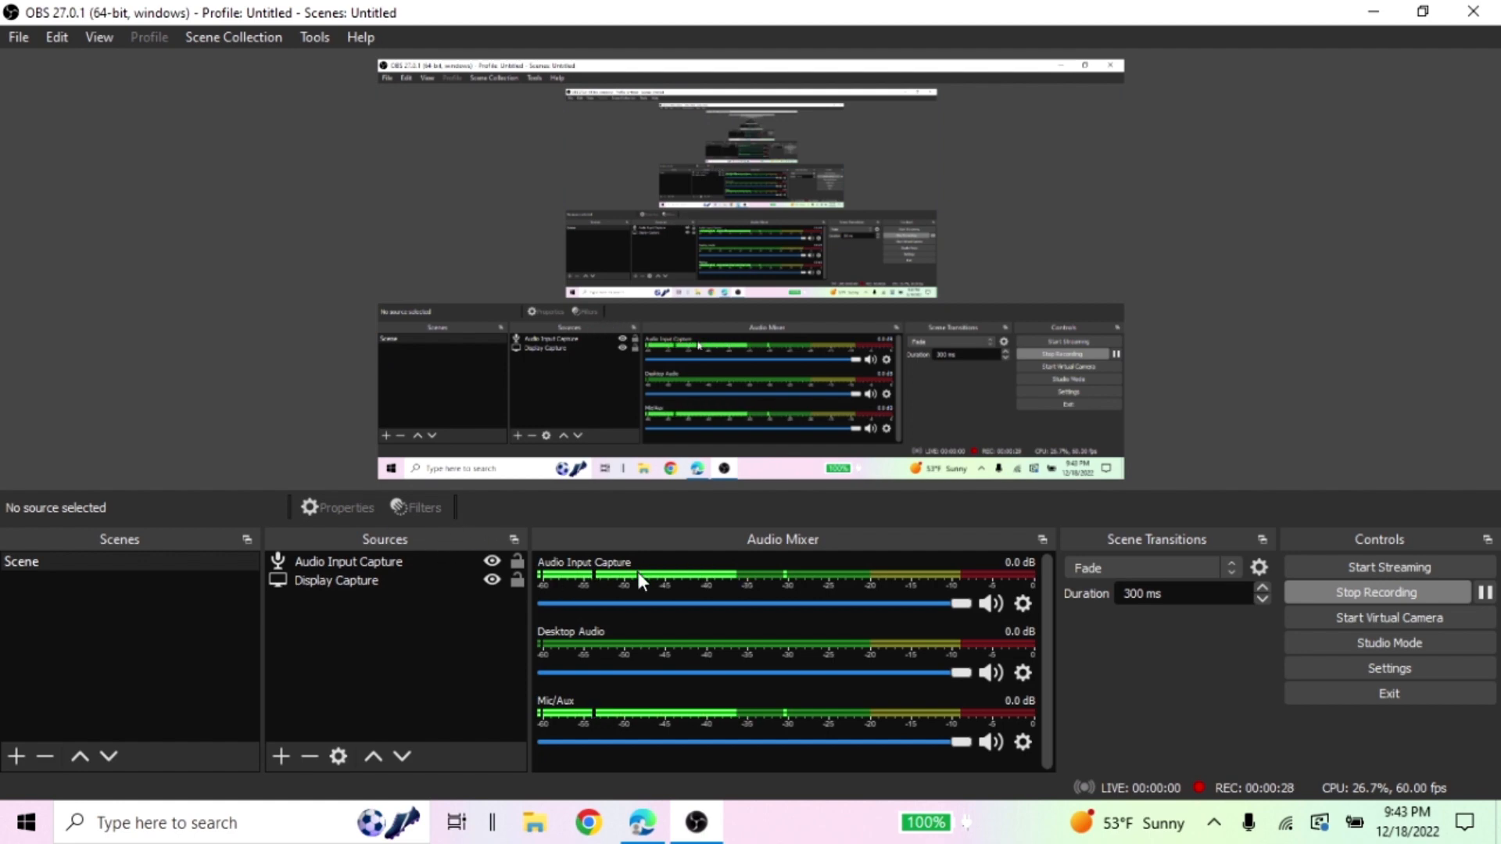
# Review the Audio Input Capture source's properties and the source types available for adding to the scene.
pyautogui.click(331, 567)
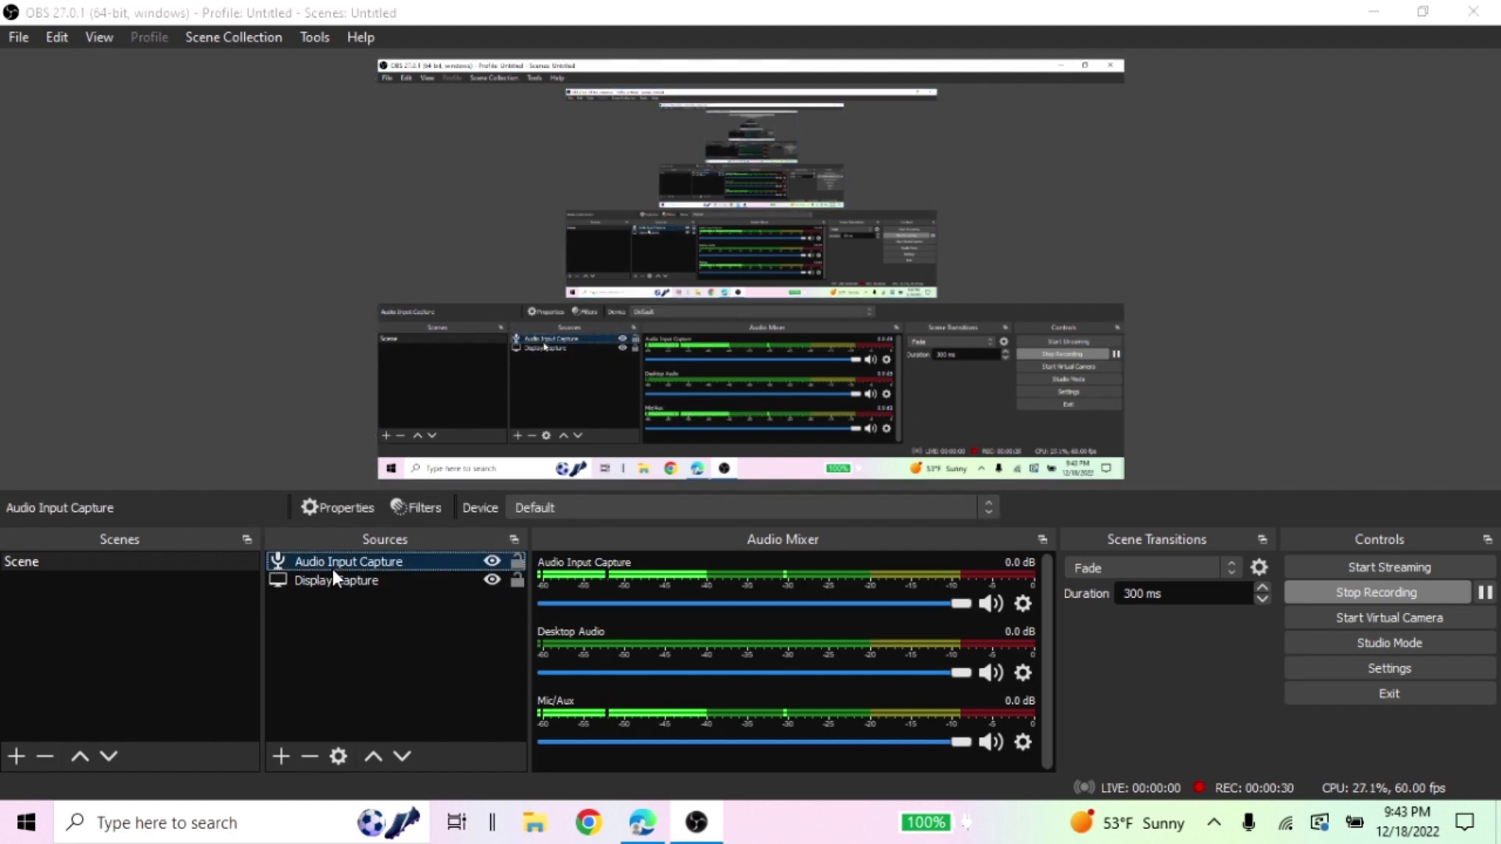
pyautogui.doubleClick(332, 570)
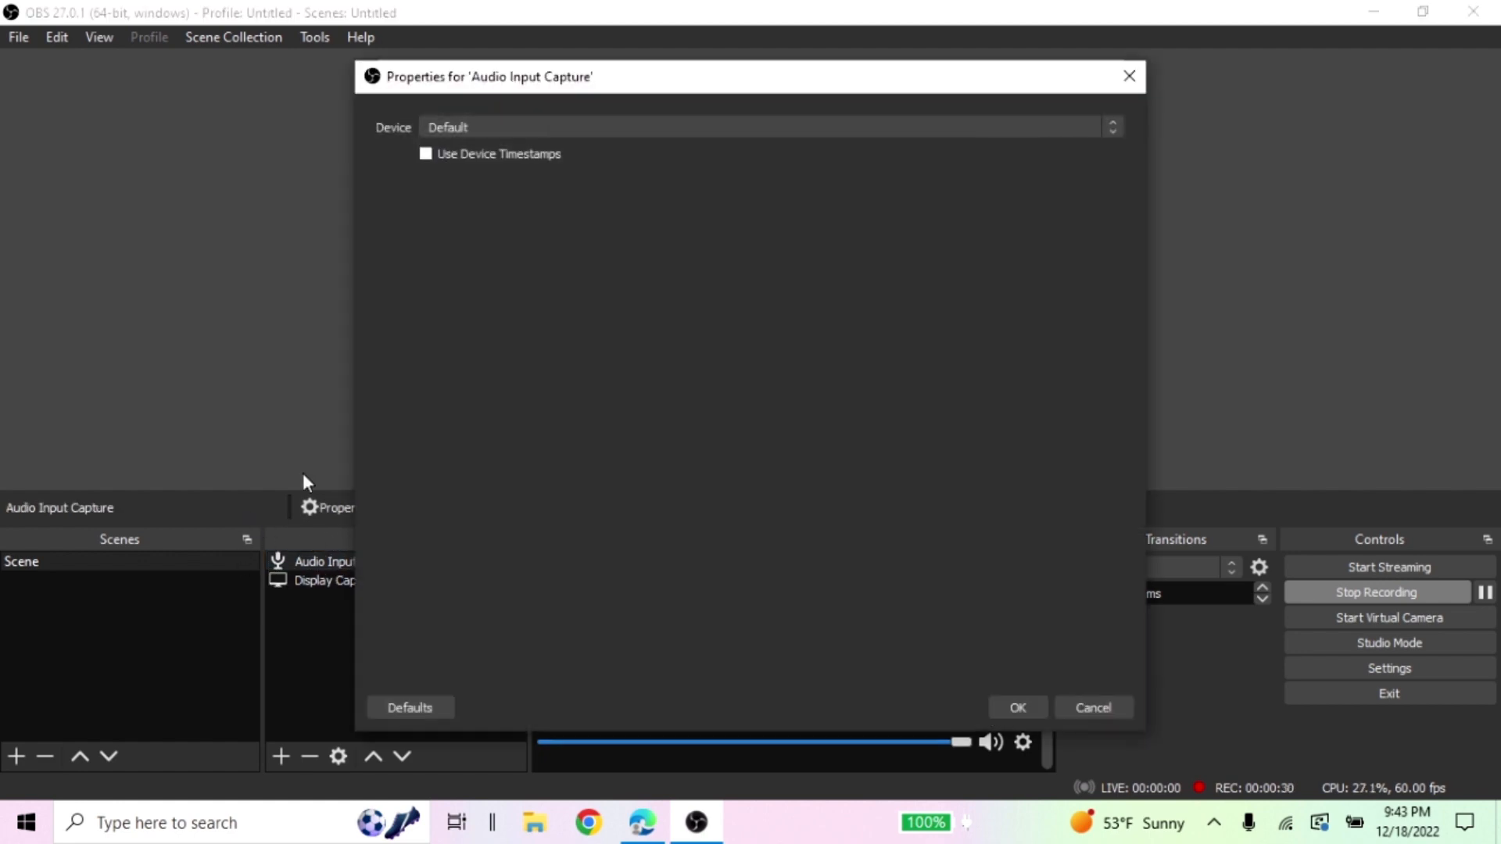
pyautogui.click(1129, 78)
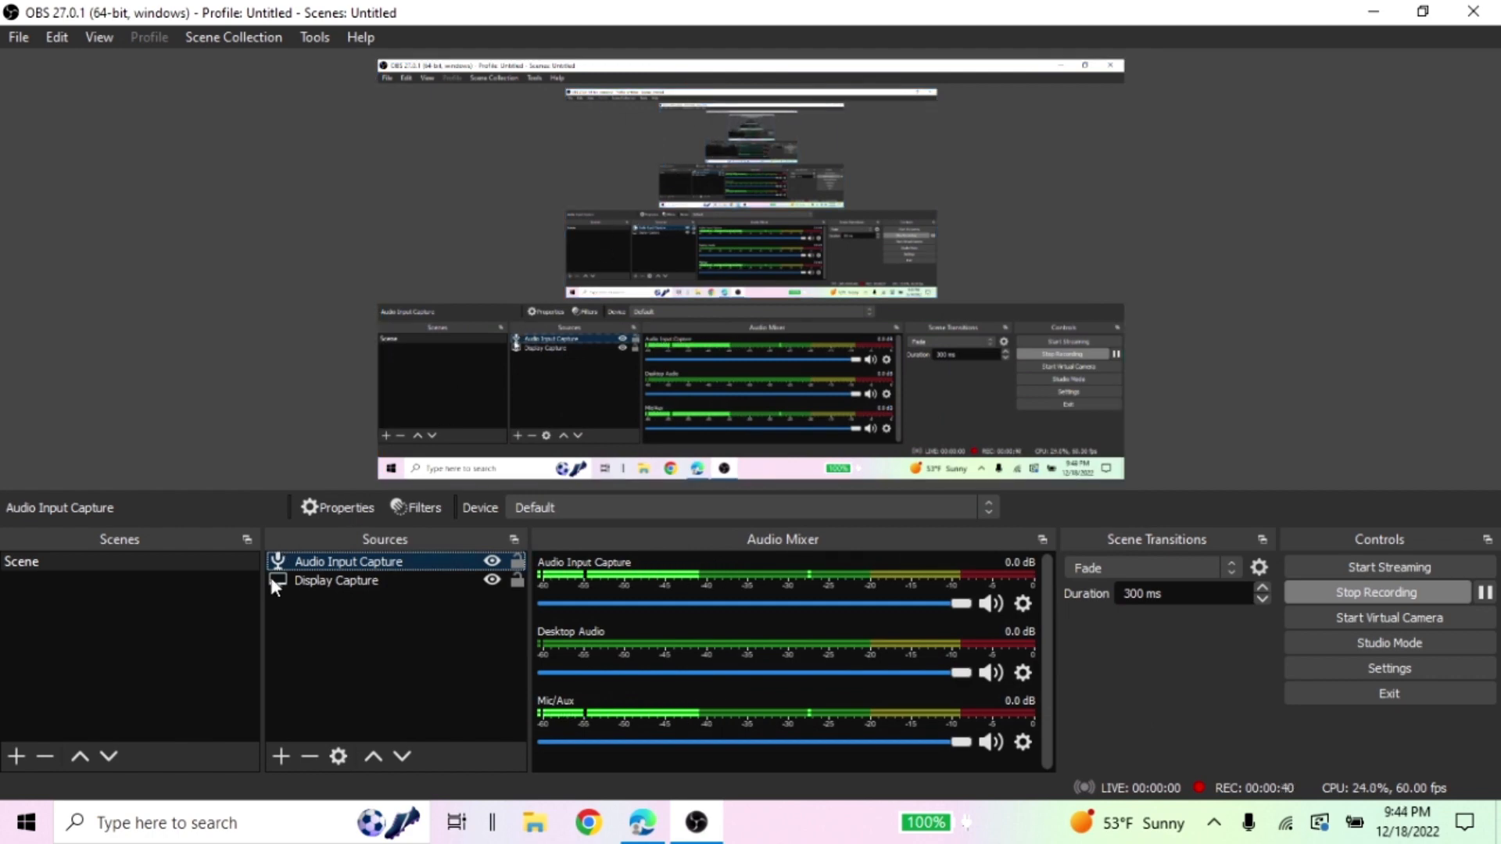
pyautogui.doubleClick(350, 567)
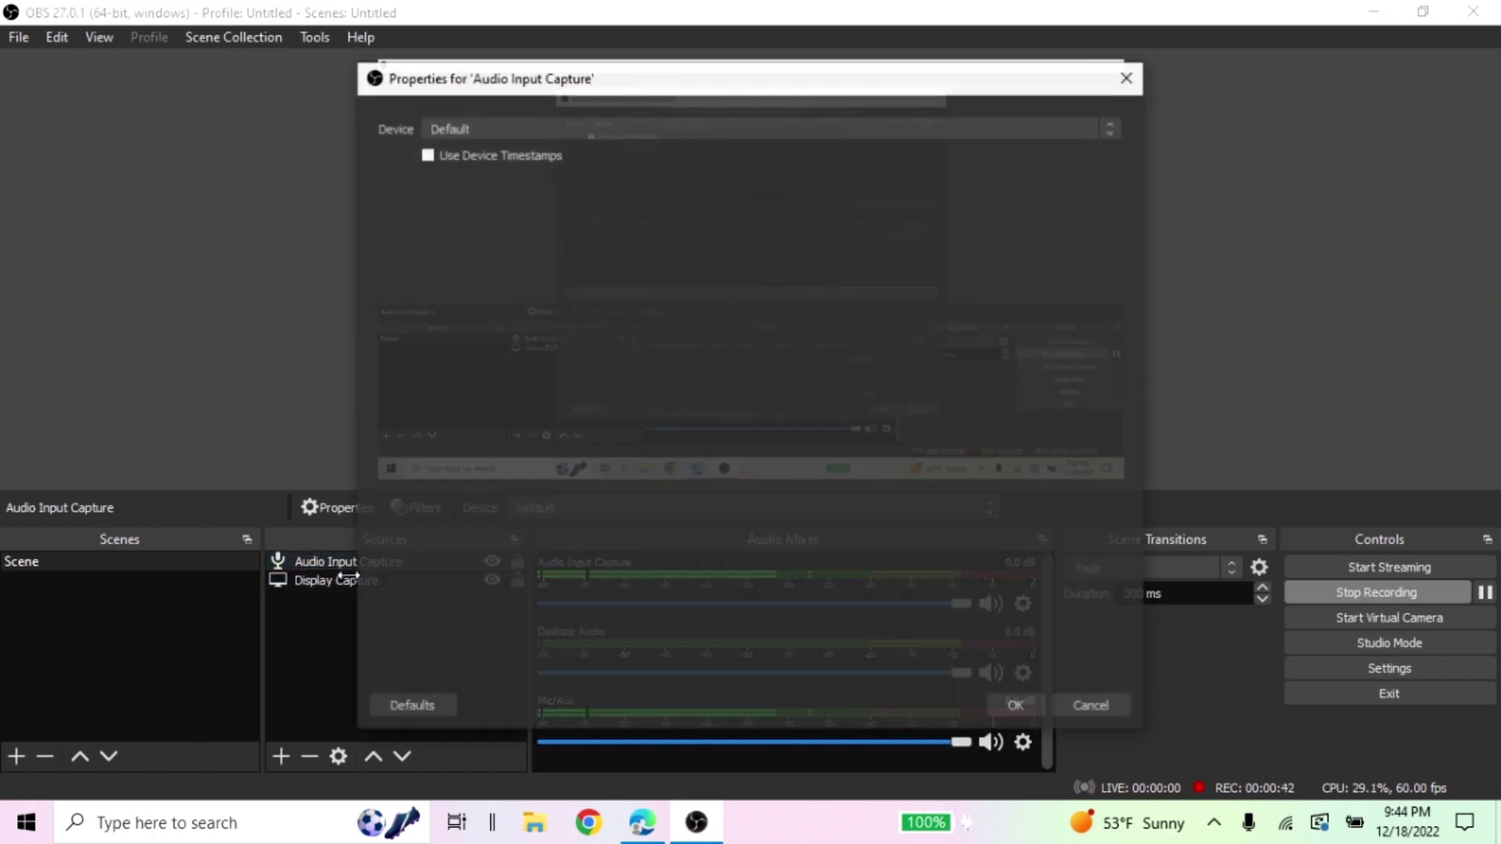
pyautogui.click(1119, 67)
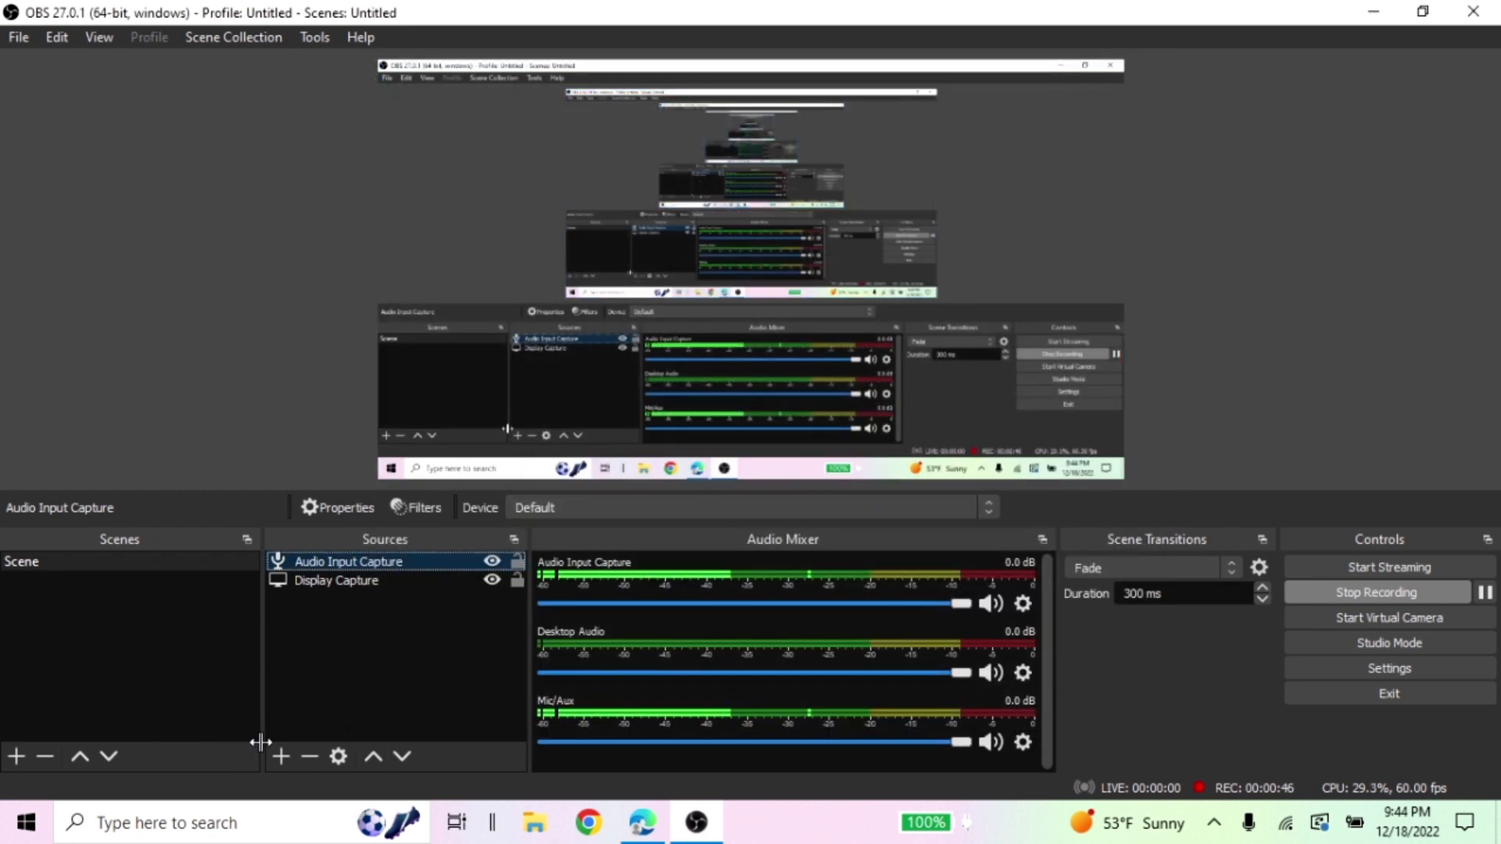
pyautogui.click(281, 756)
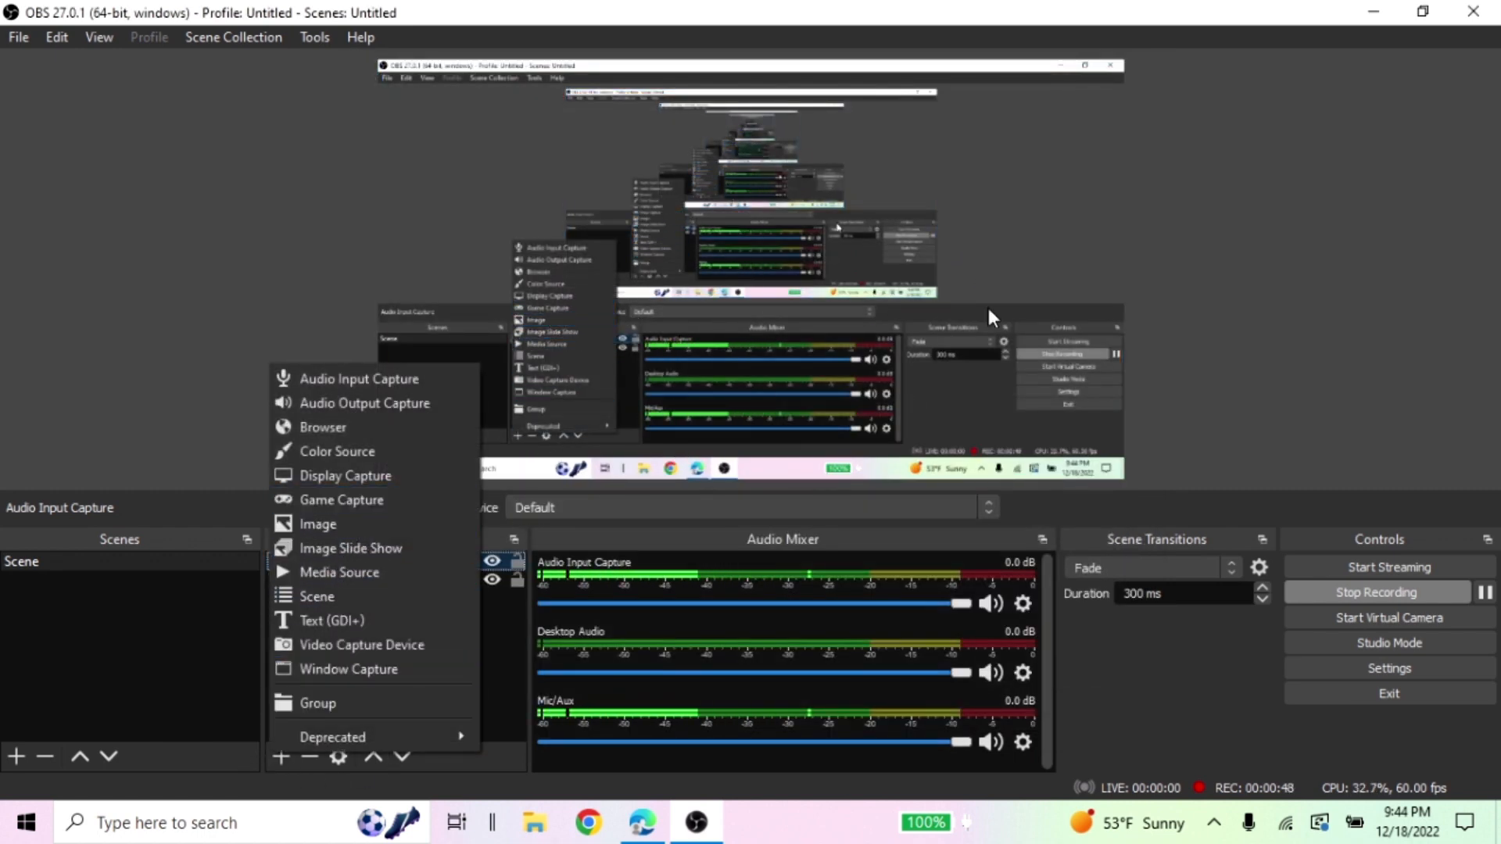
pyautogui.click(1194, 201)
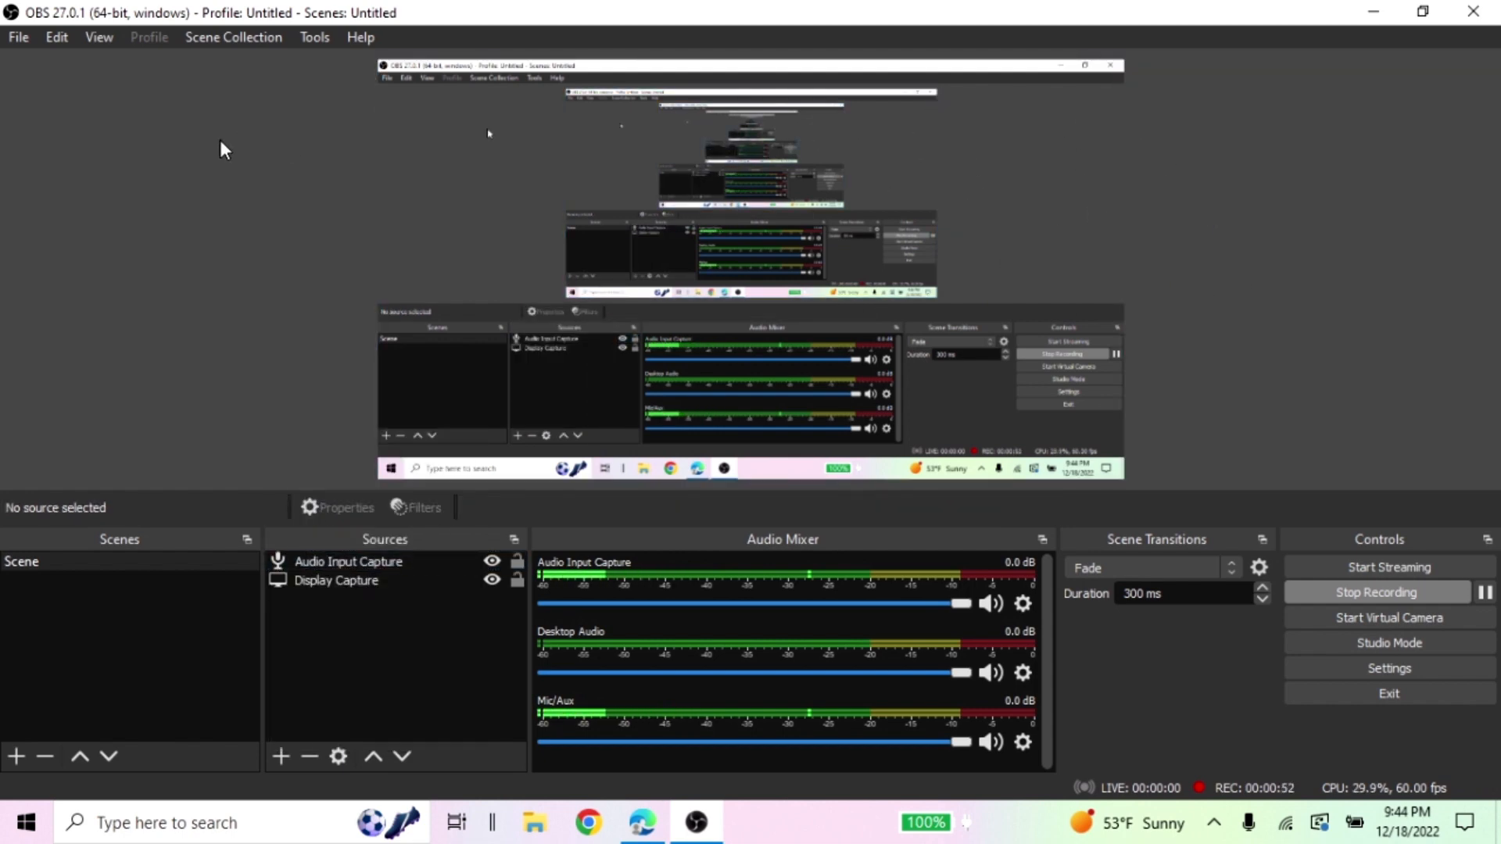
# Check the hotkeys assigned to starting and stopping a recording in the settings.
pyautogui.click(19, 39)
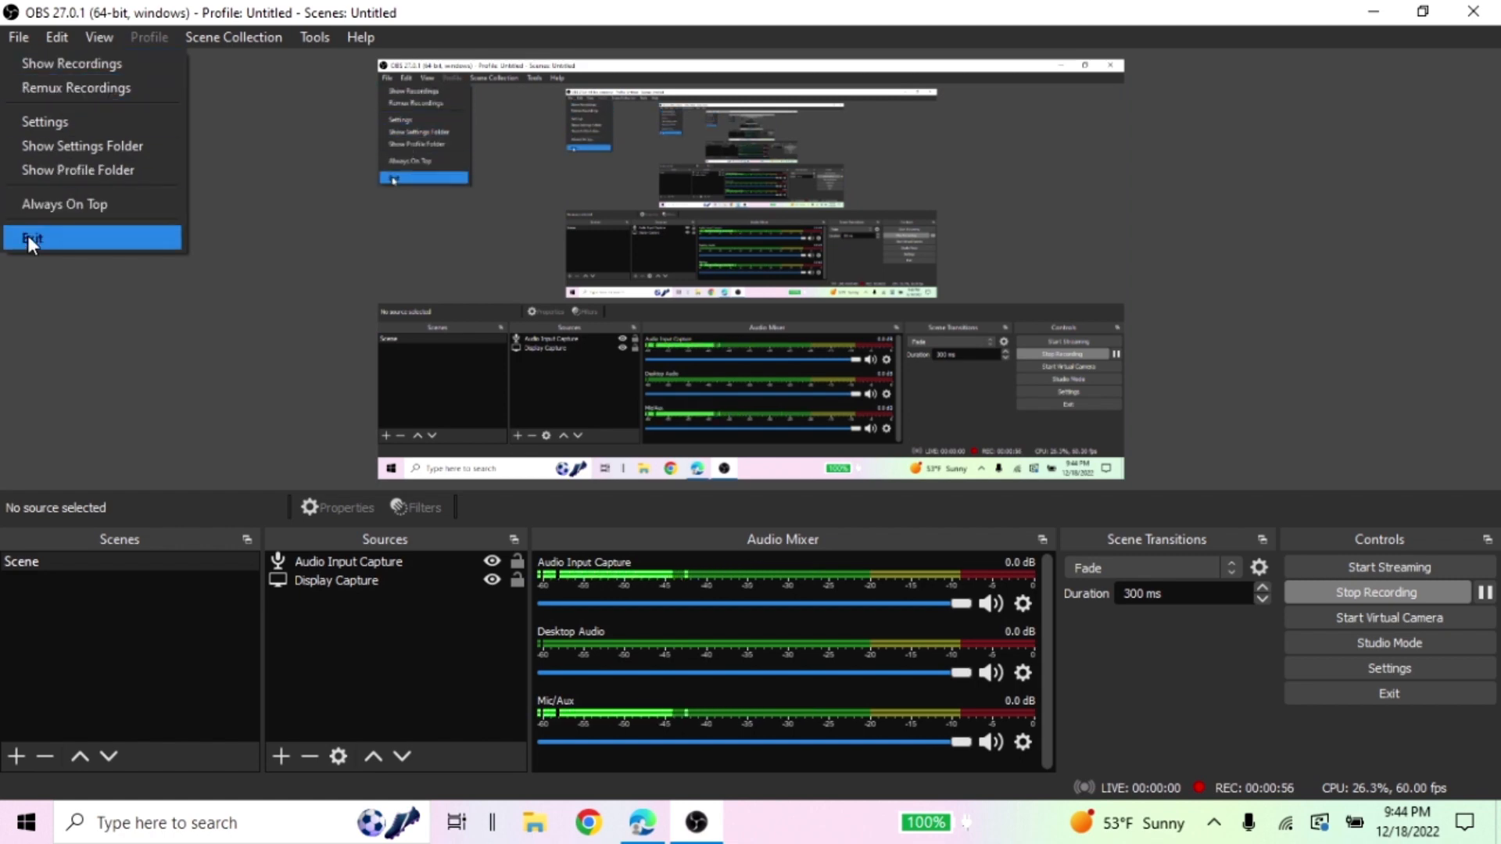
pyautogui.click(50, 129)
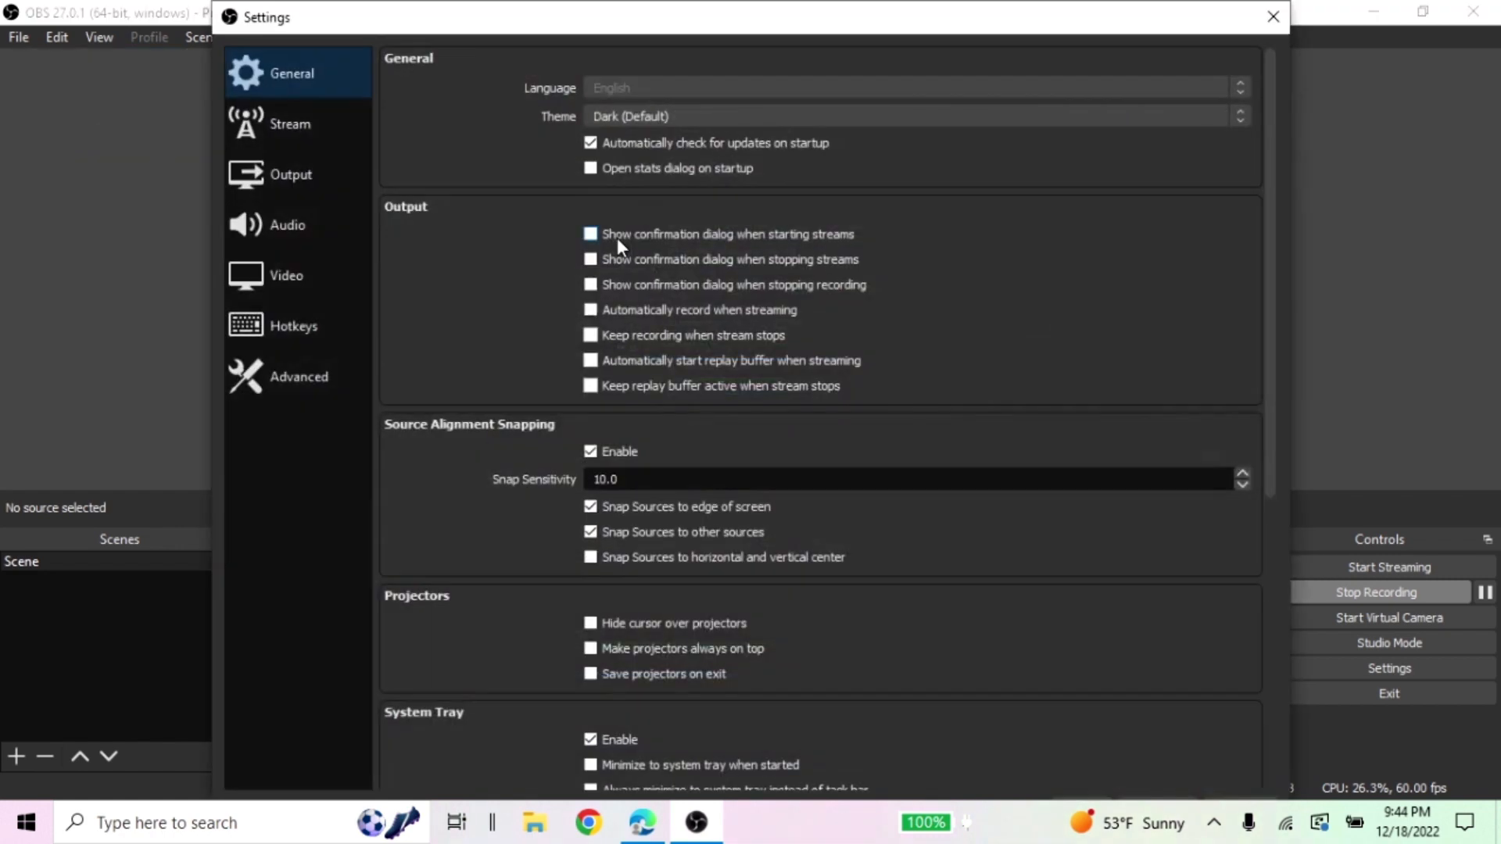
pyautogui.click(291, 322)
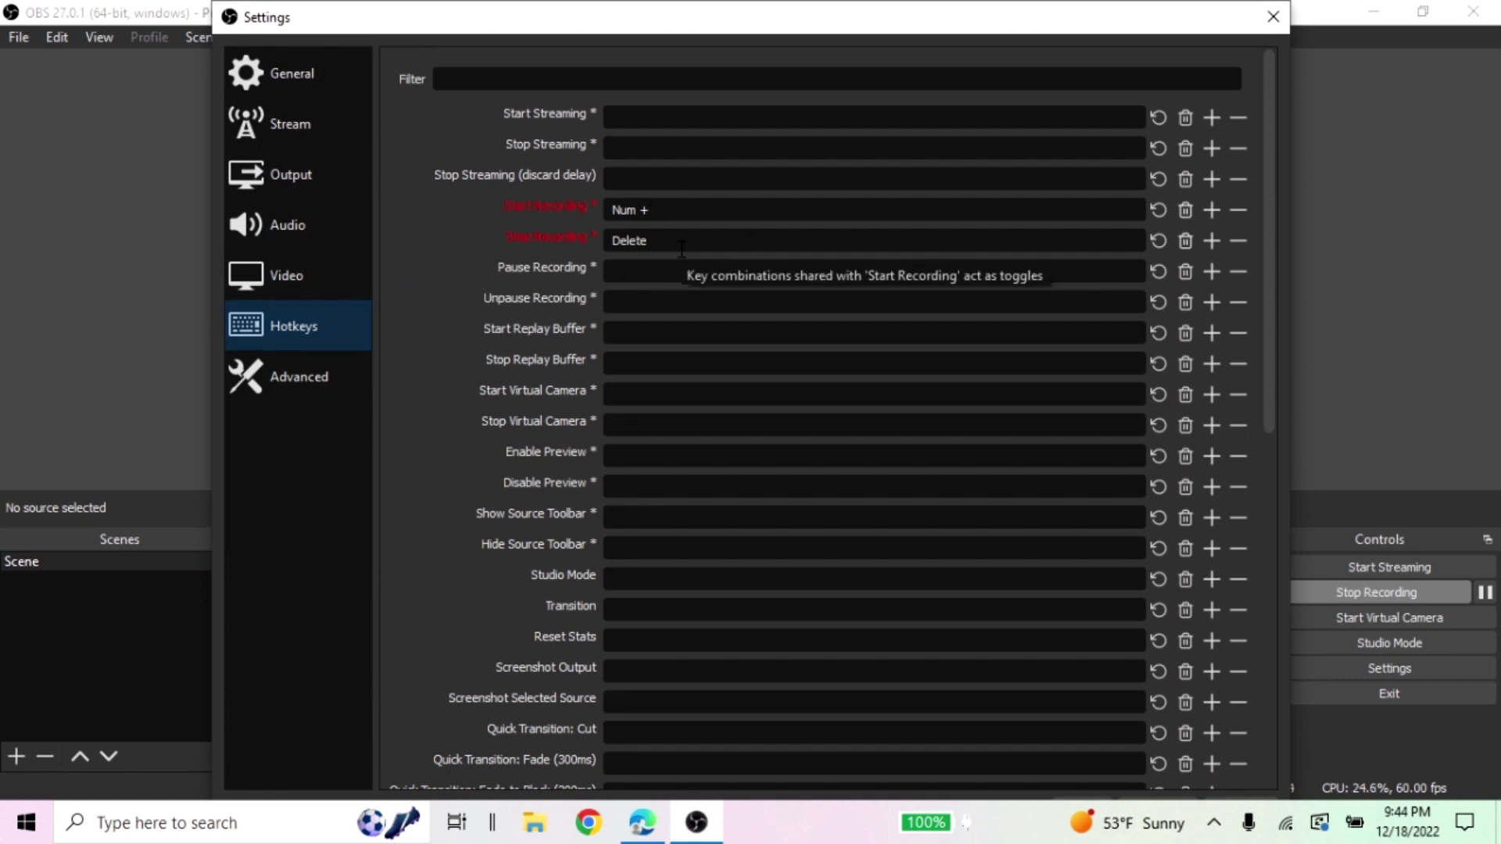
pyautogui.click(1273, 16)
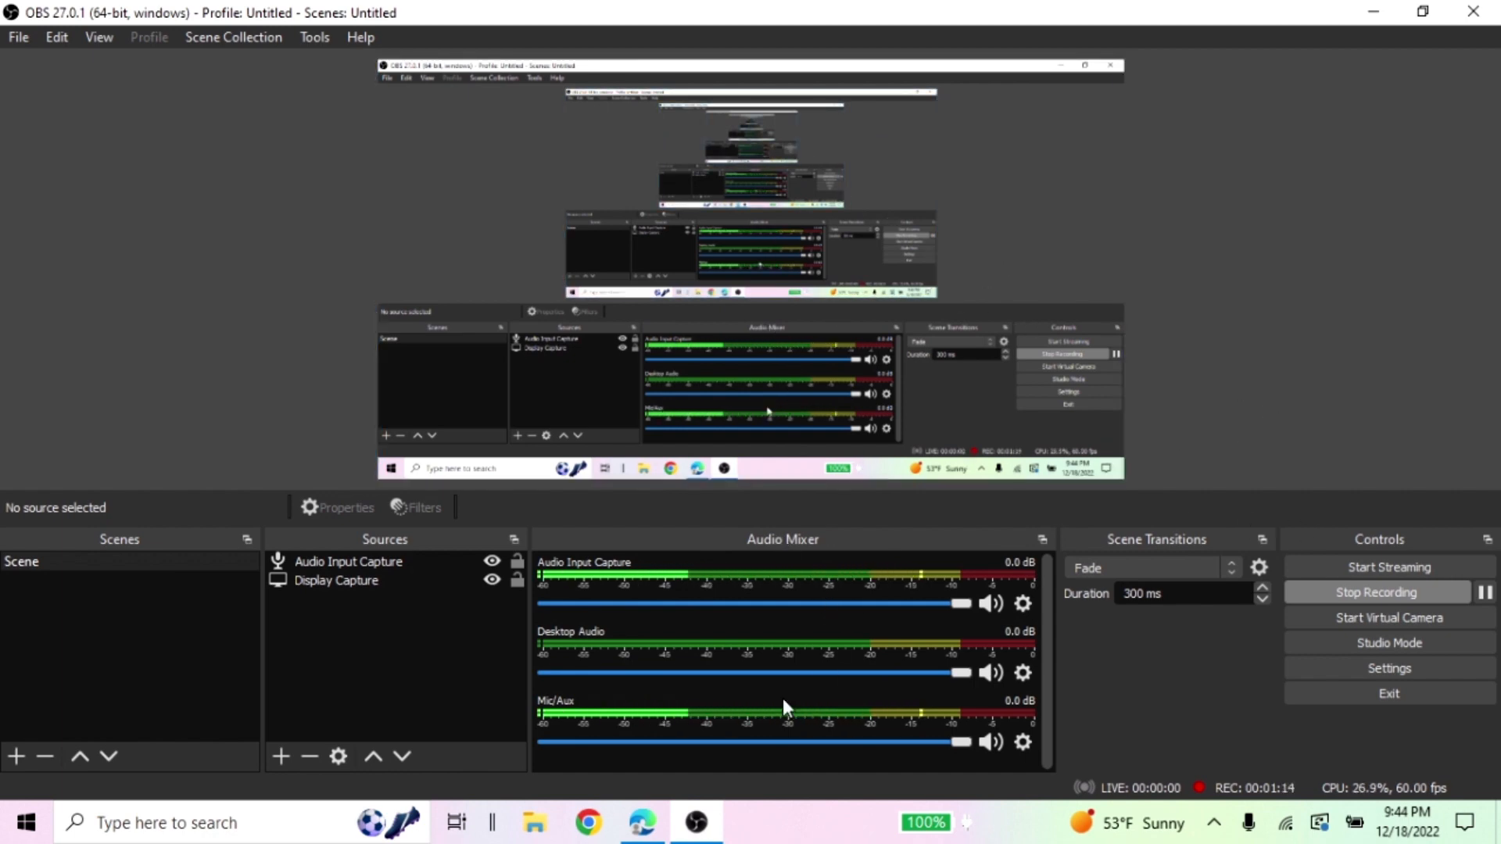
# Switch to Clipchamp in the browser and create a new video project.
pyautogui.click(645, 821)
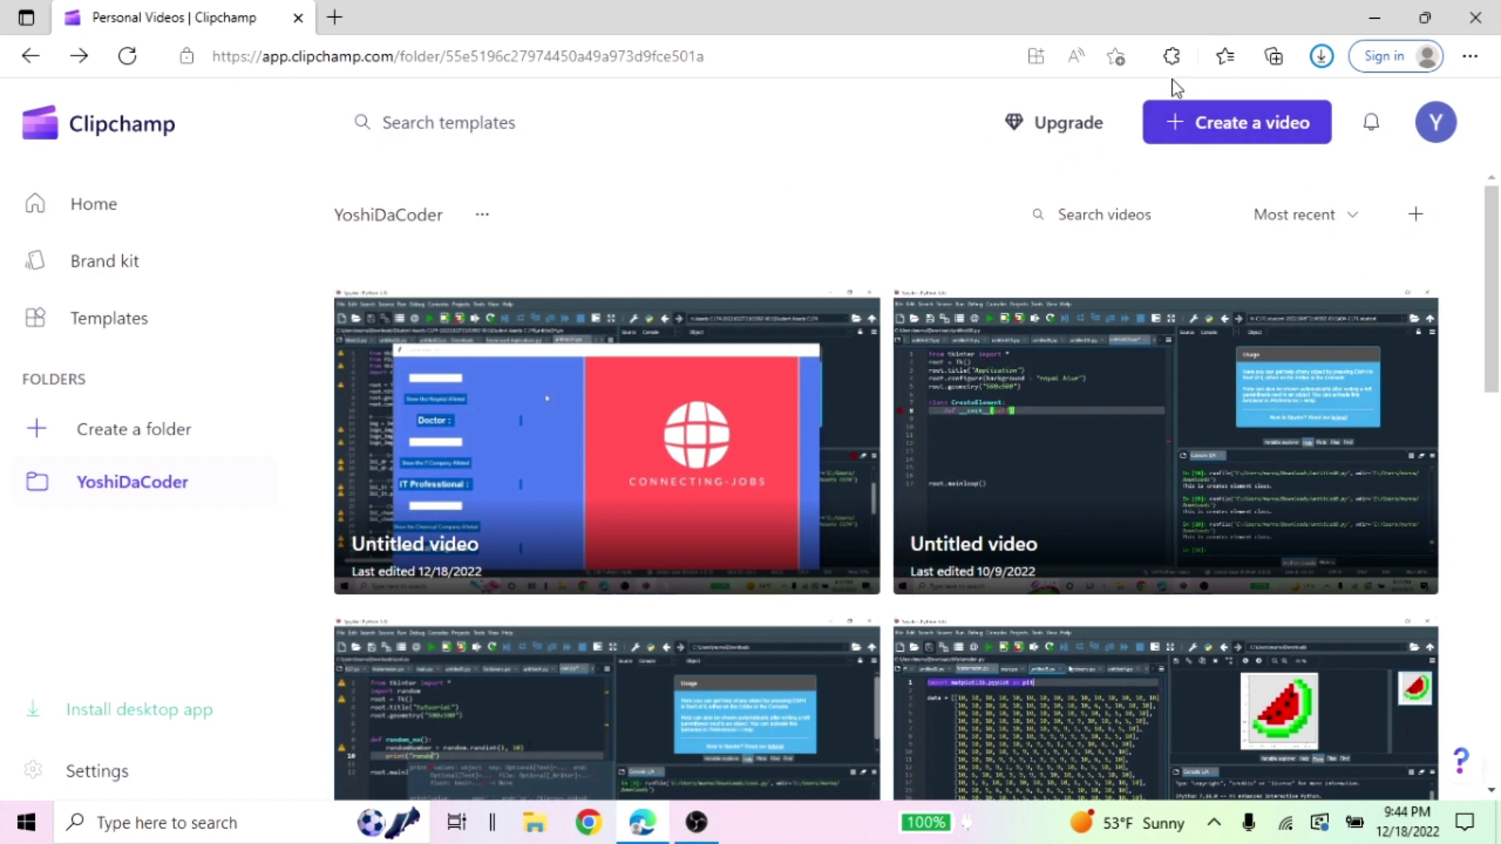
pyautogui.click(1164, 129)
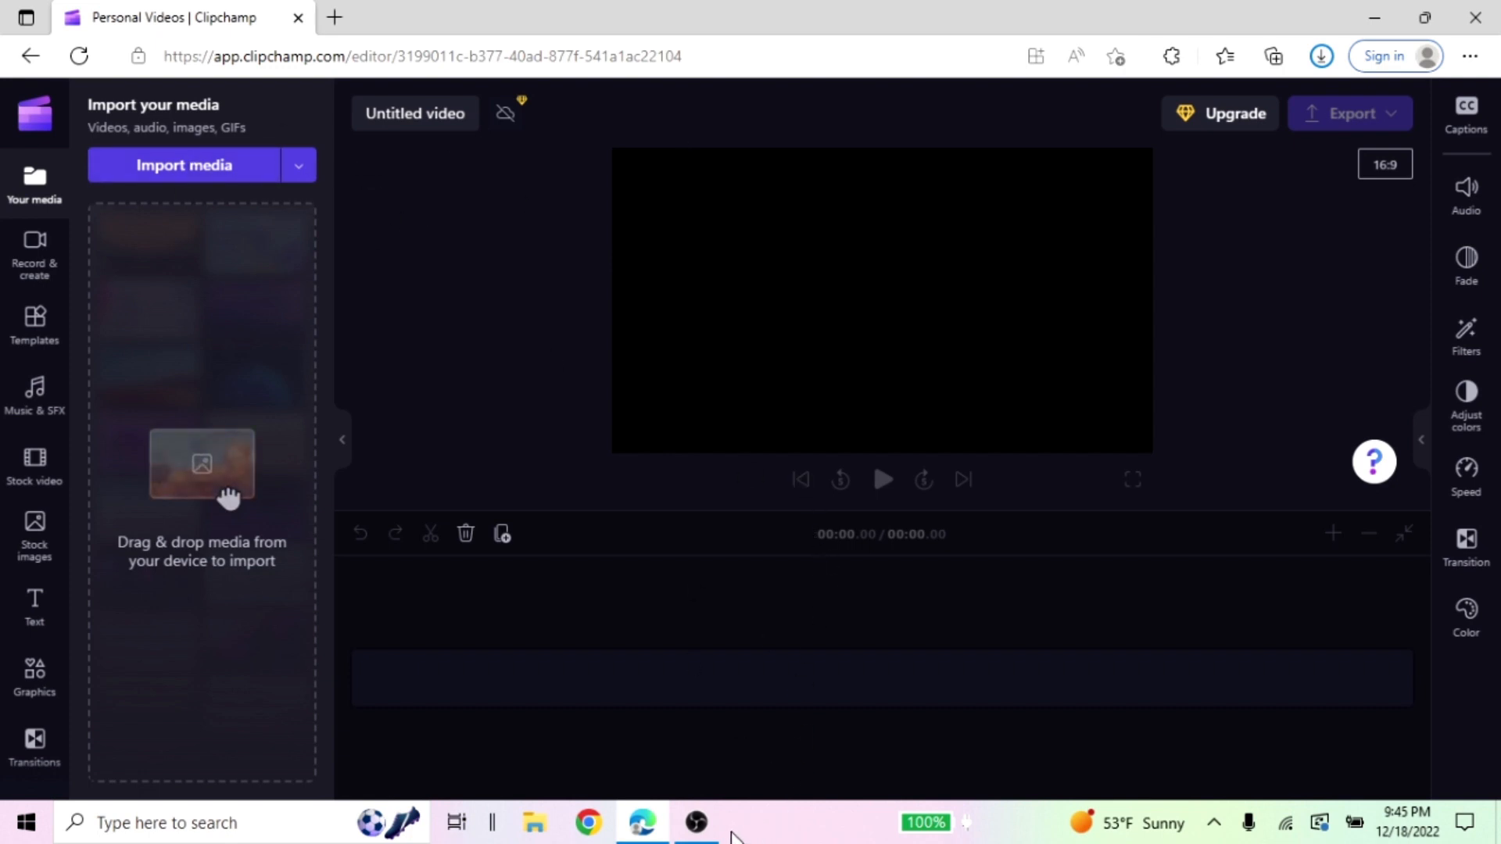
pyautogui.click(696, 823)
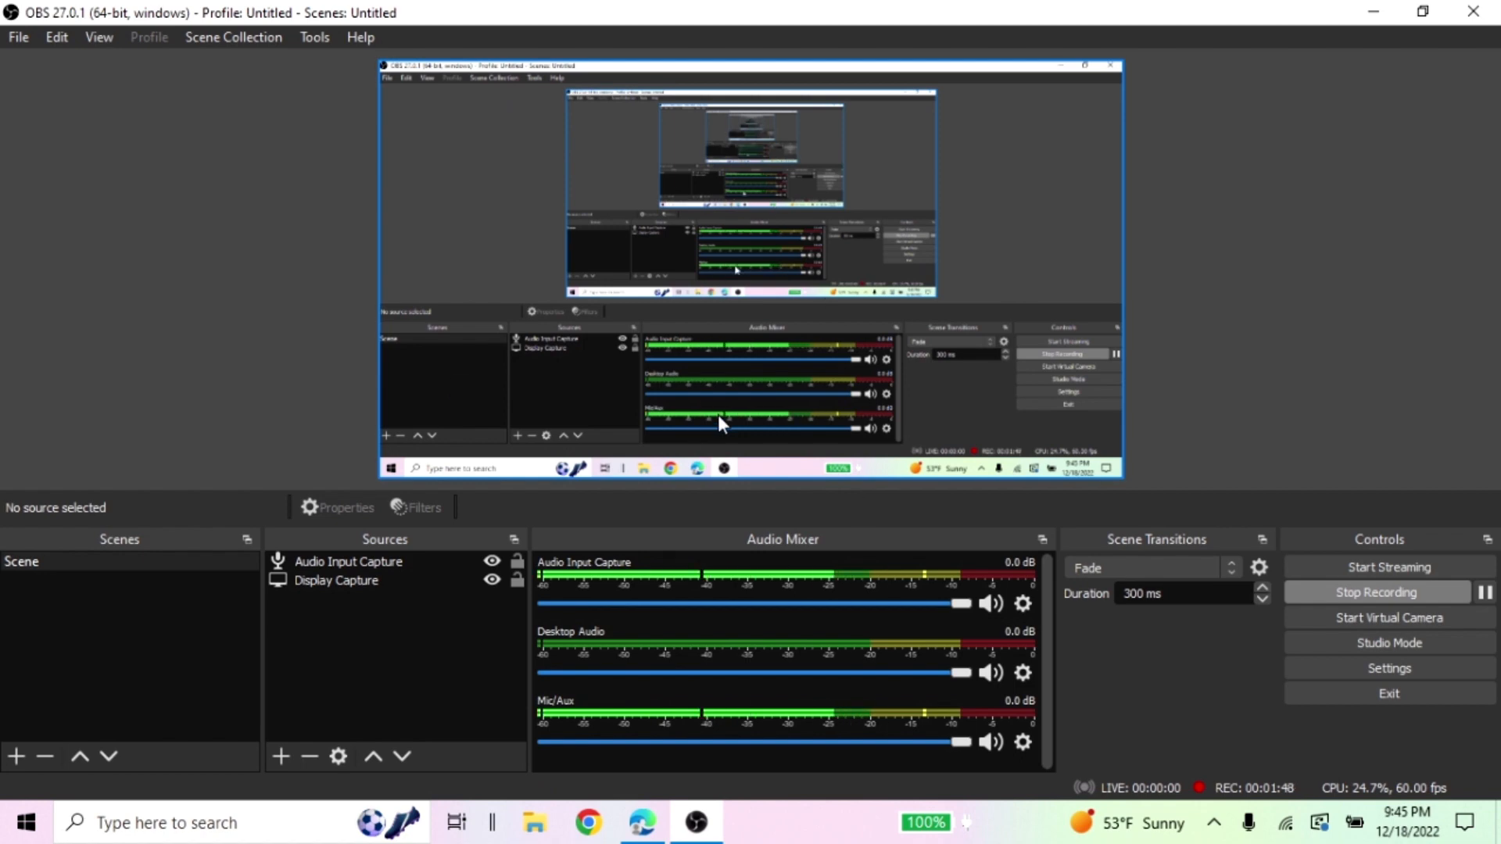
pyautogui.click(642, 822)
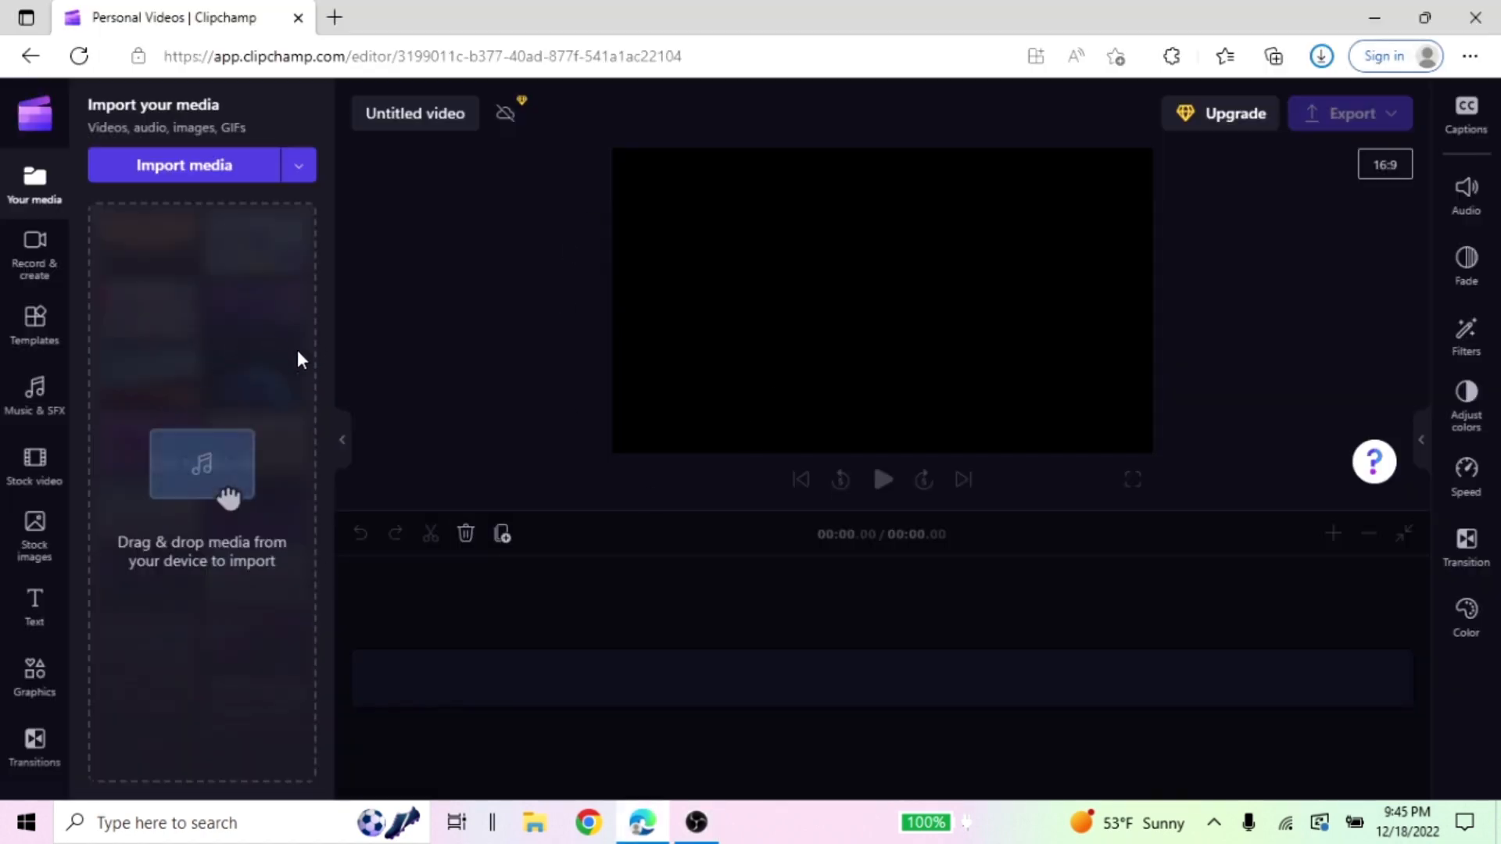
pyautogui.click(266, 165)
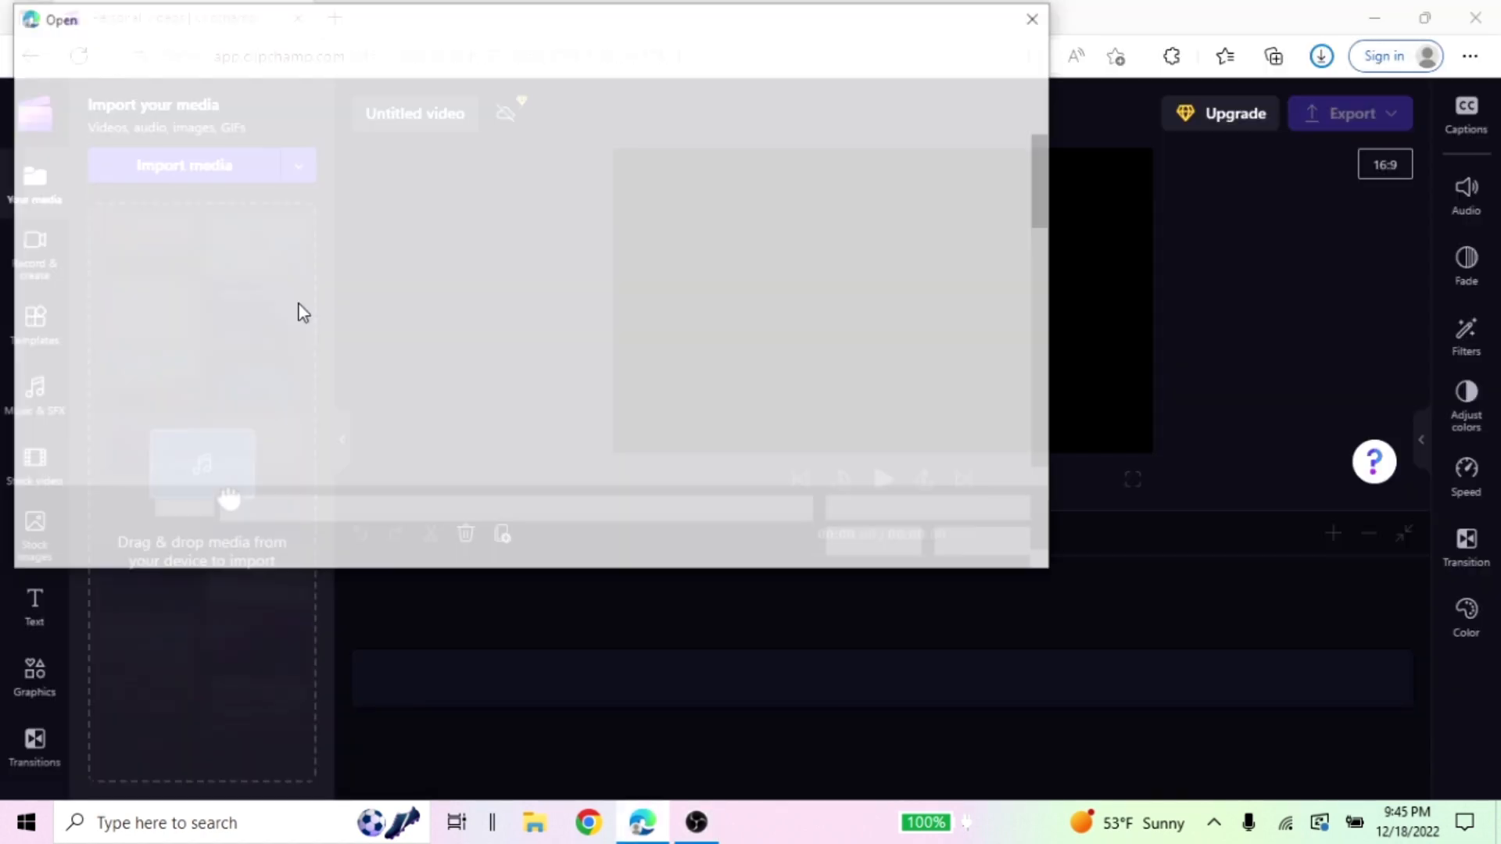
pyautogui.scroll(-10, 606, 290)
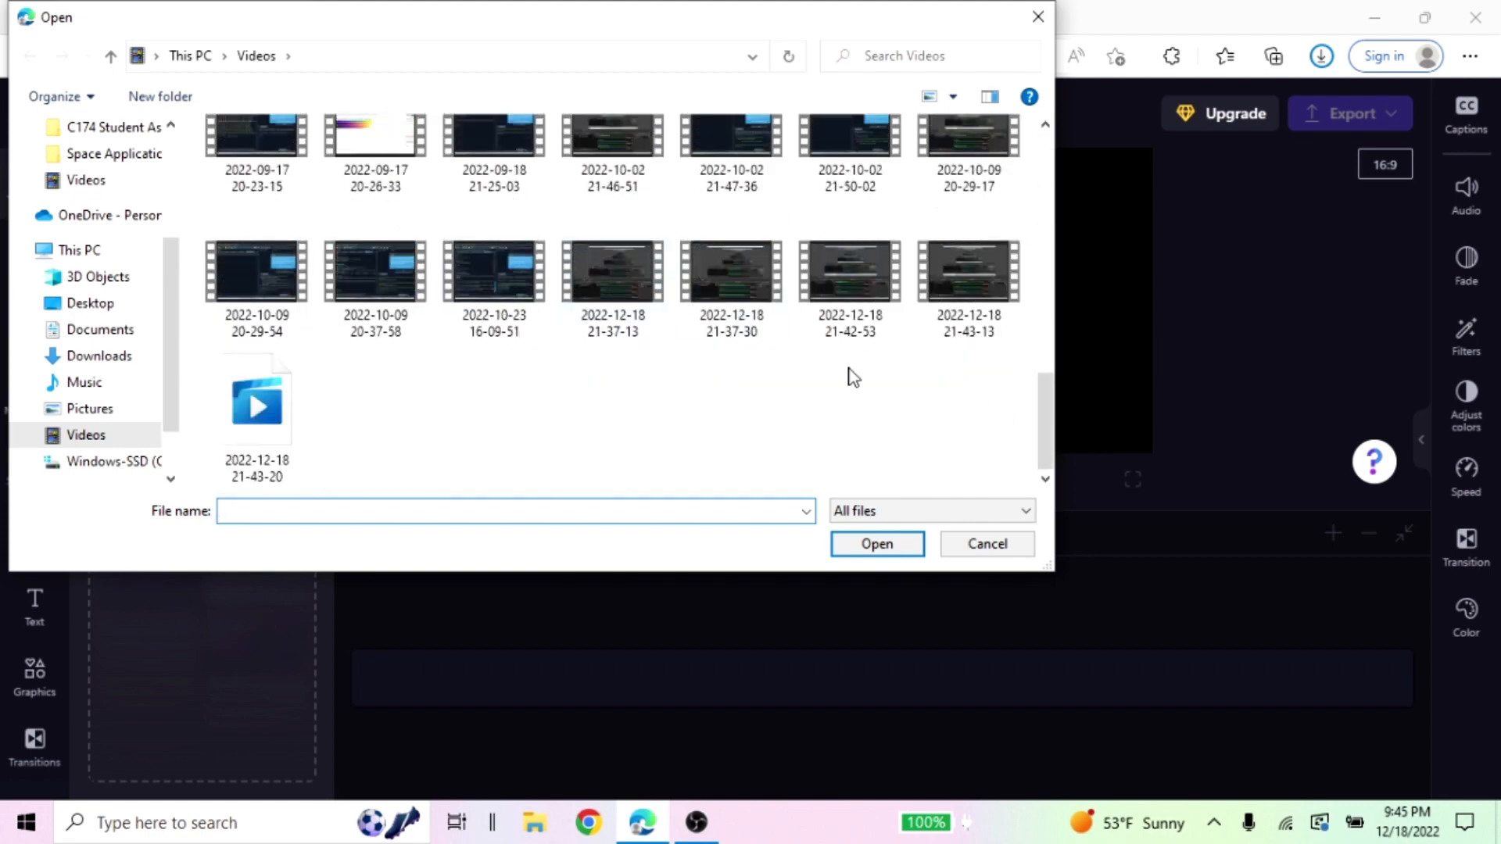
pyautogui.click(827, 327)
pyautogui.doubleClick(827, 327)
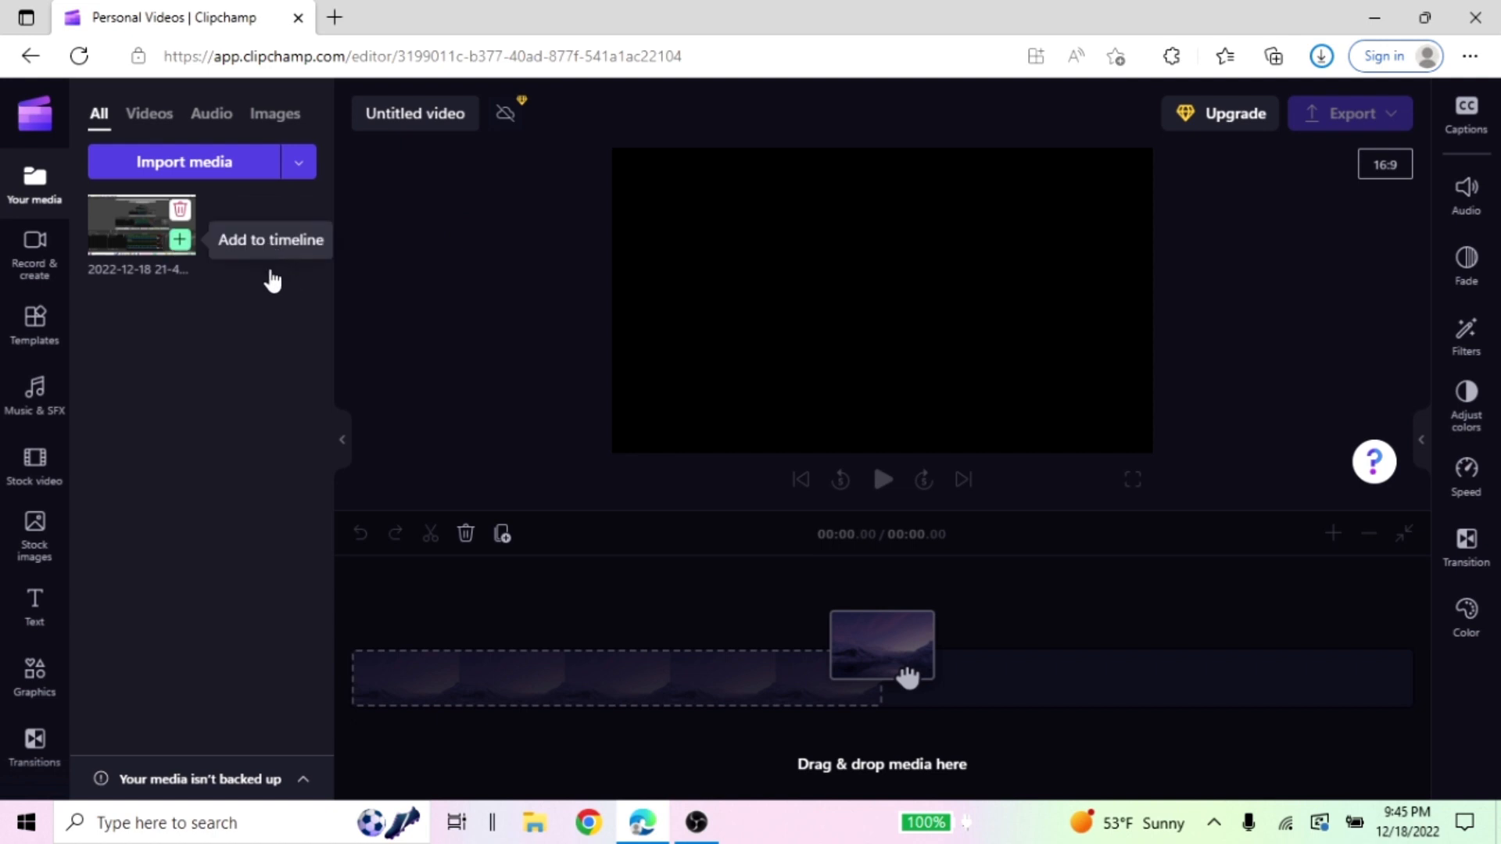
pyautogui.click(181, 238)
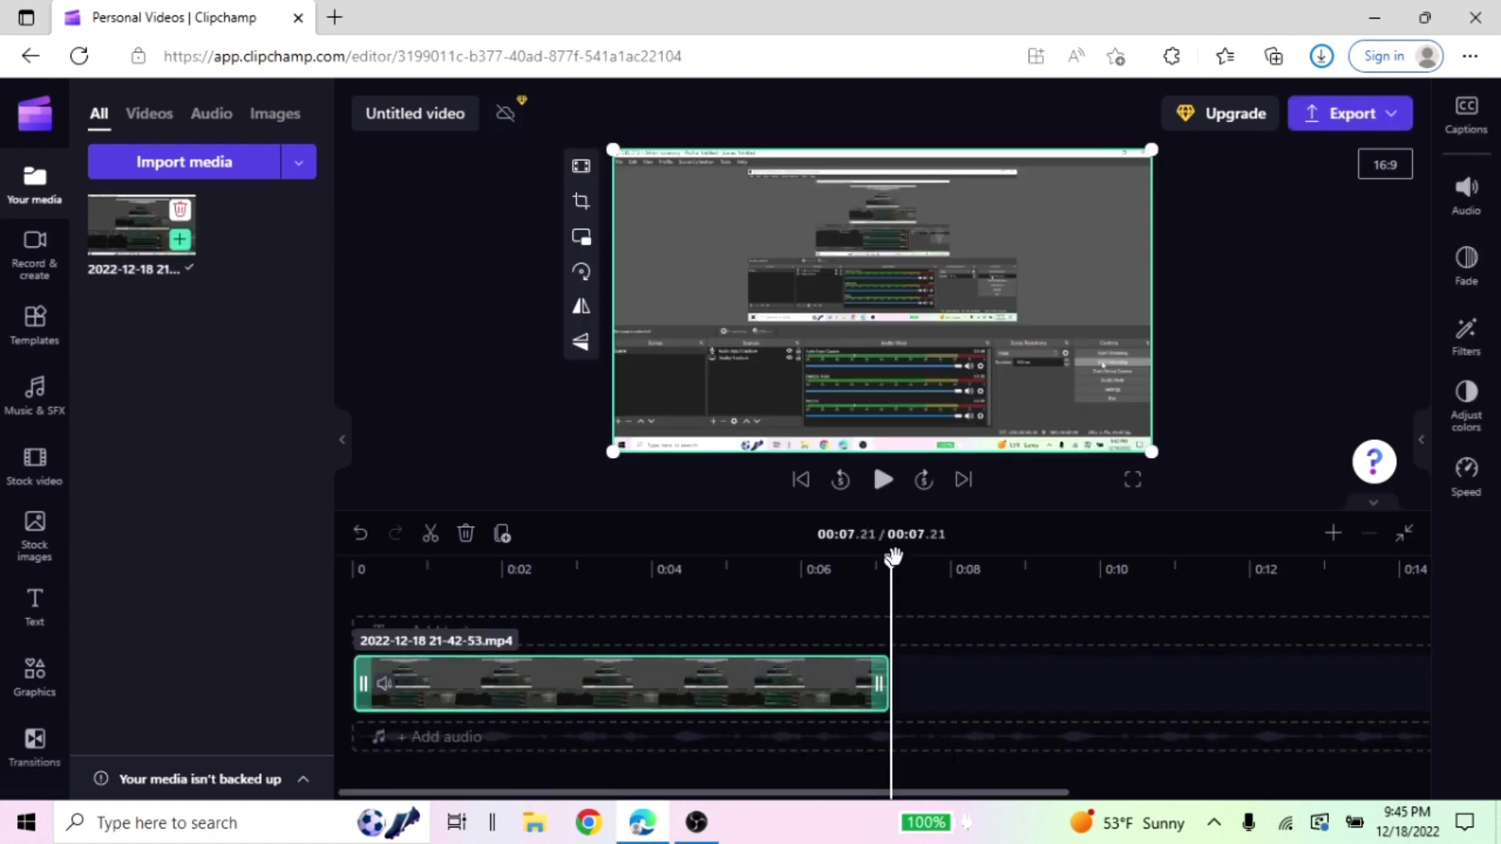
# Split the timeline clip at 1.24 seconds.
pyautogui.moveTo(893, 558); pyautogui.dragTo(352, 557)
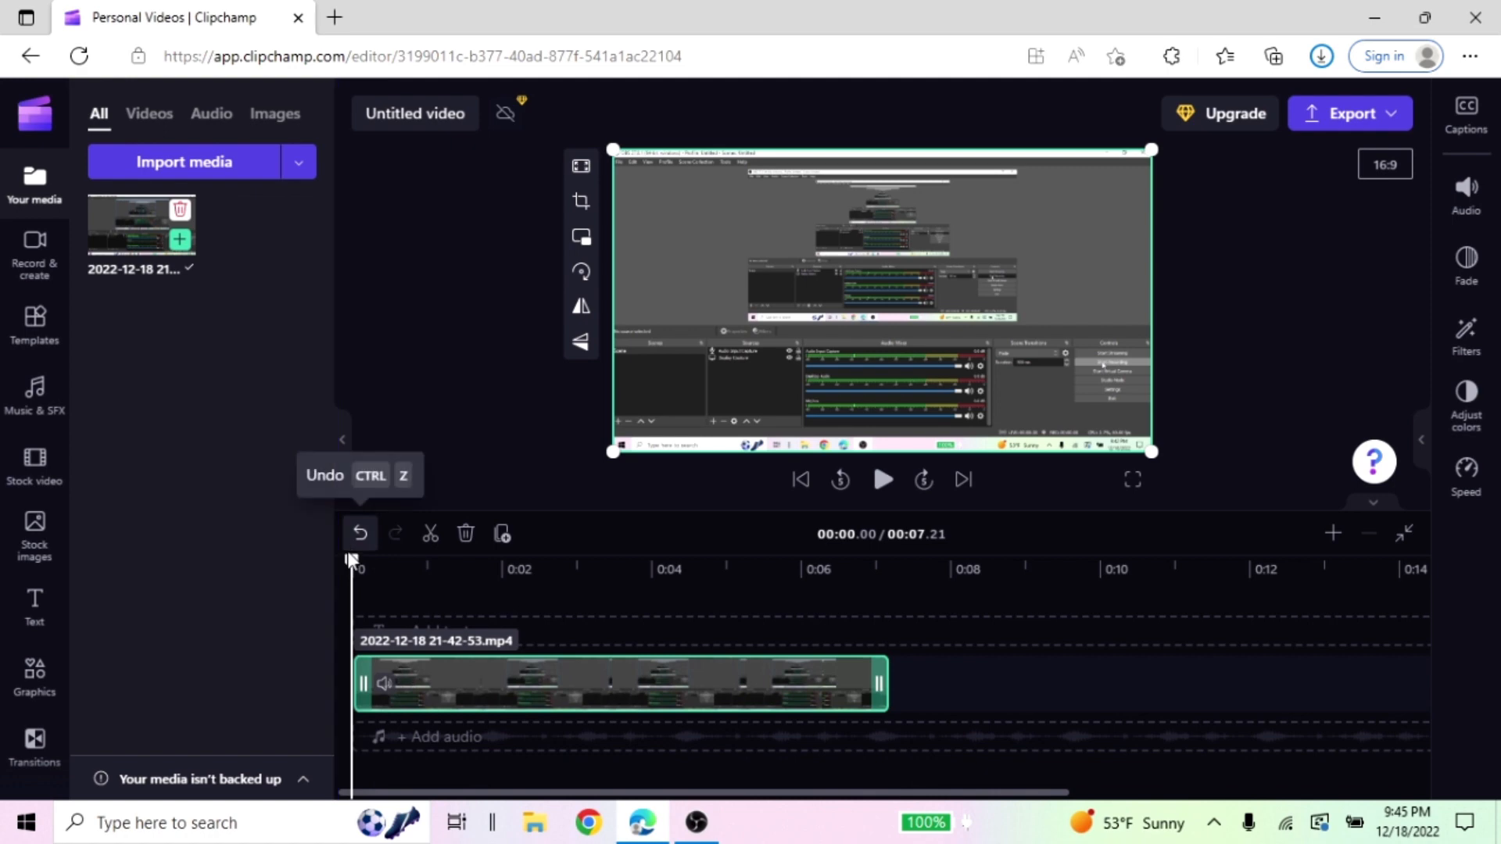
pyautogui.moveTo(336, 560); pyautogui.dragTo(445, 560)
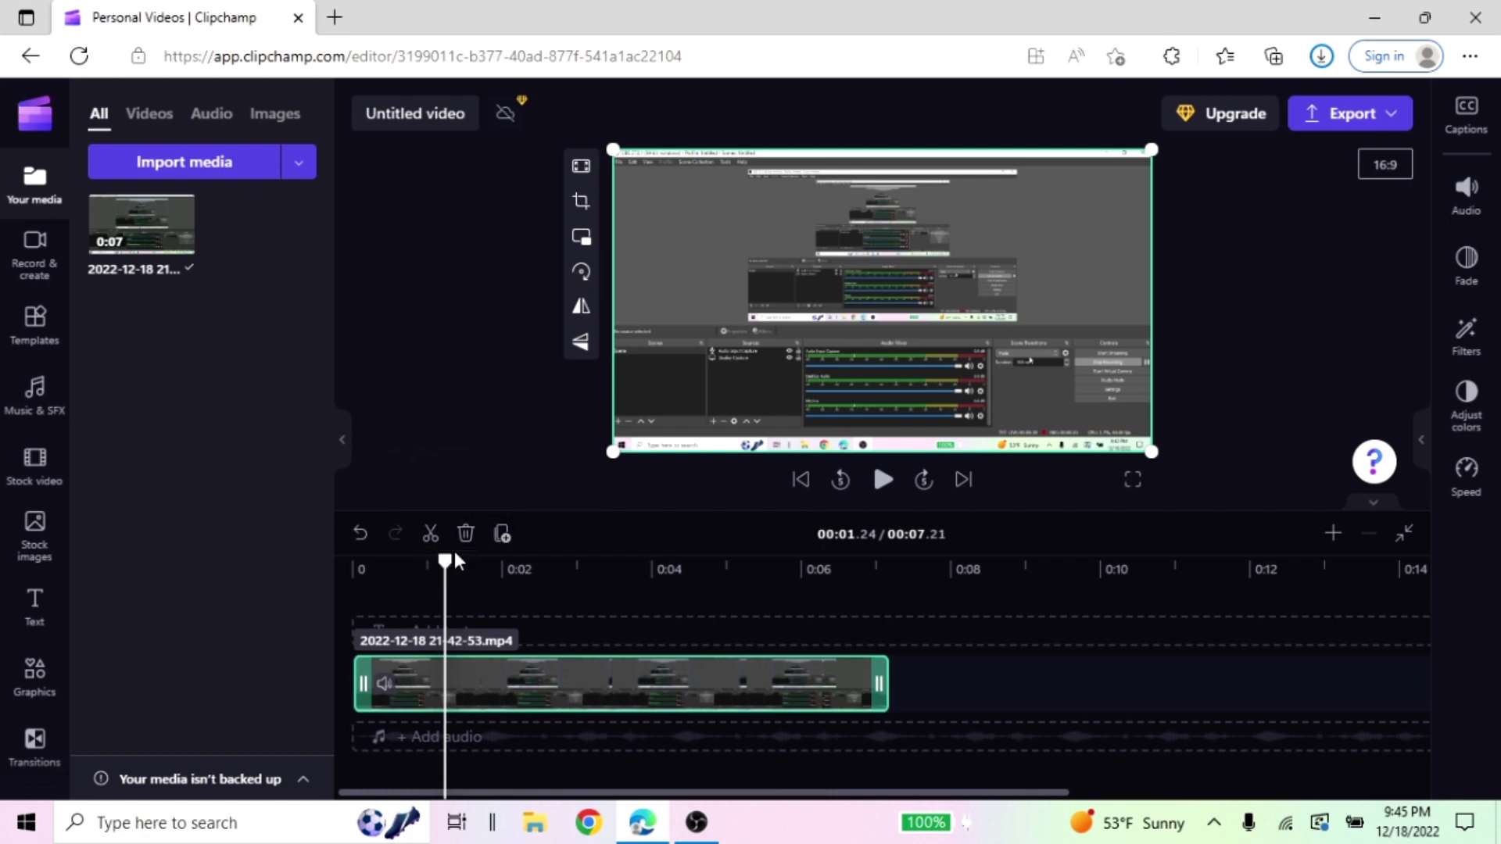
pyautogui.click(431, 534)
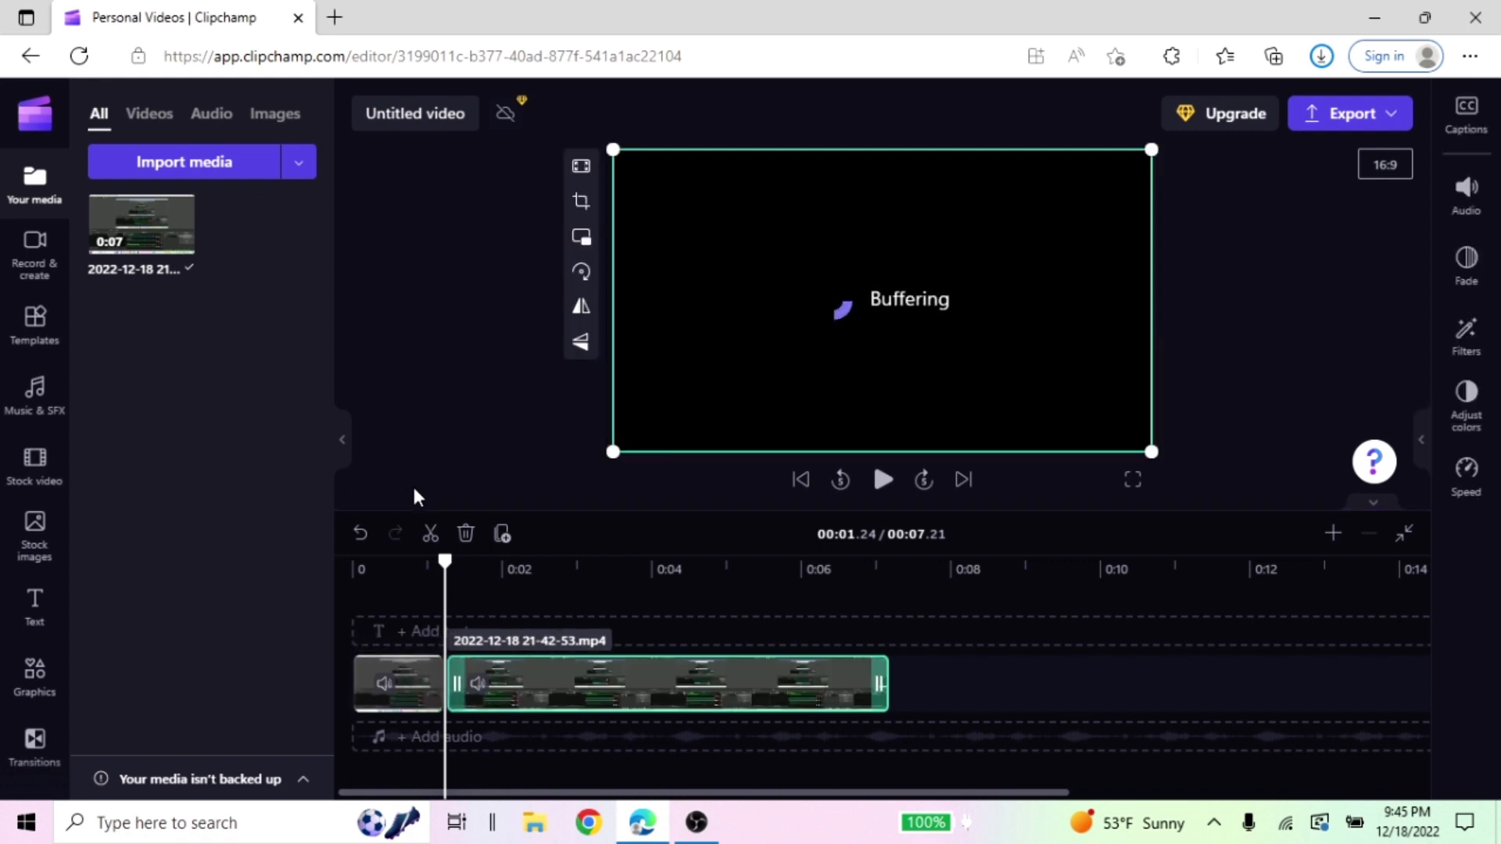
# Cut out the short section between 1.24 and 1.61 seconds and move the remaining clip back to close the gap.
pyautogui.moveTo(445, 561)
pyautogui.mouseDown()
pyautogui.moveTo(501, 560)
pyautogui.moveTo(437, 599)
pyautogui.moveTo(449, 579)
pyautogui.mouseUp()
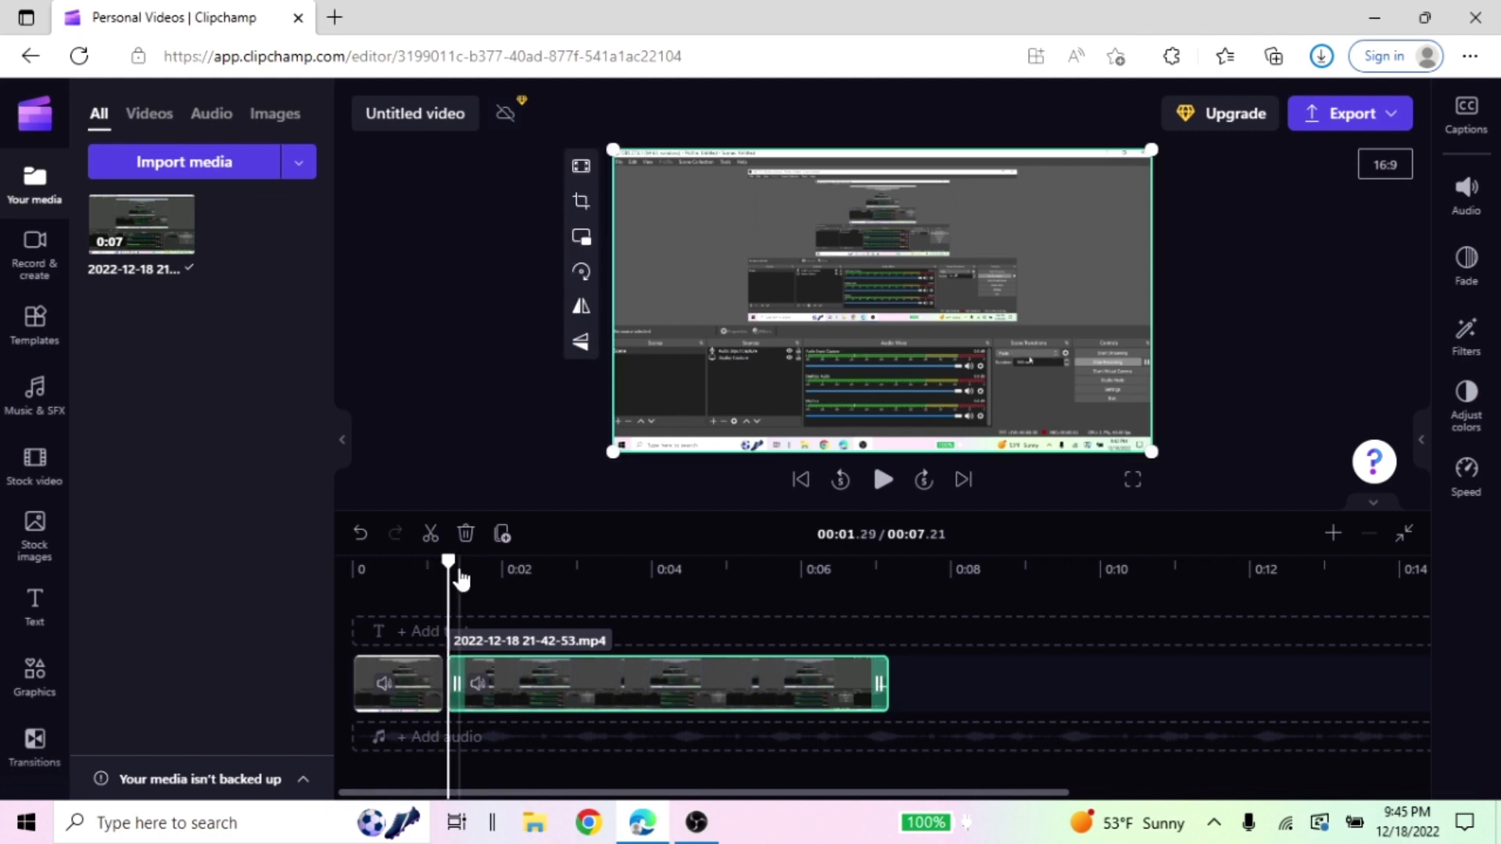
pyautogui.moveTo(450, 559); pyautogui.dragTo(473, 559)
pyautogui.press('s')
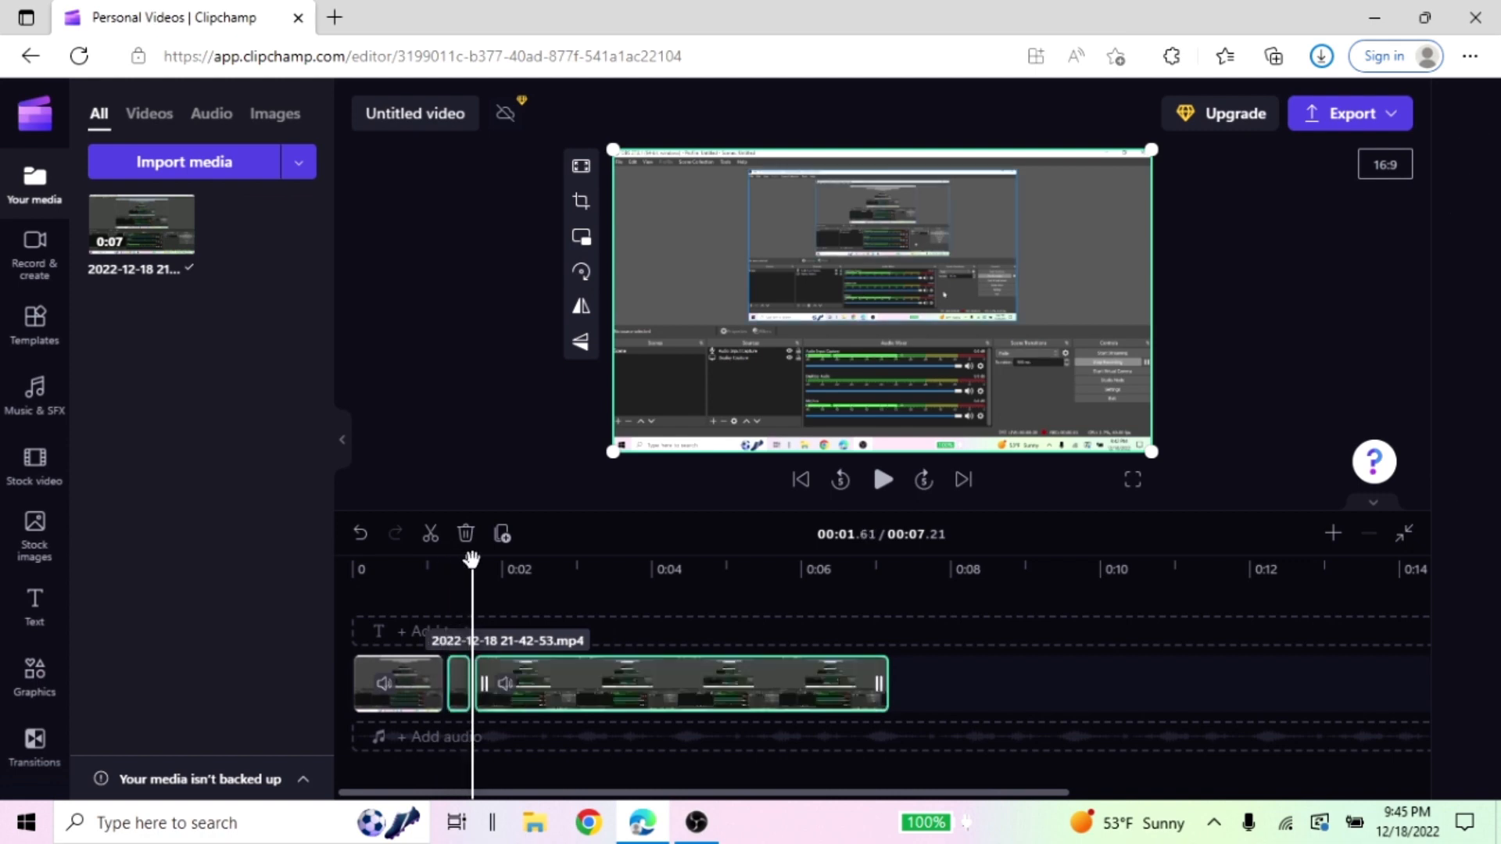
pyautogui.click(461, 688)
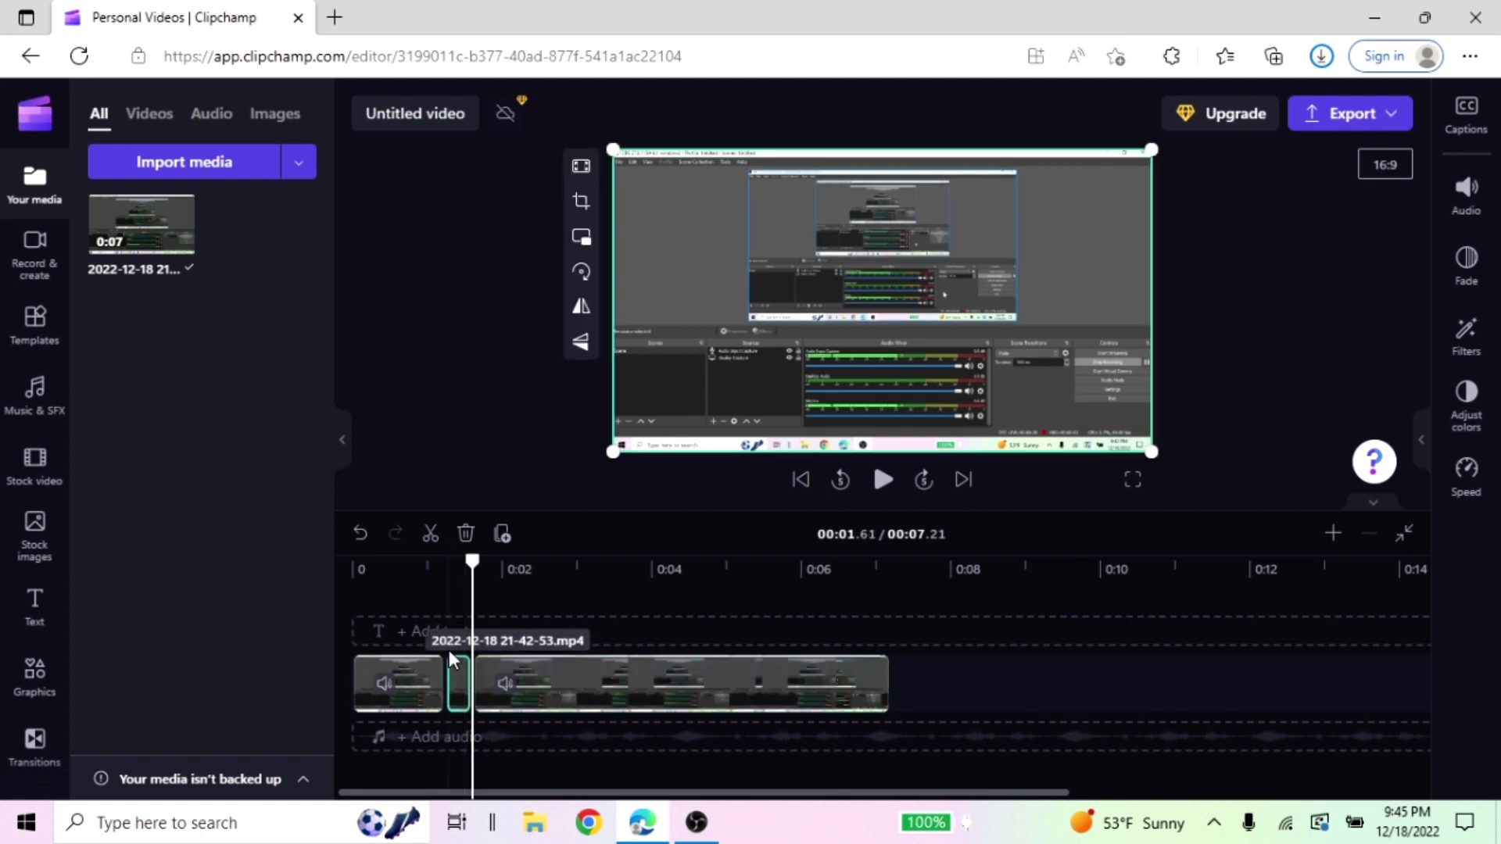
pyautogui.click(465, 533)
pyautogui.moveTo(537, 679); pyautogui.dragTo(504, 676)
# Apply the Deep fried filter to the second clip with its intensity raised to about three quarters, and preview it at 4.29 seconds.
pyautogui.moveTo(473, 562); pyautogui.dragTo(412, 617)
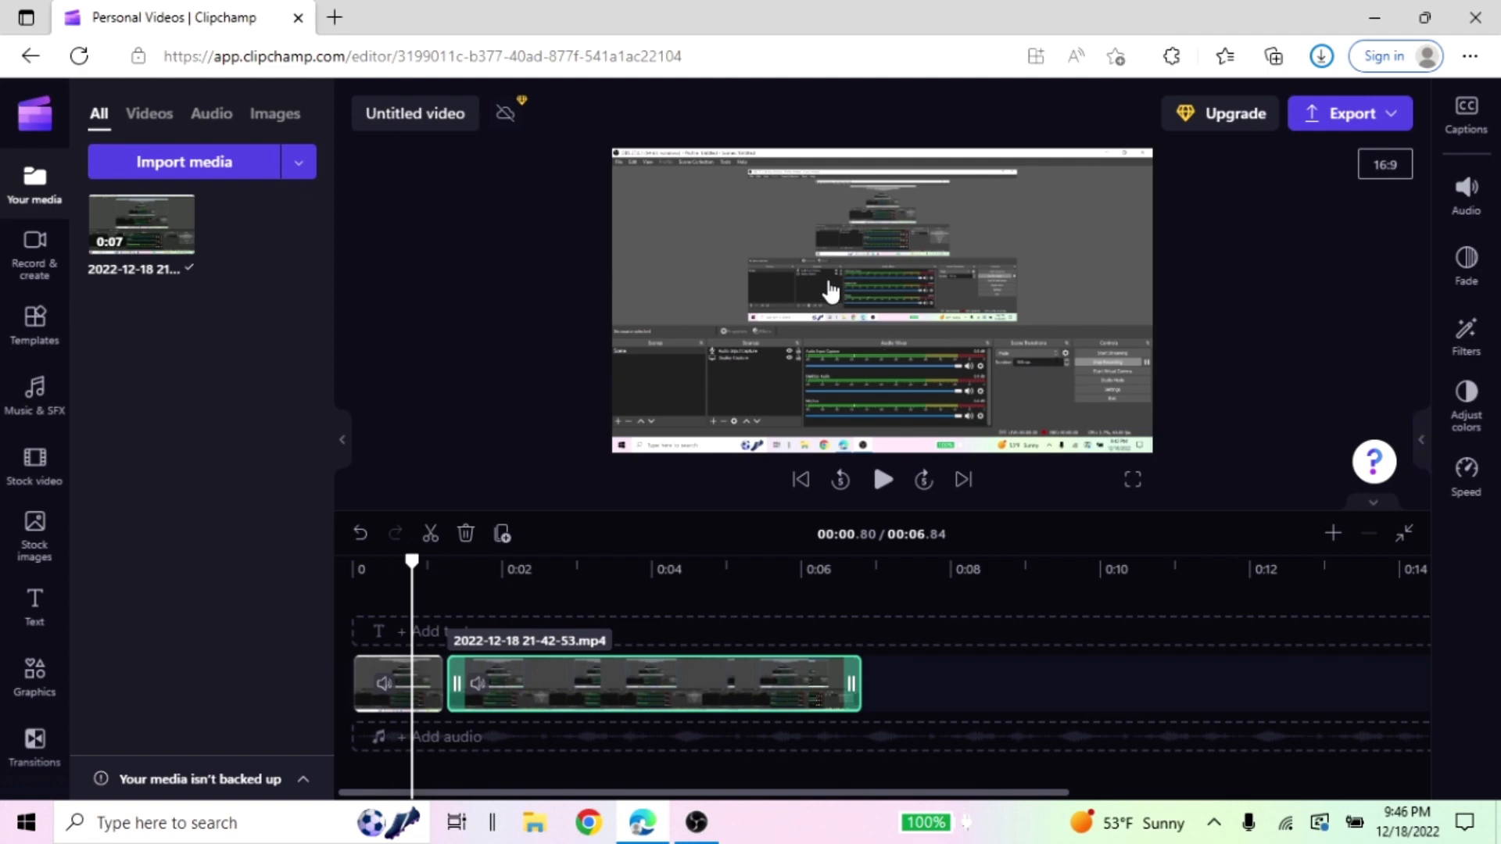
pyautogui.moveTo(412, 561); pyautogui.dragTo(443, 563)
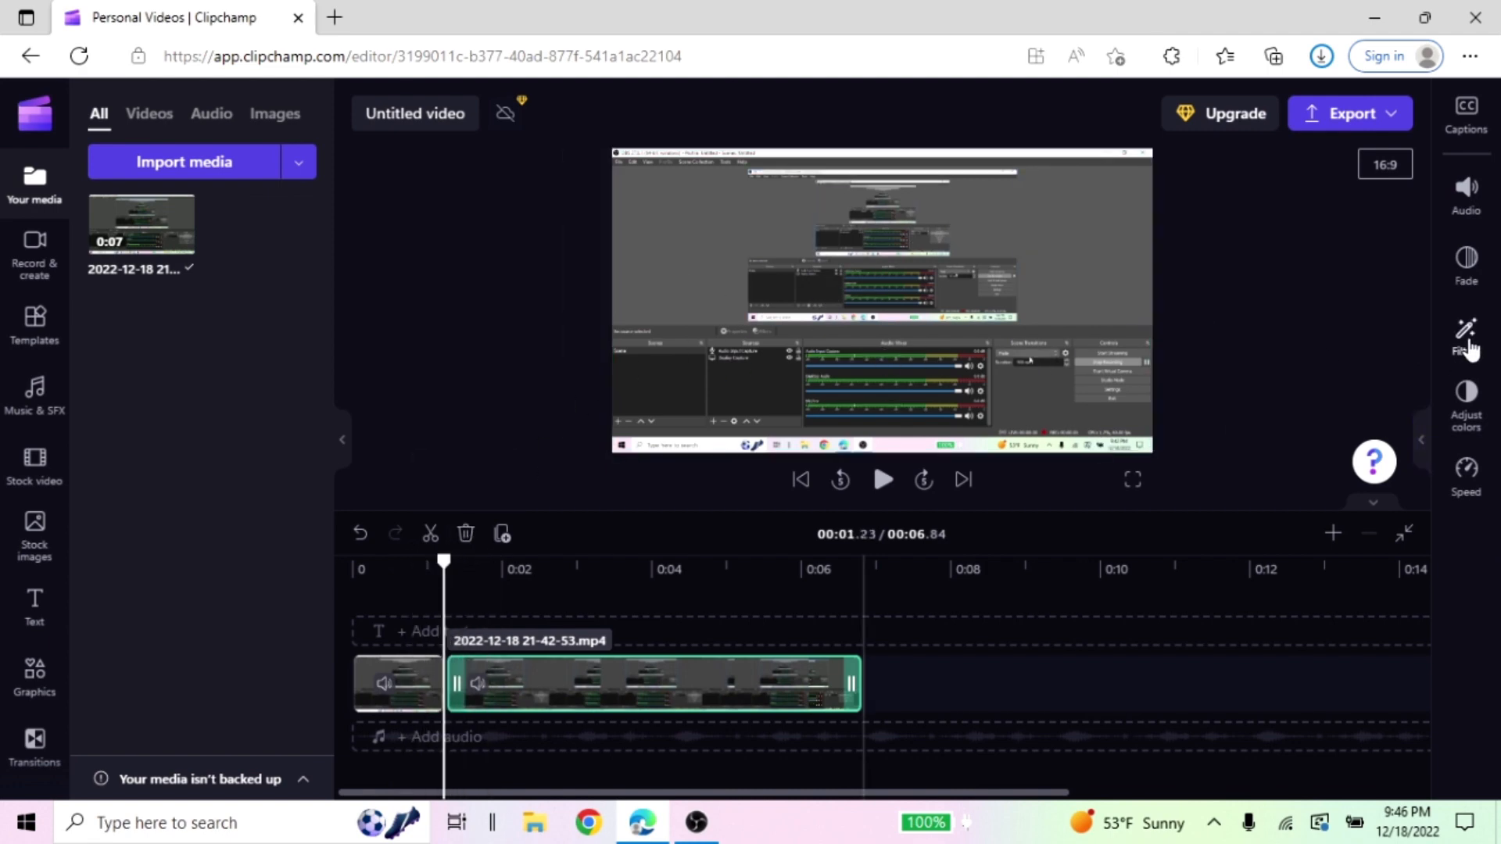
pyautogui.click(1468, 344)
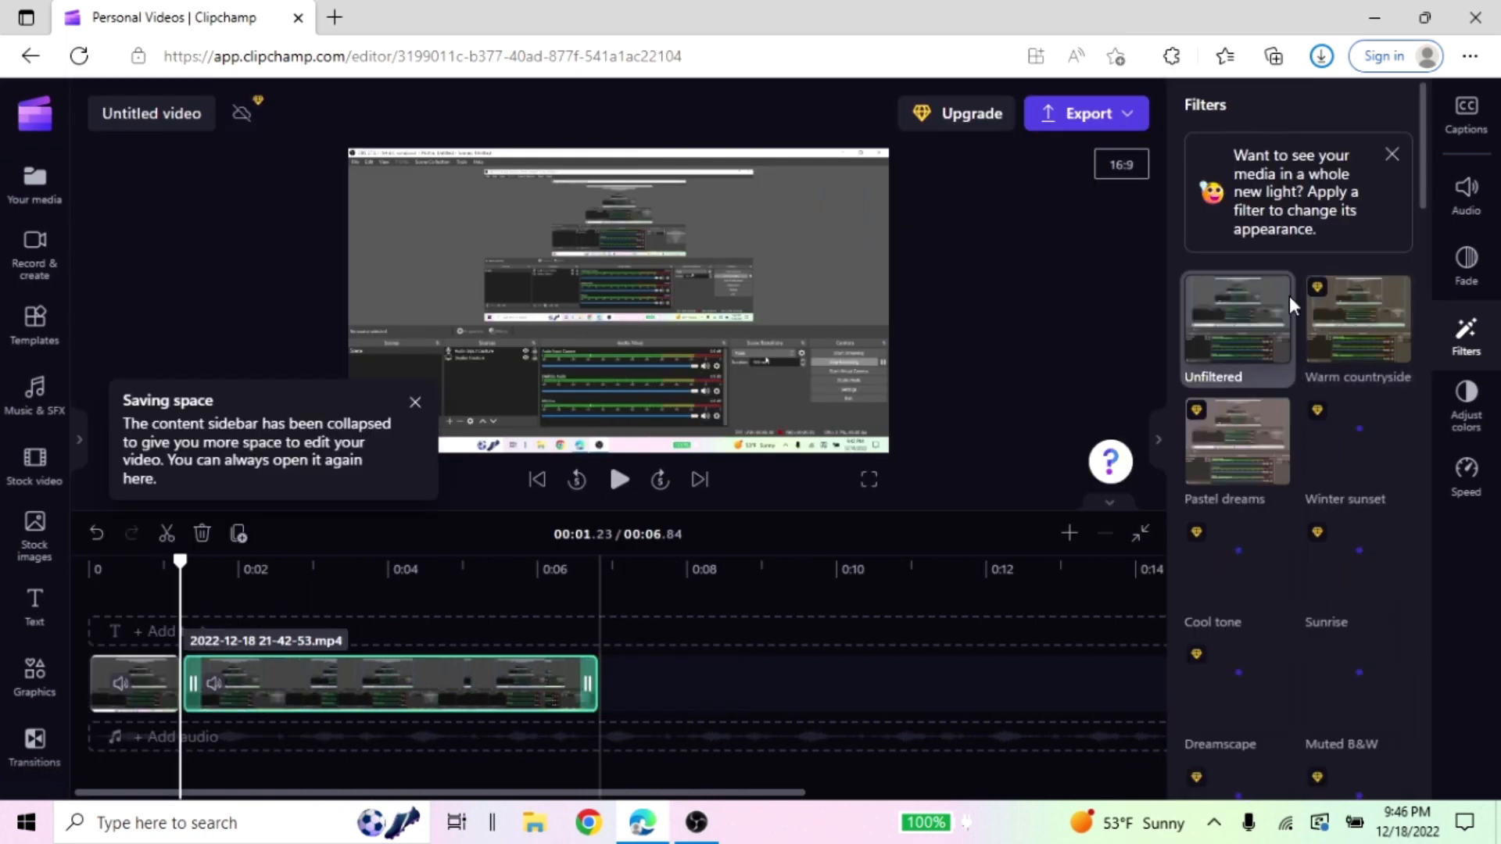
pyautogui.scroll(-8, 1373, 367)
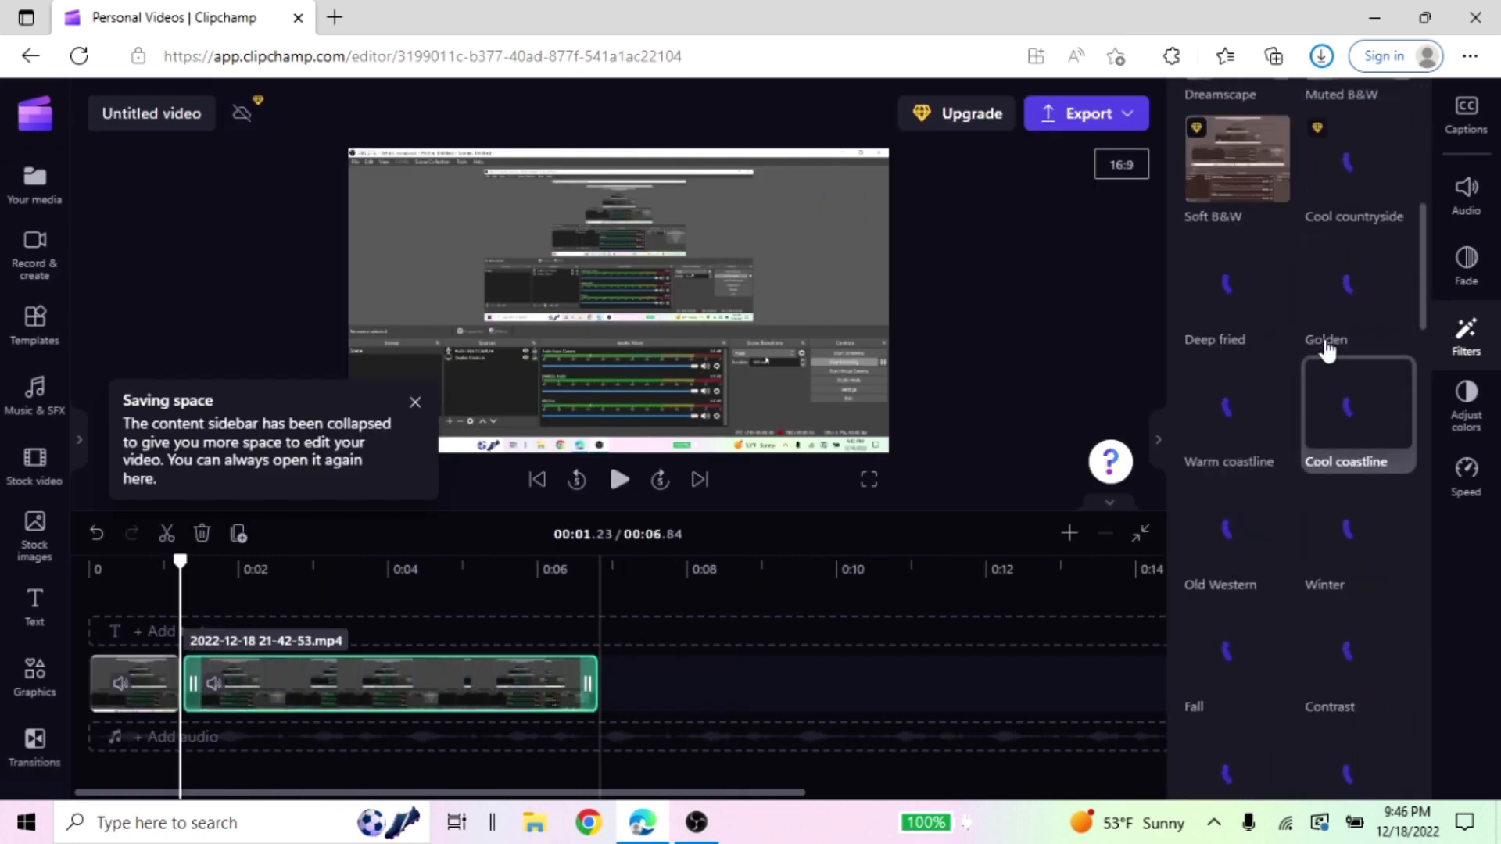
pyautogui.scroll(5, 1286, 352)
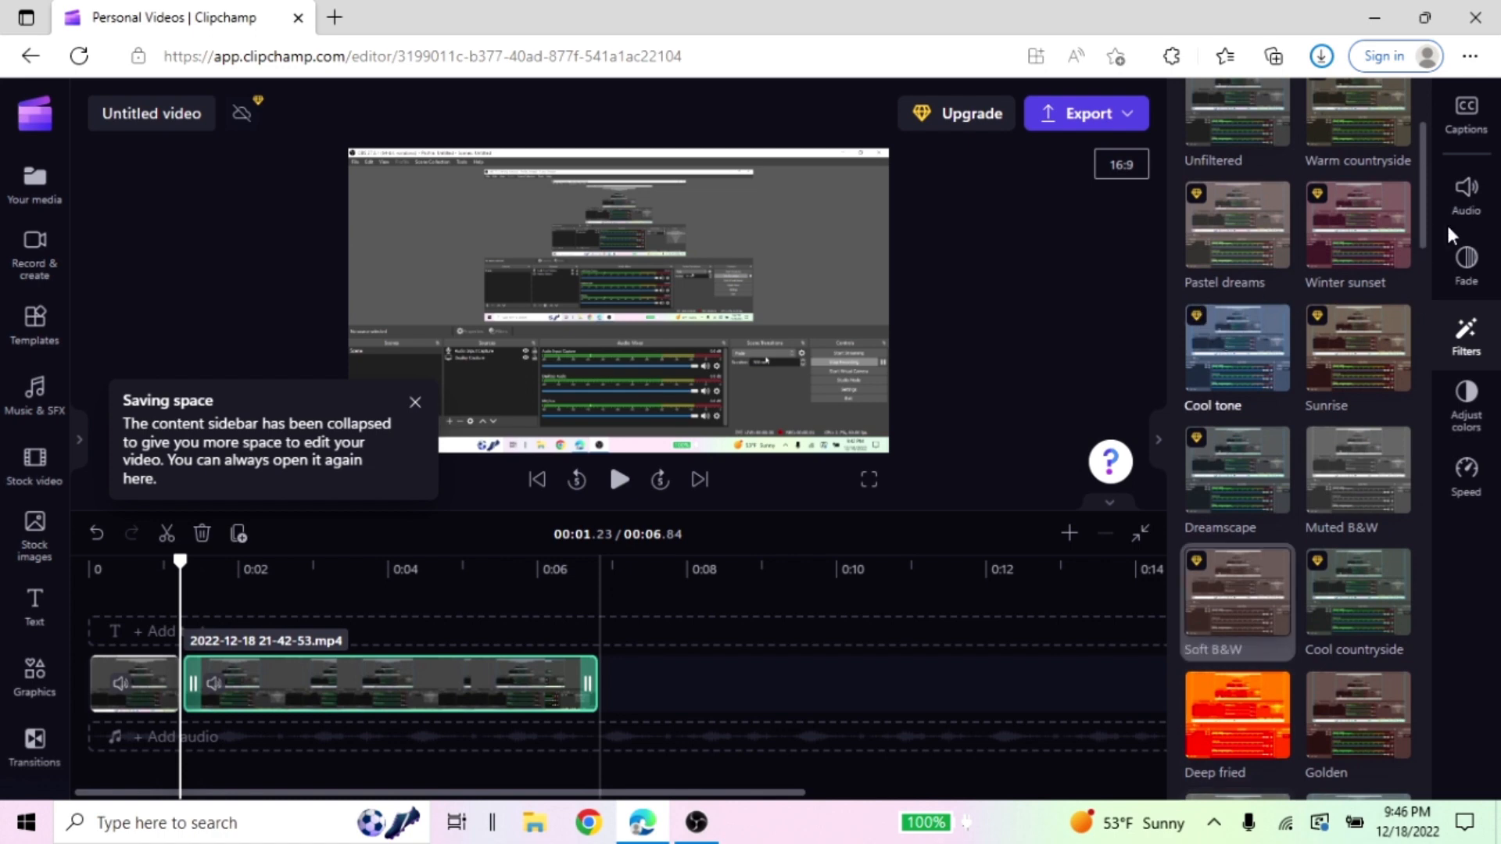
pyautogui.scroll(-3, 1367, 318)
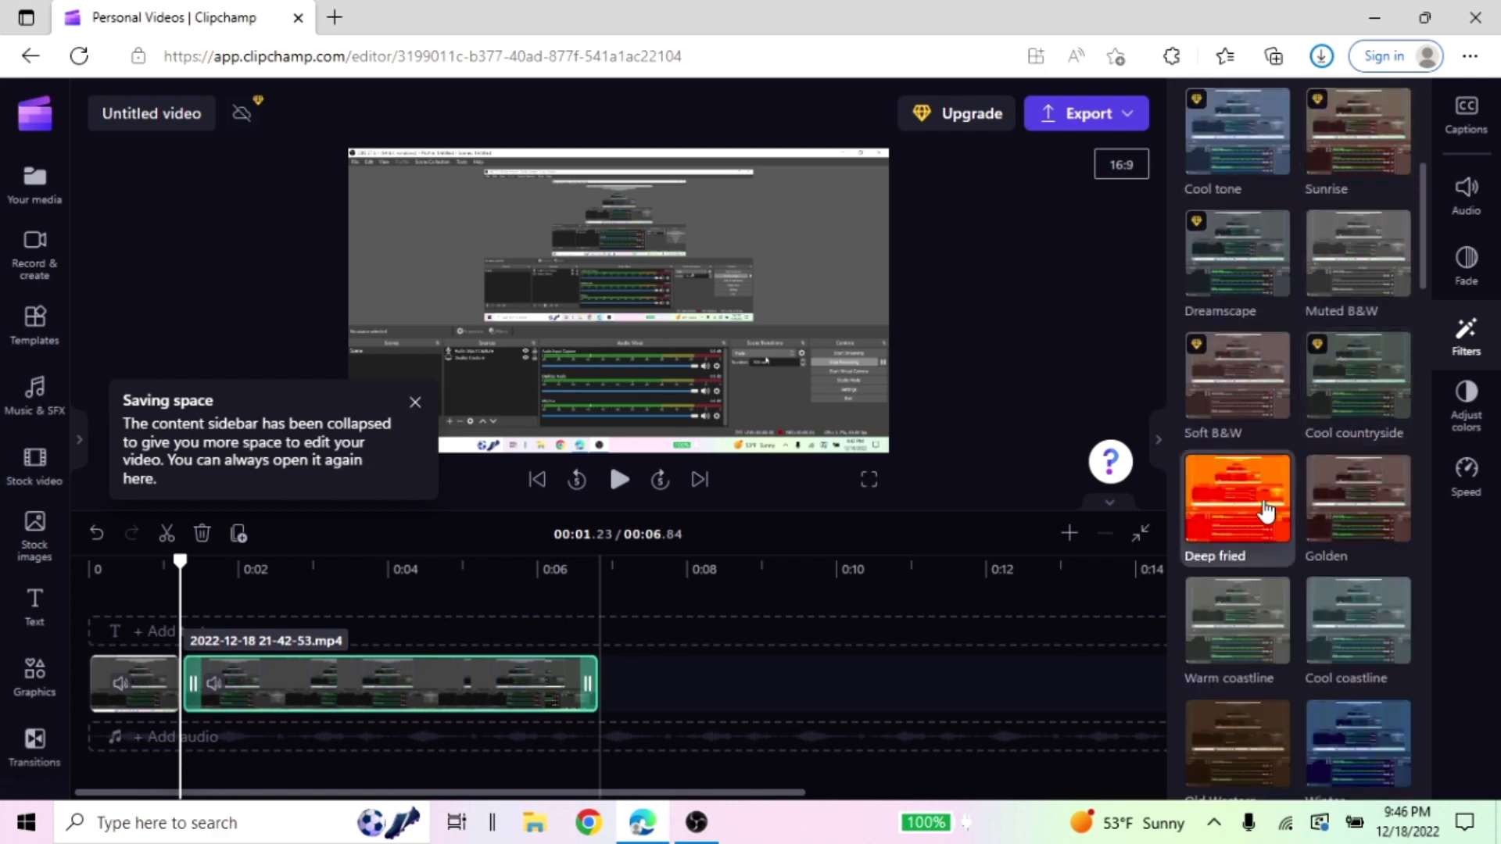
pyautogui.click(1266, 510)
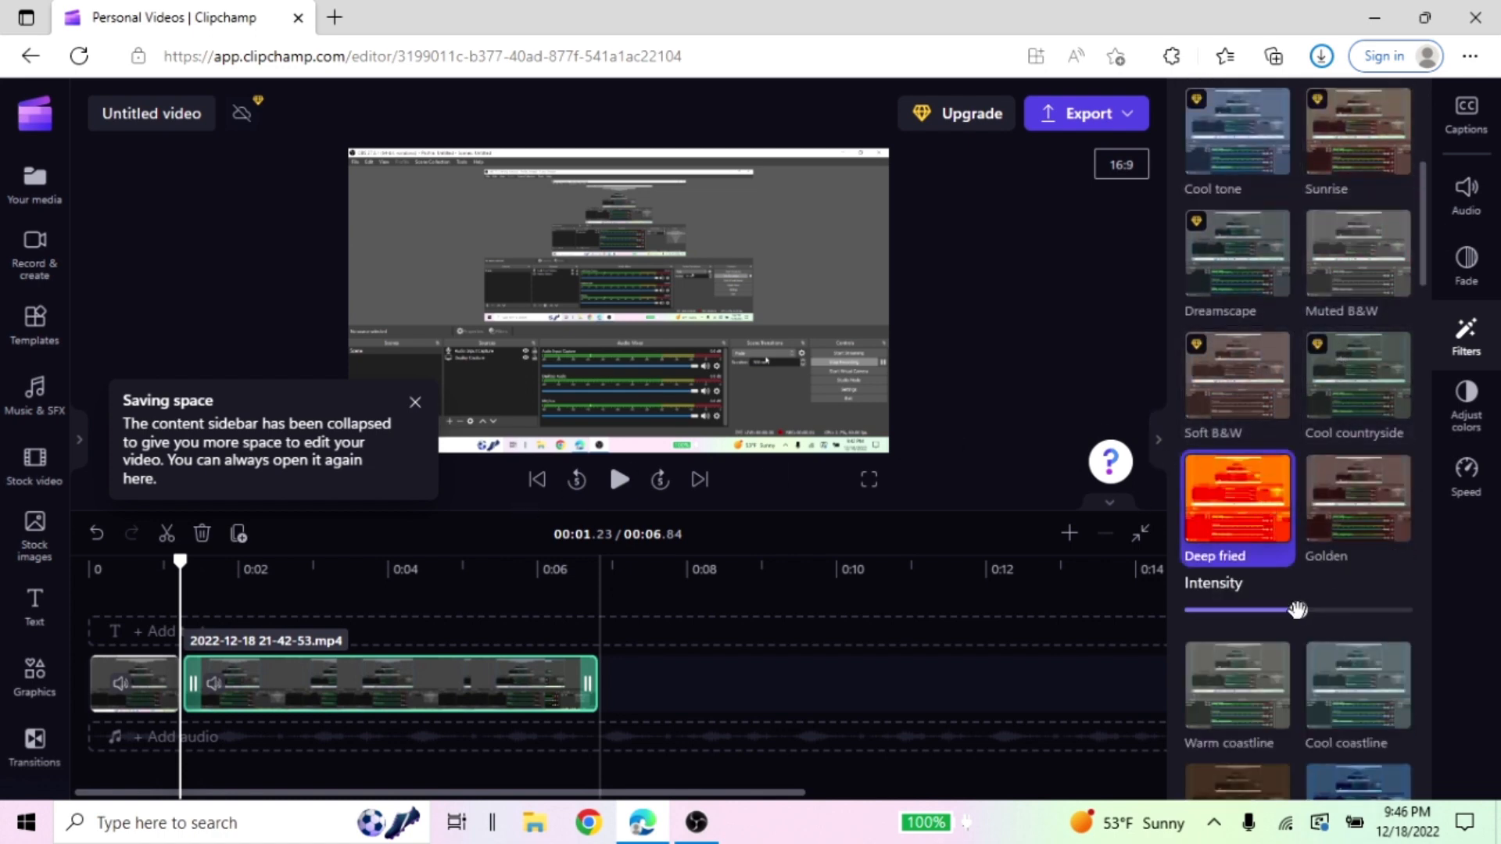
pyautogui.click(1364, 609)
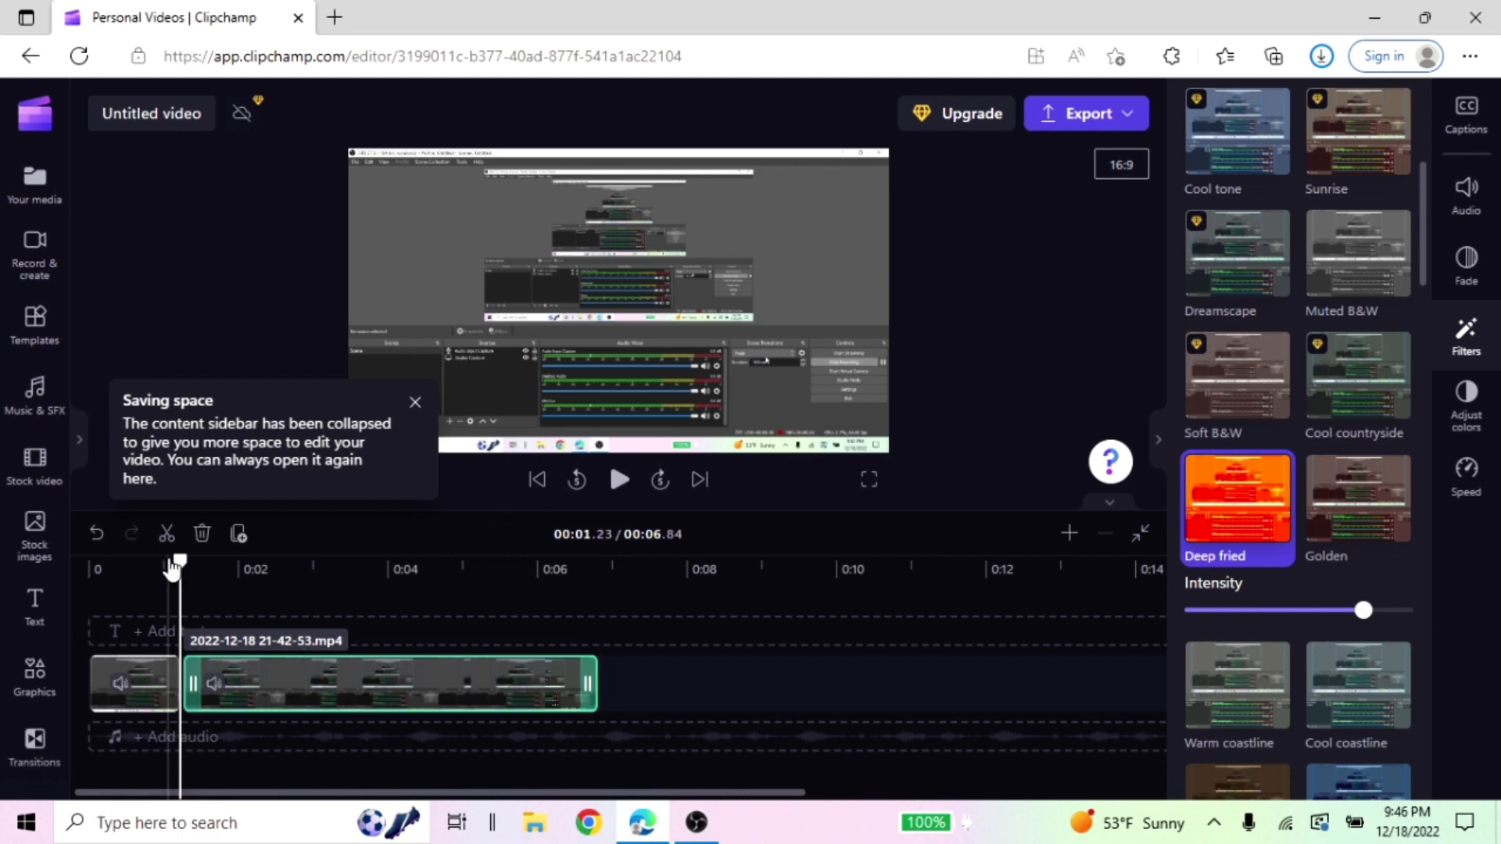
pyautogui.moveTo(180, 558); pyautogui.dragTo(408, 557)
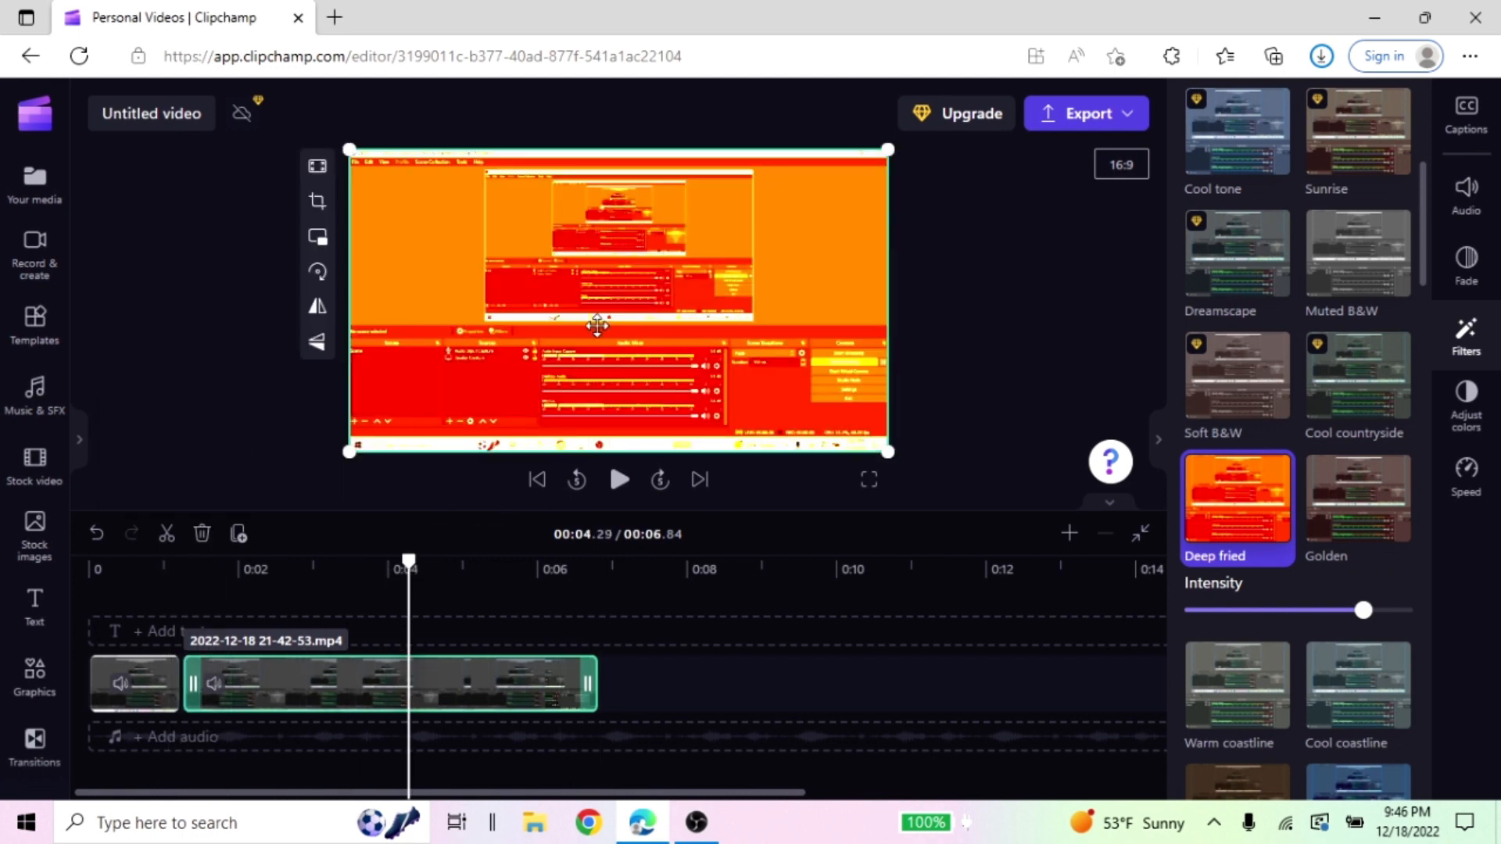
# Split the second clip at about 3.3 seconds, apply the Cool coastline filter to the last piece and preview it at 6.80 seconds.
pyautogui.moveTo(410, 560)
pyautogui.mouseDown()
pyautogui.moveTo(540, 557)
pyautogui.moveTo(338, 560)
pyautogui.moveTo(391, 563)
pyautogui.mouseUp()
pyautogui.click(167, 534)
pyautogui.scroll(-2, 1327, 540)
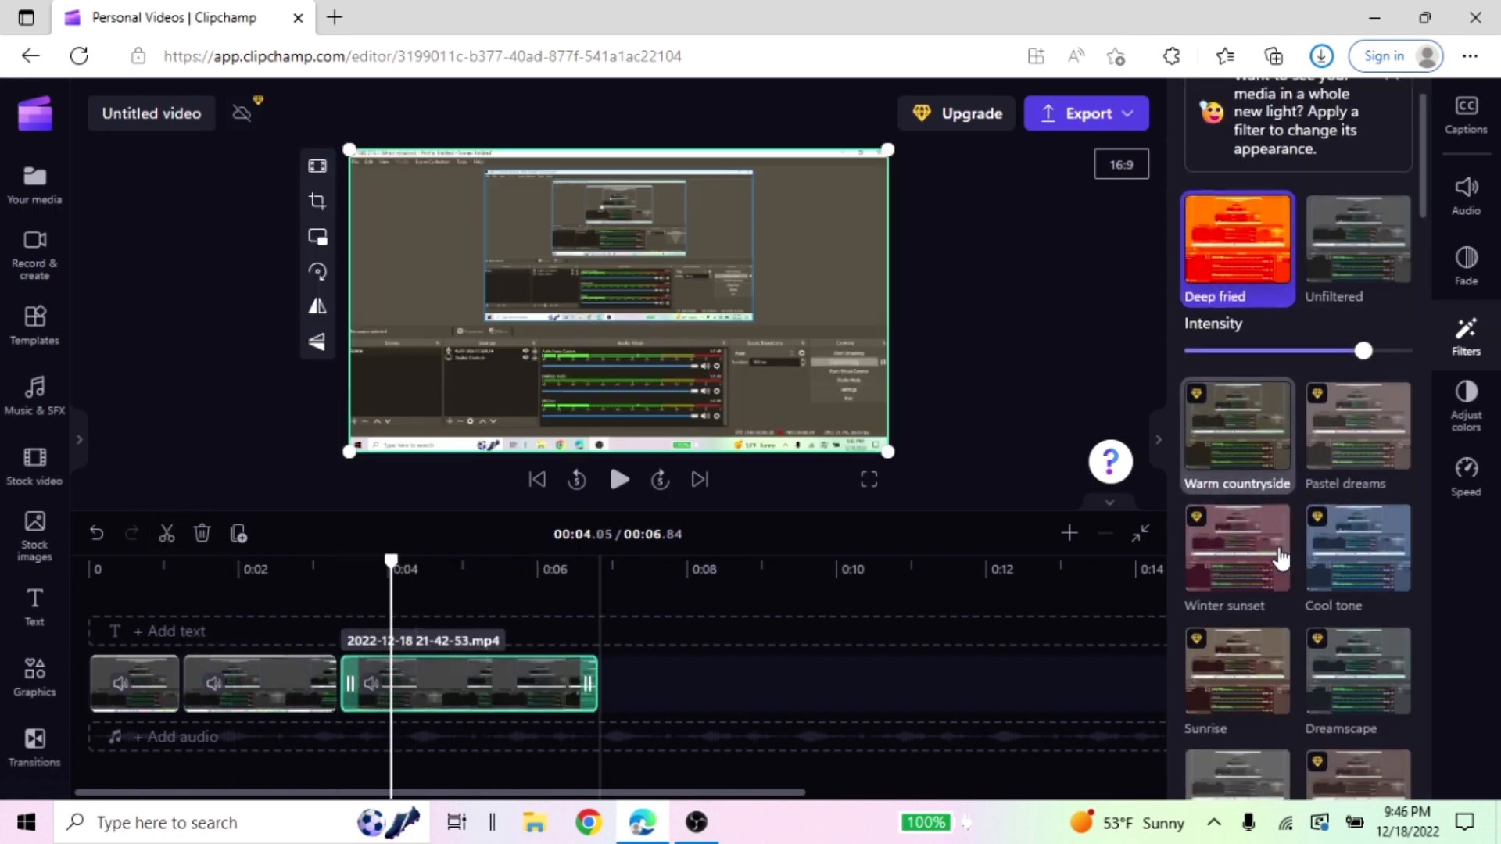
pyautogui.scroll(-4, 1327, 540)
pyautogui.click(1370, 680)
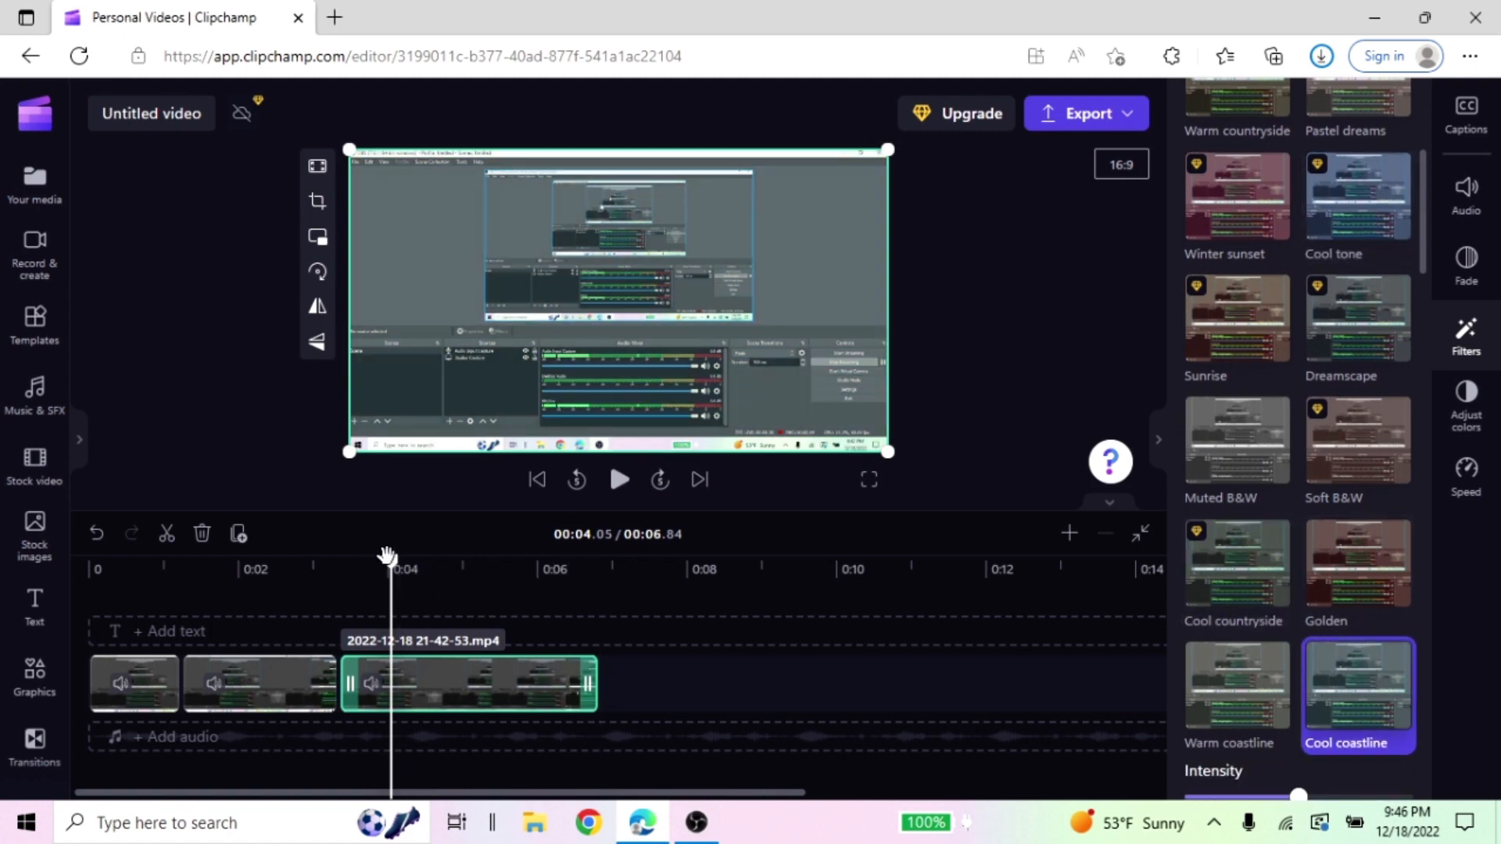
pyautogui.moveTo(383, 557); pyautogui.dragTo(597, 591)
# Examine the last clip's audio volume and its fade in and fade out settings.
pyautogui.click(1466, 194)
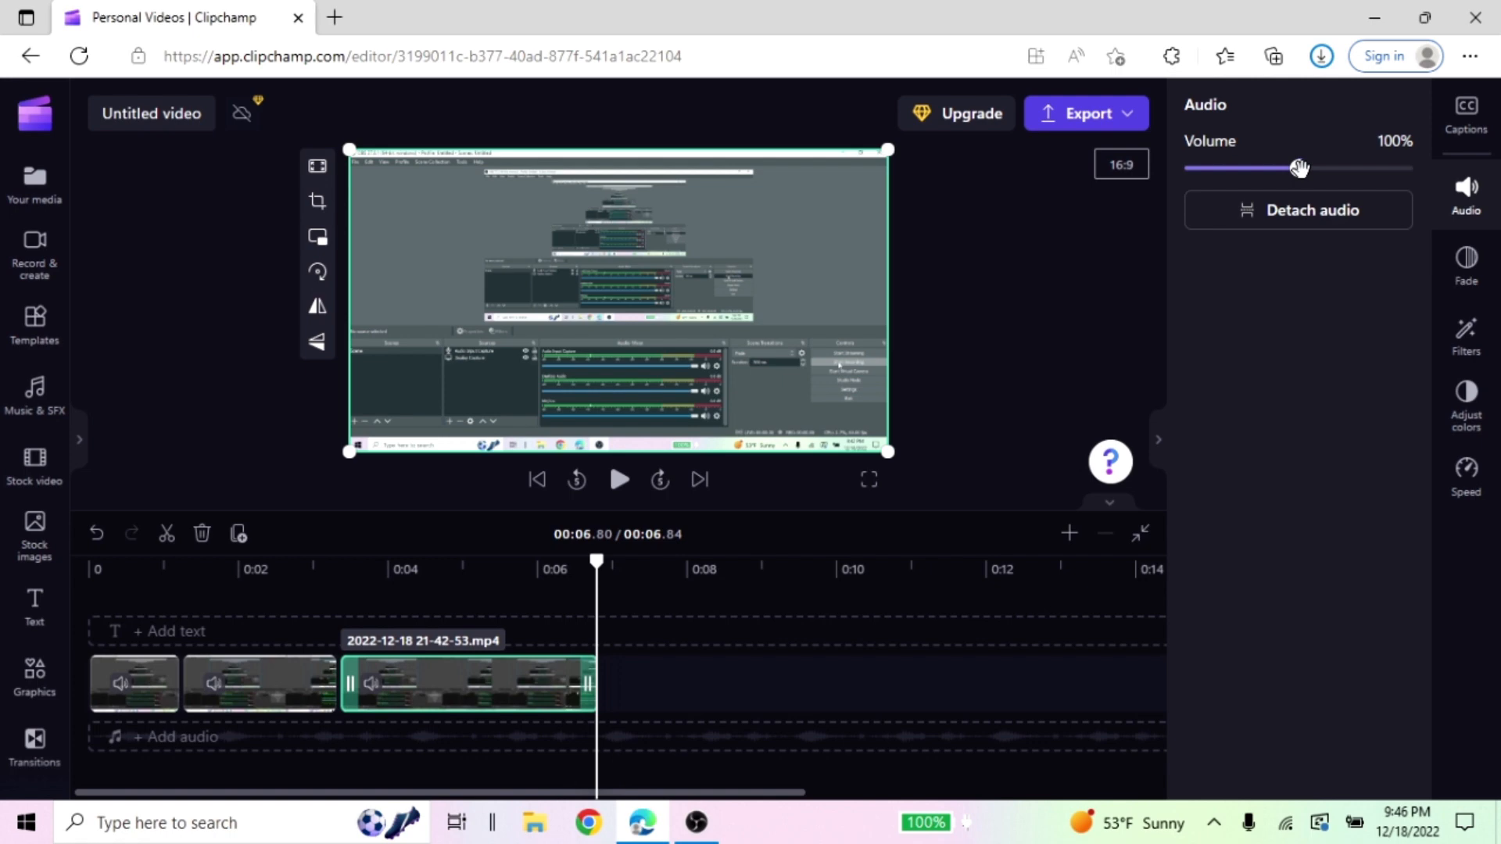
pyautogui.moveTo(1299, 168)
pyautogui.mouseDown()
pyautogui.moveTo(1467, 266)
pyautogui.moveTo(1494, 184)
pyautogui.moveTo(1244, 168)
pyautogui.moveTo(1303, 168)
pyautogui.mouseUp()
pyautogui.click(1467, 258)
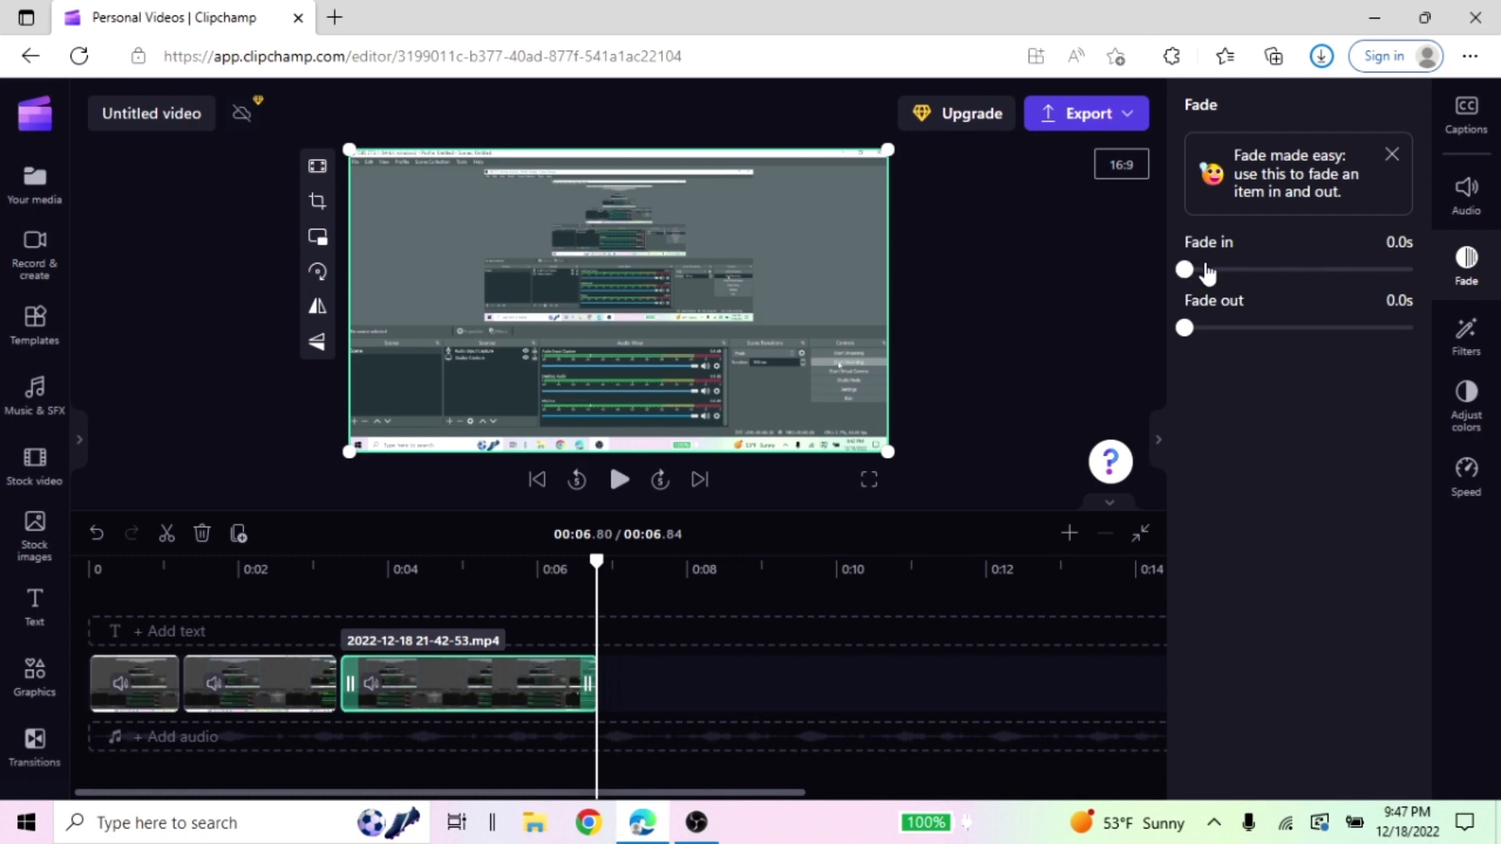
pyautogui.moveTo(1188, 271); pyautogui.dragTo(1208, 333)
# Set the last clip's speed to 16x, dismiss the speed tip and open the captions options.
pyautogui.click(1466, 471)
pyautogui.moveTo(1242, 310); pyautogui.dragTo(1415, 315)
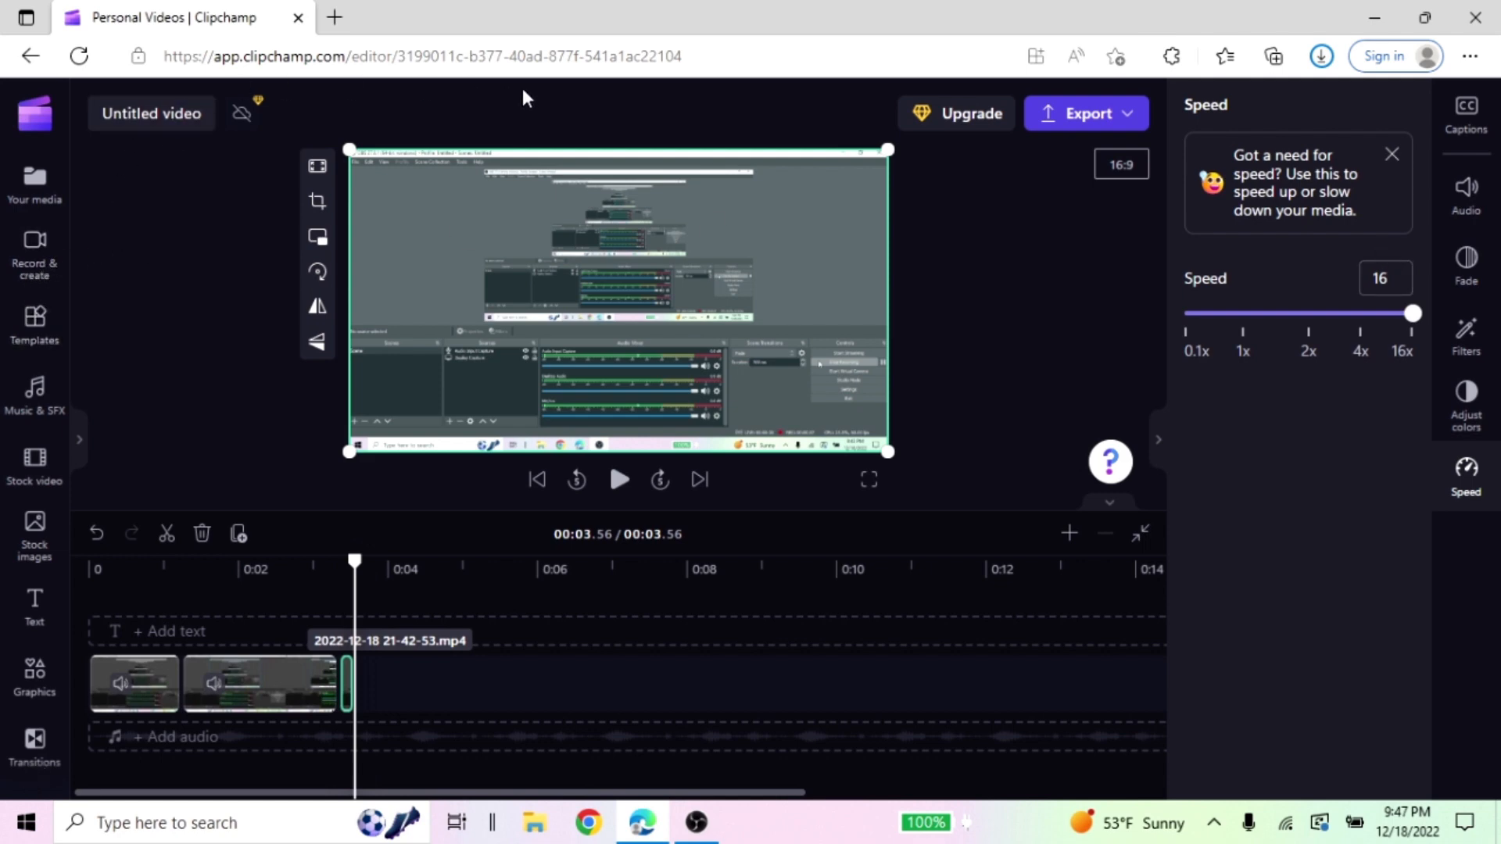
pyautogui.click(1392, 154)
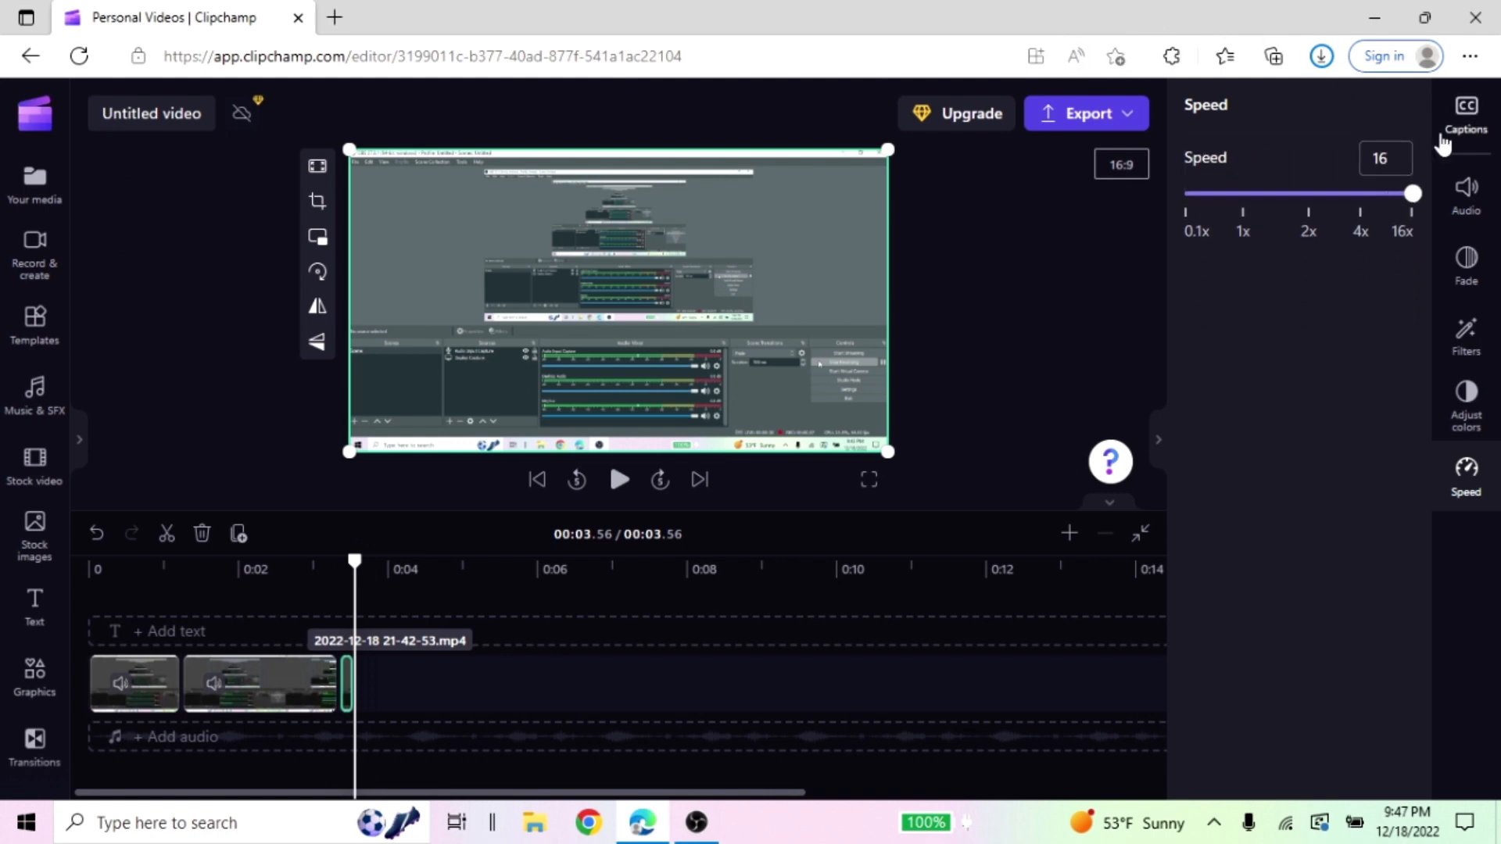
pyautogui.click(1466, 132)
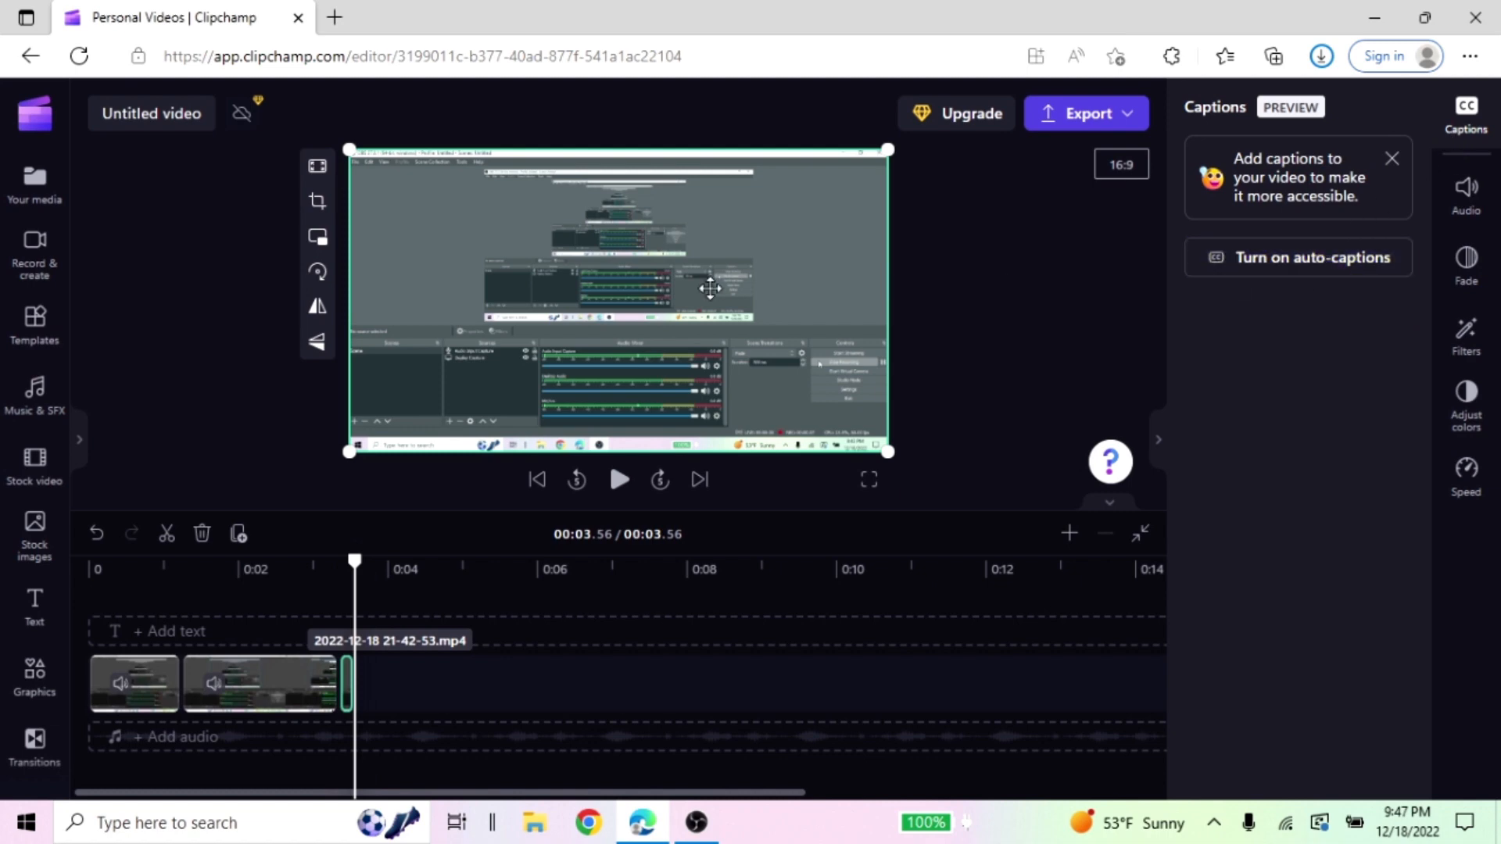
# Add the free track Somewhere In The Mountains to the timeline and move it to start at 0 seconds.
pyautogui.click(35, 391)
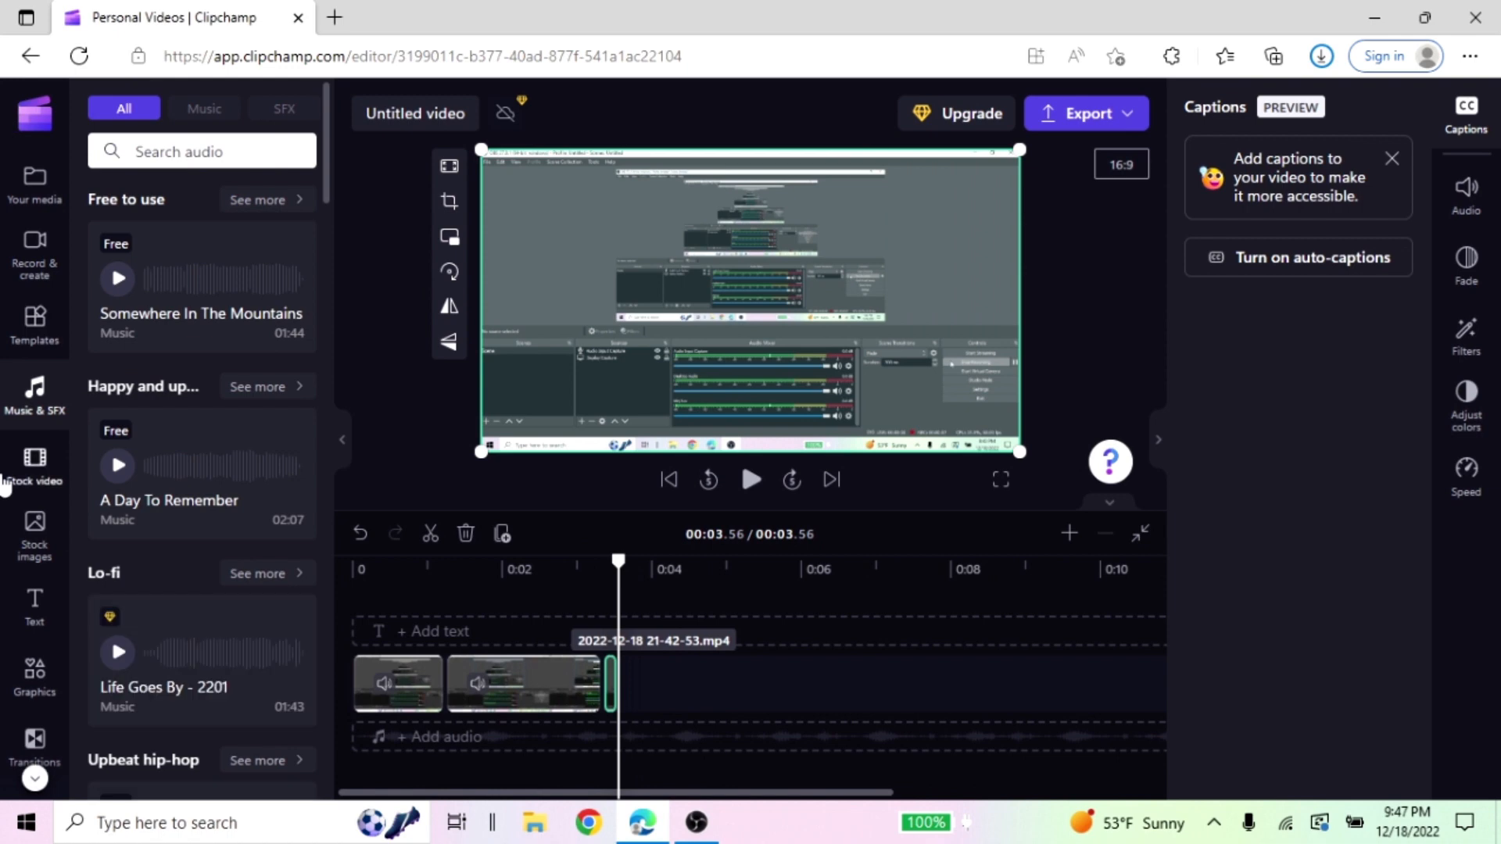
pyautogui.moveTo(202, 328)
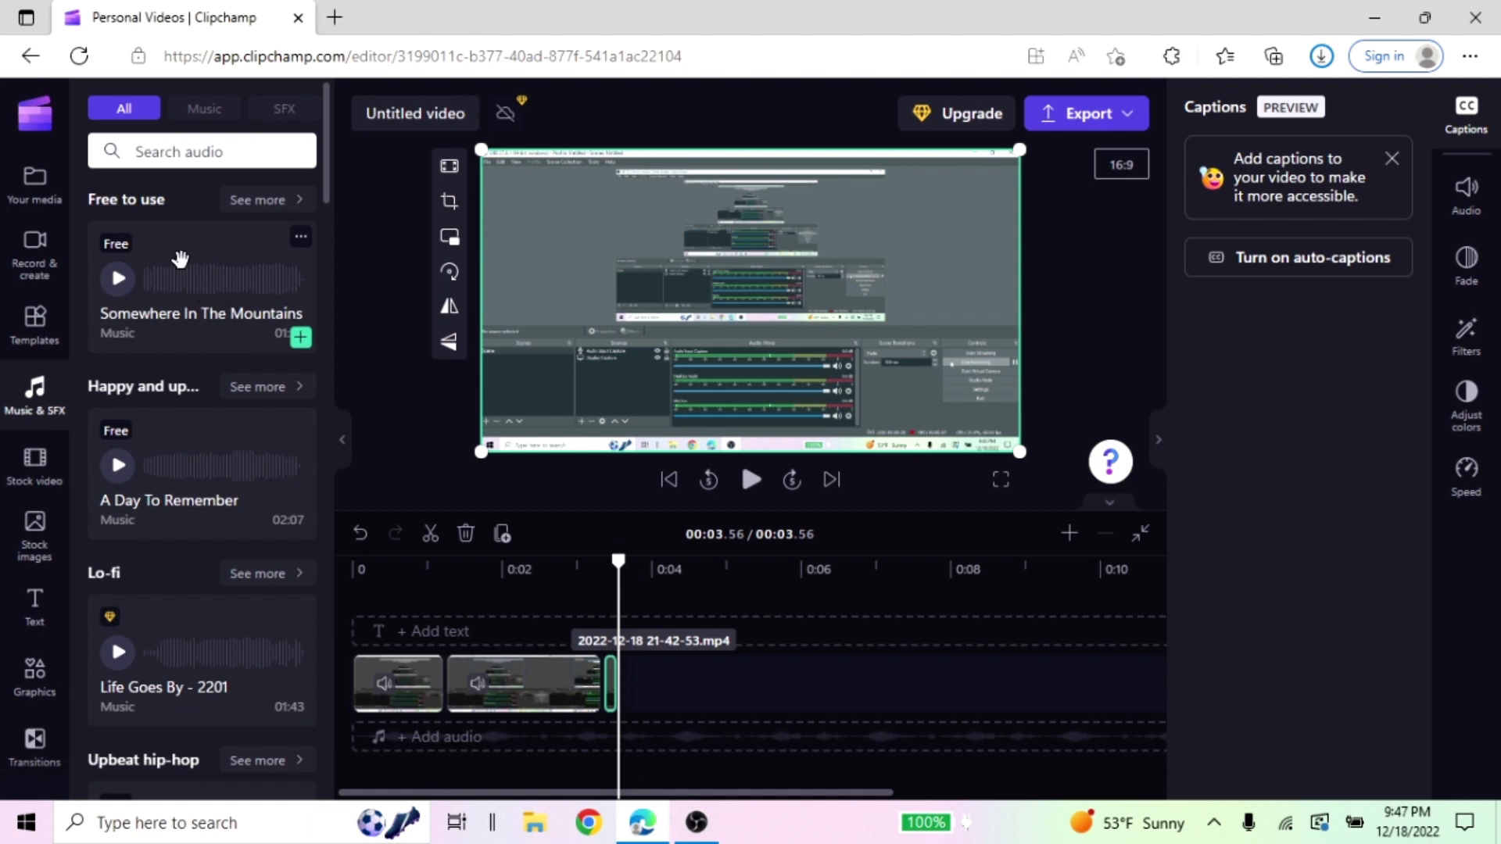
pyautogui.moveTo(671, 575); pyautogui.dragTo(720, 703)
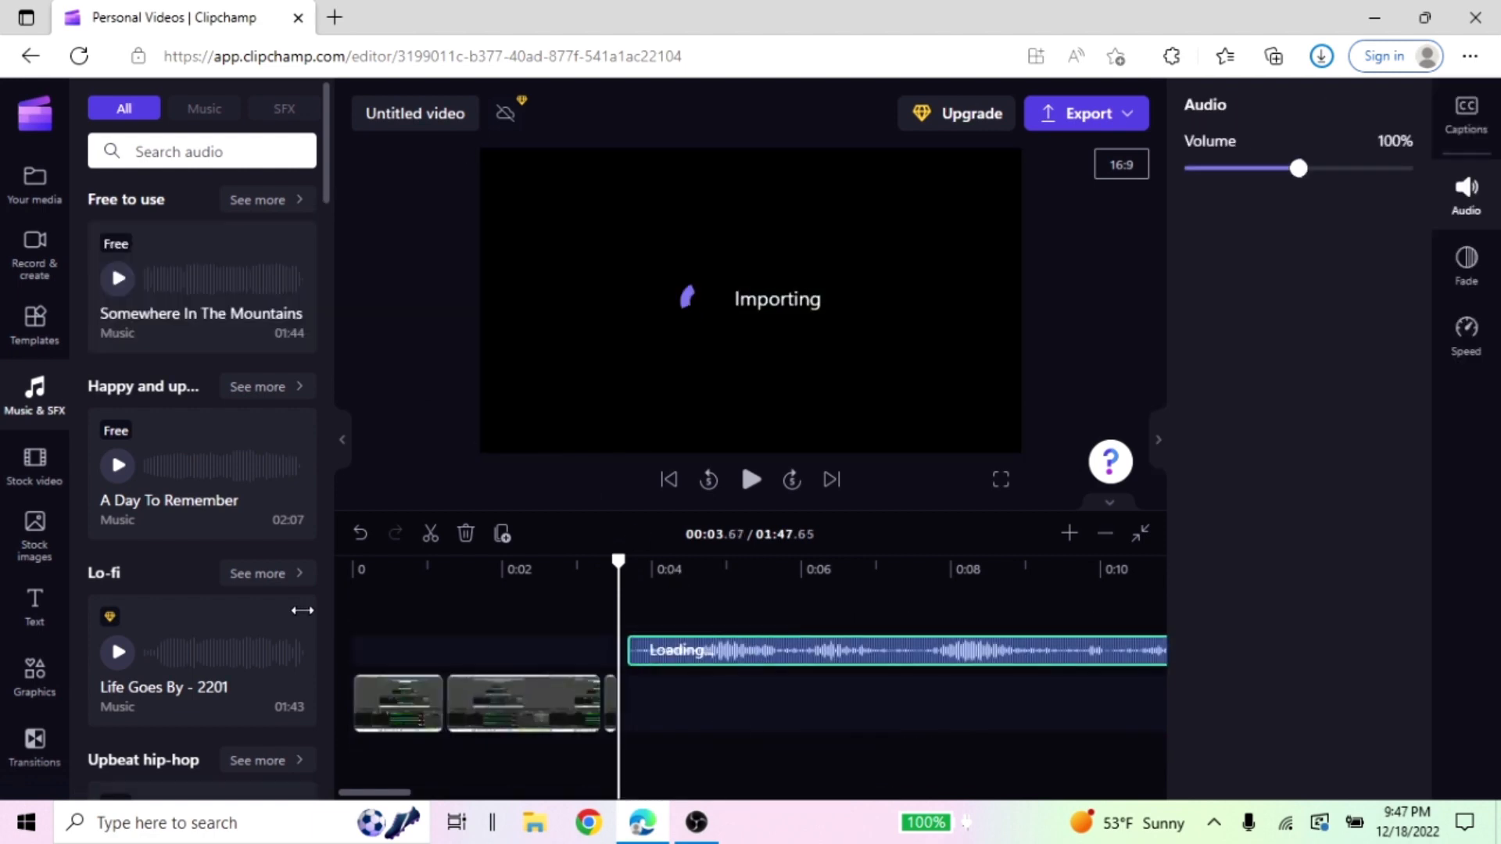
pyautogui.moveTo(701, 658); pyautogui.dragTo(384, 642)
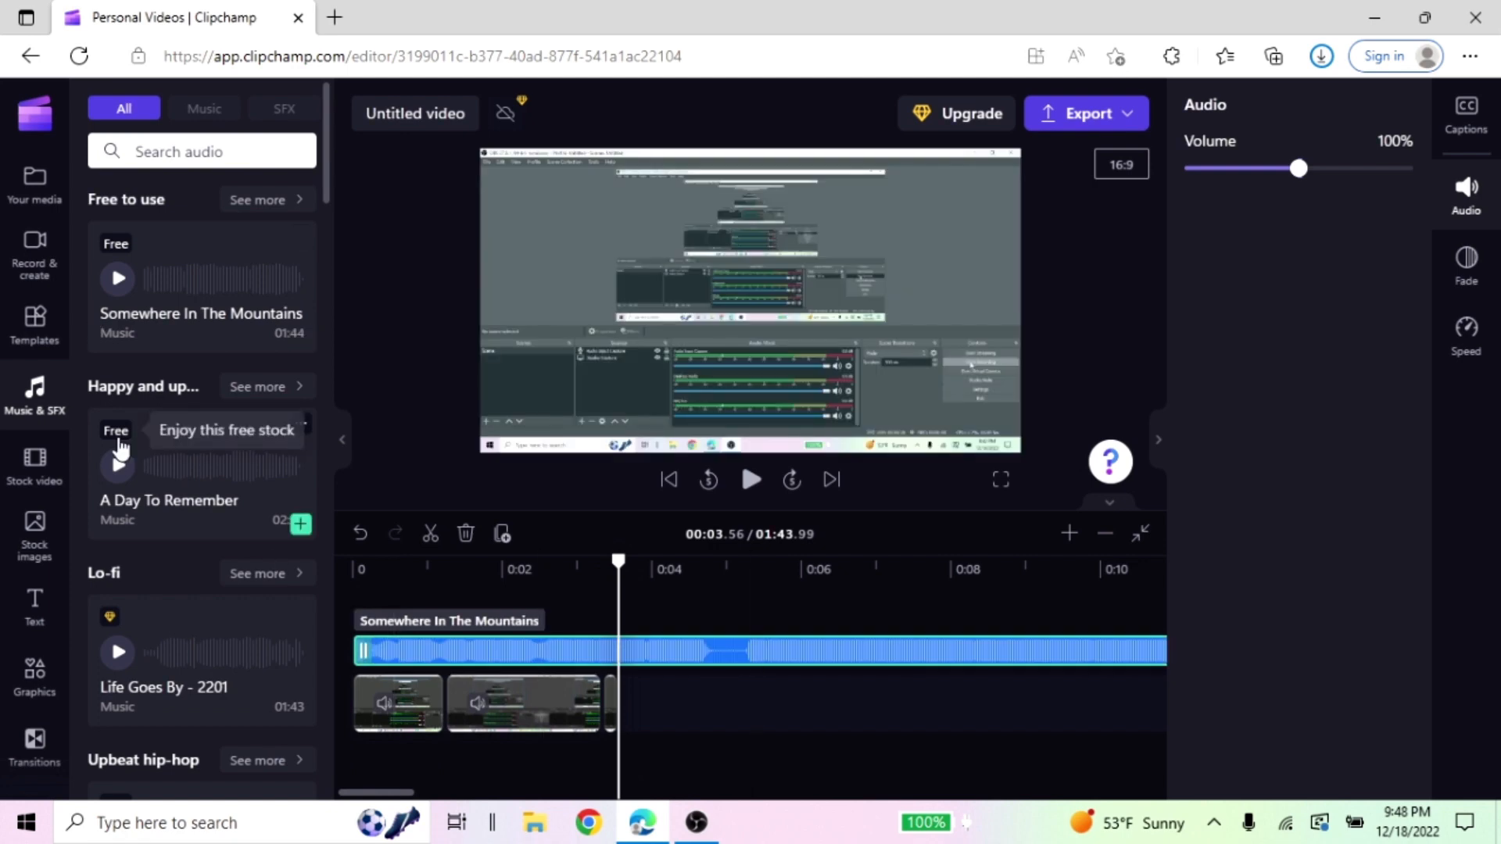
# Add the free stock video Subscribe panel 10 to the timeline after the last clip.
pyautogui.click(21, 490)
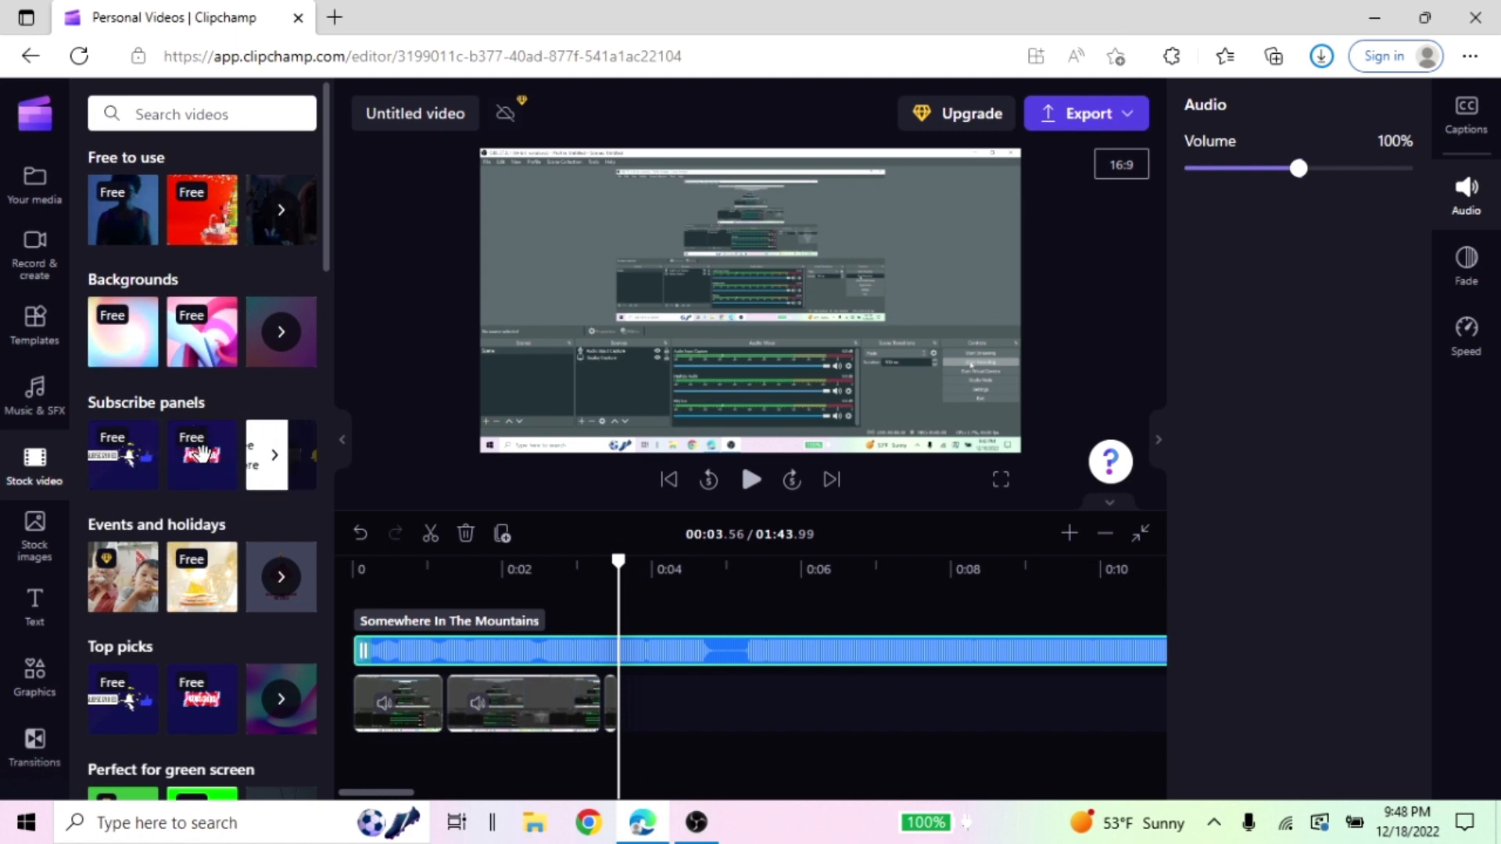
pyautogui.click(269, 447)
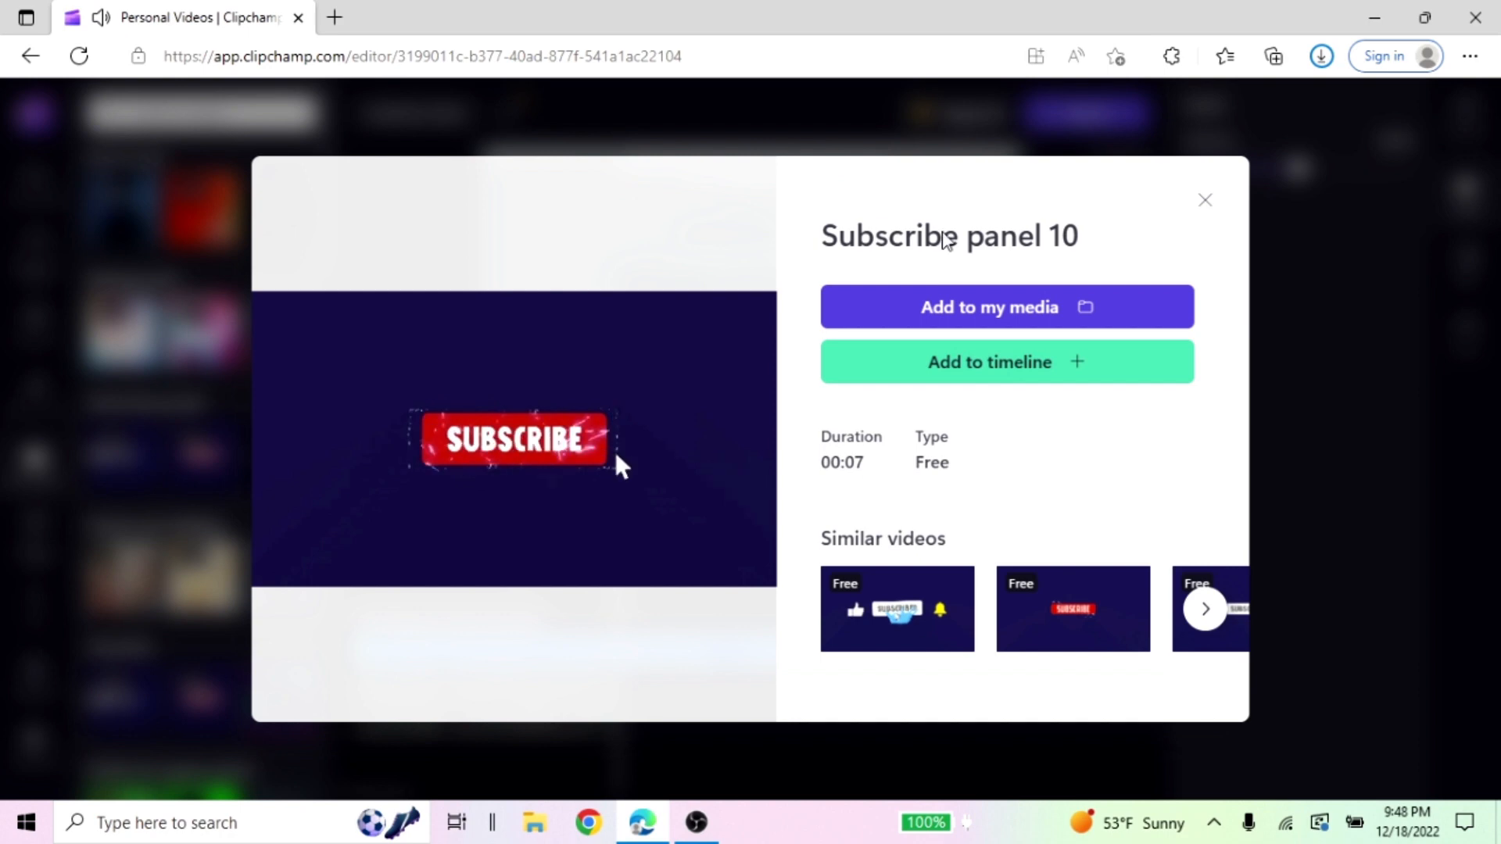
pyautogui.moveTo(534, 424)
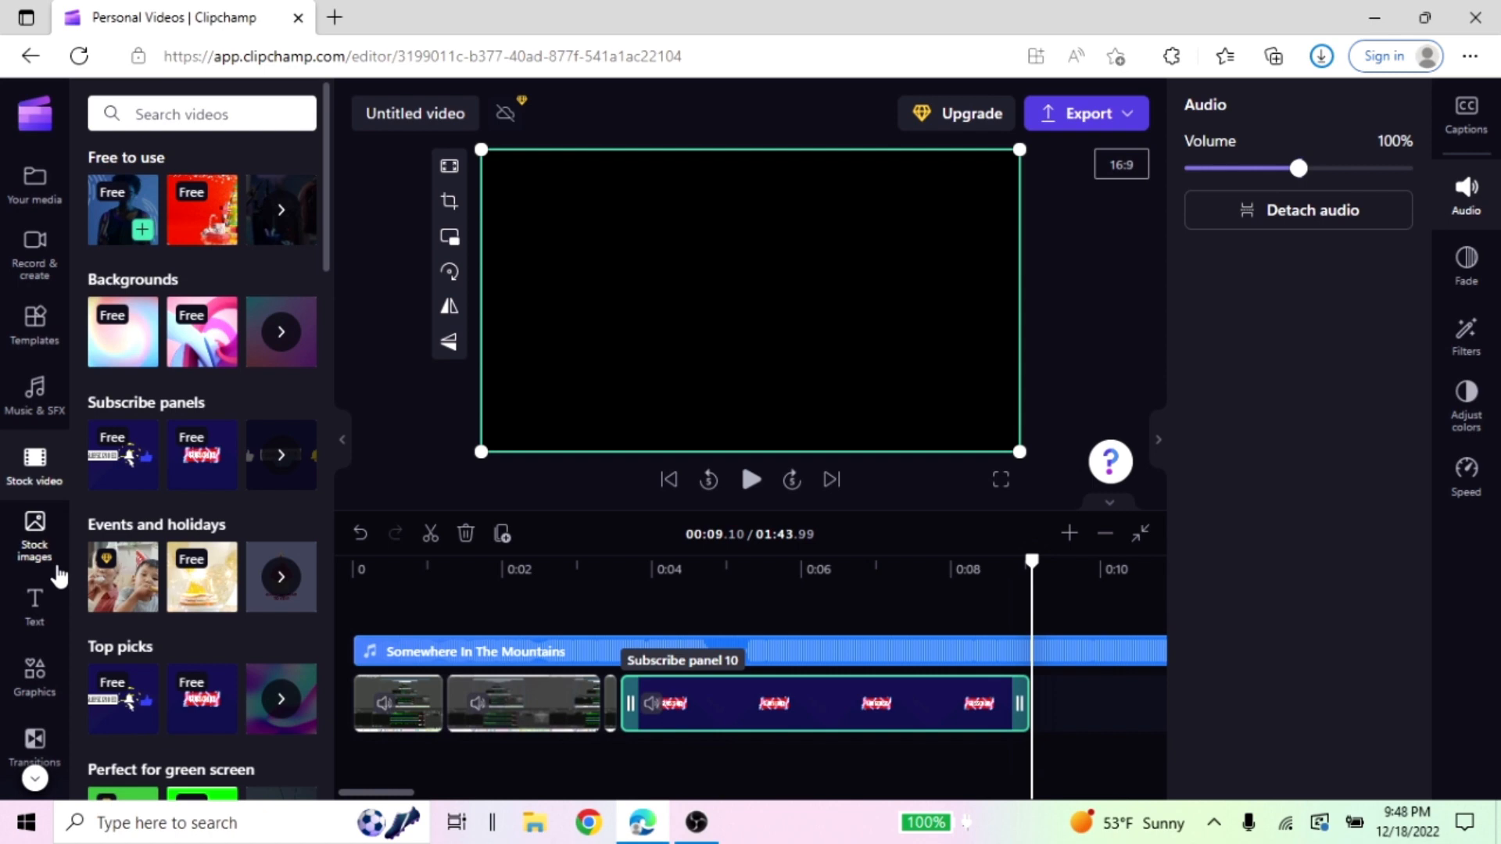
# Look through the graphics, brand kit and stock video libraries.
pyautogui.click(34, 674)
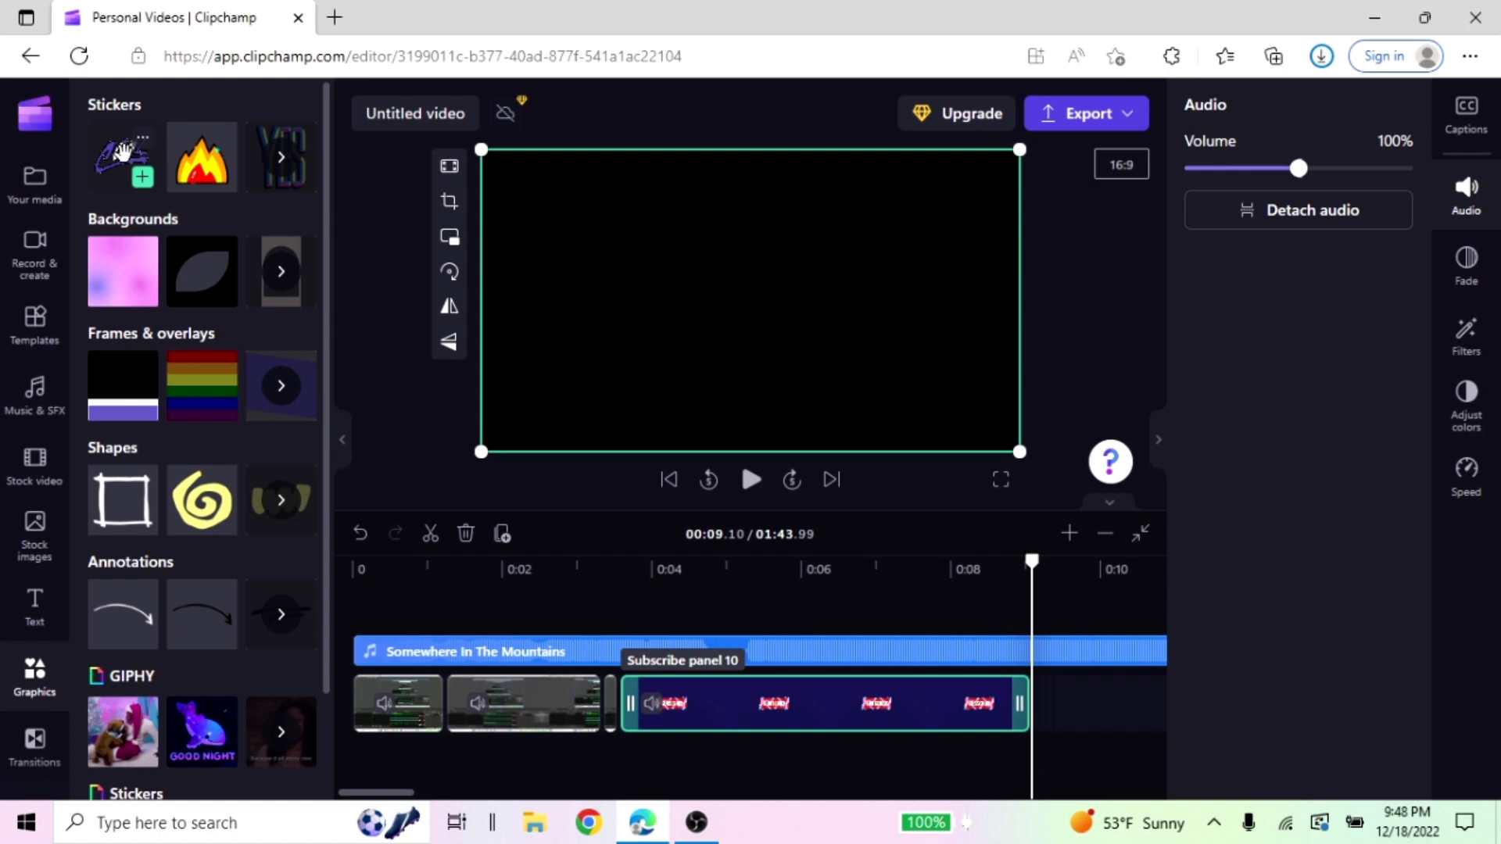
pyautogui.scroll(-1, 34, 704)
pyautogui.click(34, 747)
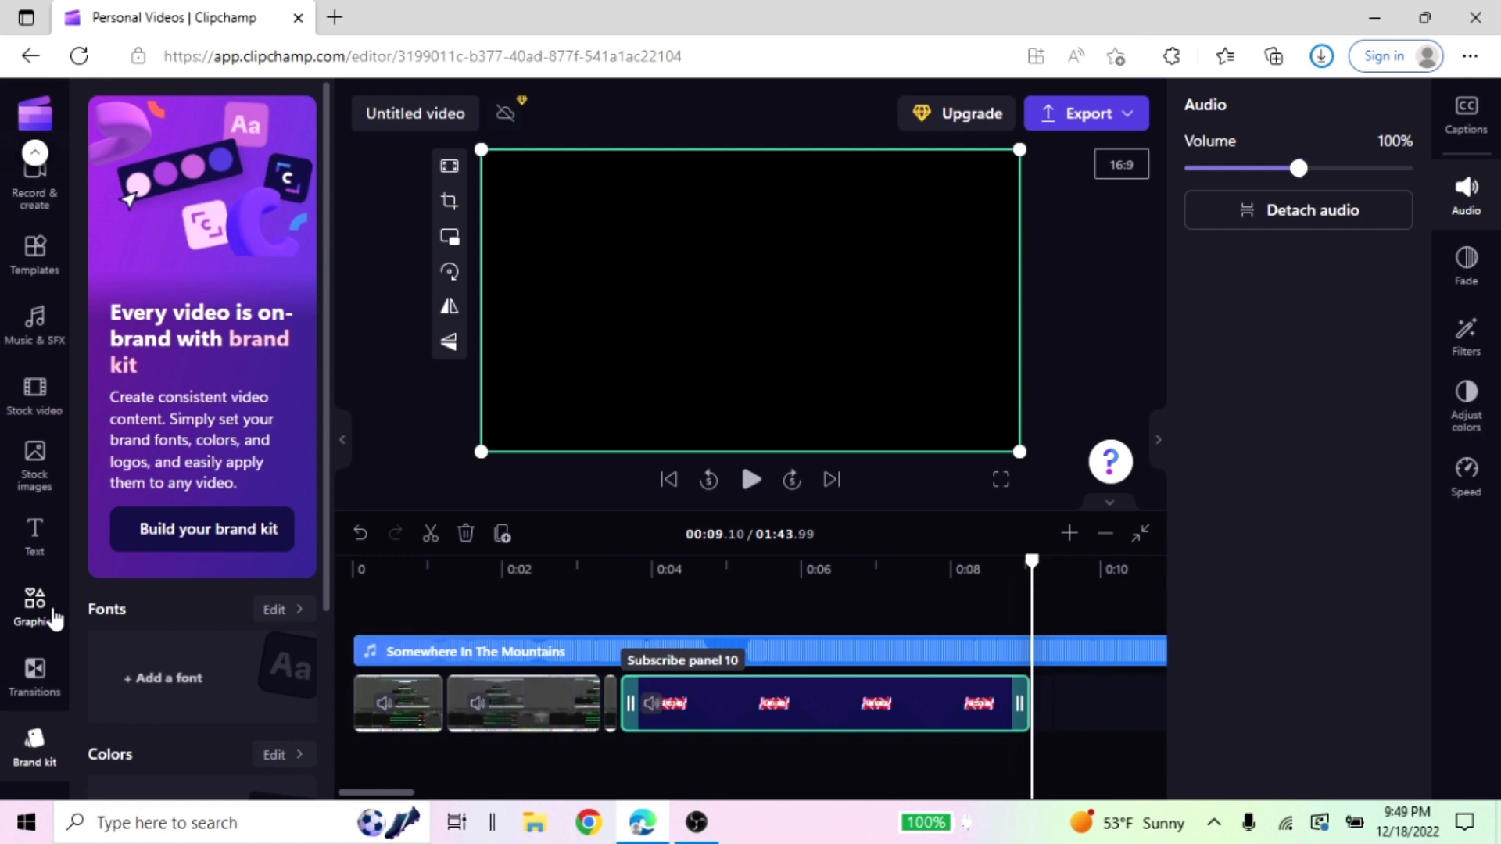
pyautogui.click(34, 399)
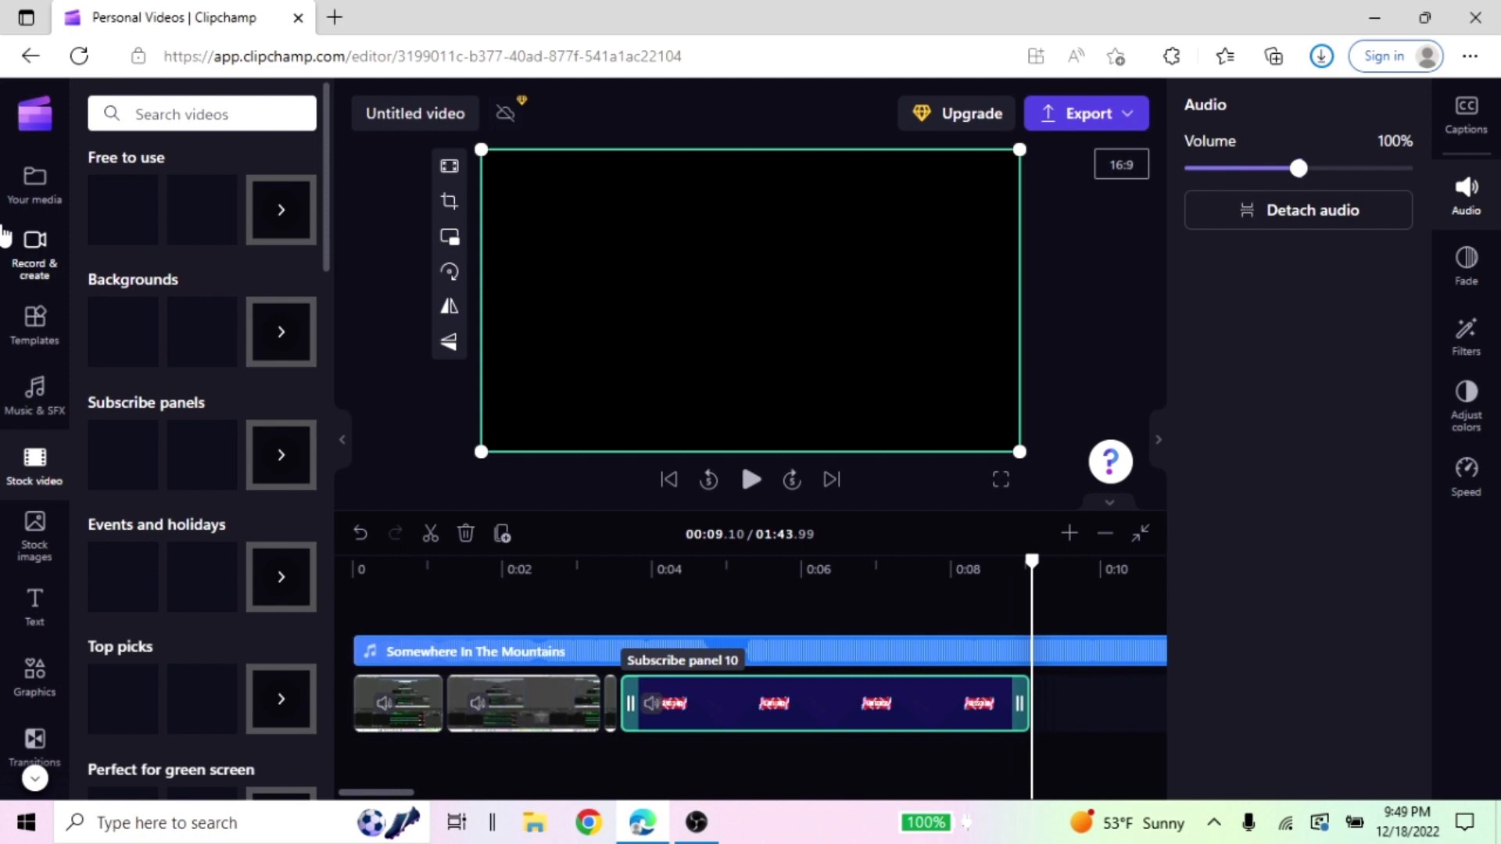
pyautogui.click(696, 823)
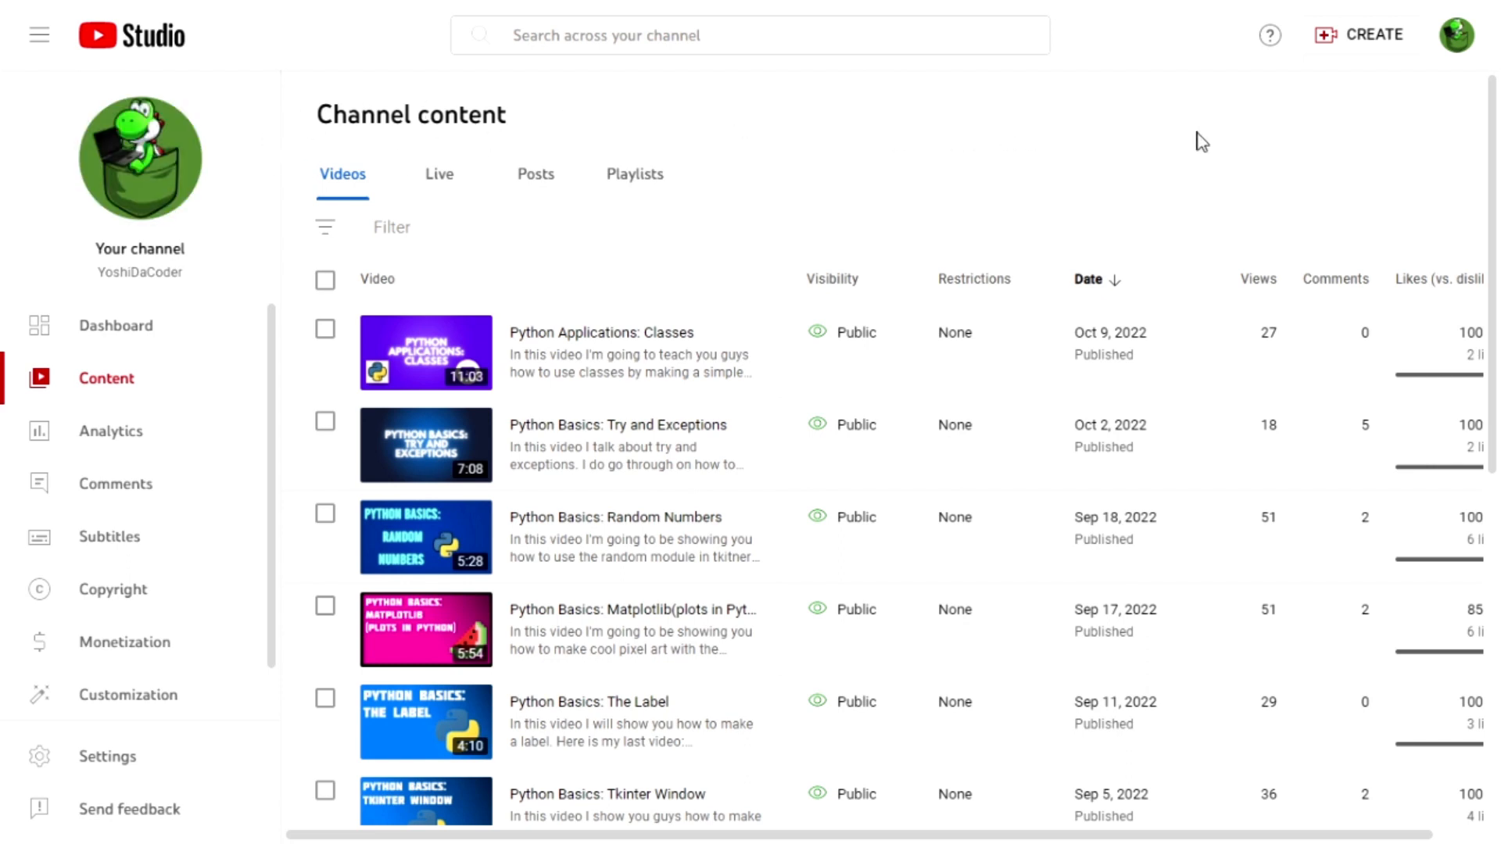
# Start a new video upload from the channel content page in YouTube Studio.
pyautogui.click(1364, 37)
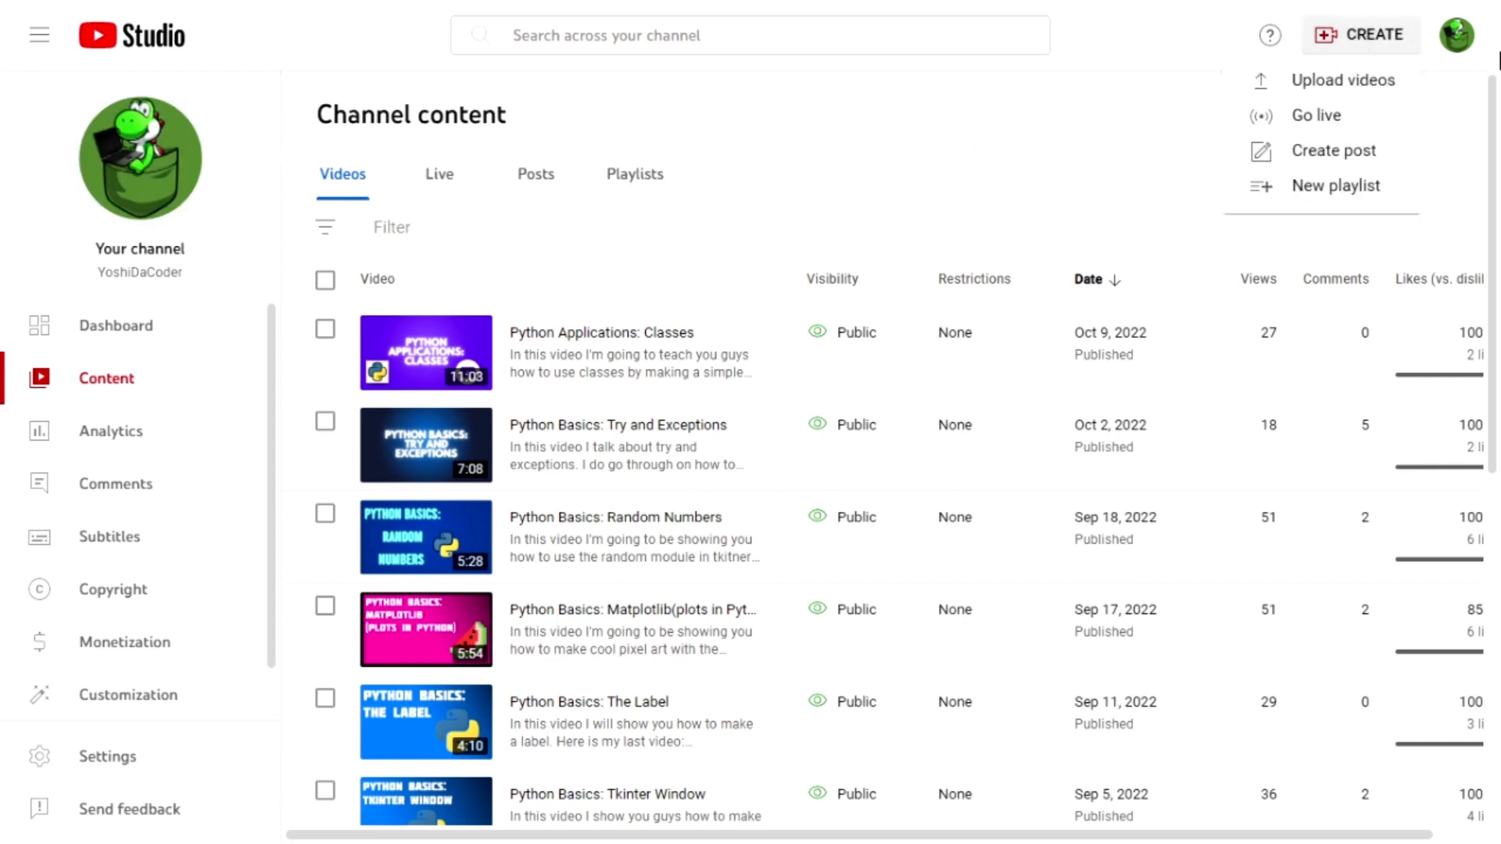
pyautogui.click(1304, 87)
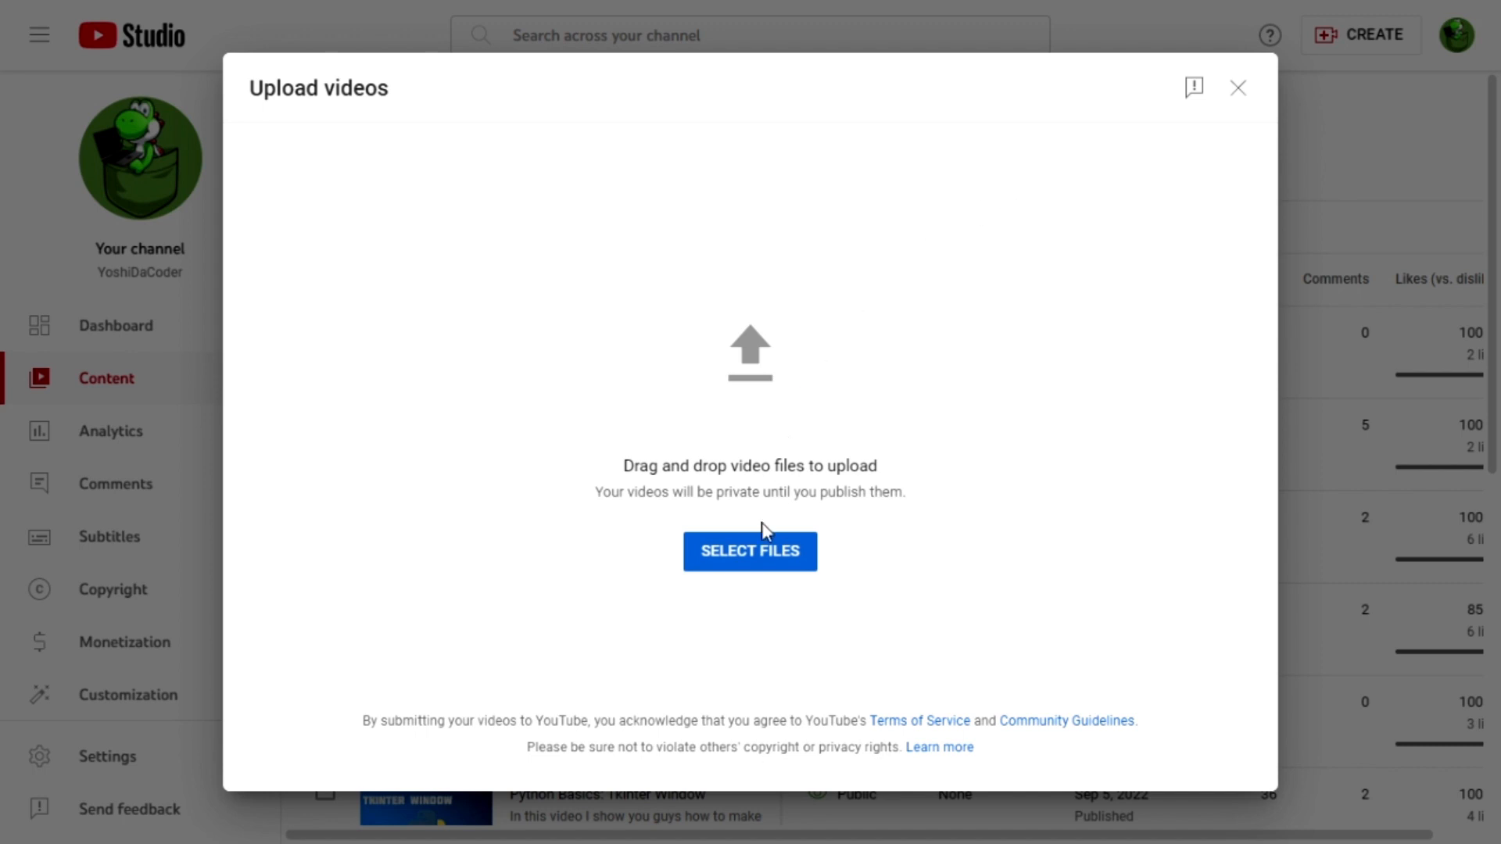
pyautogui.click(764, 563)
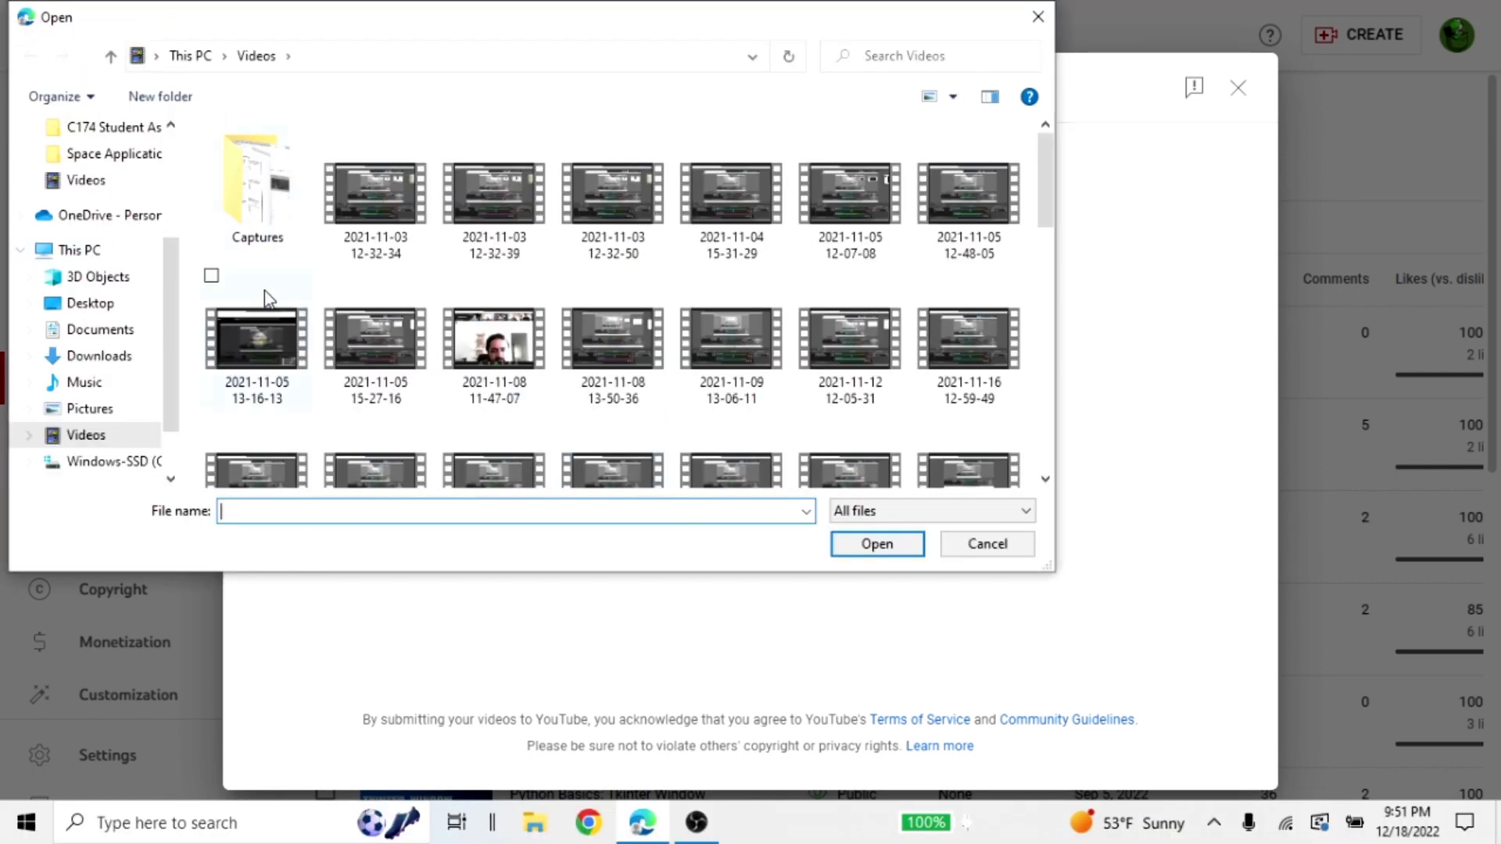
pyautogui.scroll(-1, 264, 290)
pyautogui.scroll(-10, 264, 291)
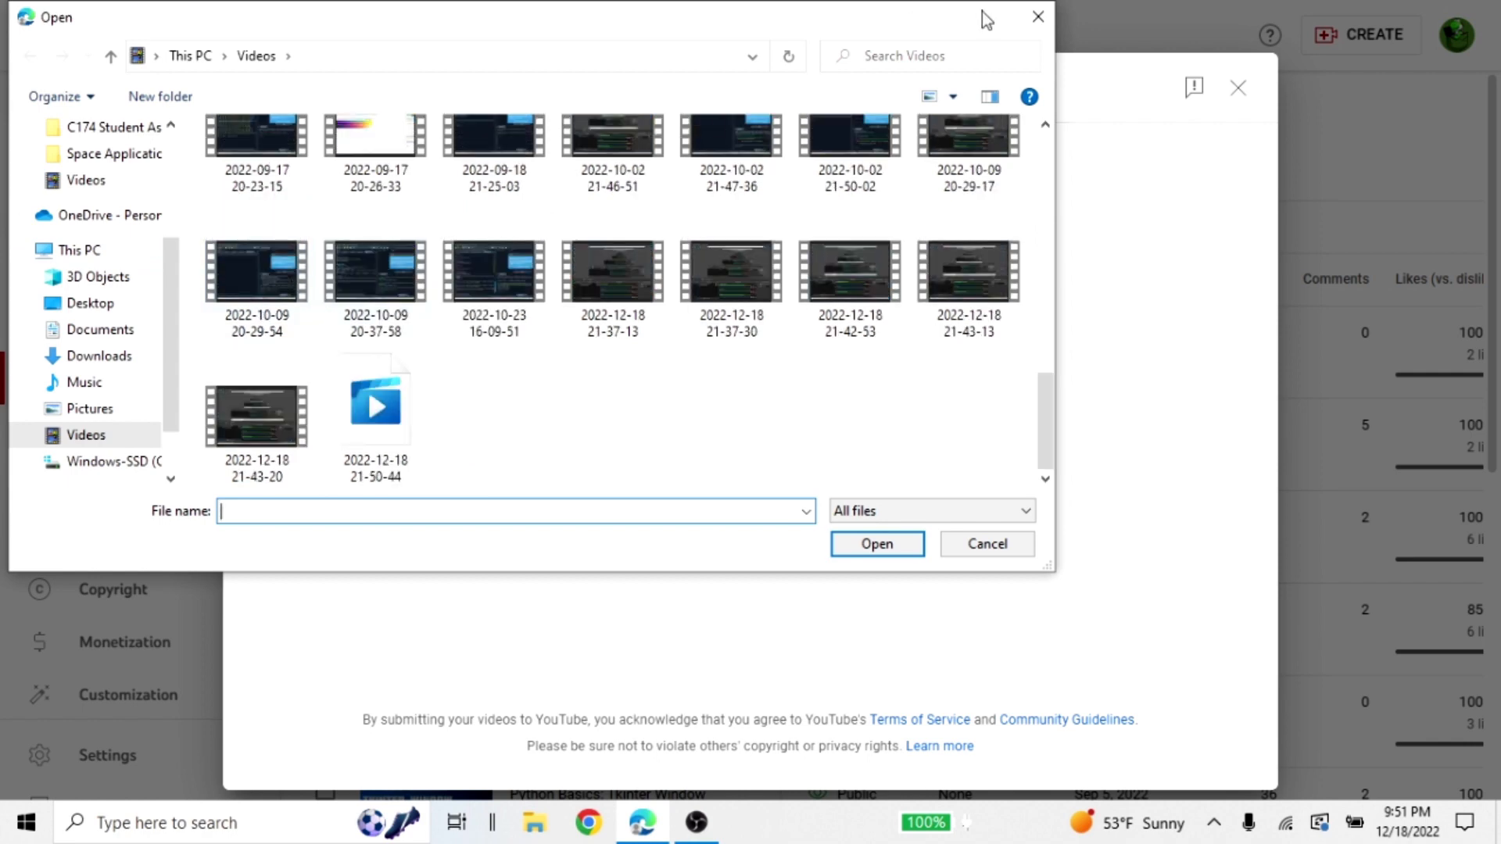
pyautogui.click(1038, 16)
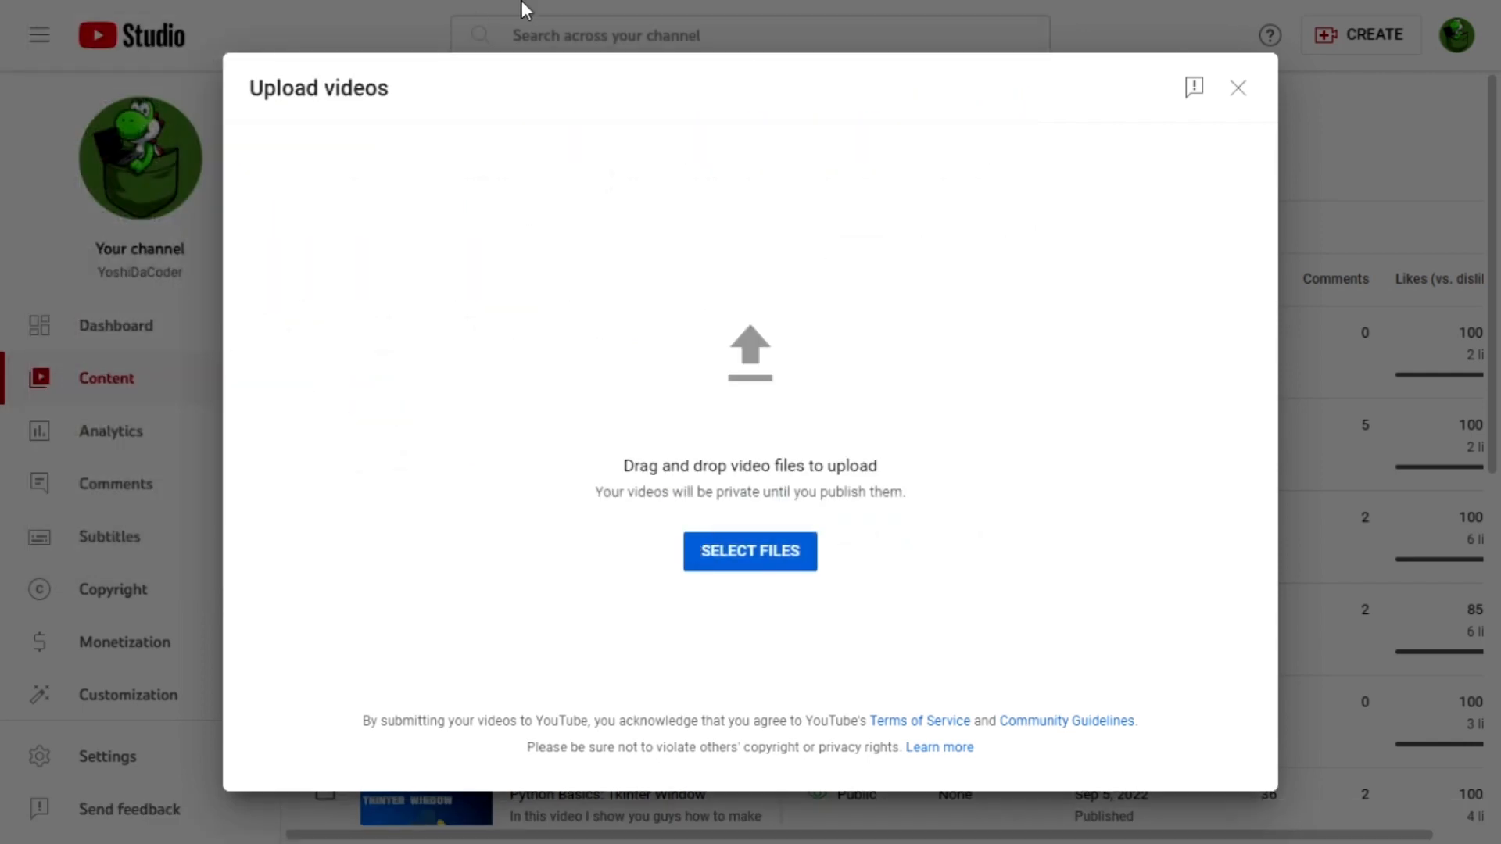
pyautogui.moveTo(509, 1)
pyautogui.click(201, 17)
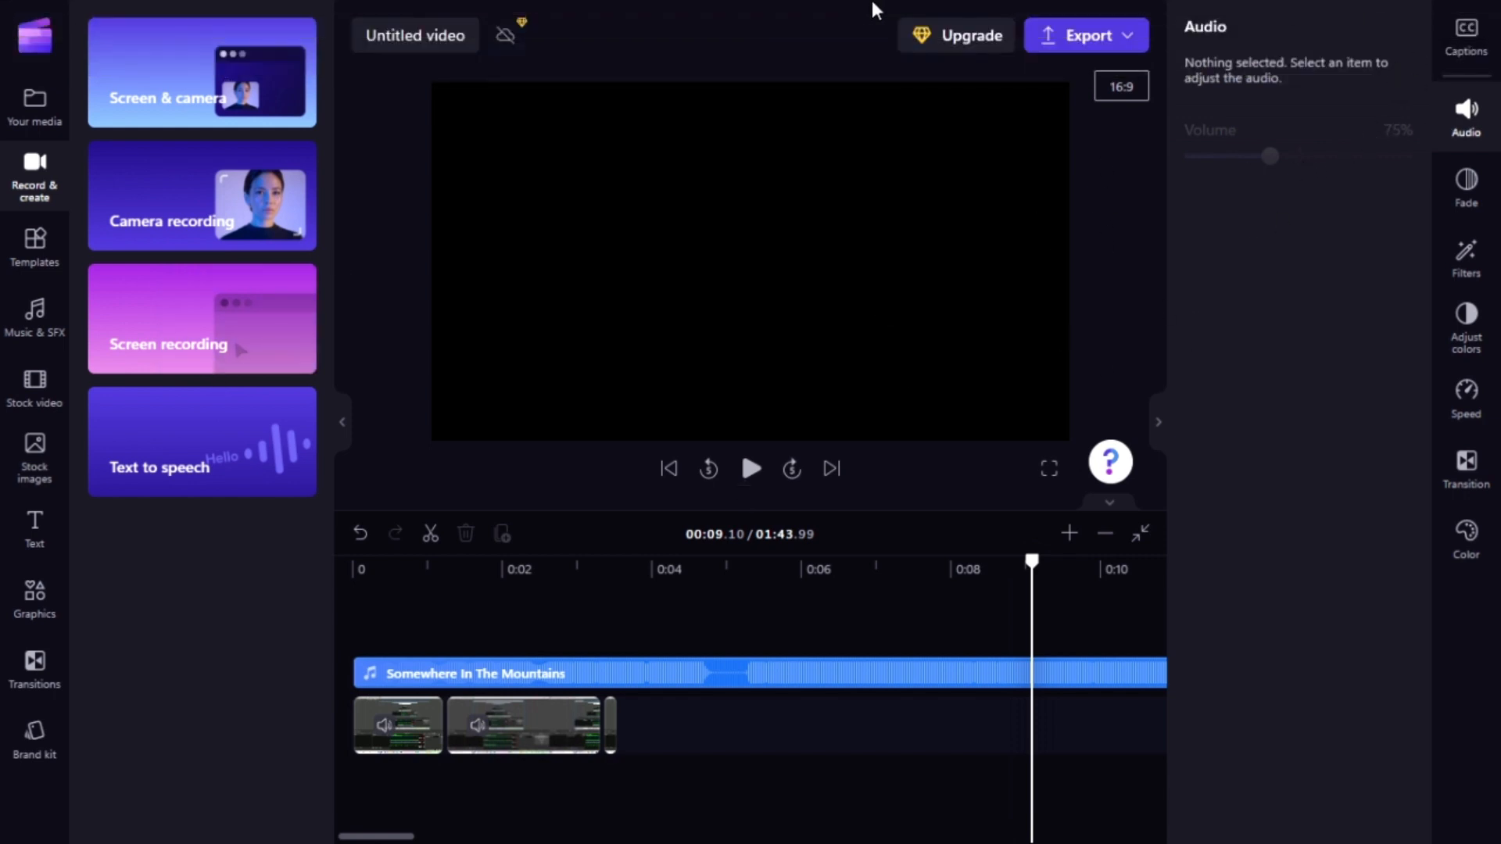
pyautogui.moveTo(939, 4)
pyautogui.click(799, 11)
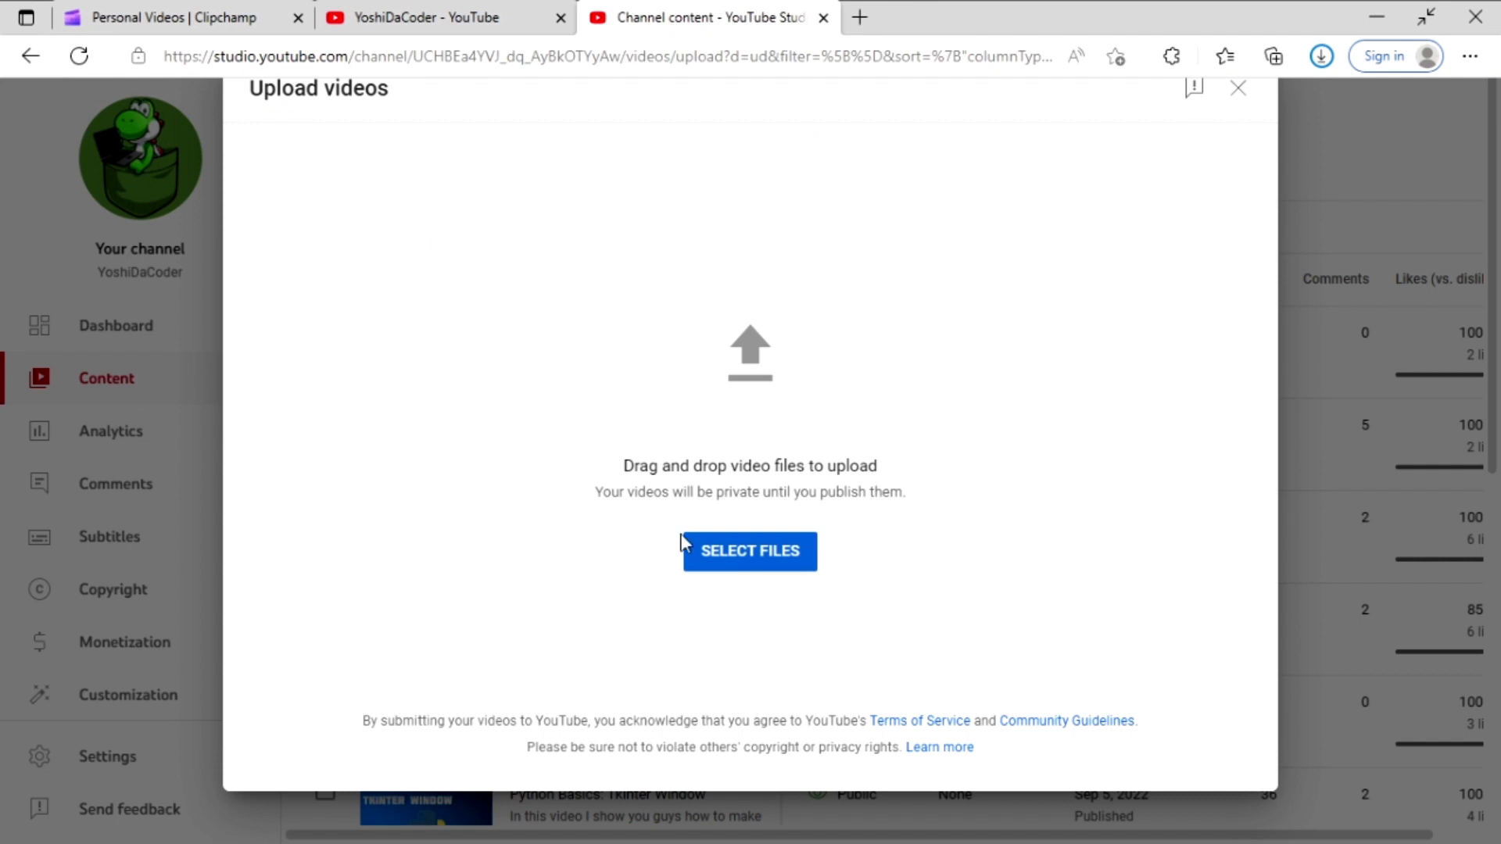
pyautogui.click(753, 567)
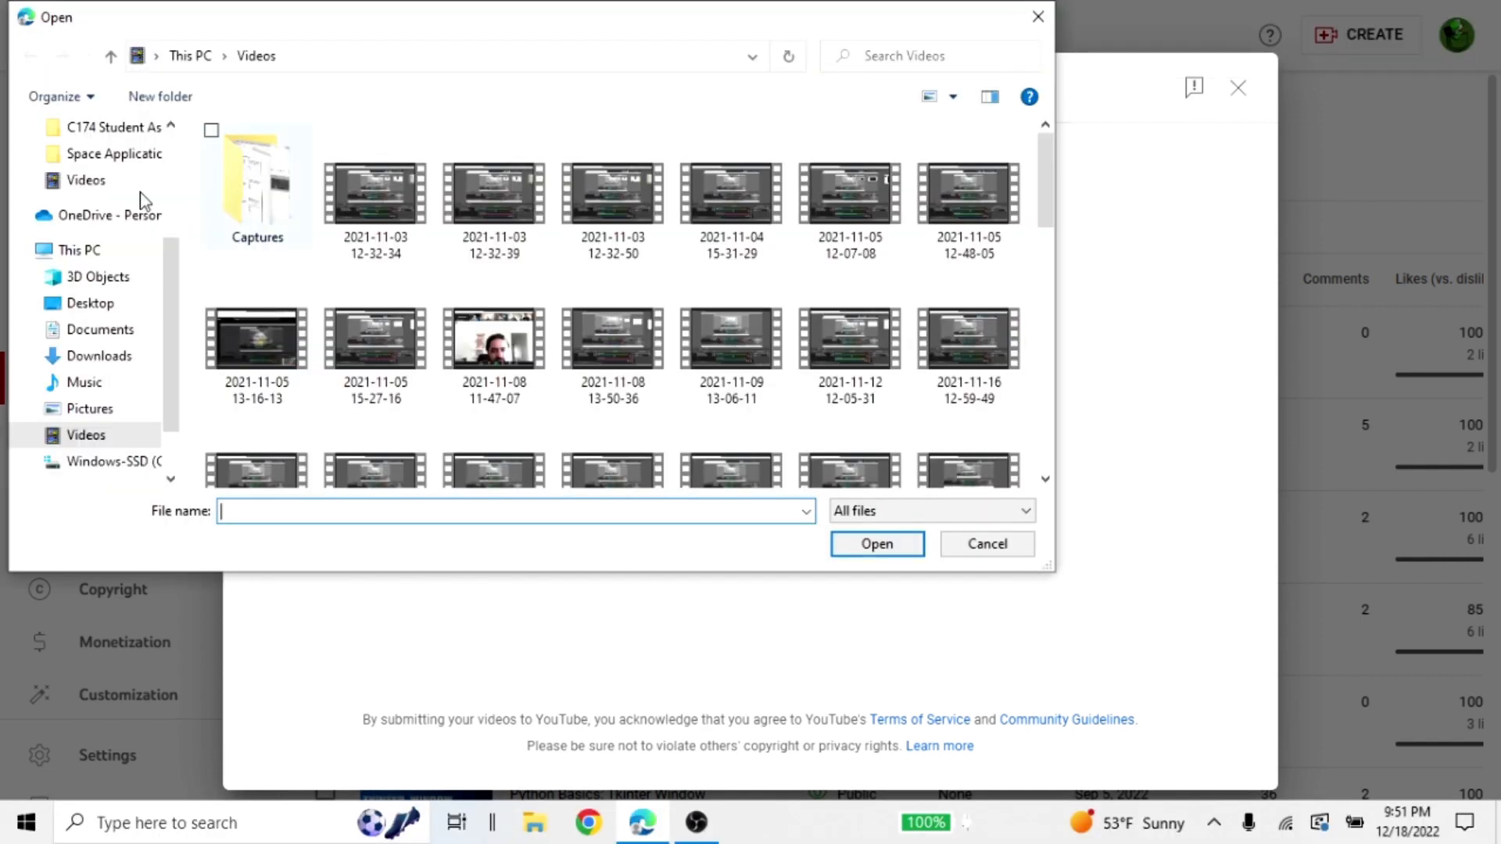
pyautogui.scroll(1, 121, 220)
pyautogui.scroll(1, 121, 221)
pyautogui.click(100, 382)
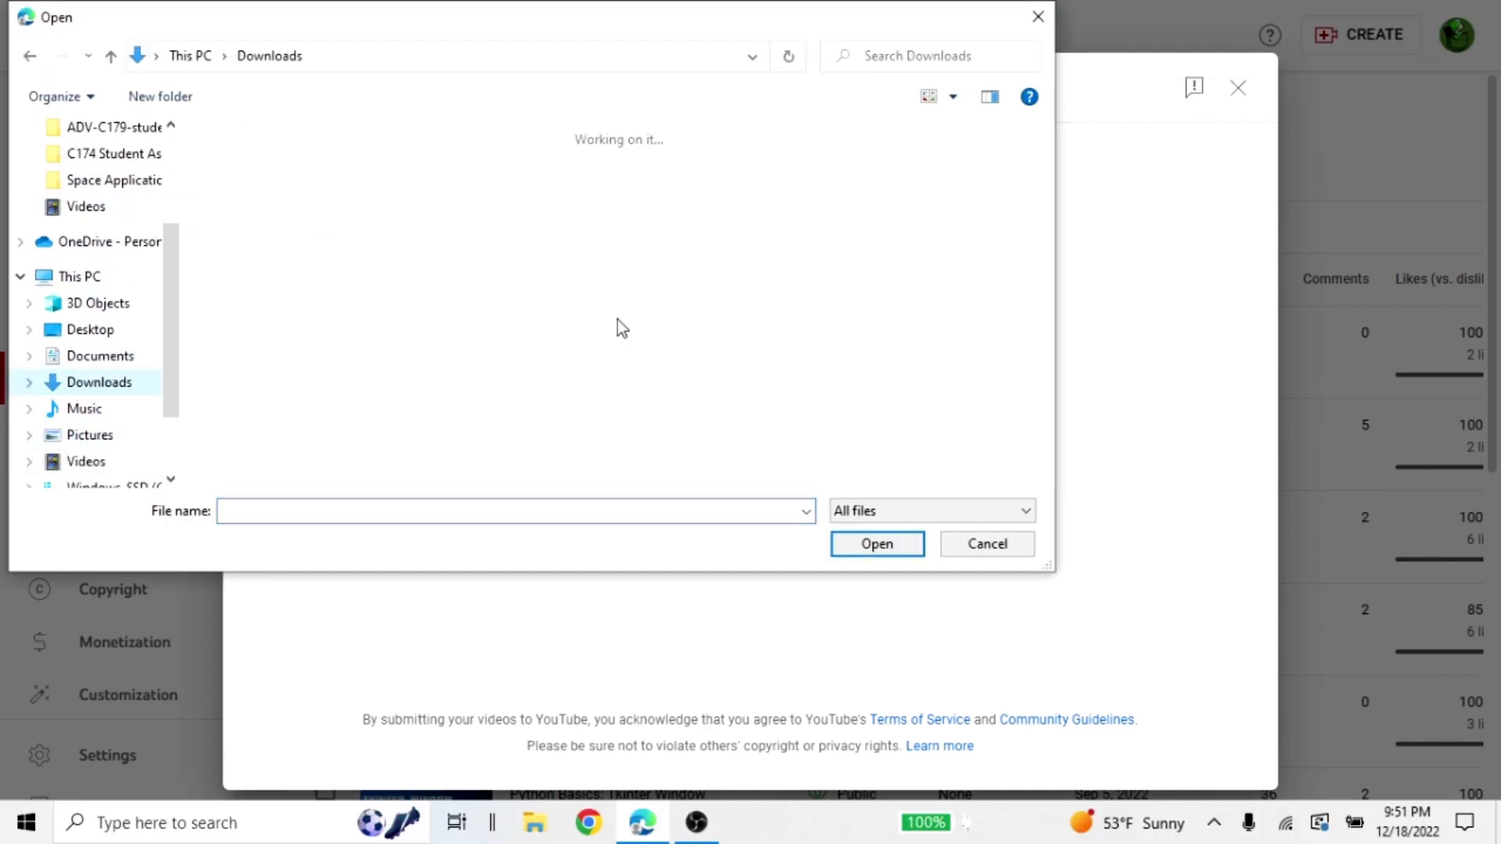
pyautogui.click(1027, 18)
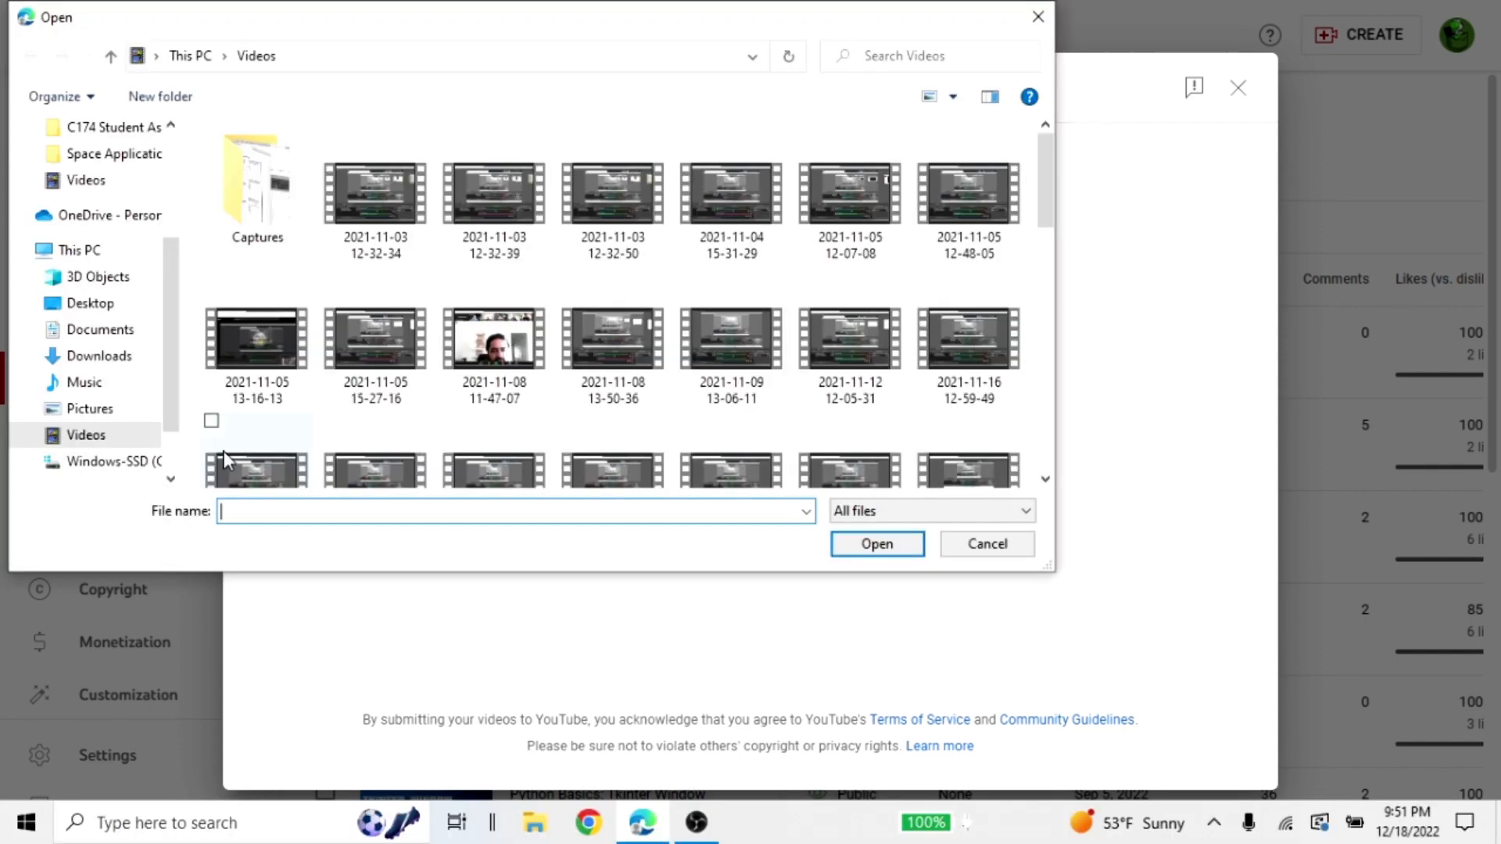
pyautogui.scroll(-10, 774, 293)
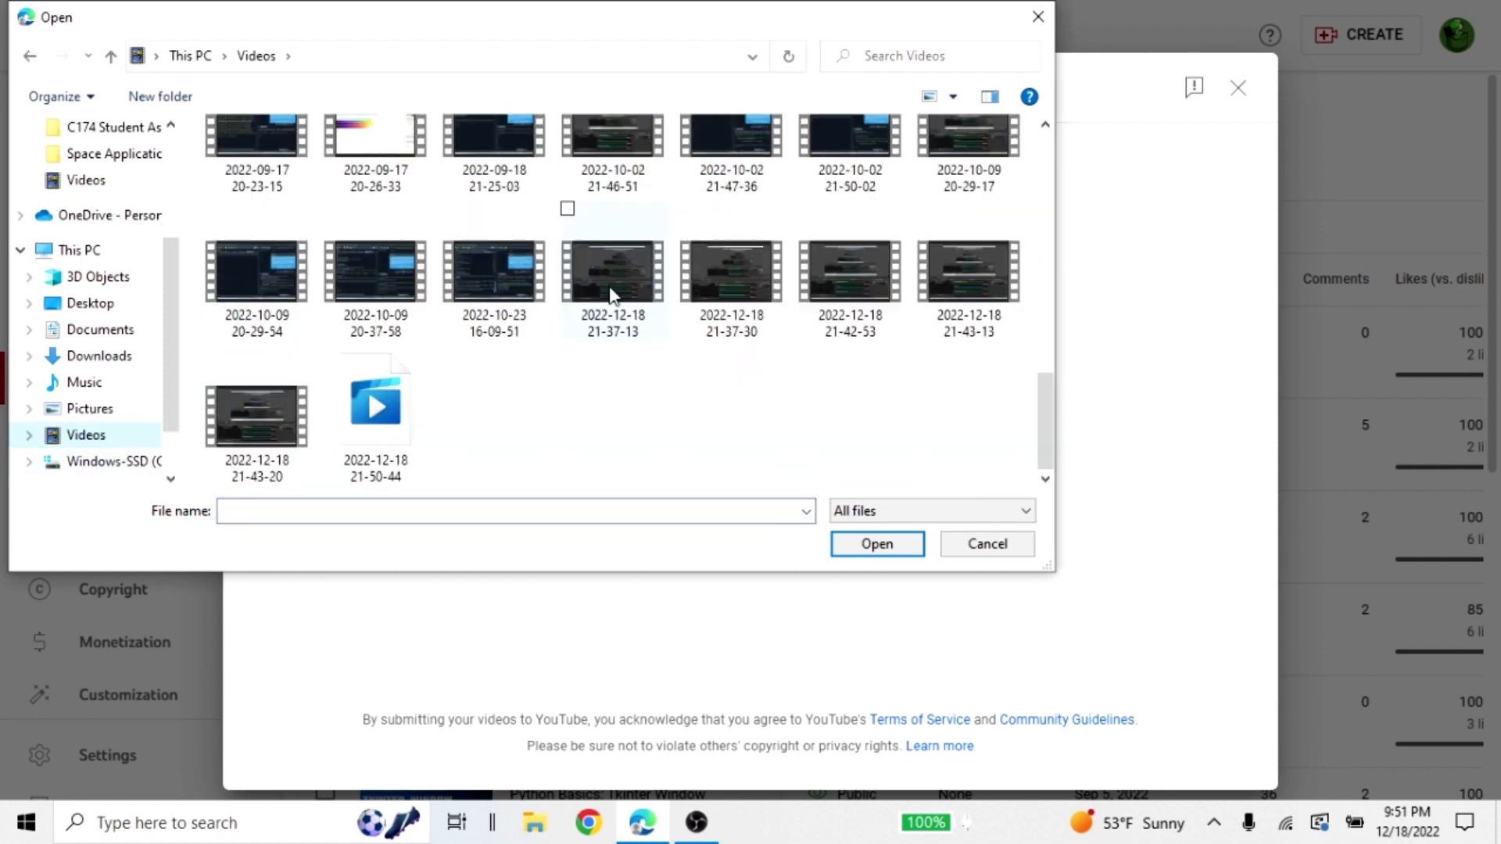
pyautogui.doubleClick(976, 297)
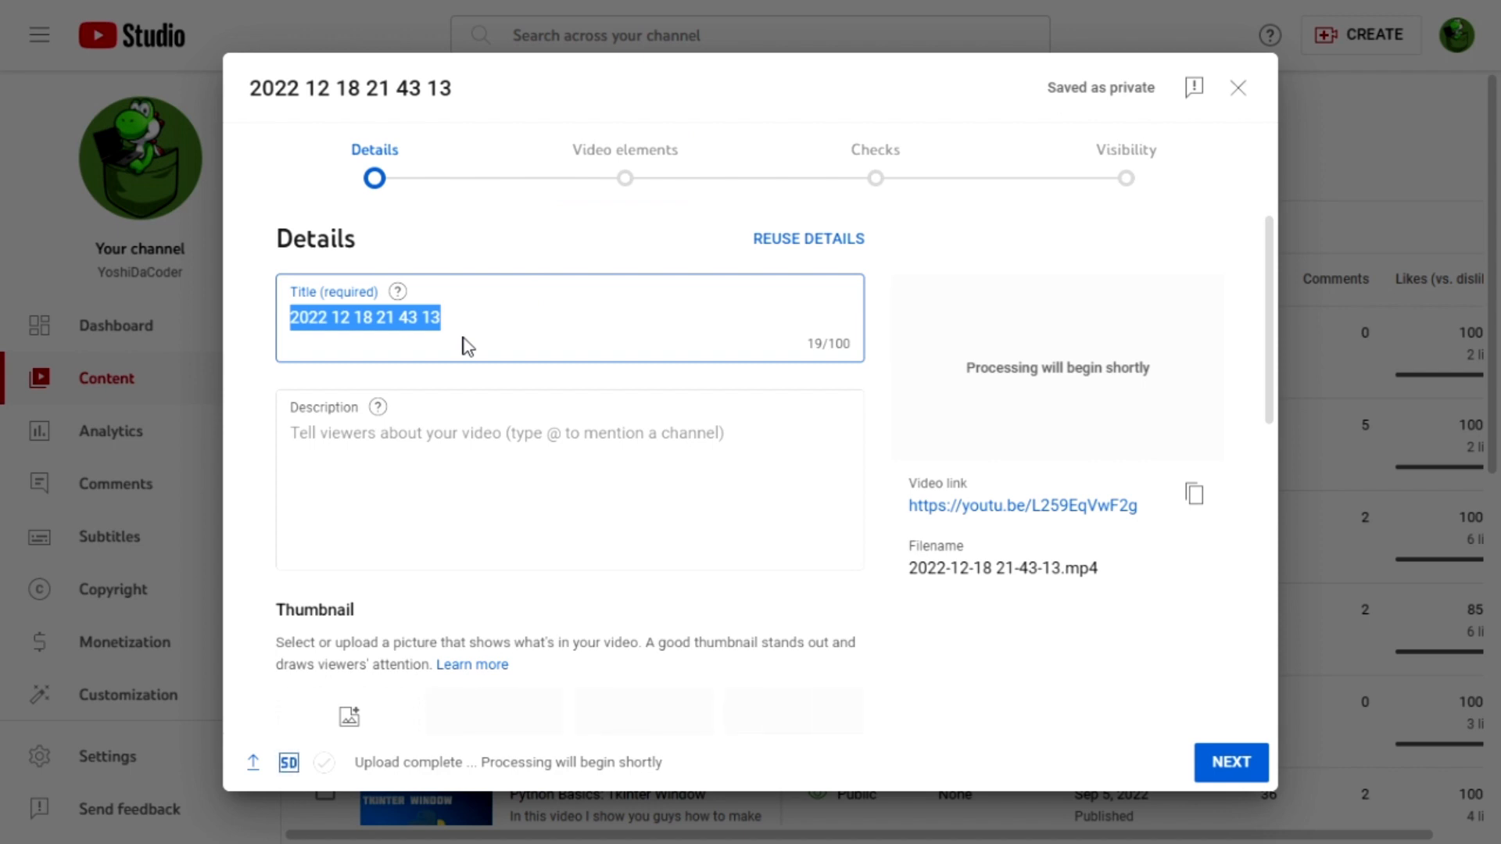
pyautogui.write('Python')
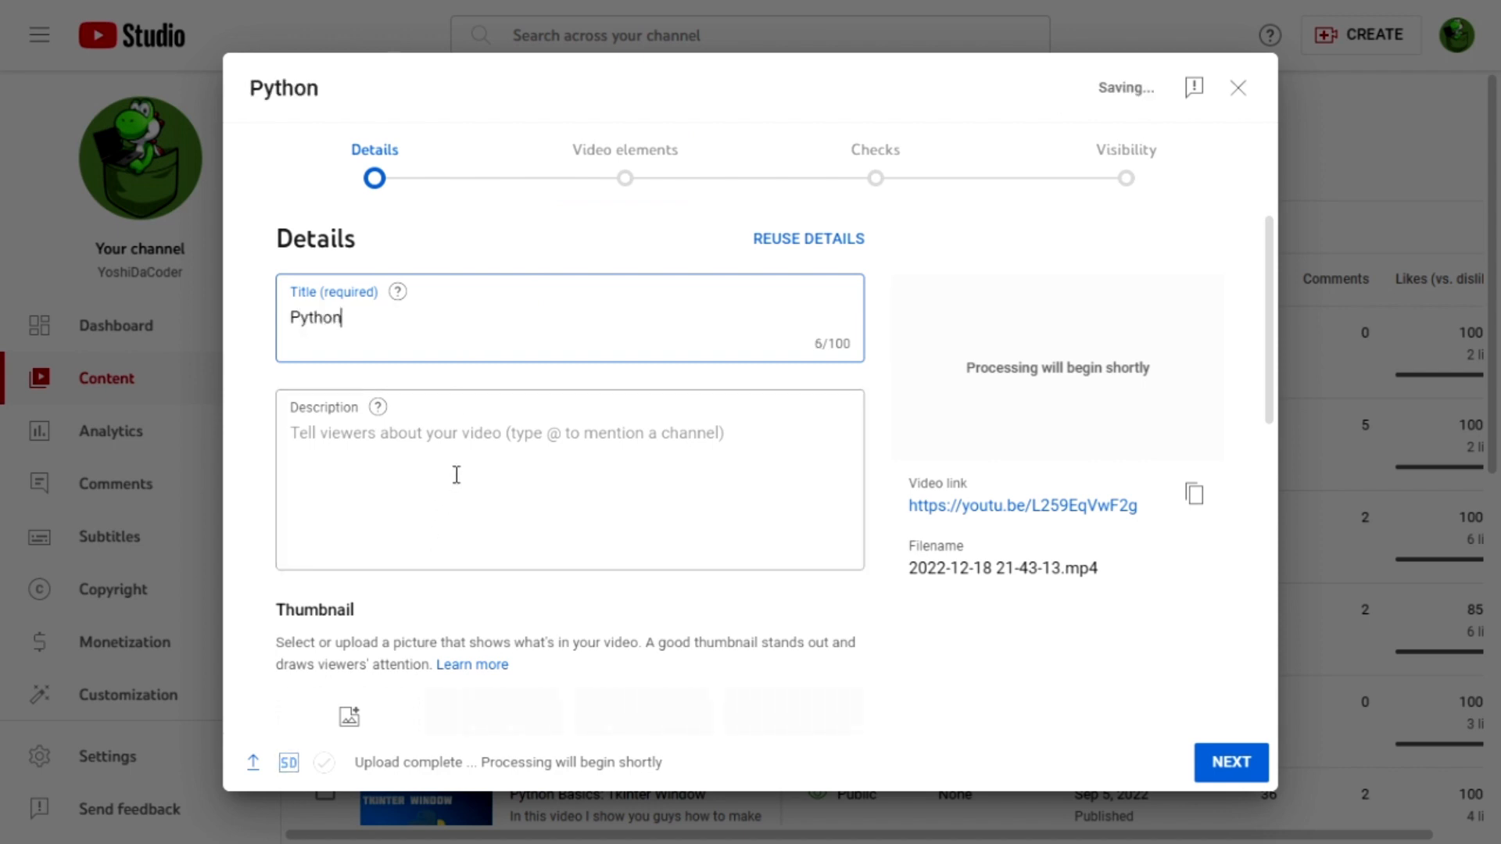
# Review the description, thumbnail, playlists and audience sections of the upload details.
pyautogui.click(438, 491)
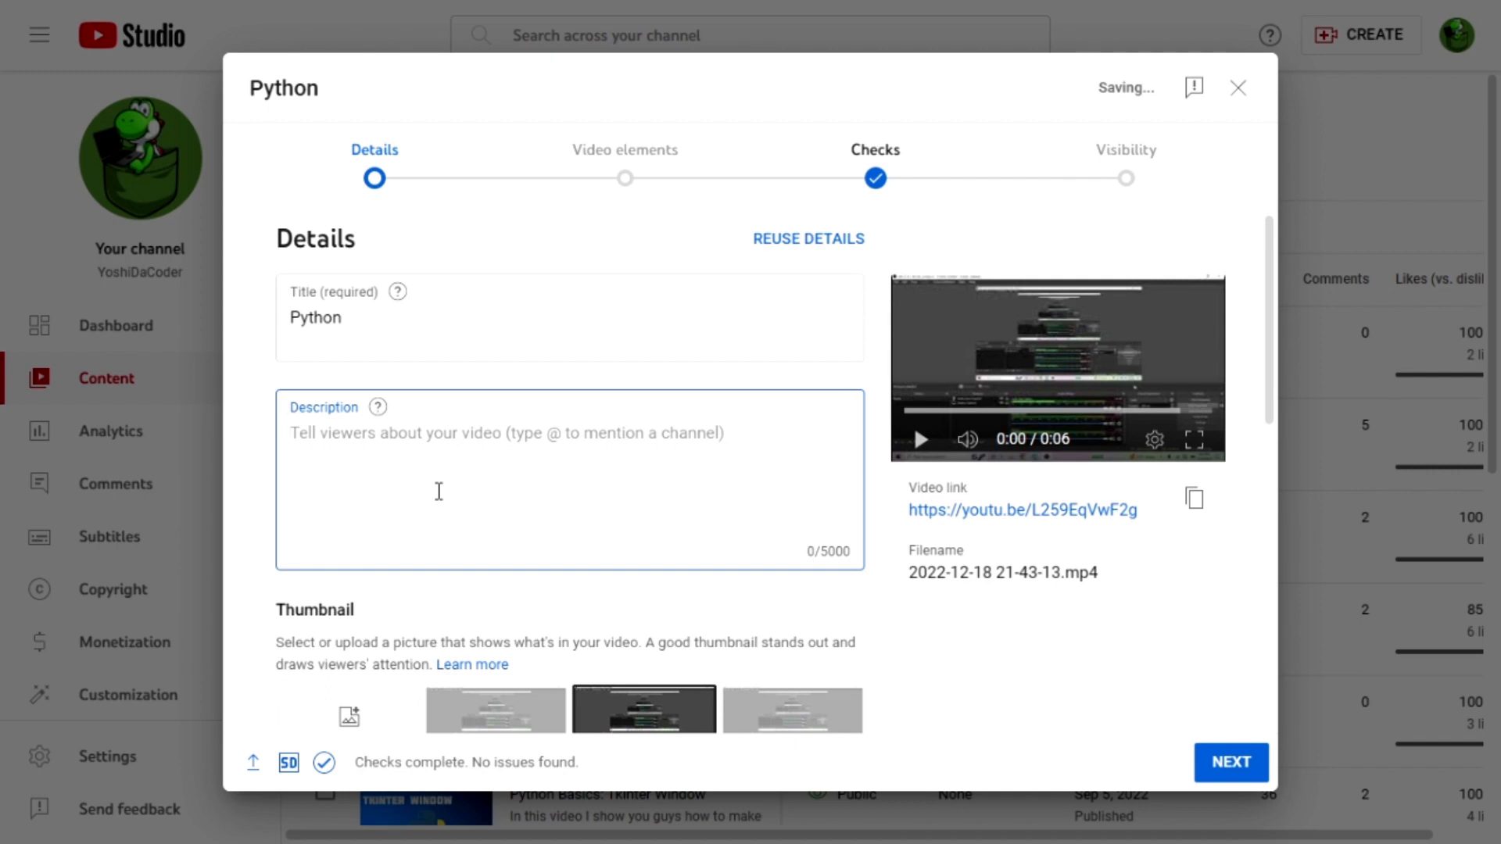
pyautogui.scroll(-7, 439, 491)
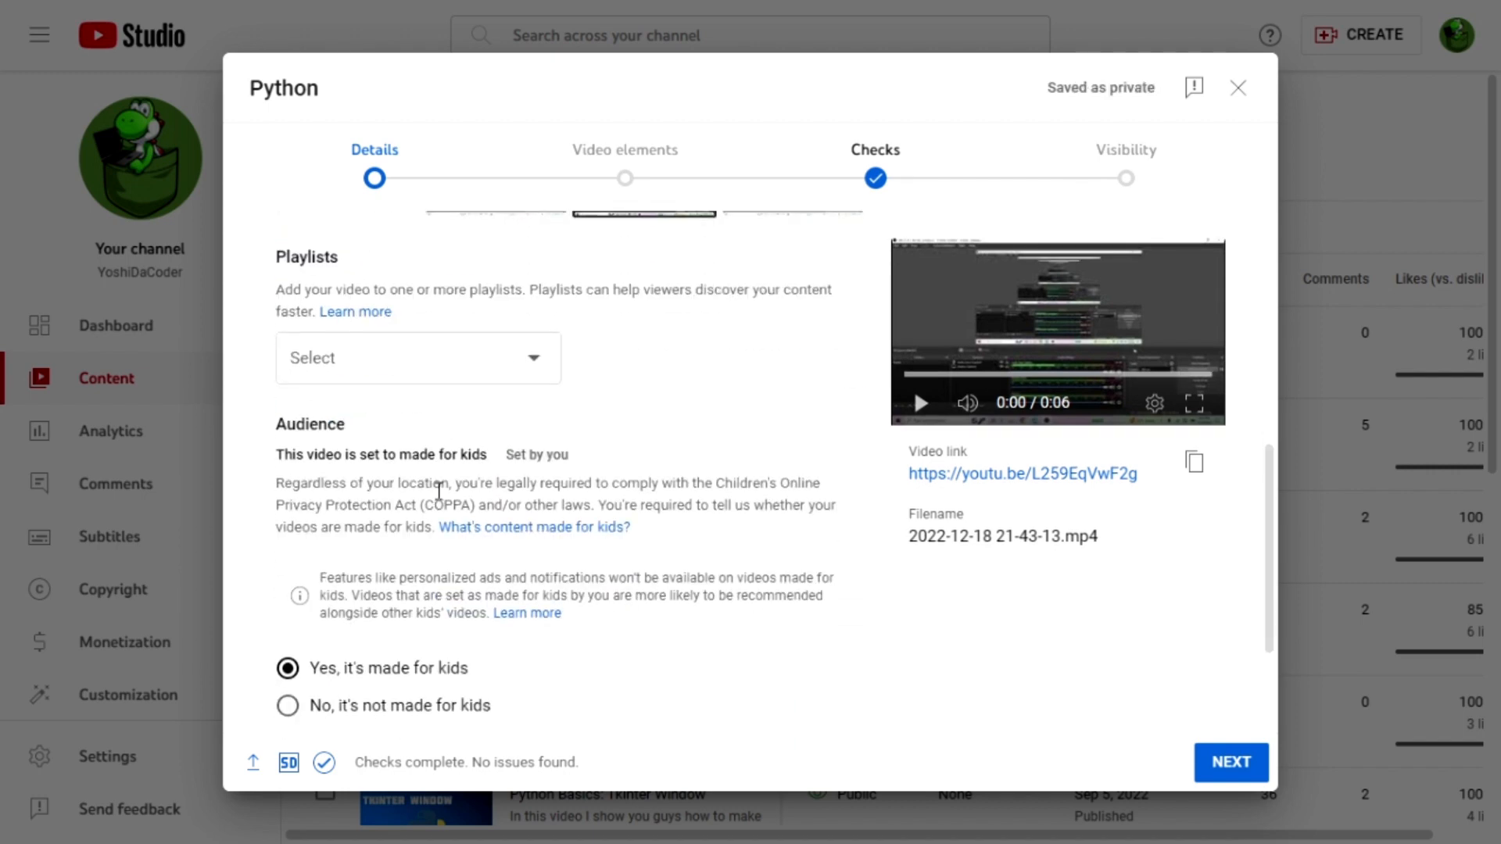
pyautogui.scroll(4, 435, 496)
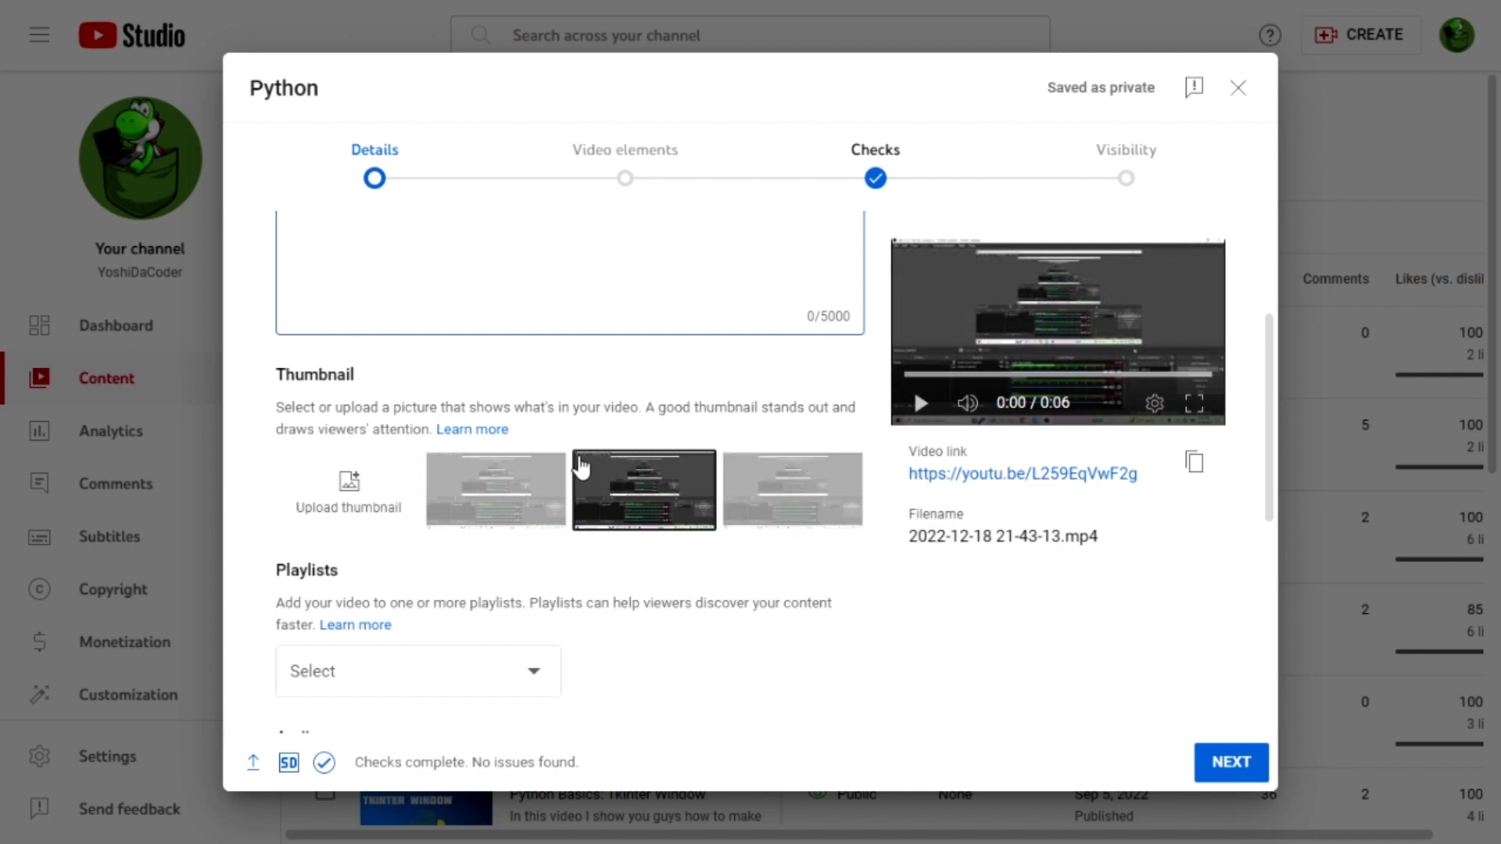
pyautogui.scroll(-2, 580, 473)
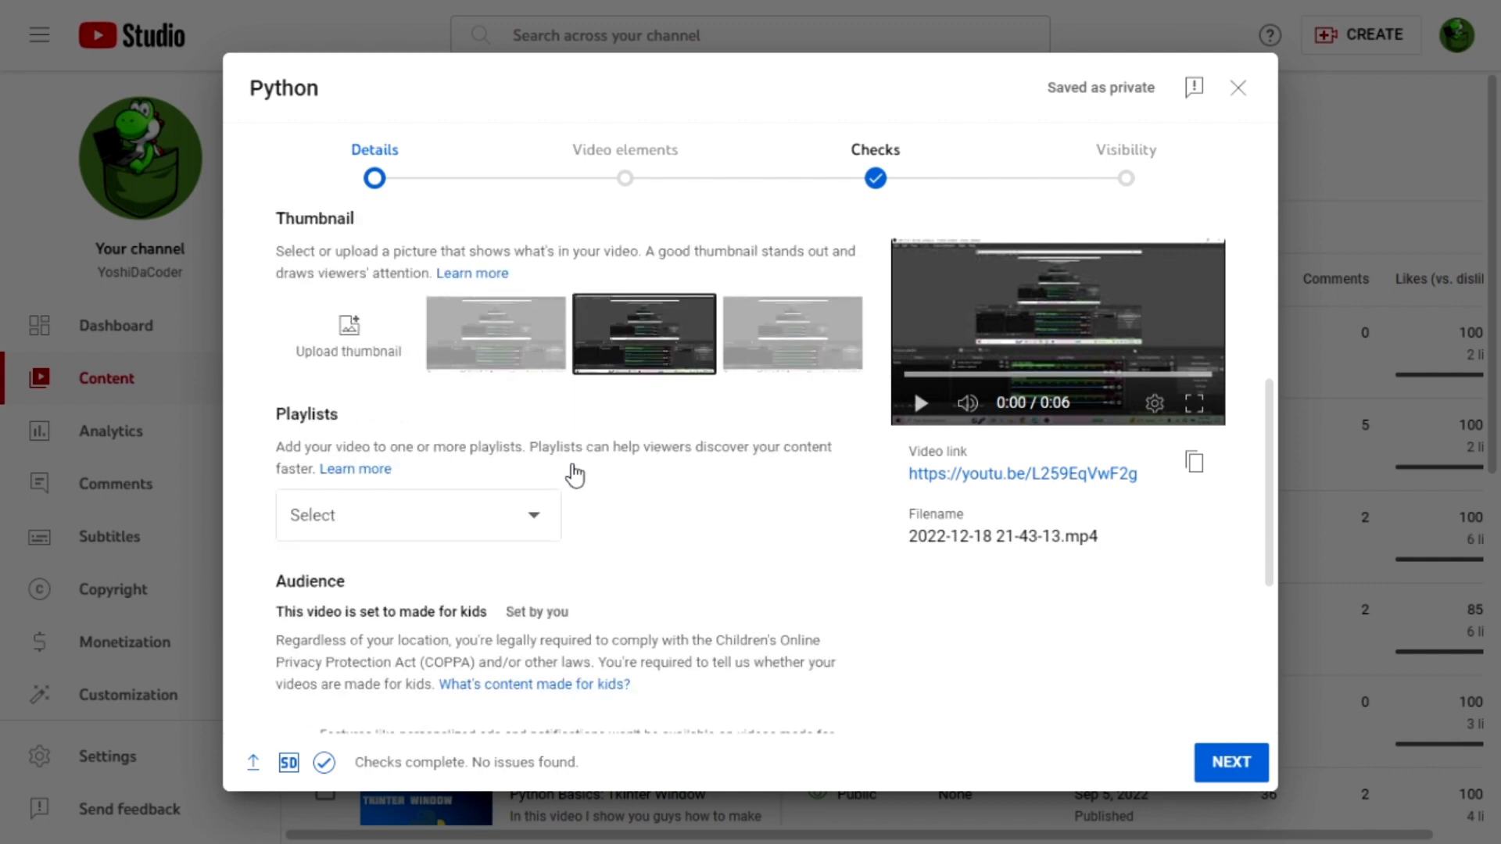
# Check which playlists are available for the Python video without assigning one.
pyautogui.scroll(-1, 392, 486)
pyautogui.click(351, 441)
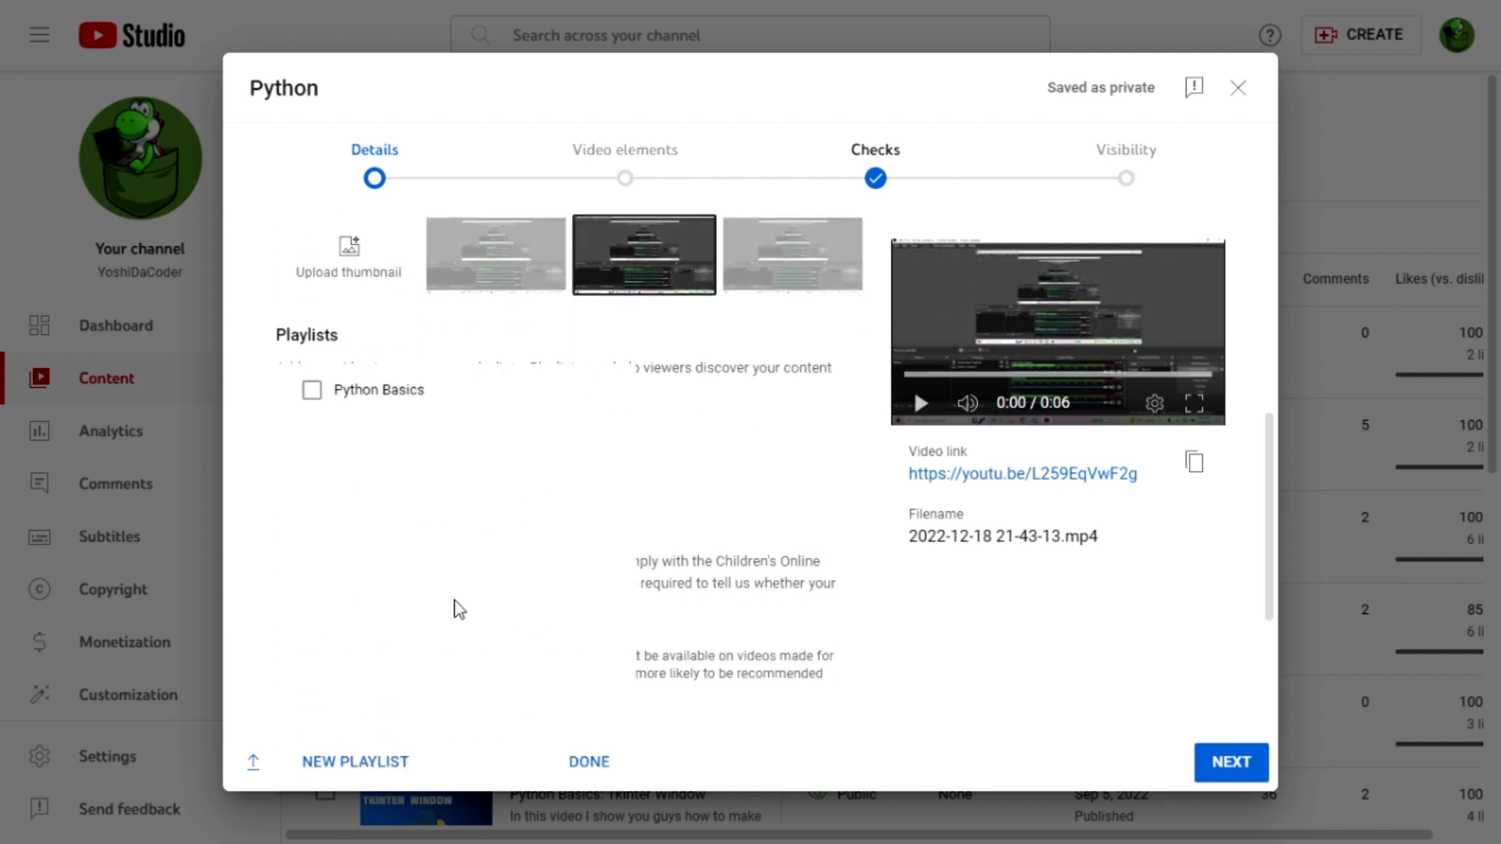
pyautogui.click(764, 535)
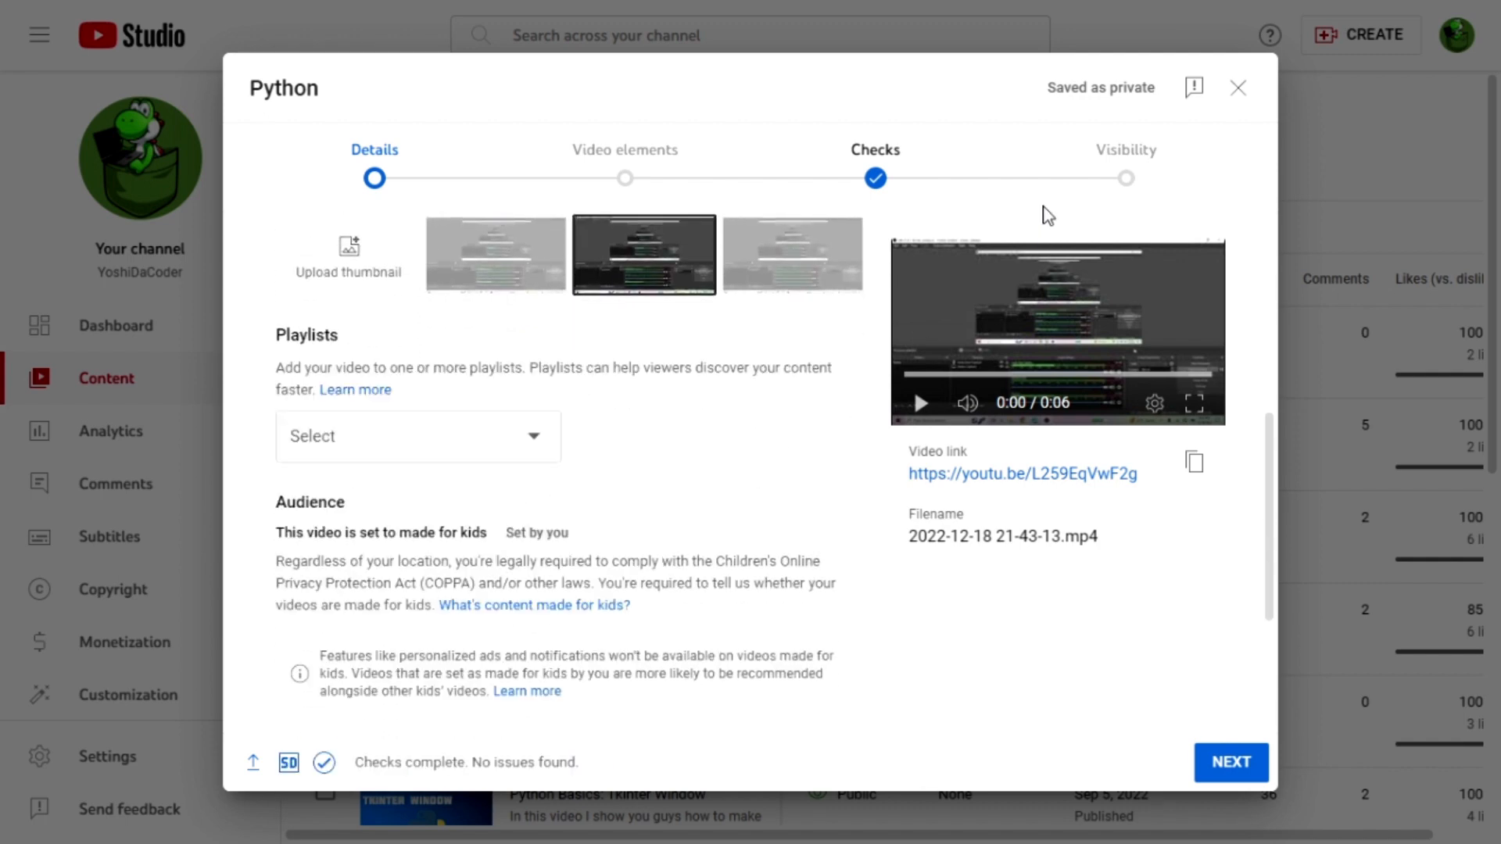
pyautogui.click(450, 455)
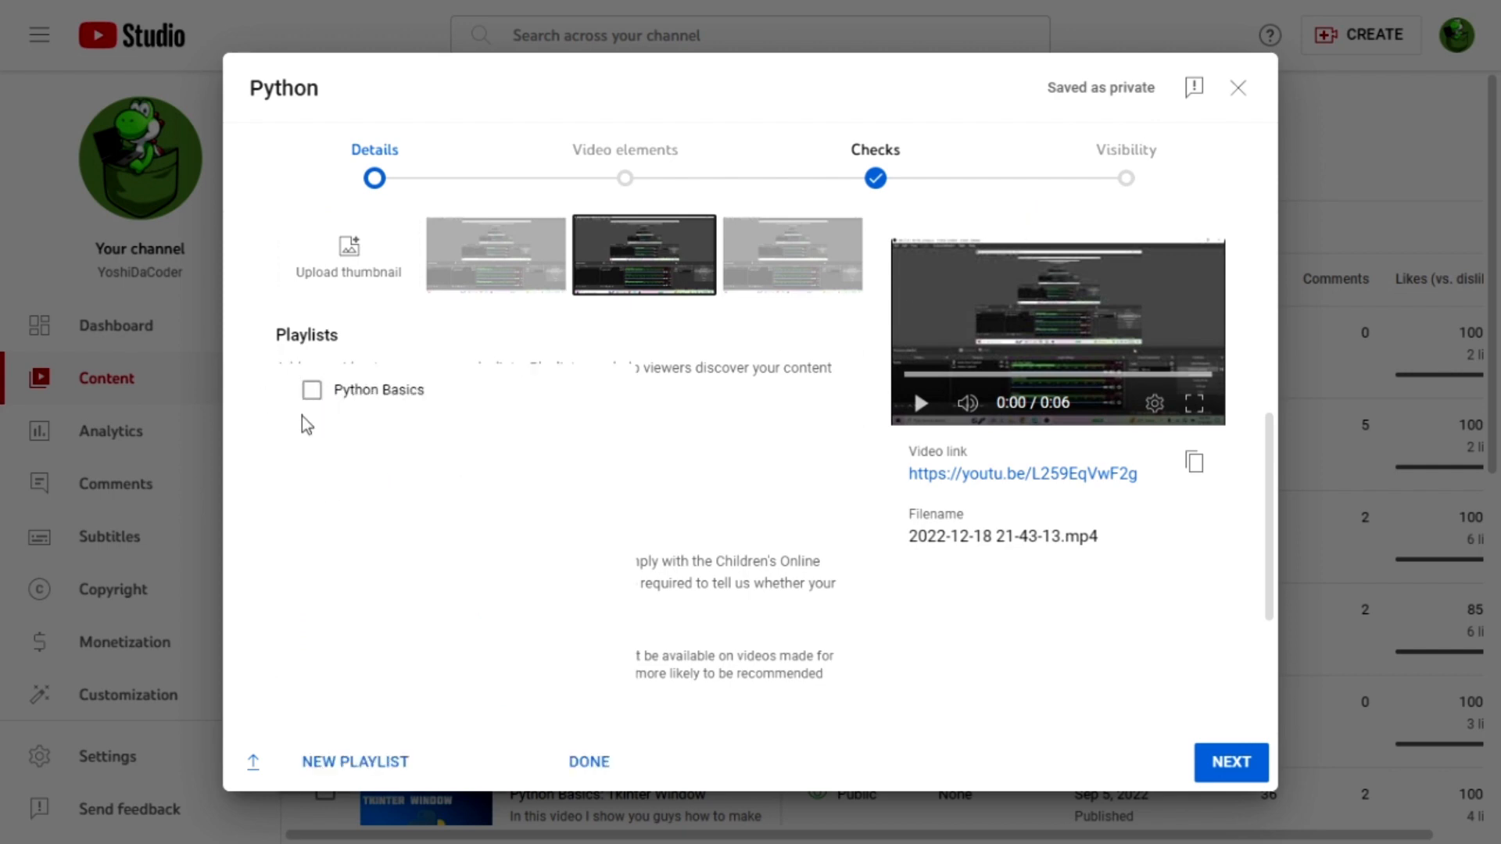
pyautogui.click(774, 448)
# Review the audience choices and expand the advanced age restriction options in the upload details.
pyautogui.scroll(-2, 817, 430)
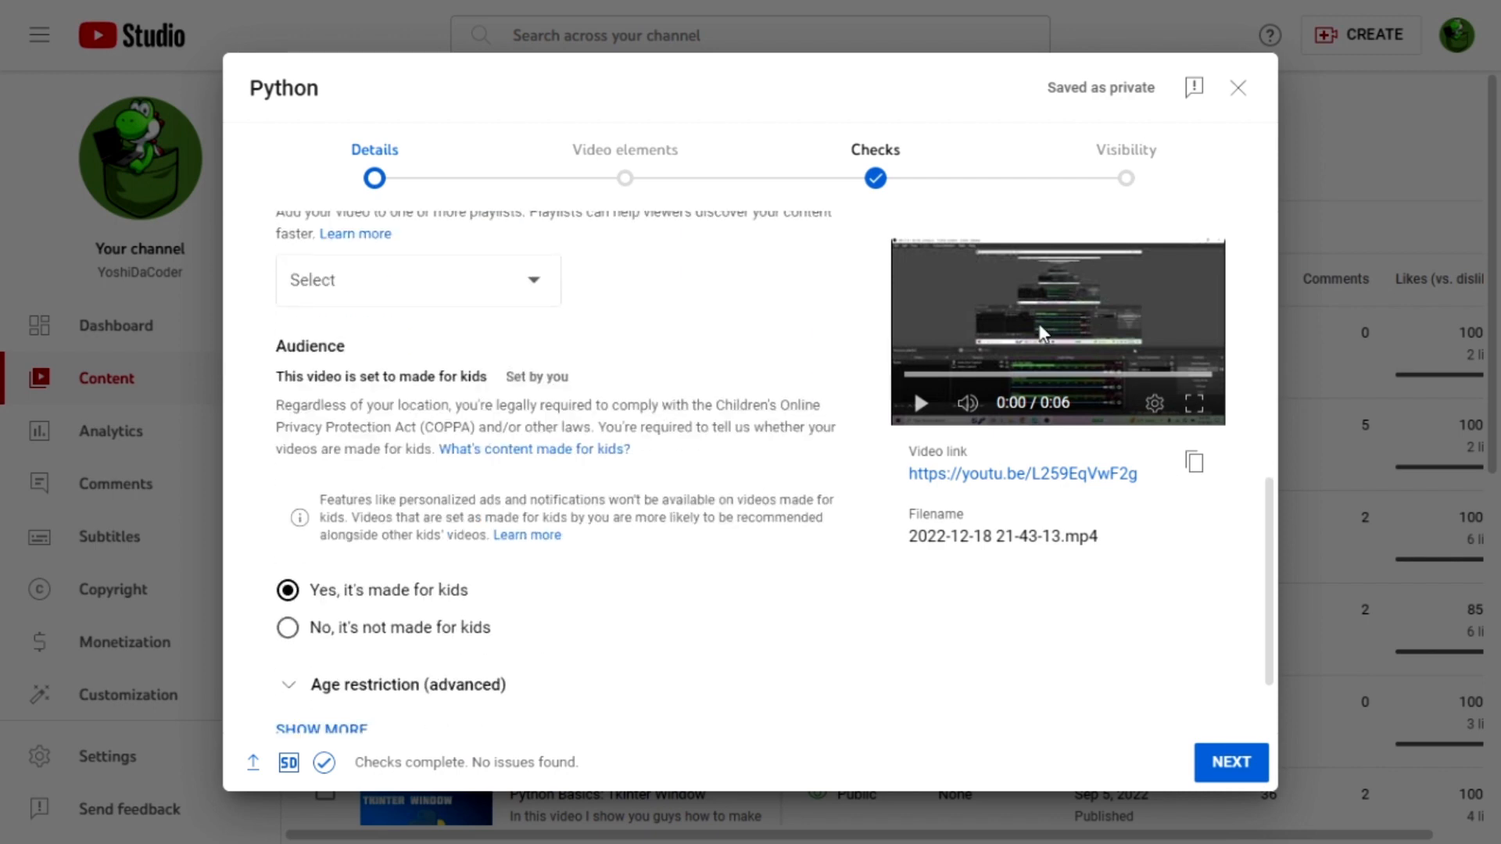
pyautogui.scroll(-2, 625, 559)
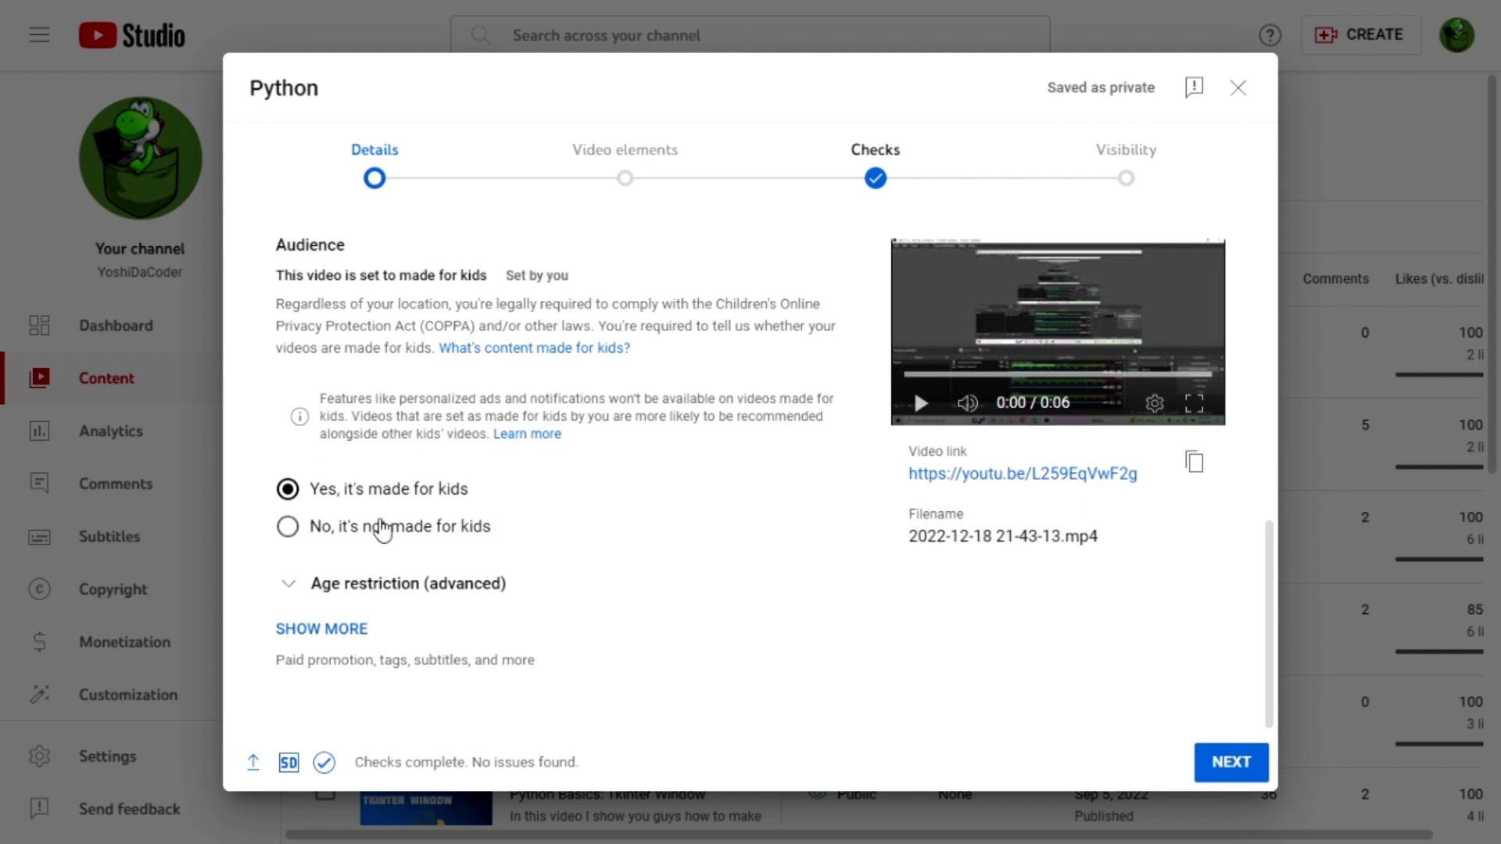
pyautogui.click(406, 588)
pyautogui.scroll(-2, 555, 508)
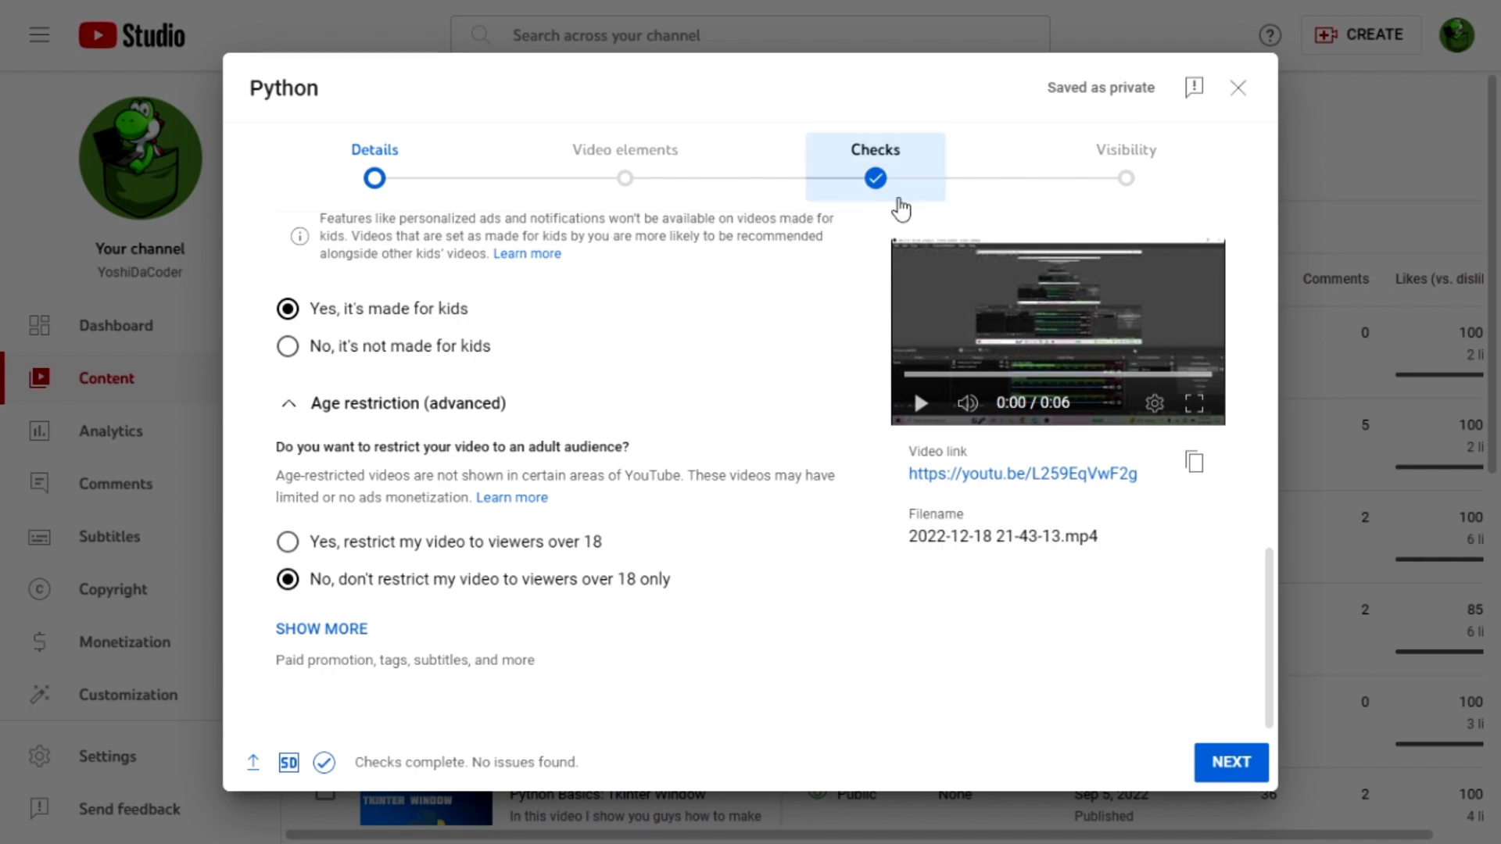
pyautogui.scroll(10, 904, 429)
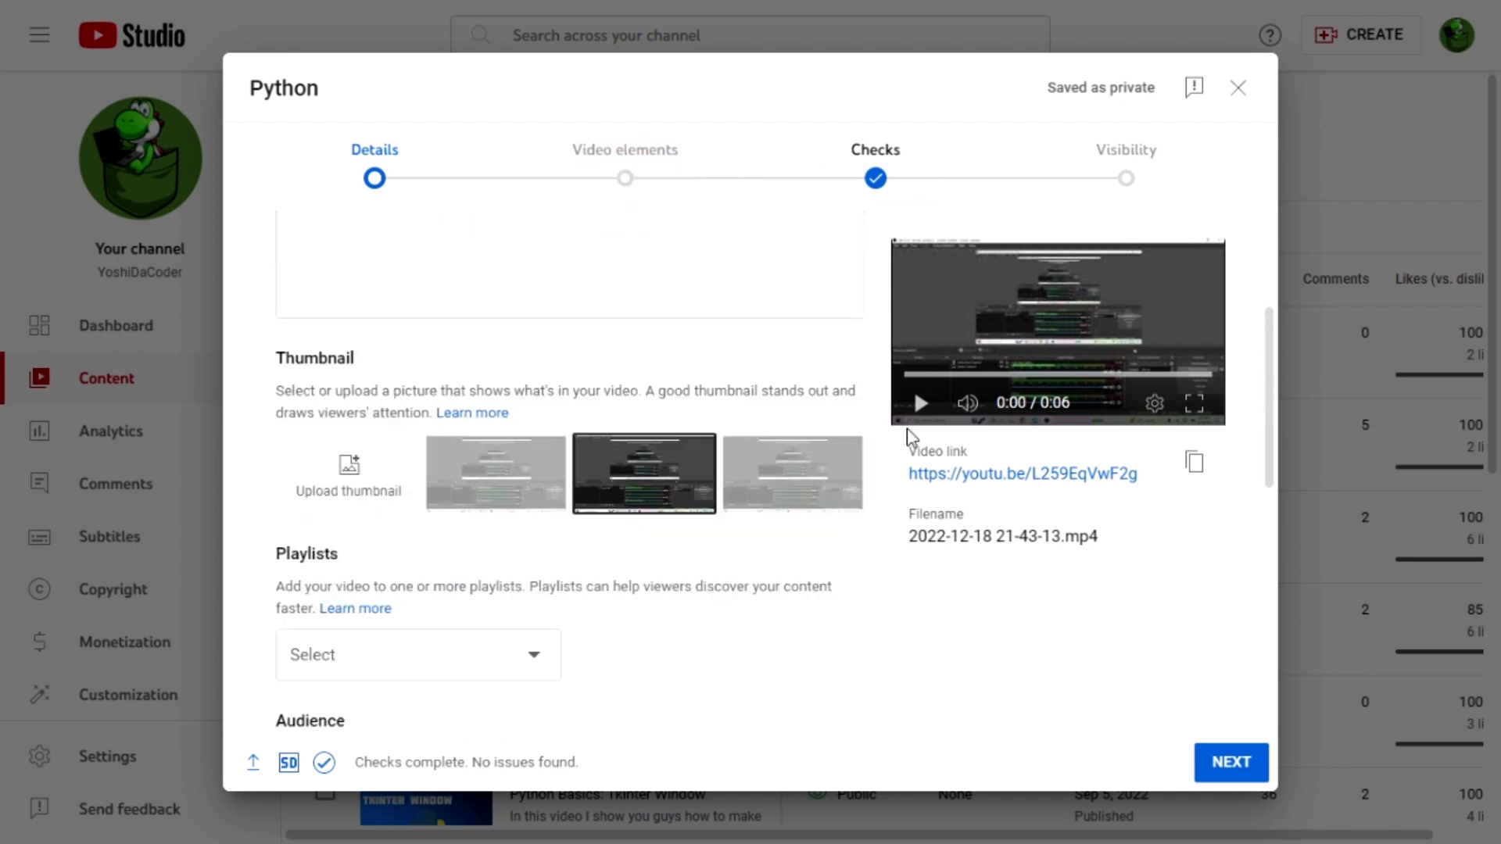
# Go through the upload's video elements page and view its copyright check.
pyautogui.click(1233, 763)
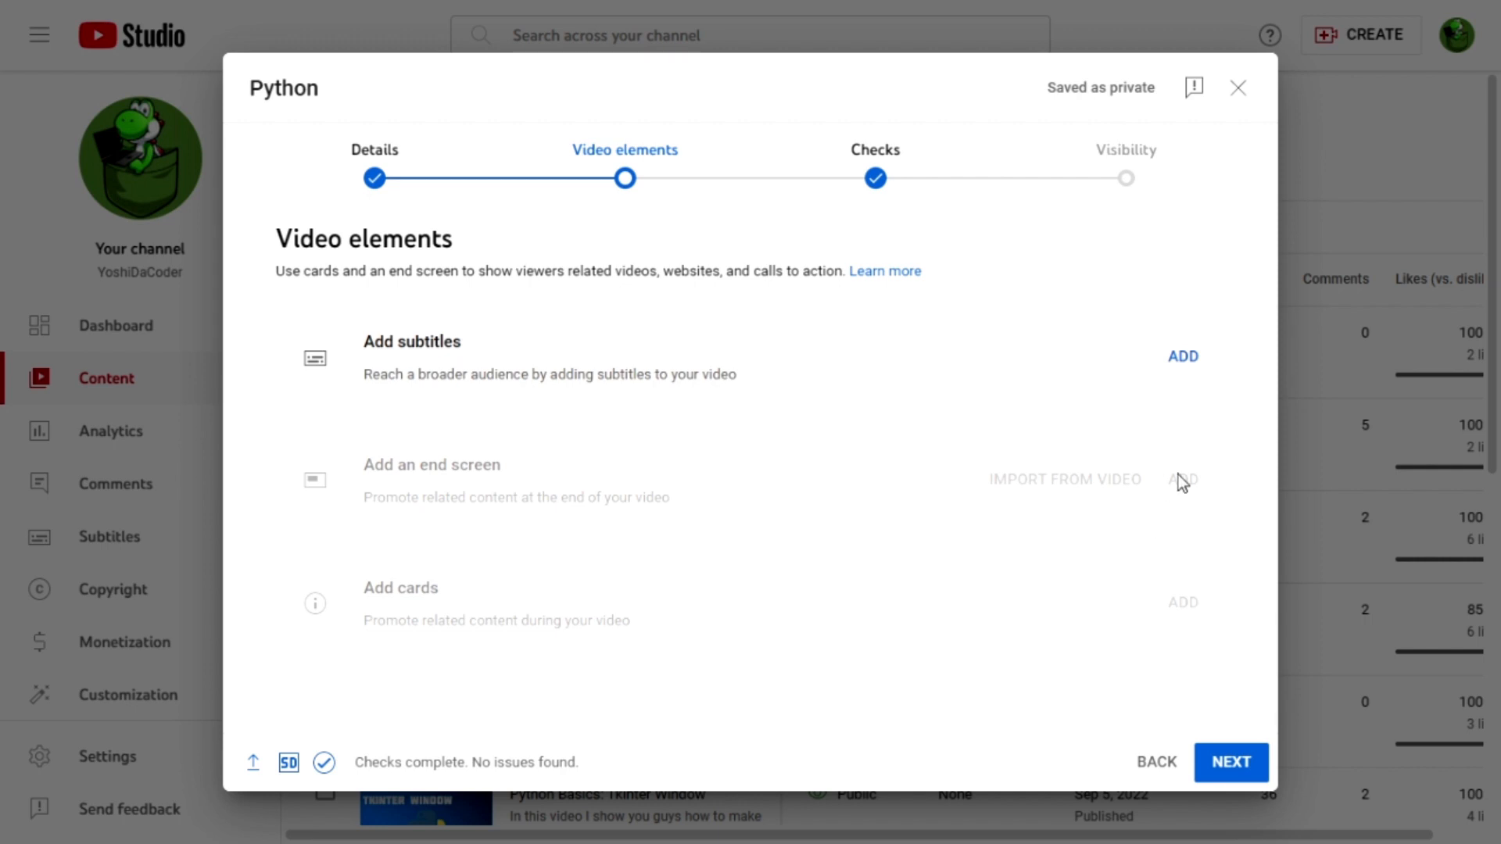
pyautogui.moveTo(1181, 480)
pyautogui.click(1142, 170)
pyautogui.click(882, 192)
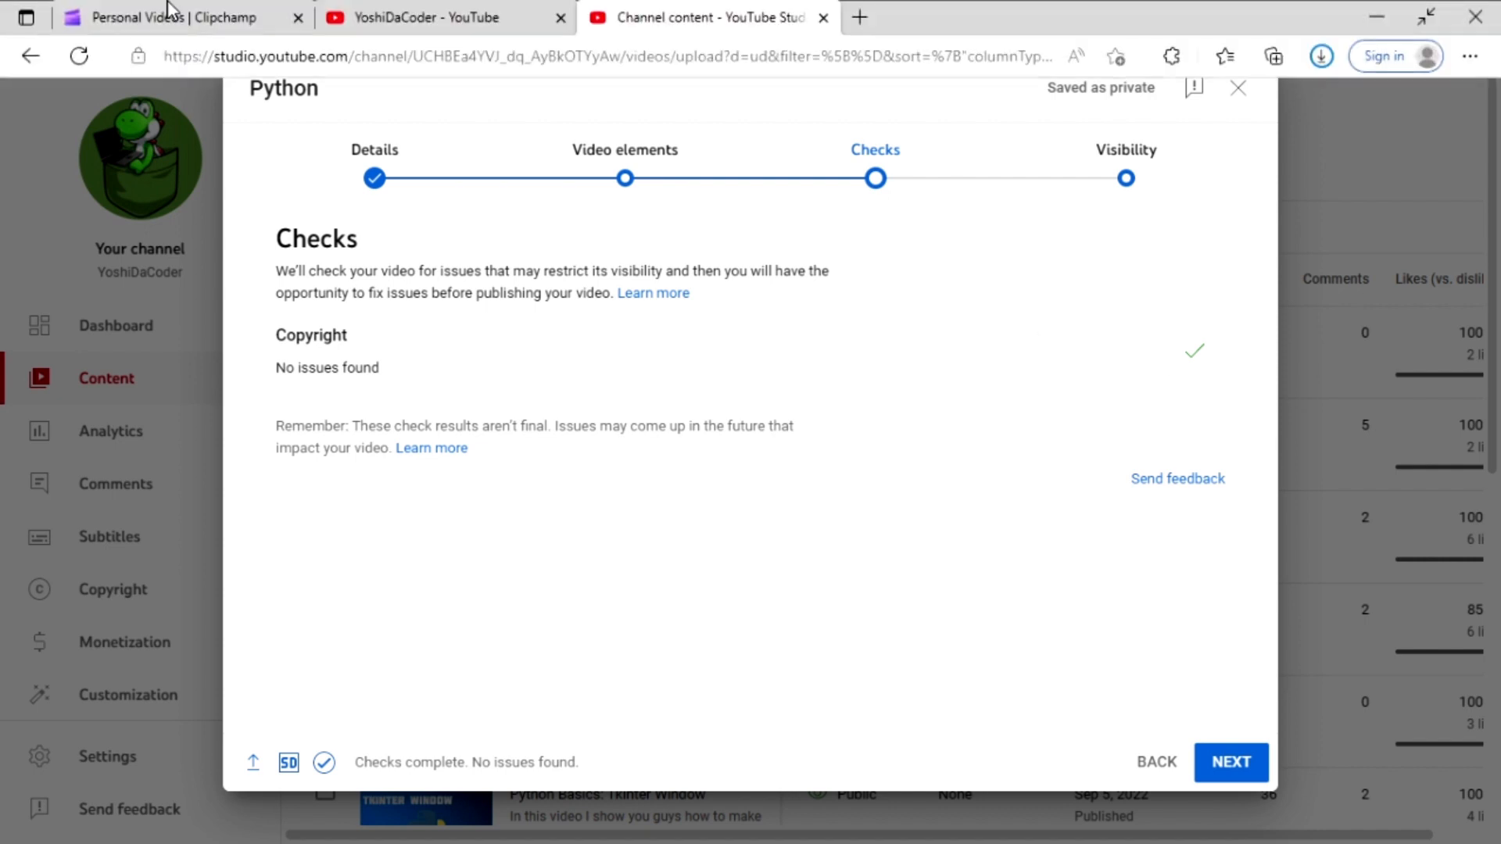
# Switch to Clipchamp to browse its music and sound effects library, and return to the YouTube Studio upload.
pyautogui.click(172, 14)
pyautogui.click(55, 309)
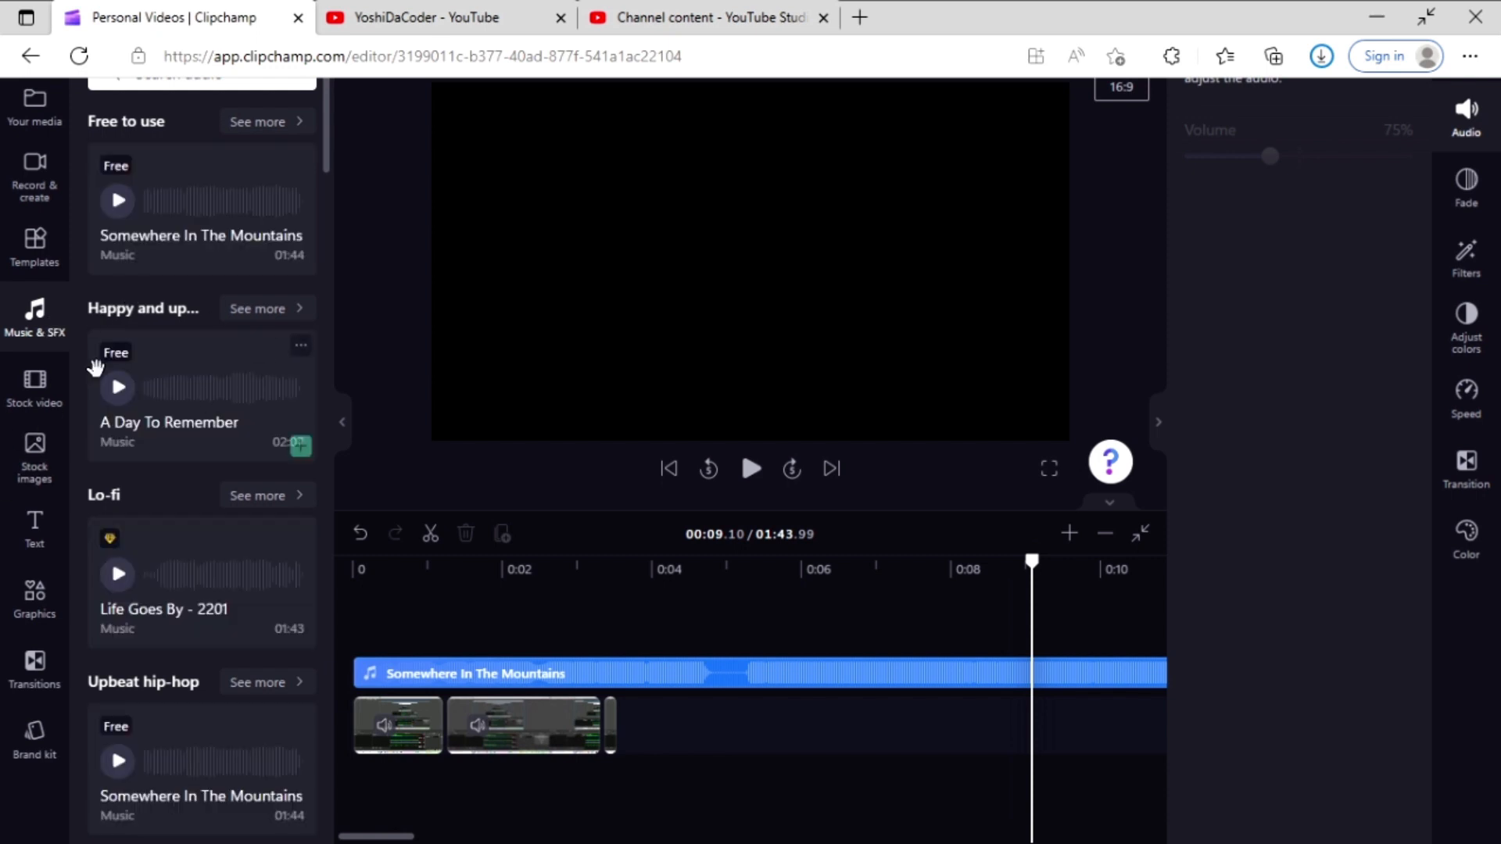
pyautogui.scroll(-10, 111, 370)
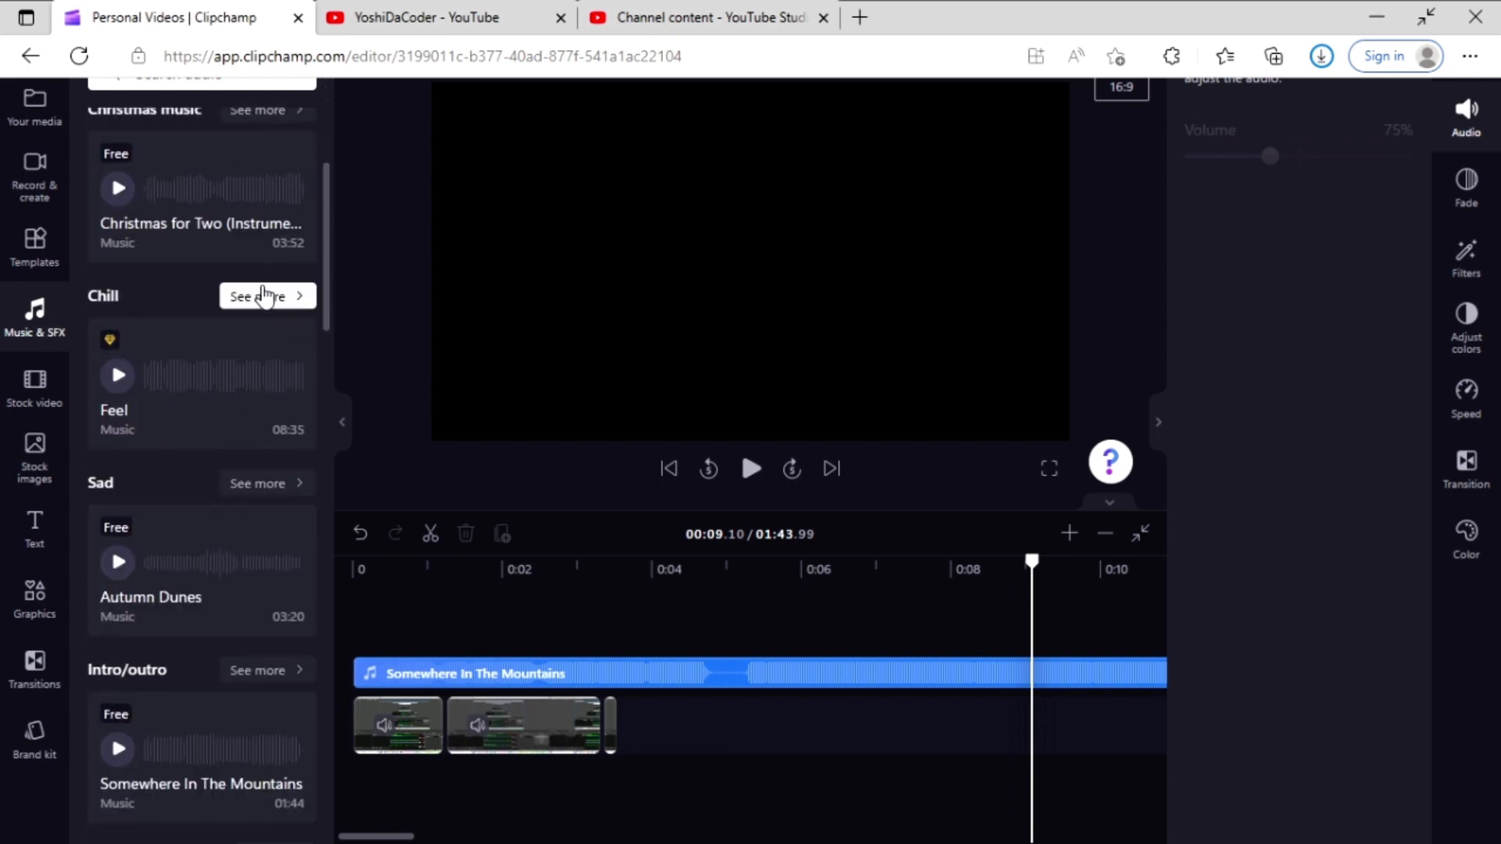
pyautogui.click(633, 17)
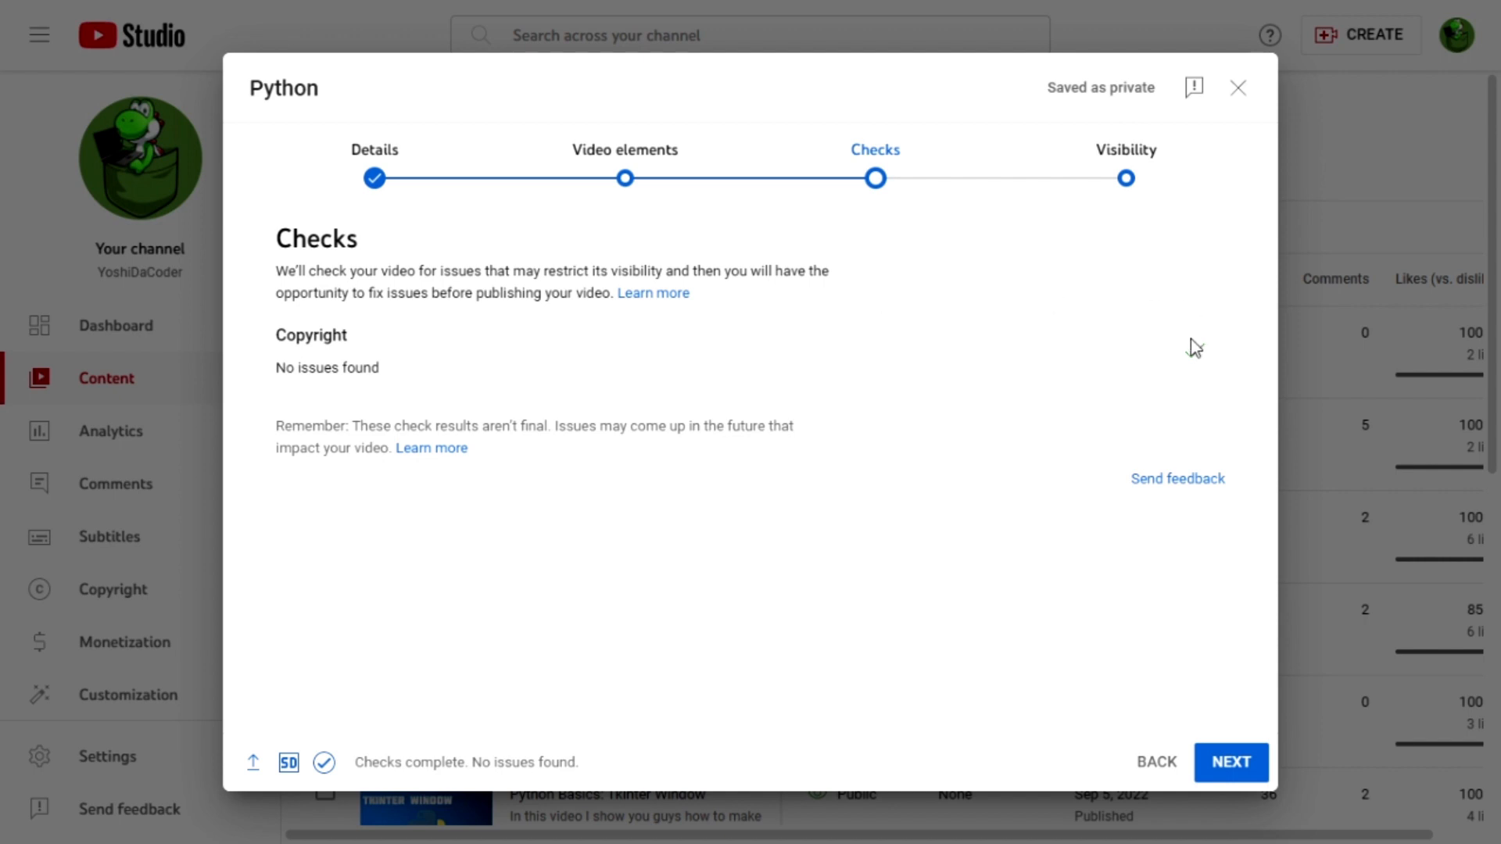
# Try the Public, Unlisted and Private visibility options for the Python video in turn.
pyautogui.click(1124, 195)
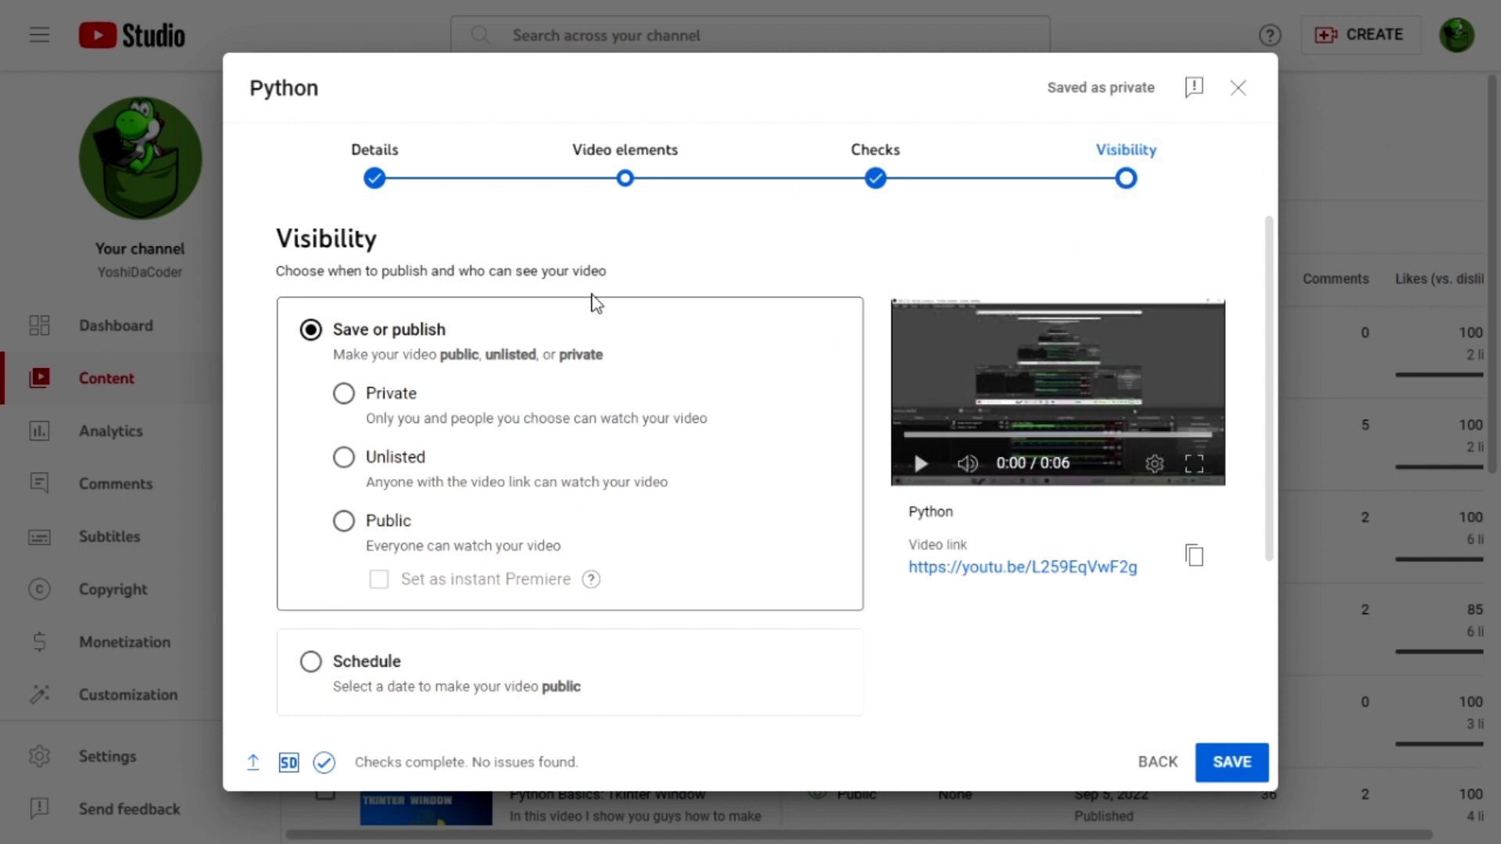
pyautogui.scroll(-1, 457, 335)
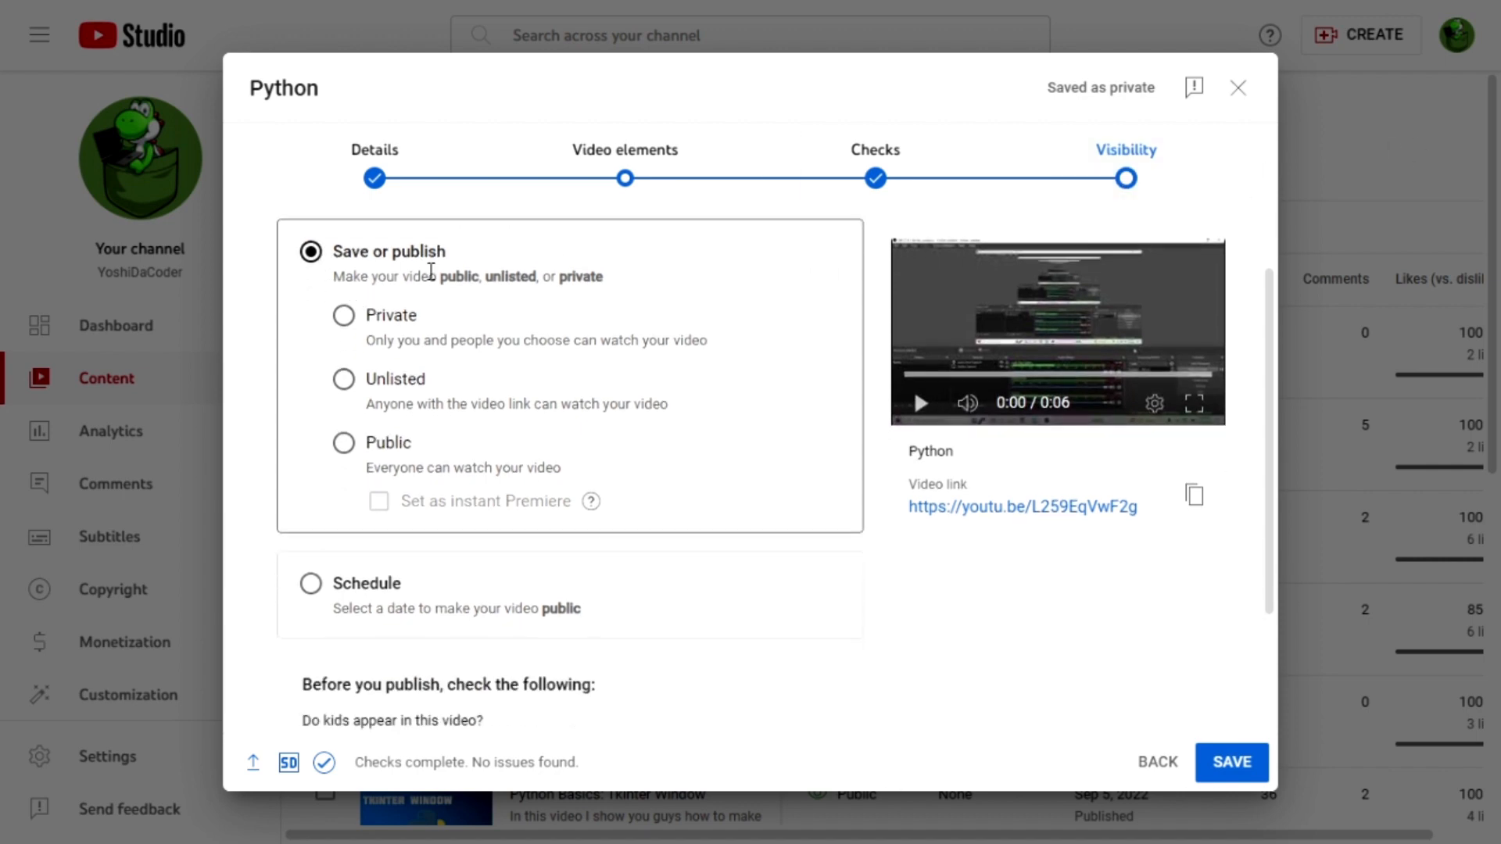
pyautogui.click(345, 441)
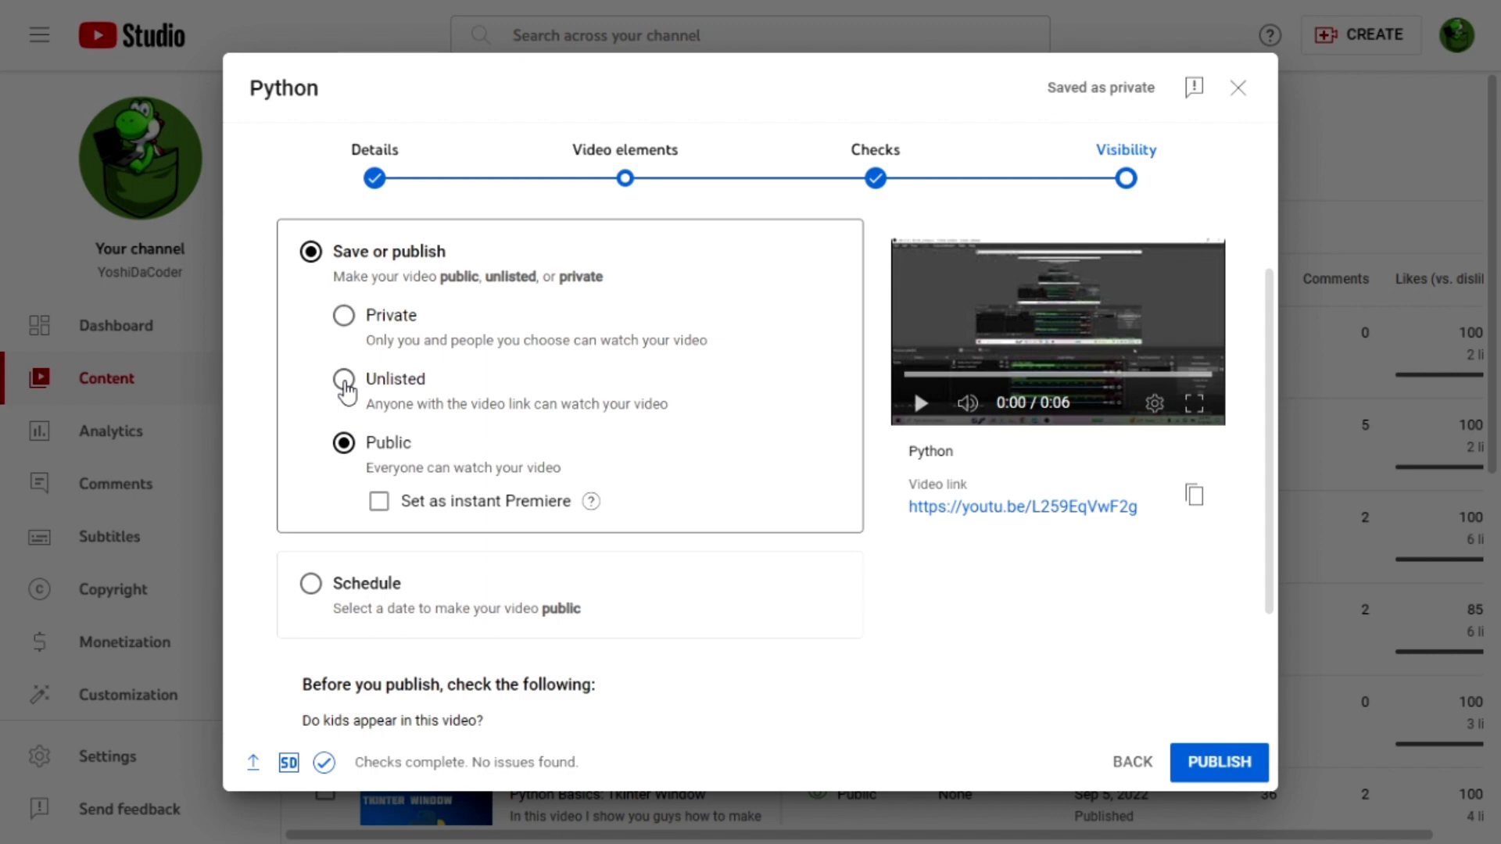
pyautogui.click(345, 381)
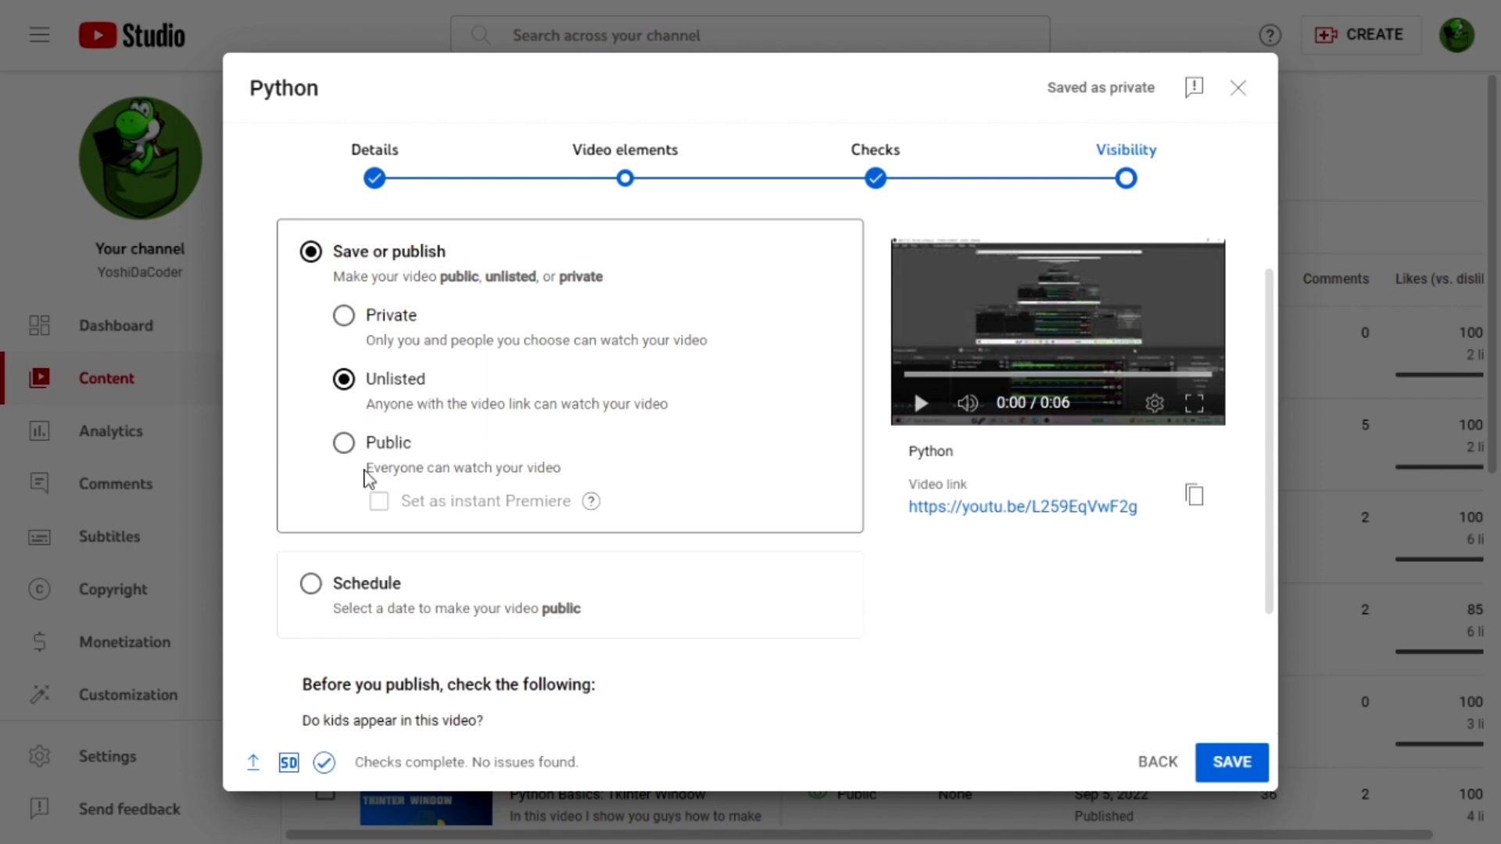
pyautogui.click(409, 337)
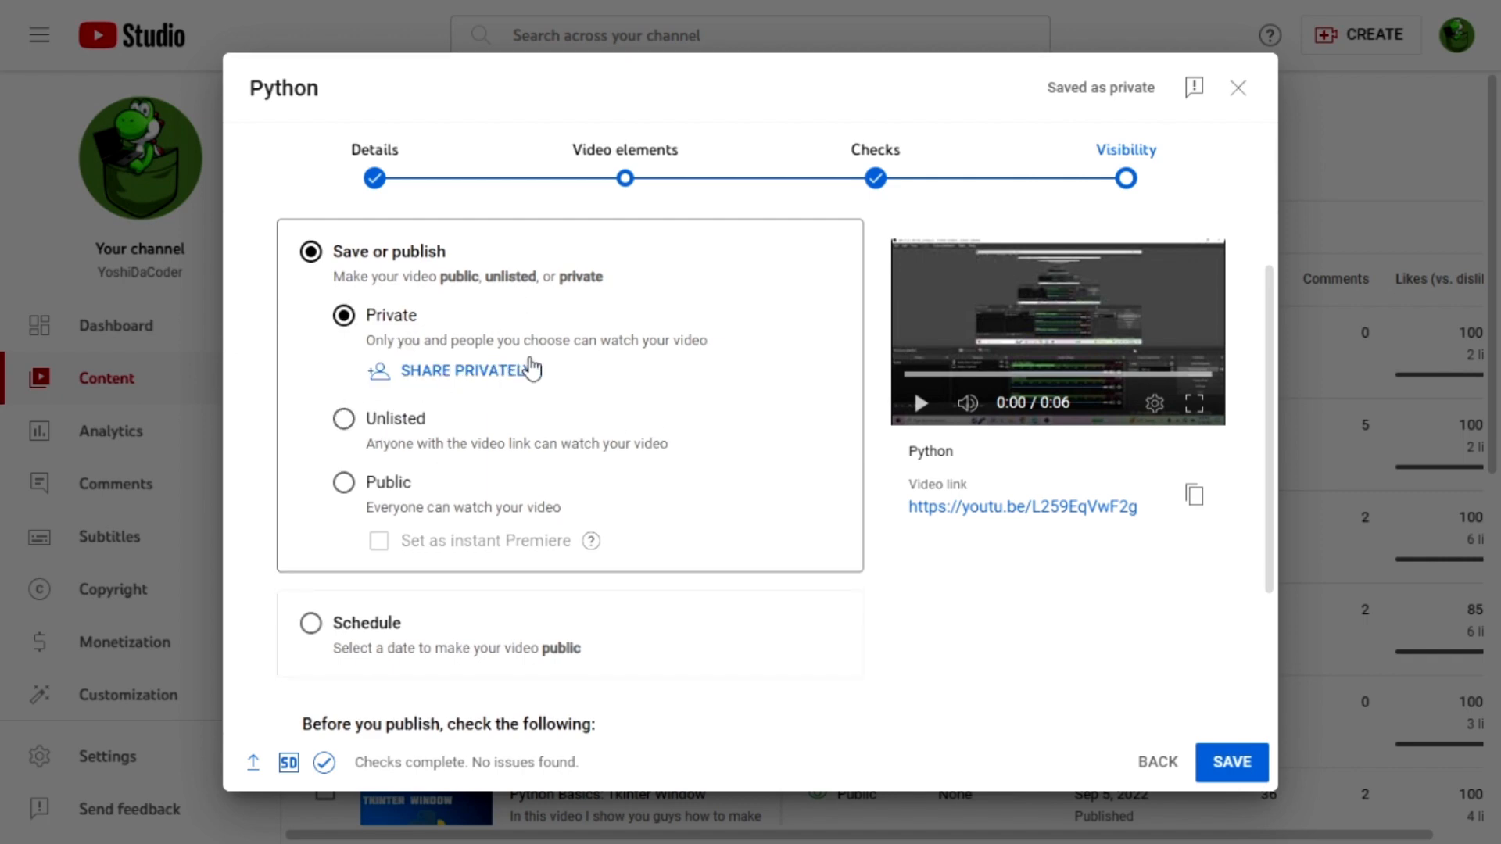
# Try scheduled publishing for the Python video and view its release date choices.
pyautogui.scroll(-3, 485, 391)
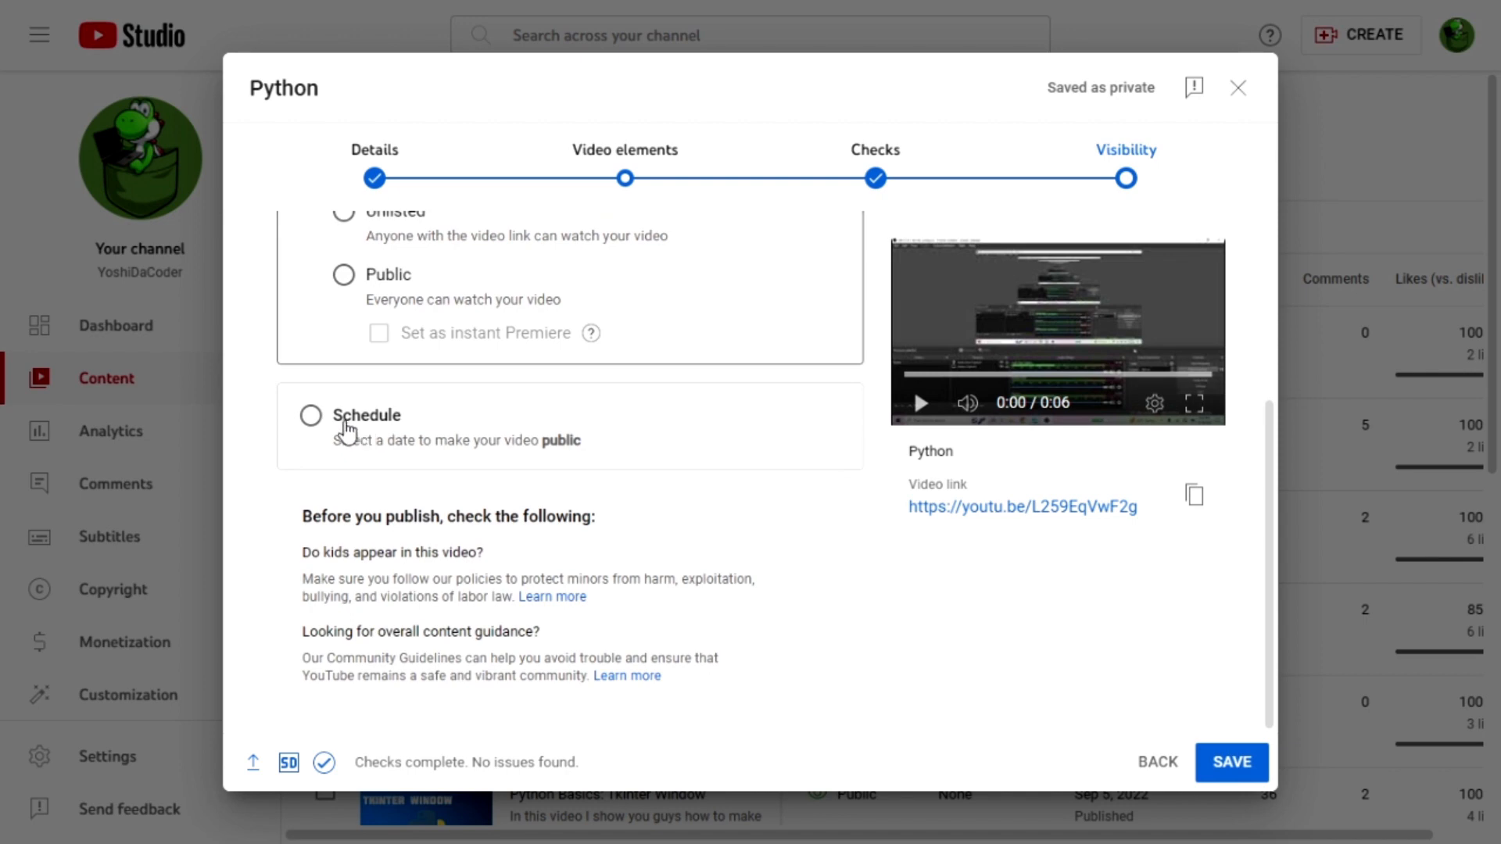
pyautogui.click(345, 427)
pyautogui.scroll(1, 426, 327)
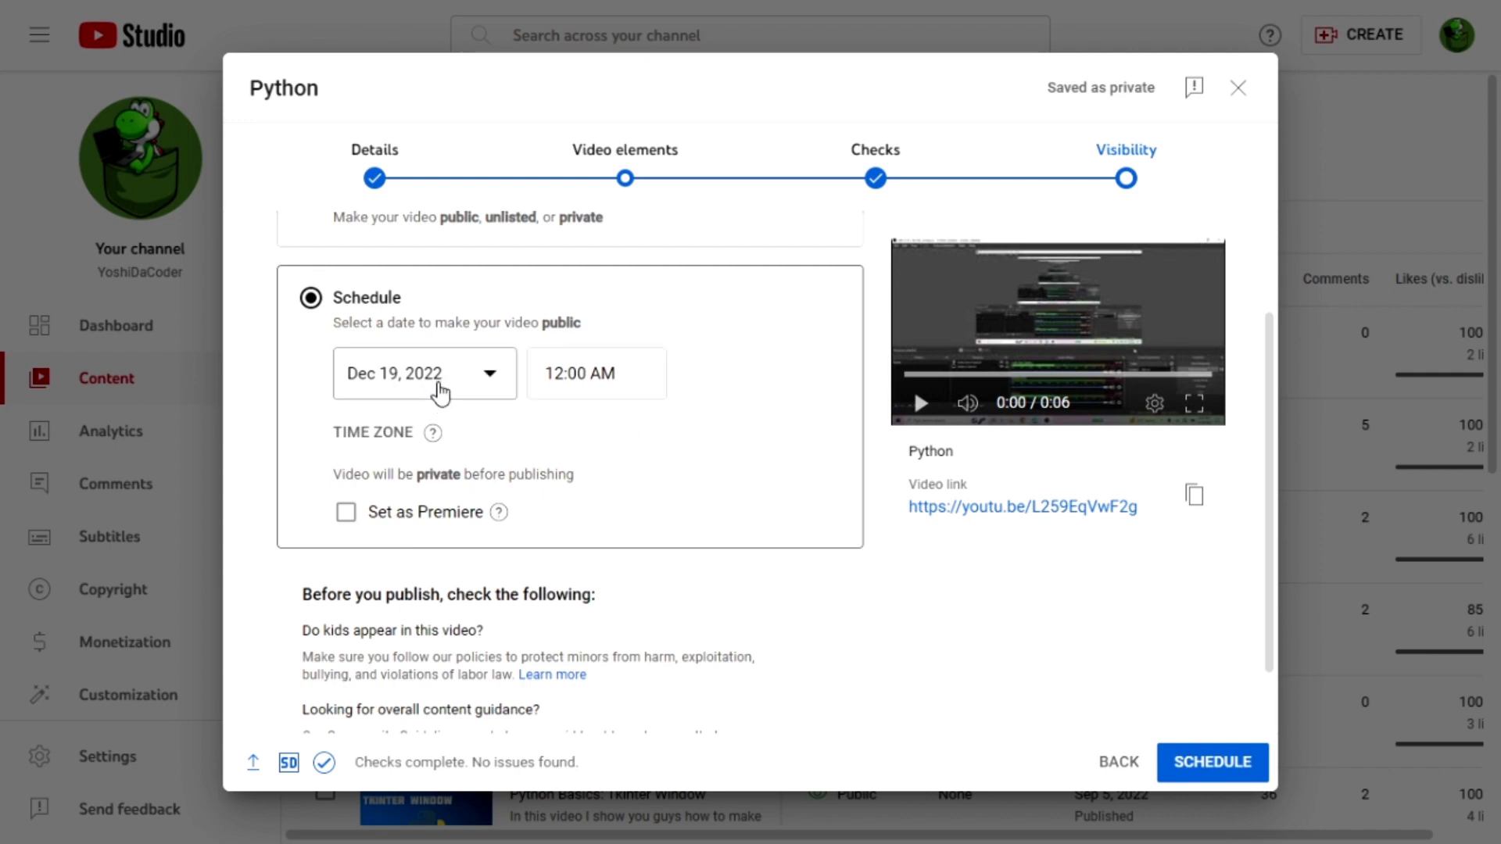
pyautogui.click(440, 391)
pyautogui.click(703, 420)
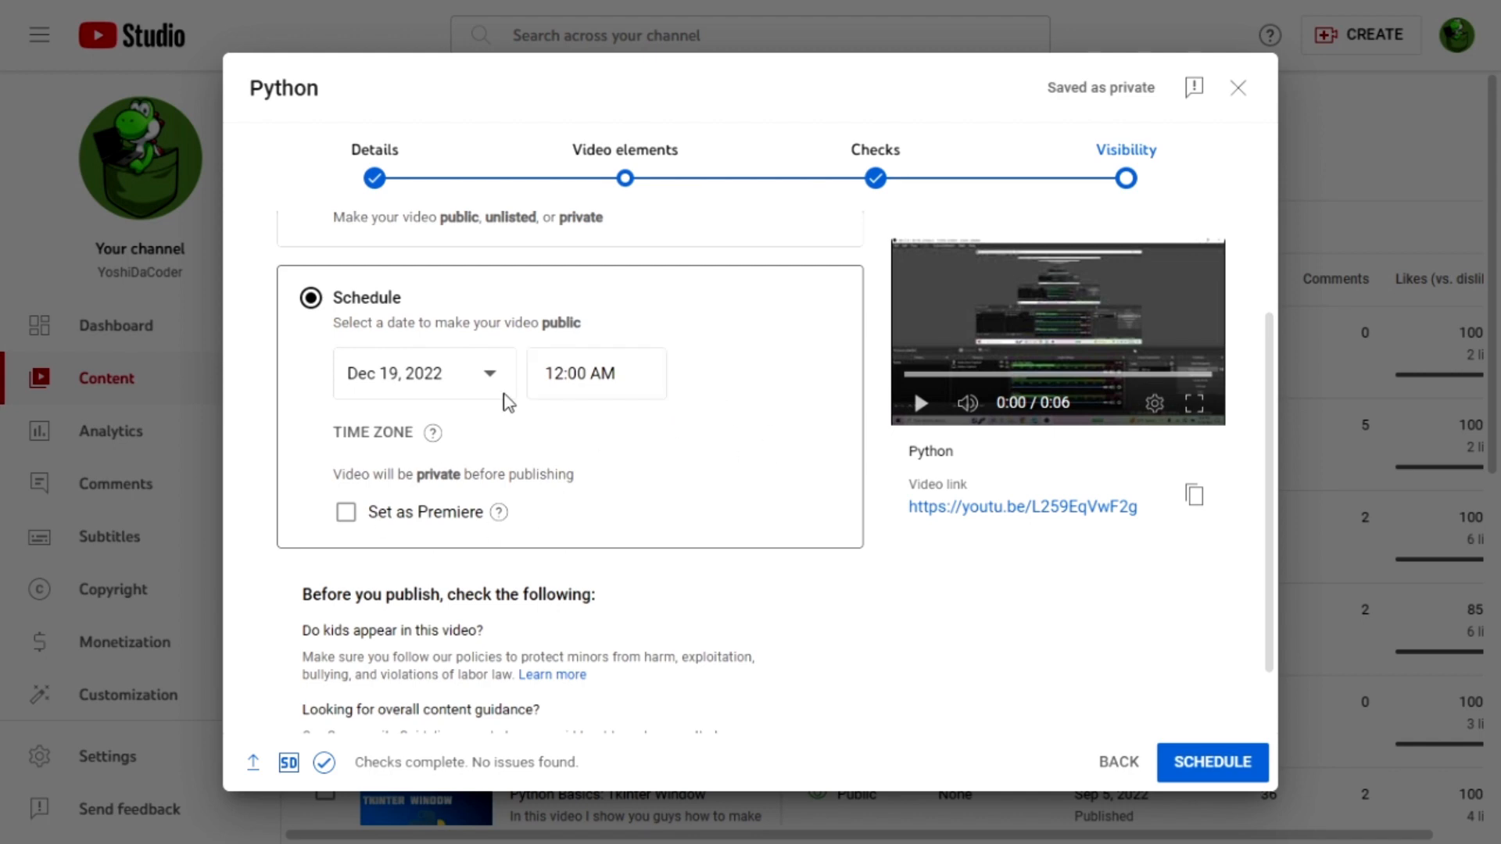
pyautogui.scroll(-1, 687, 410)
pyautogui.scroll(3, 677, 375)
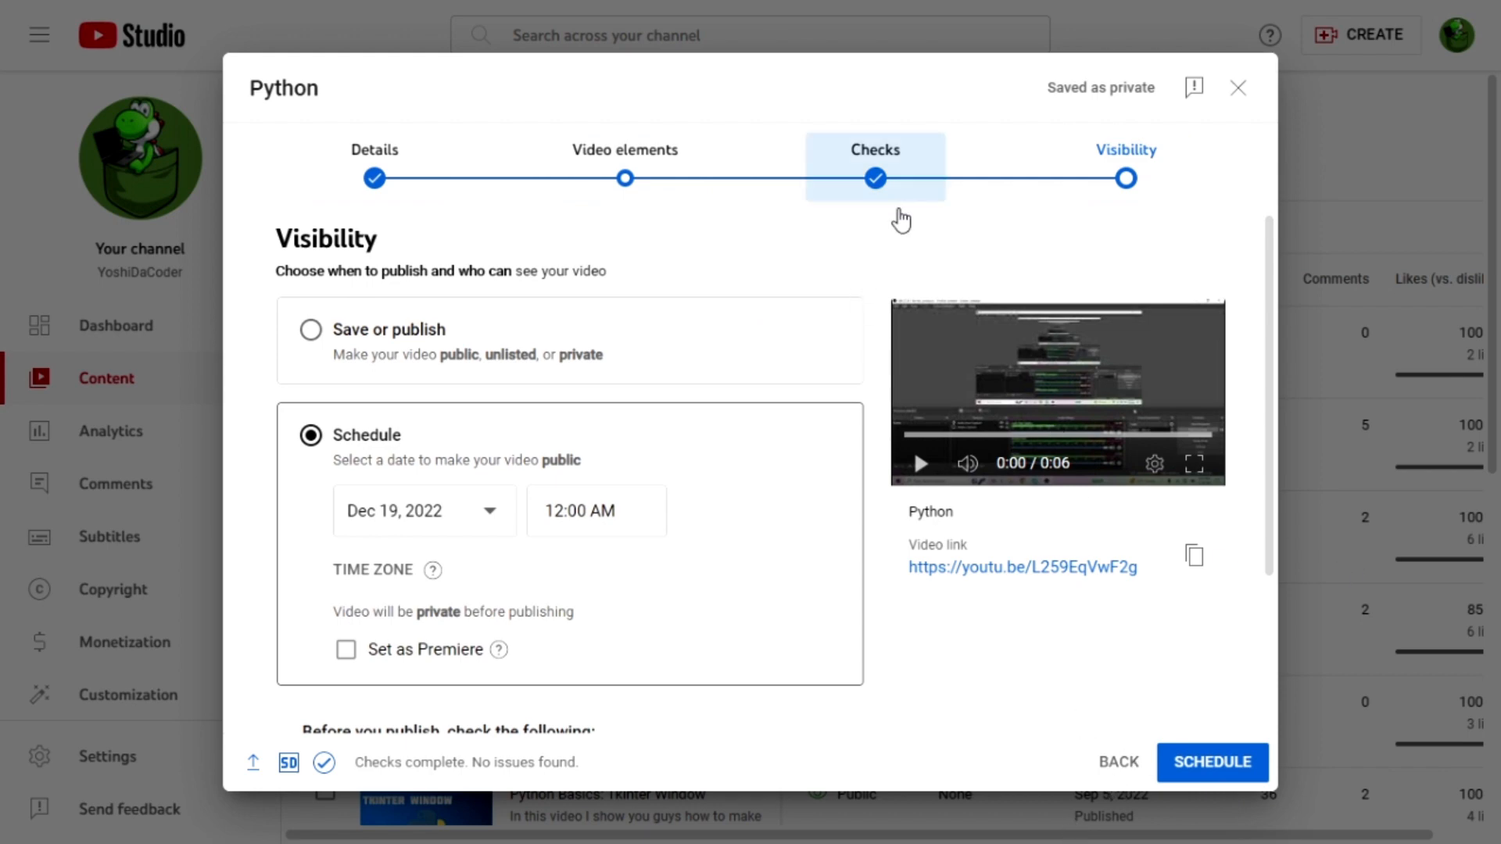
# Close the upload and permanently delete the Python draft video from the channel content.
pyautogui.click(1238, 87)
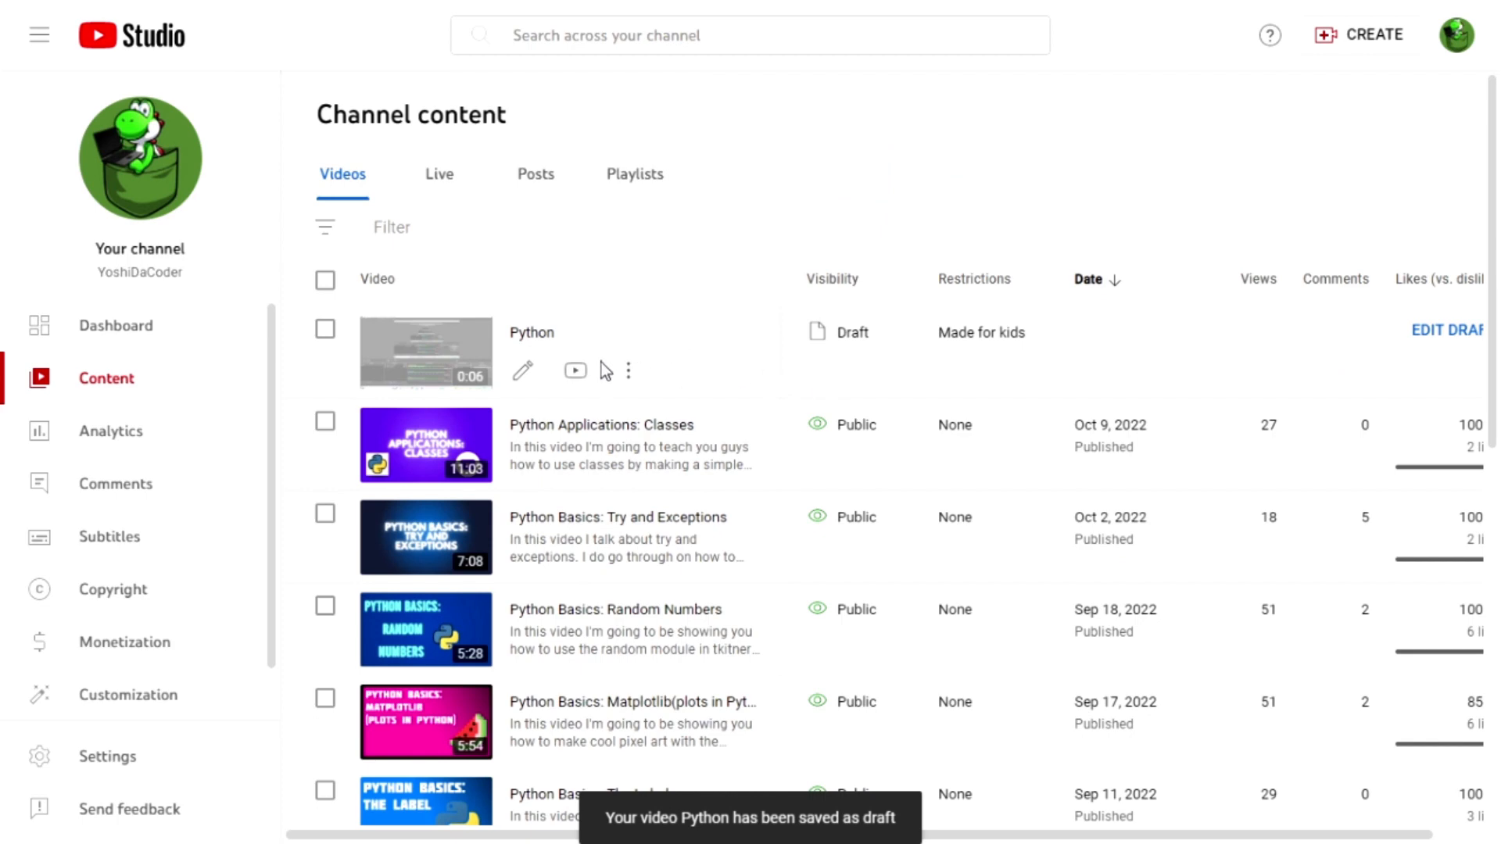
pyautogui.click(628, 370)
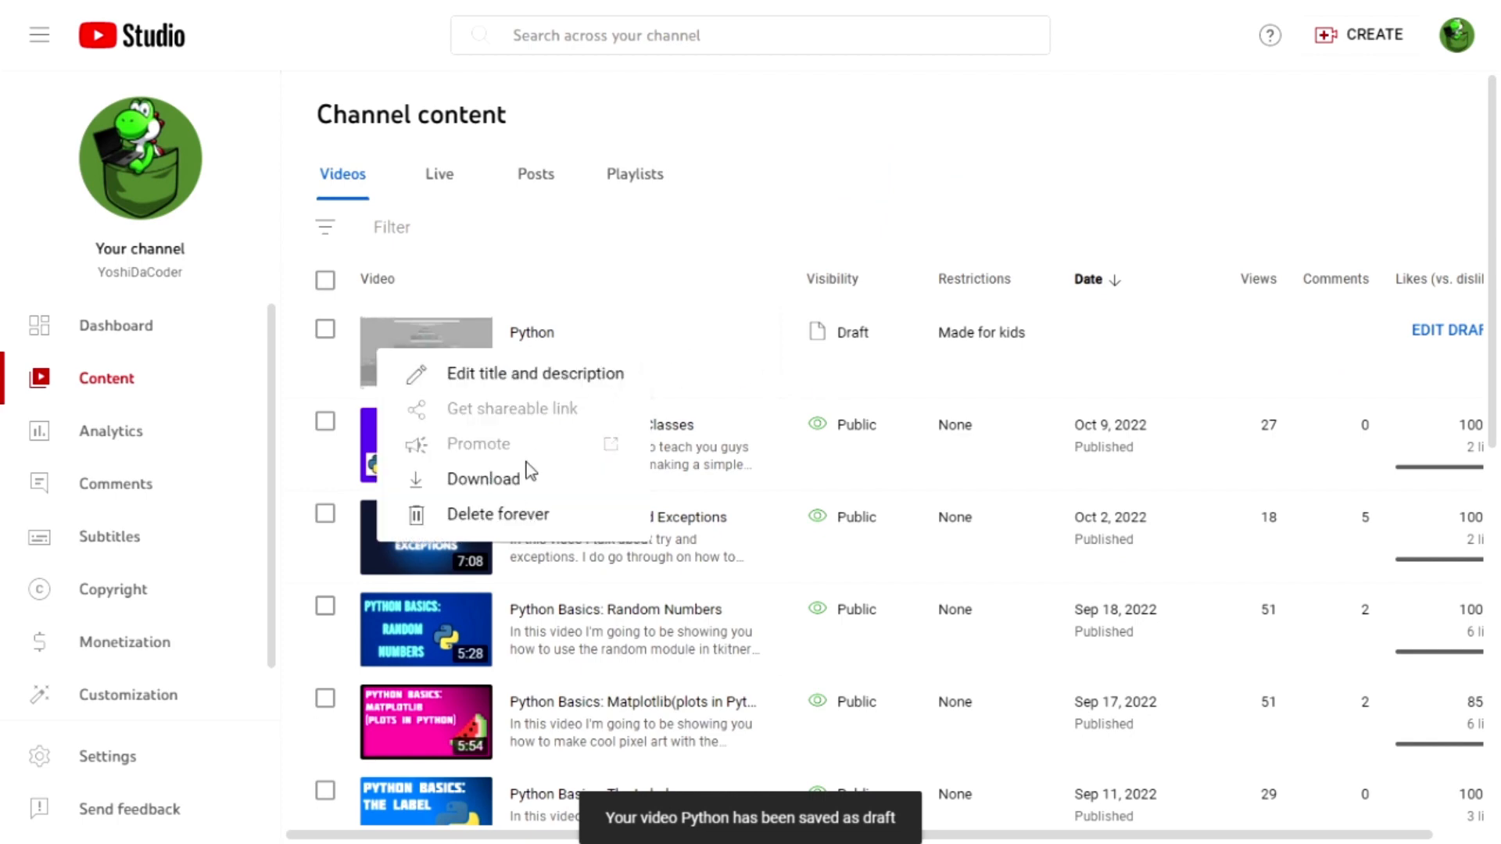
pyautogui.click(483, 516)
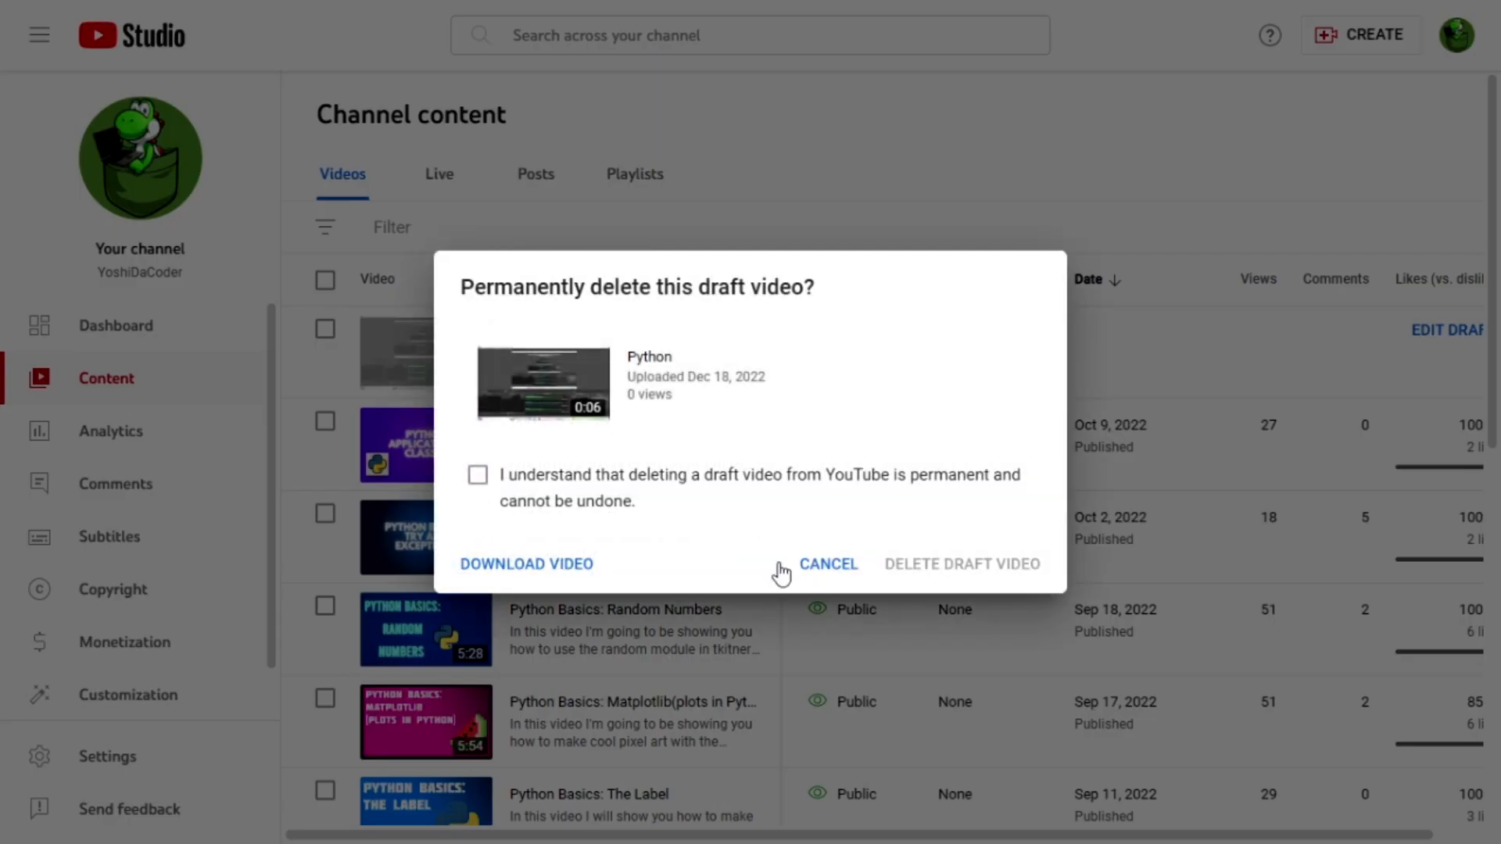
pyautogui.click(581, 489)
pyautogui.click(1016, 582)
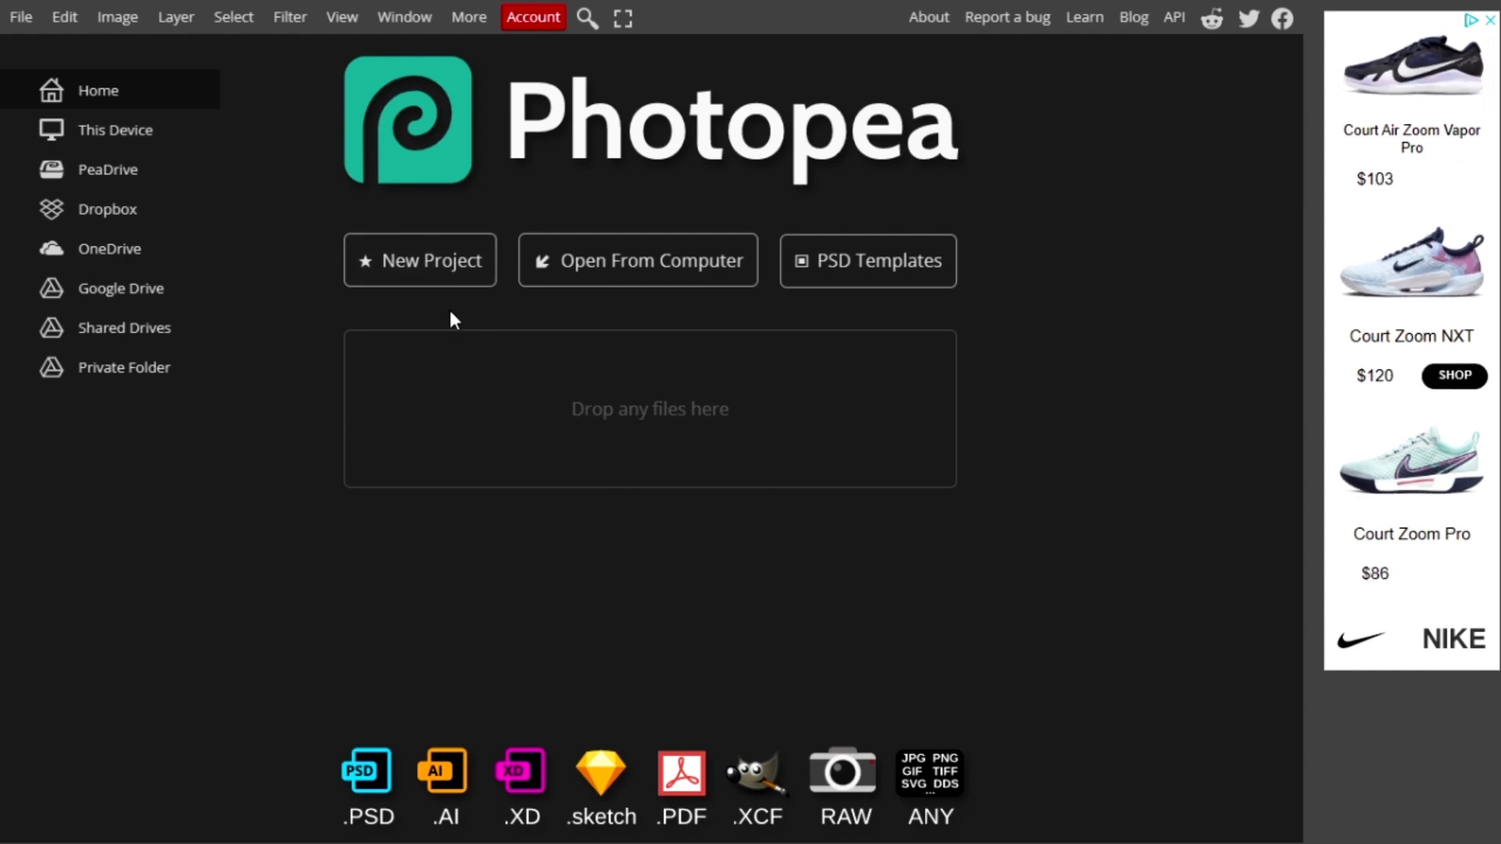
# Start a new project in Photopea and name it Yotubube Thumbnail.
pyautogui.click(433, 262)
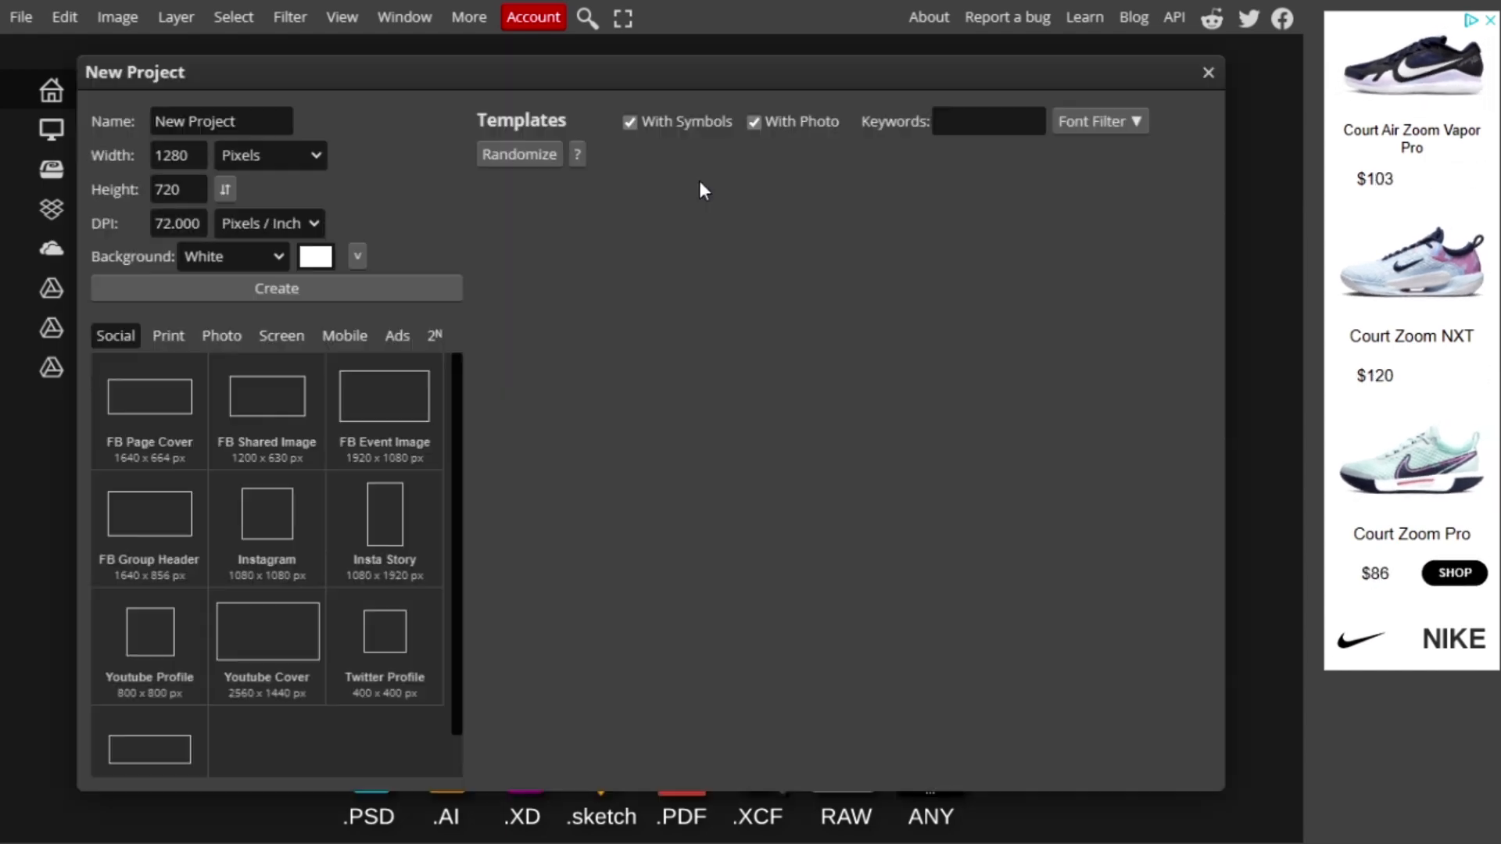
pyautogui.moveTo(1089, 9)
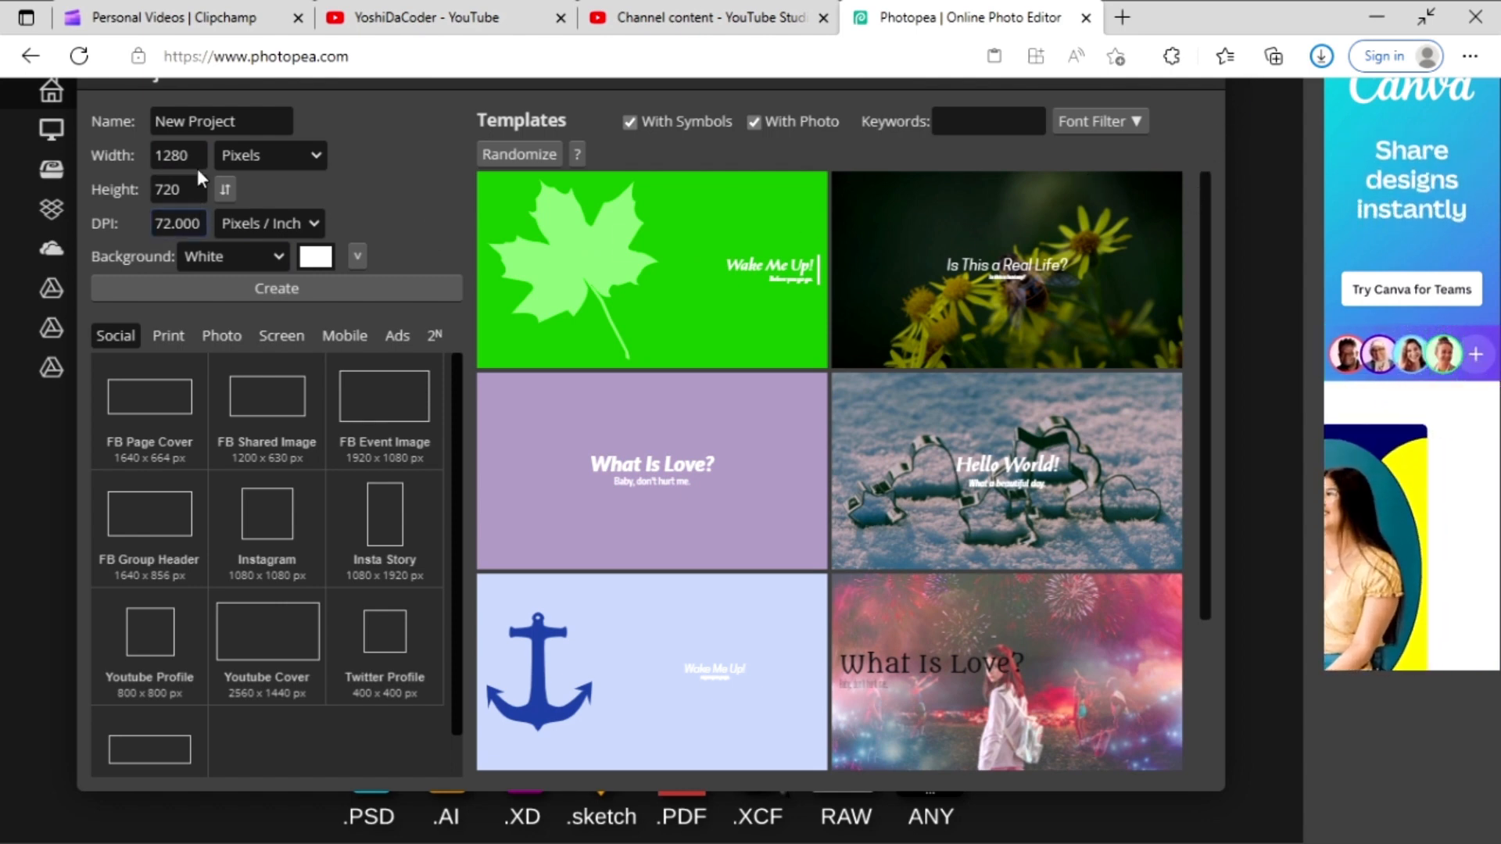
pyautogui.click(182, 121)
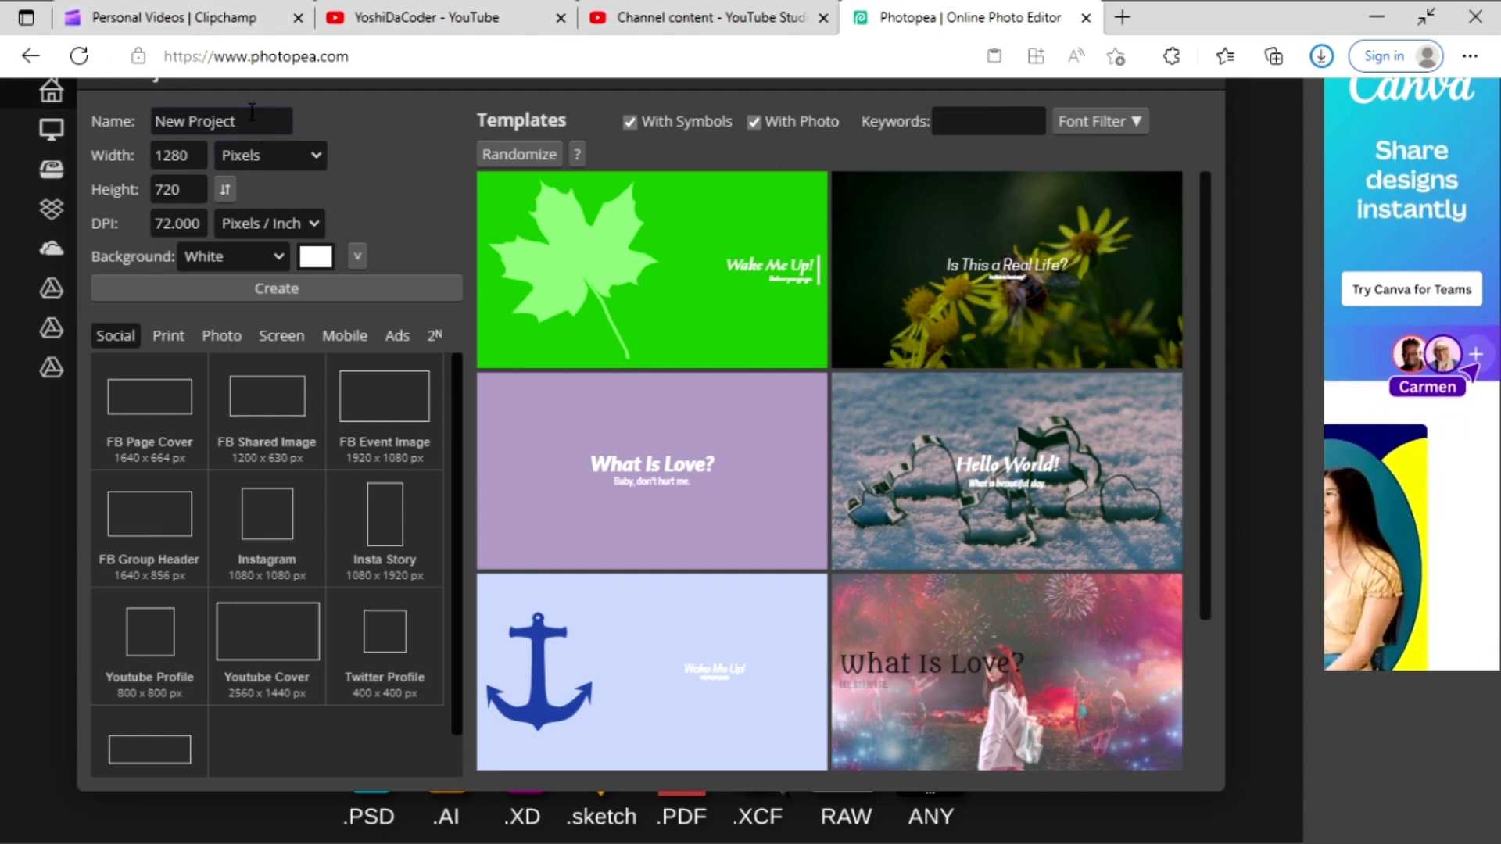
pyautogui.moveTo(244, 119); pyautogui.dragTo(114, 104)
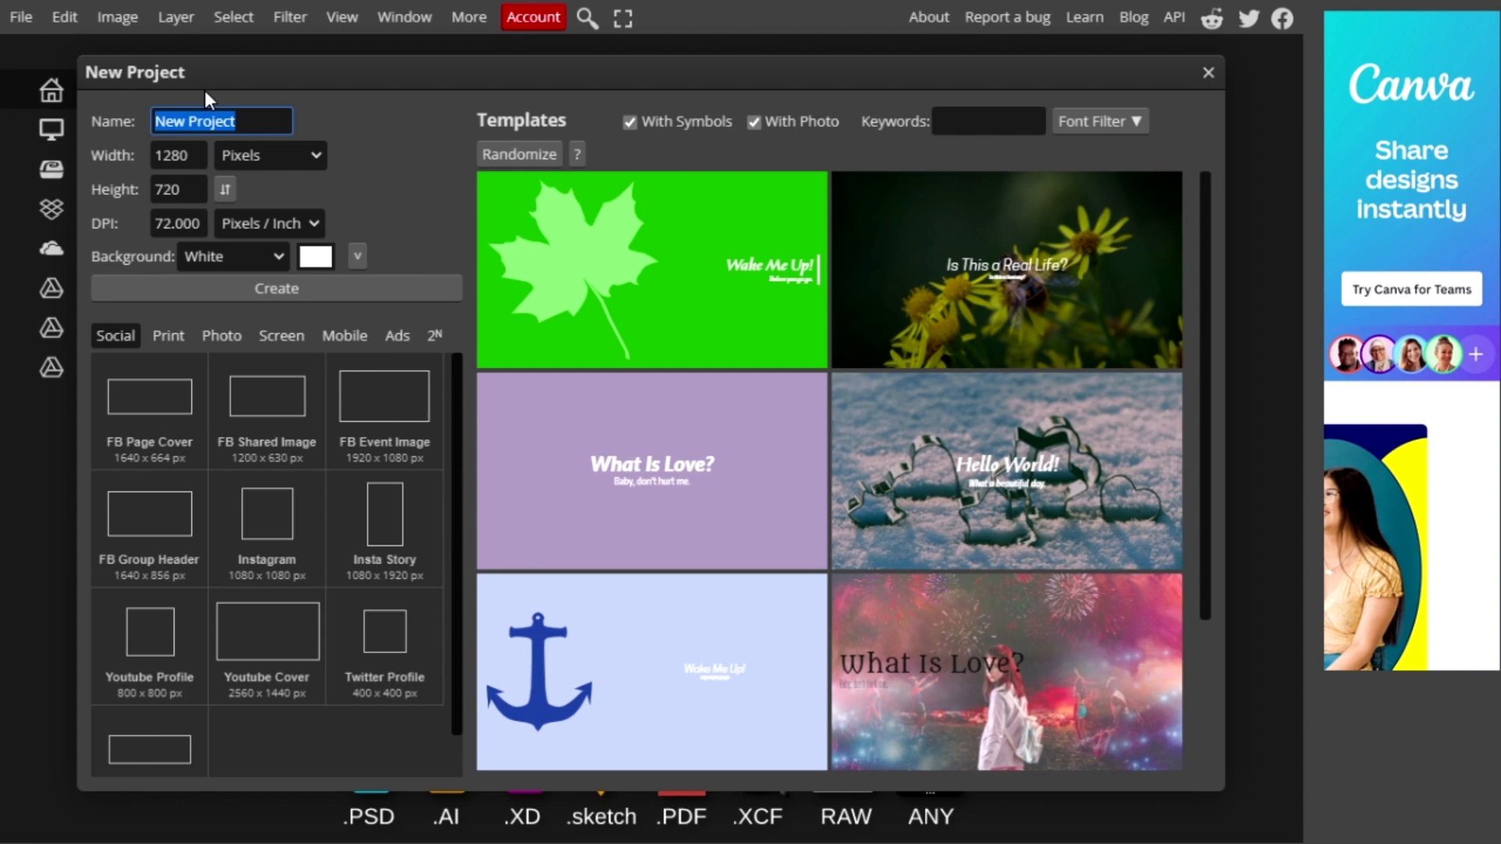
pyautogui.write('Yotube V Thumbnai')
pyautogui.press('BackSpace')
pyautogui.press('BackSpace')
pyautogui.press('BackSpace')
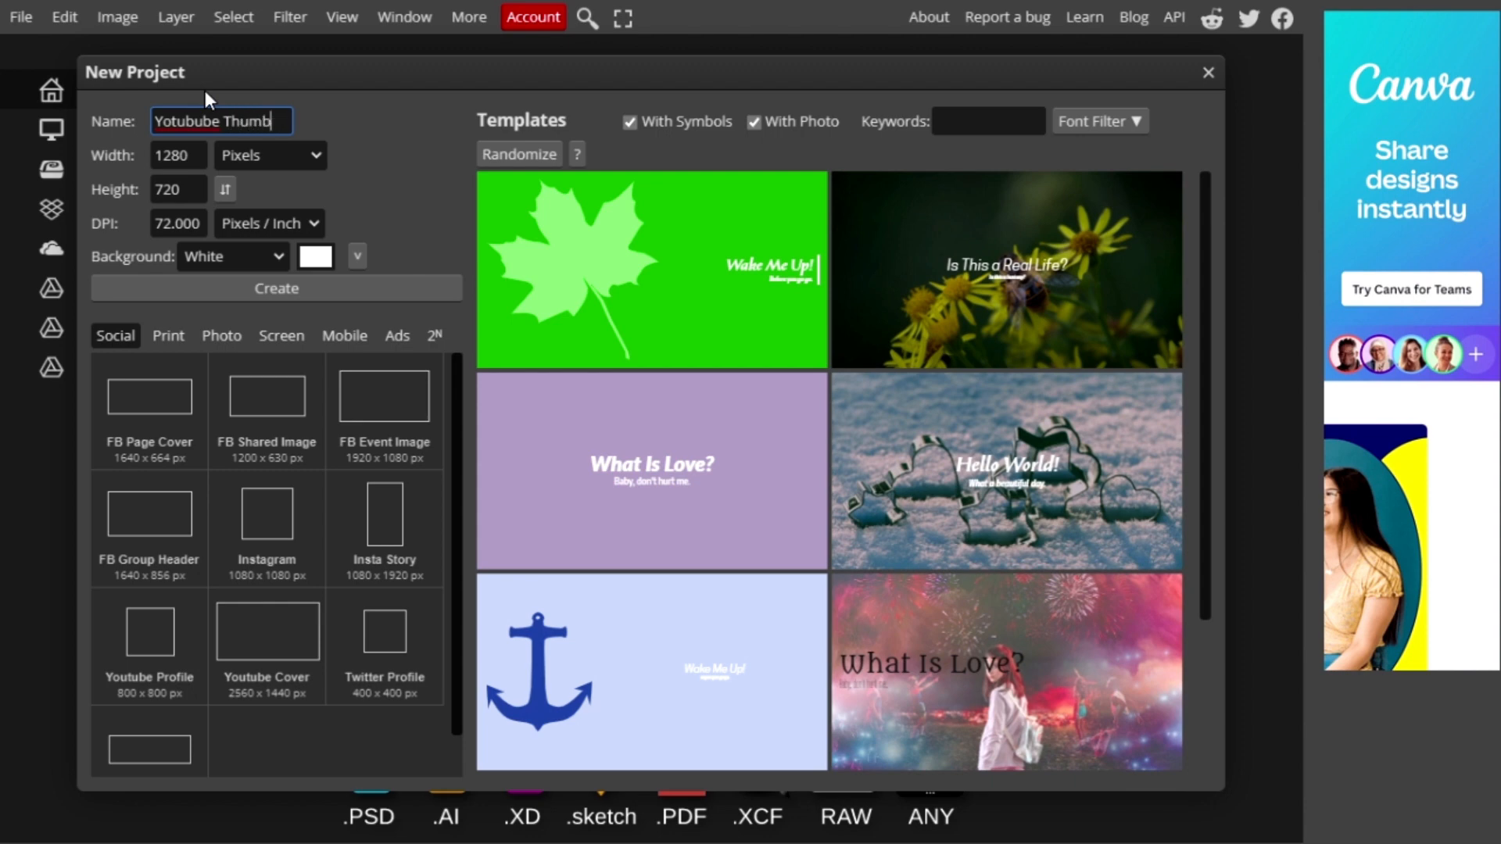
pyautogui.write('nail')
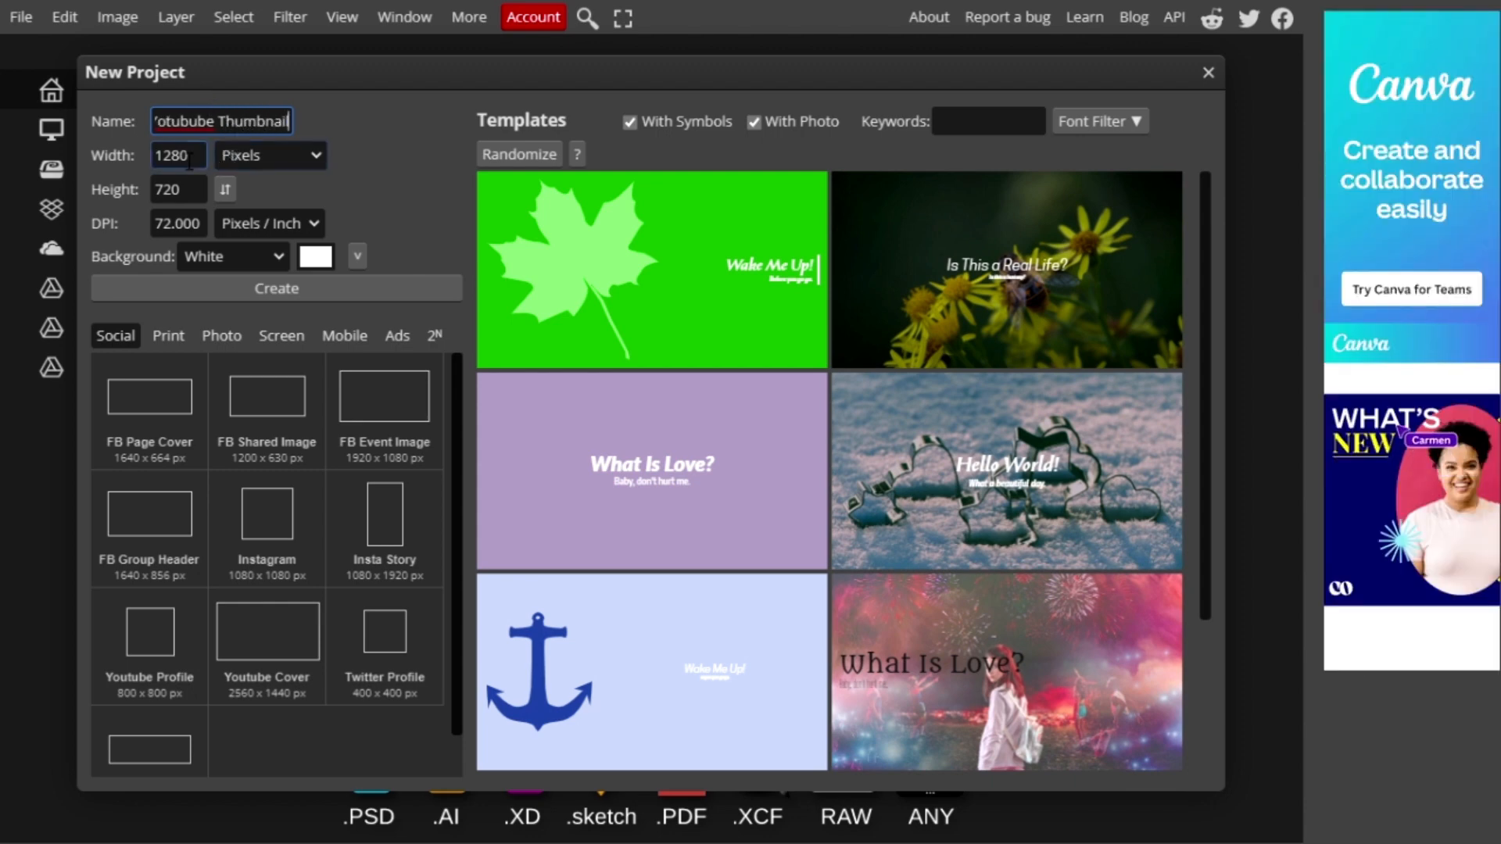
# Check the new project's width and DPI unit settings.
pyautogui.click(187, 155)
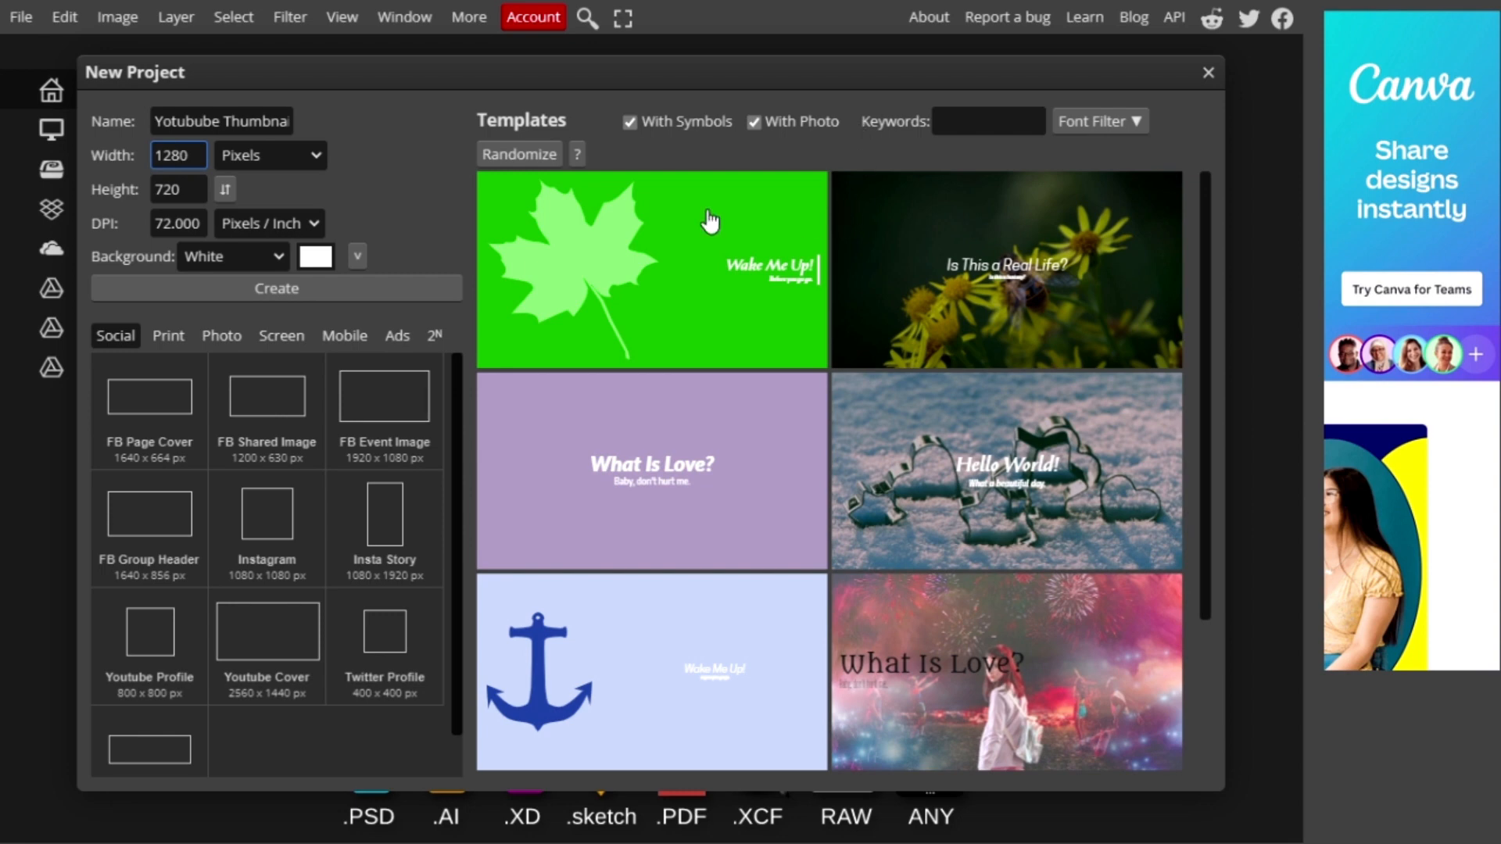
pyautogui.click(319, 223)
pyautogui.click(538, 148)
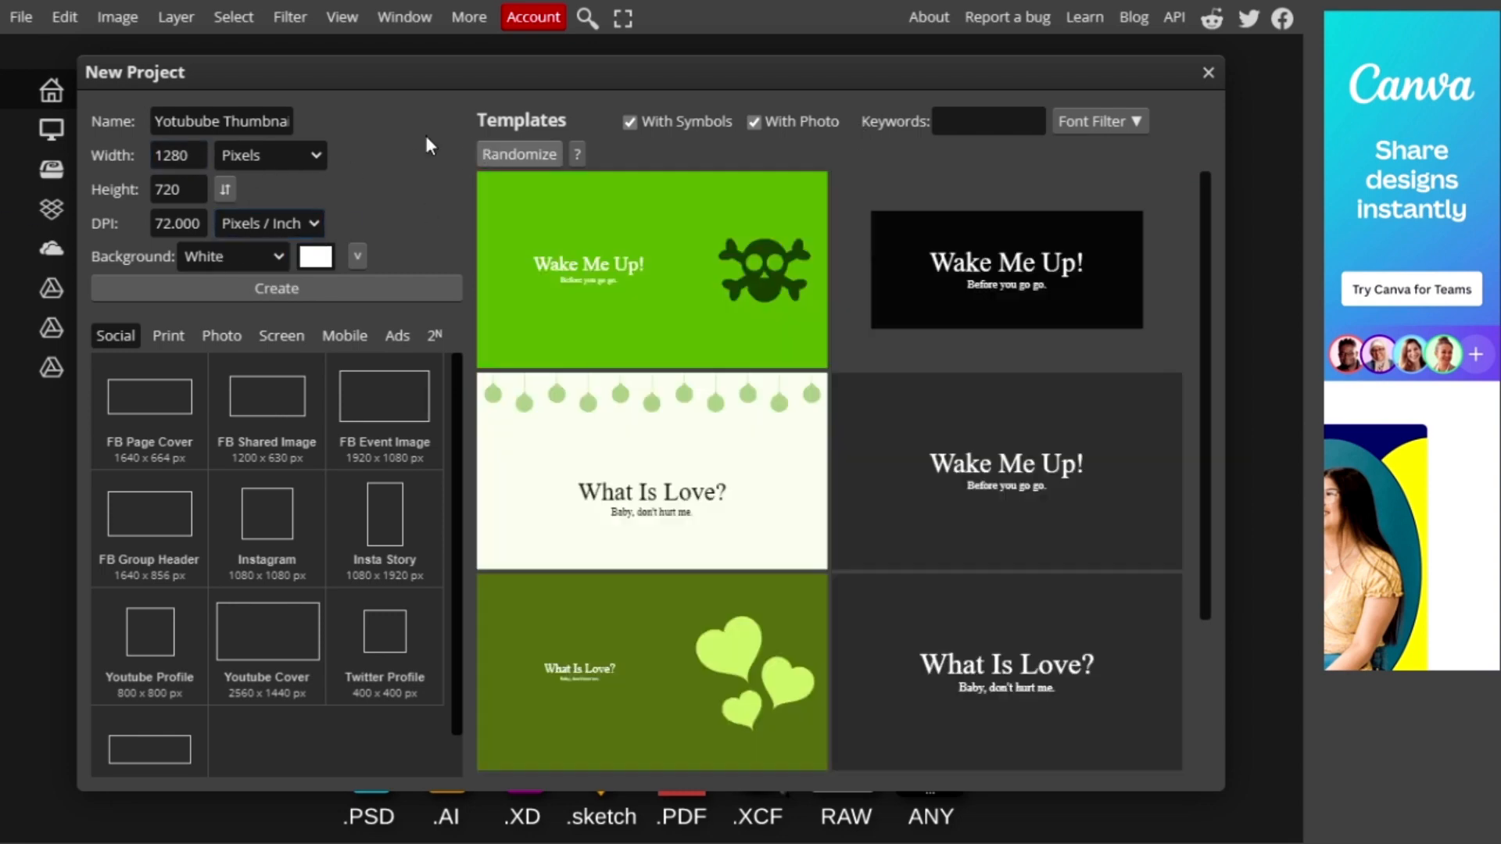
# Set the new project's background to a custom bright blue and create the project.
pyautogui.click(258, 261)
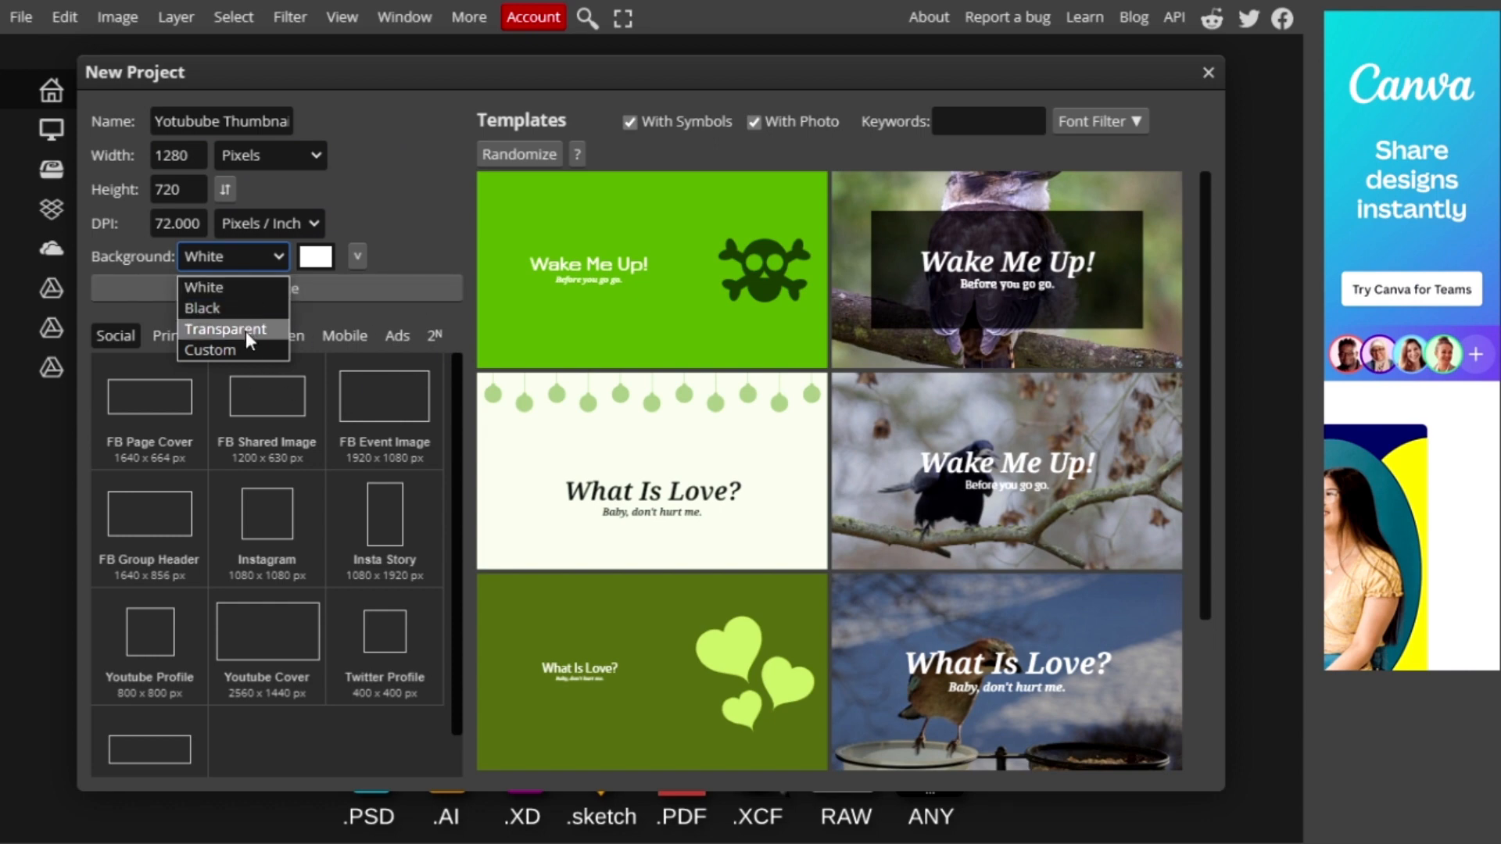
pyautogui.click(219, 350)
pyautogui.click(318, 263)
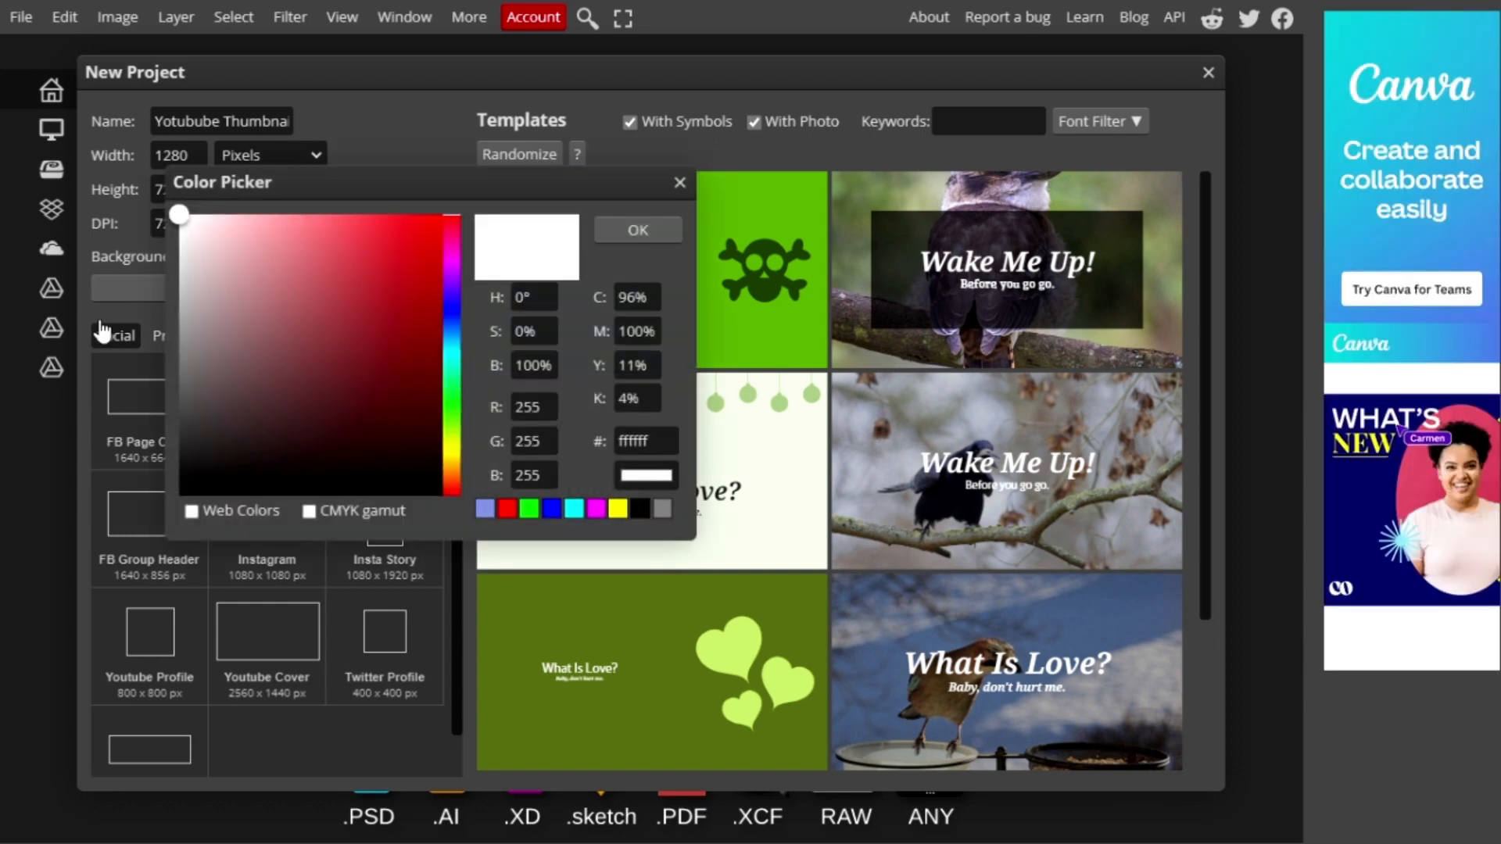
pyautogui.click(181, 375)
pyautogui.click(442, 375)
pyautogui.click(452, 313)
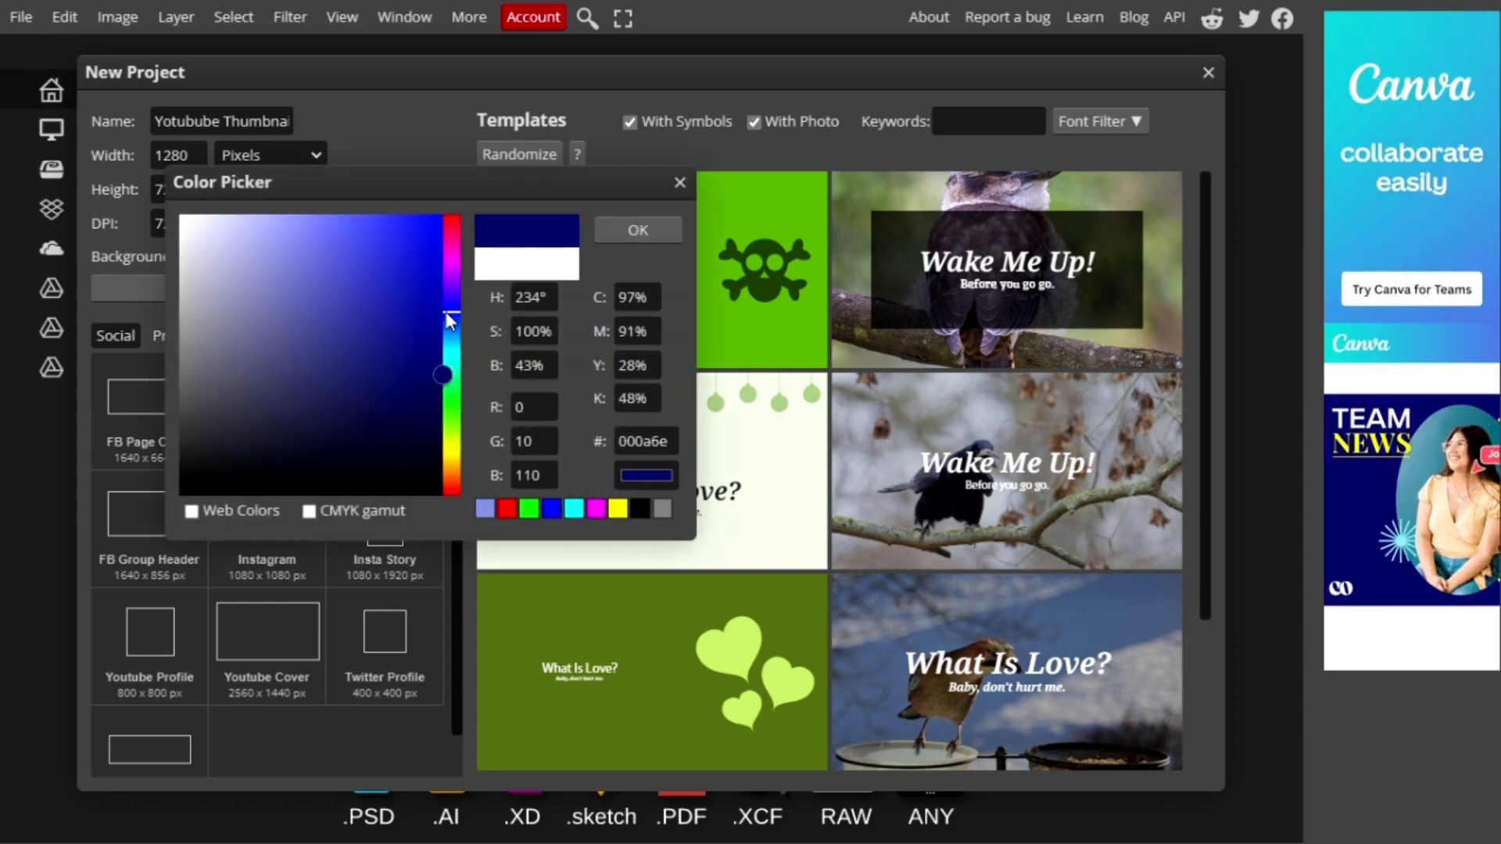
pyautogui.click(440, 217)
pyautogui.click(639, 230)
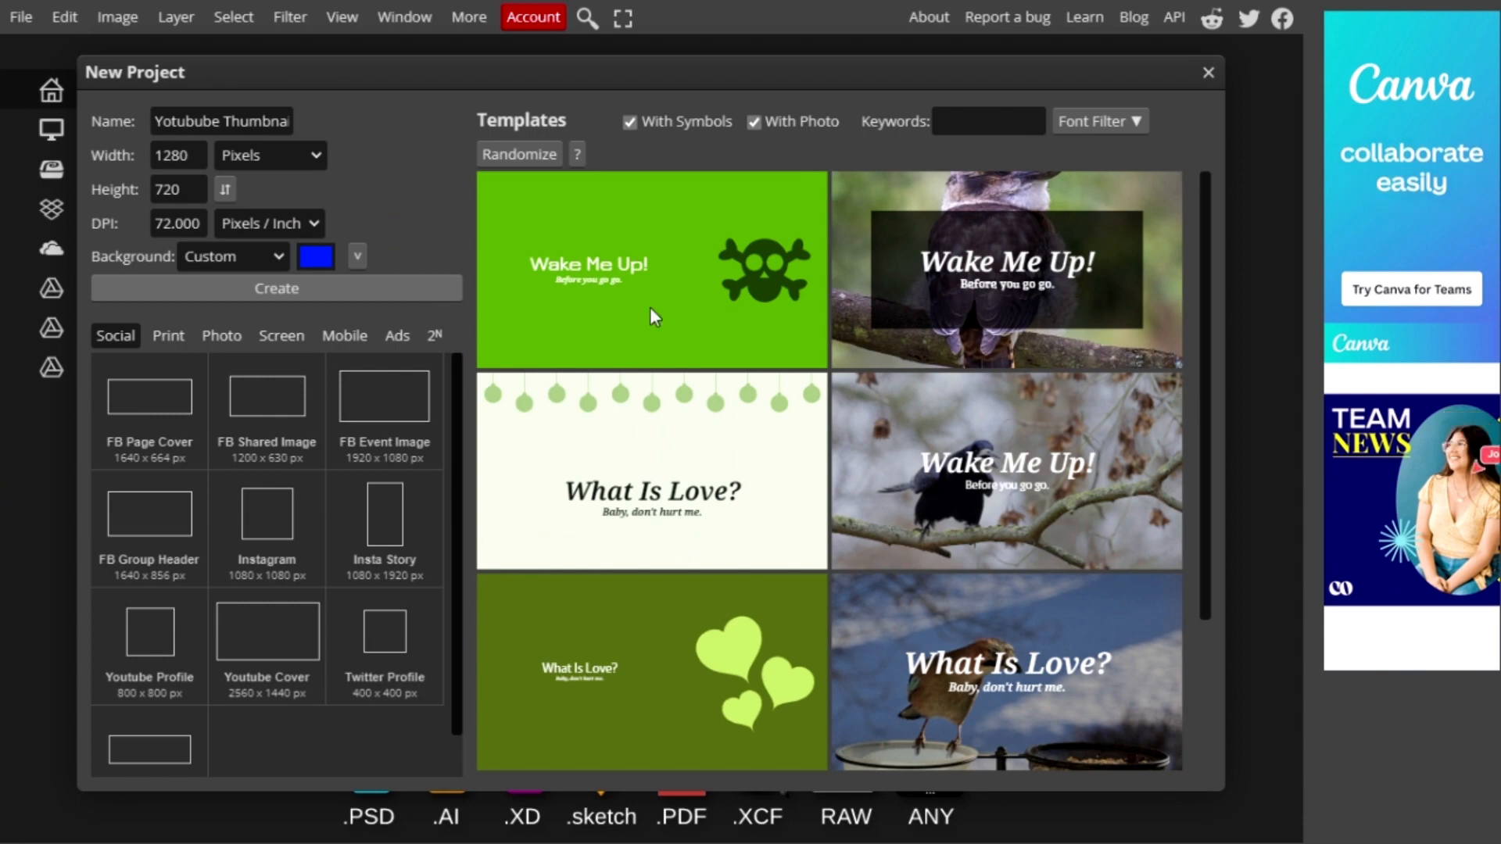
pyautogui.click(277, 289)
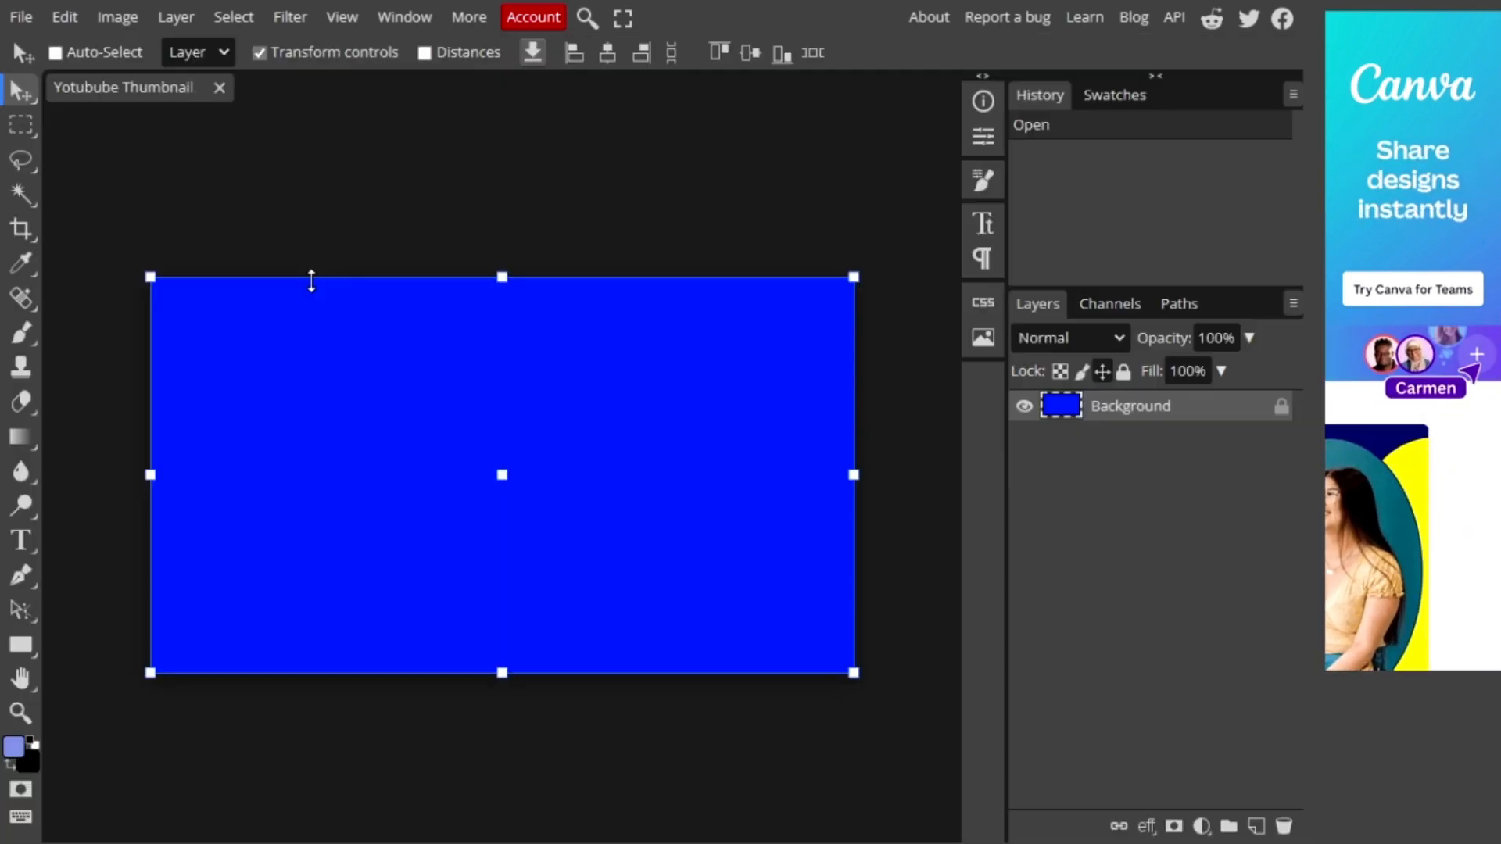
# Try to move and resize the blue Background layer and check its layer options.
pyautogui.click(503, 395)
pyautogui.rightClick(1095, 411)
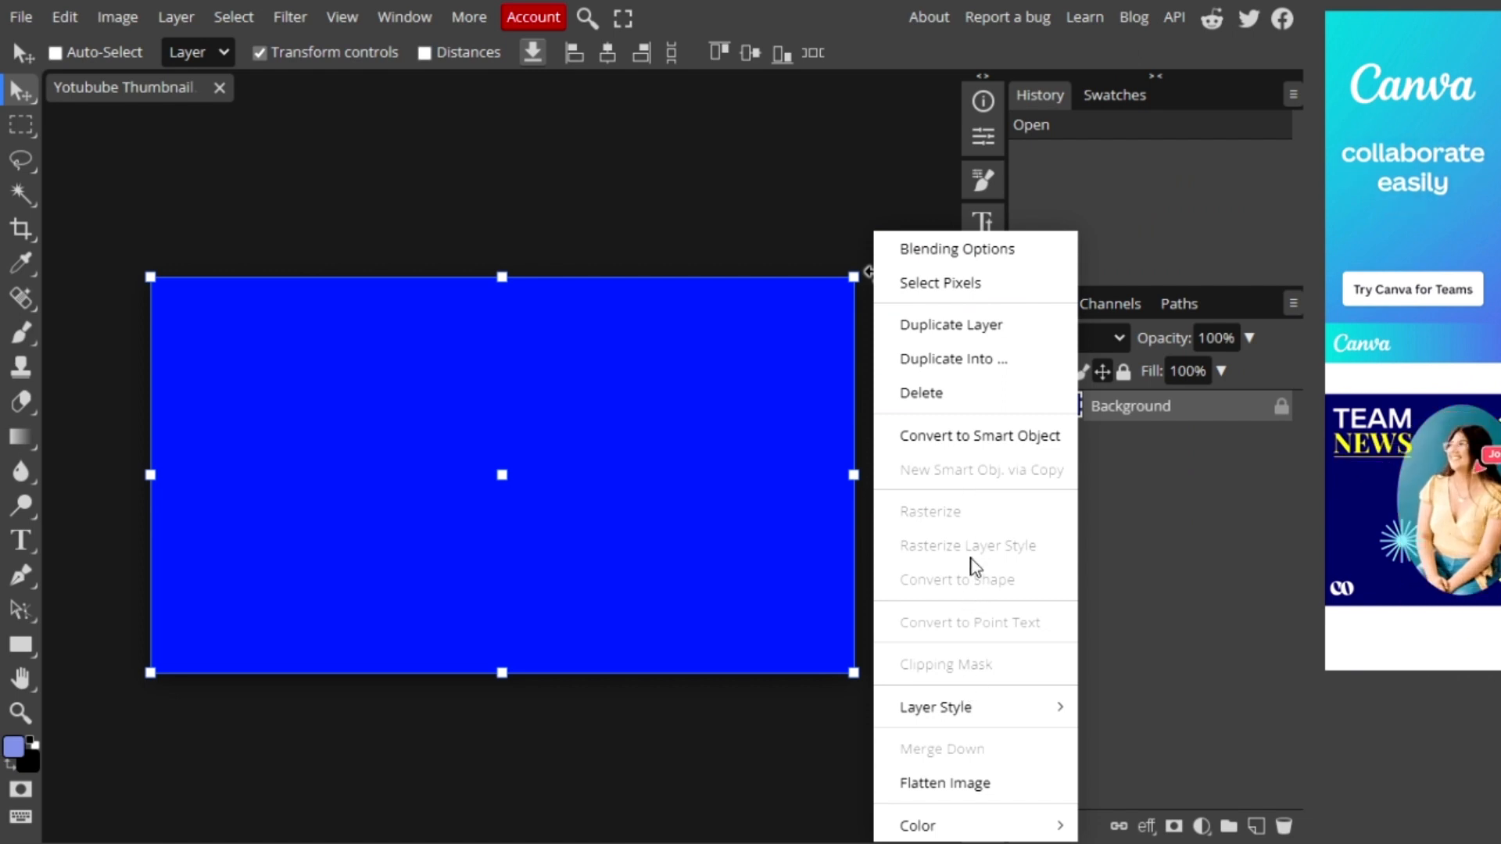
pyautogui.click(1199, 602)
pyautogui.click(445, 459)
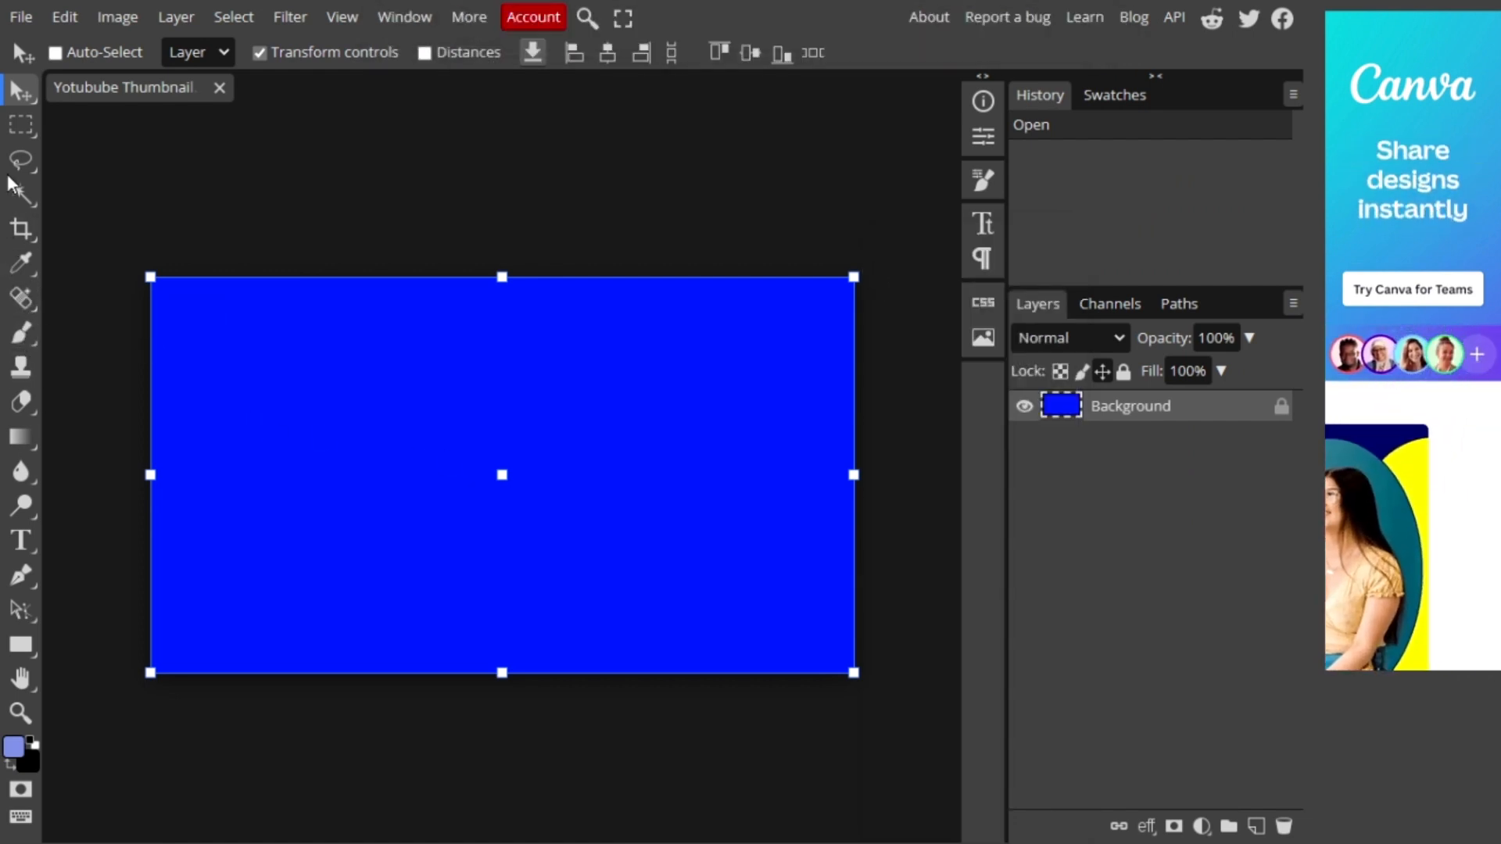
pyautogui.click(855, 259)
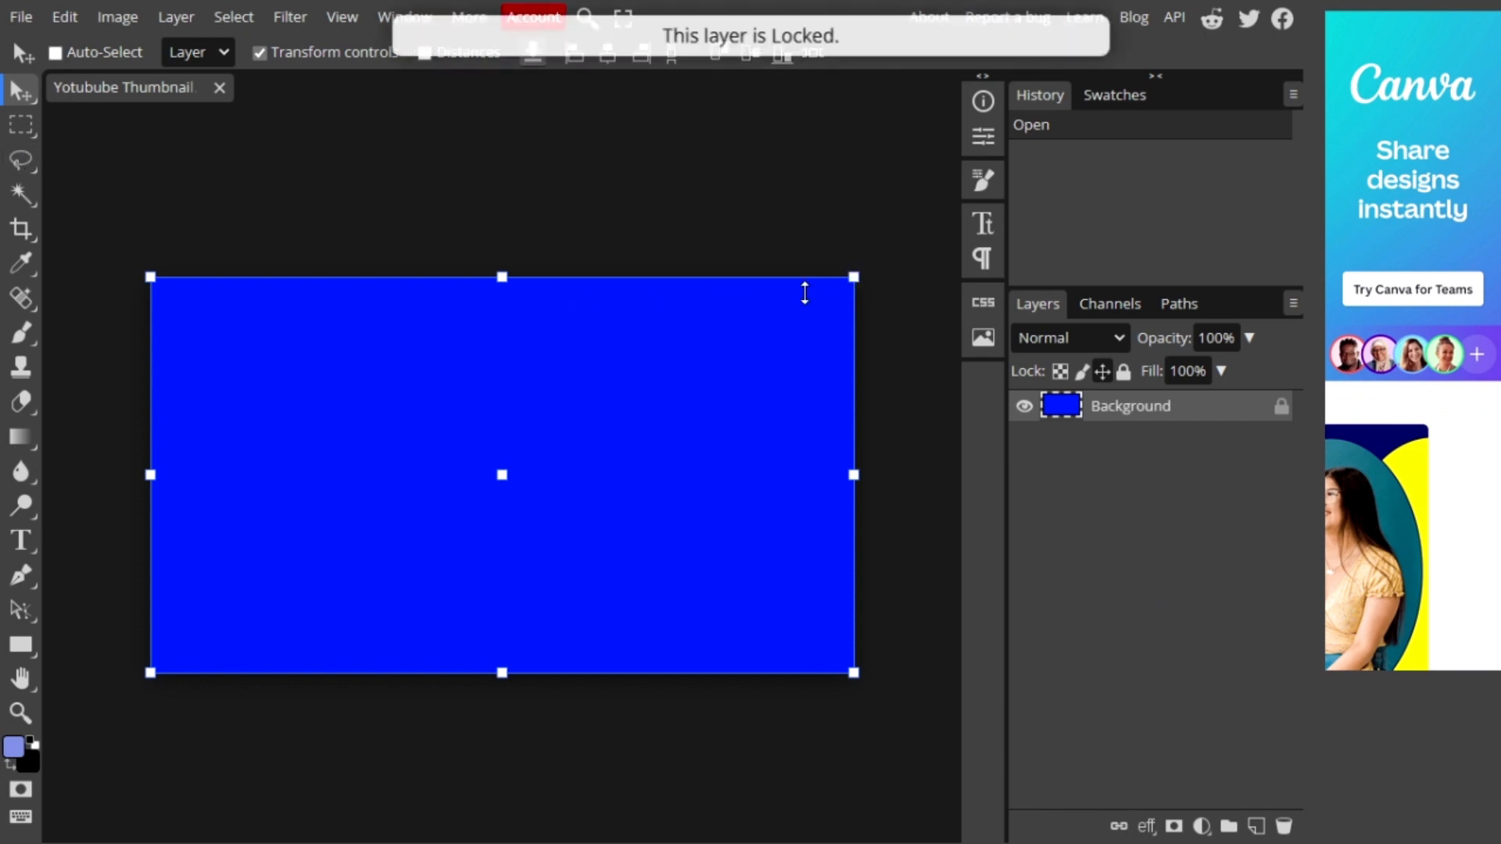
# Flatten the blue image and try again to move its Background layer.
pyautogui.rightClick(1096, 408)
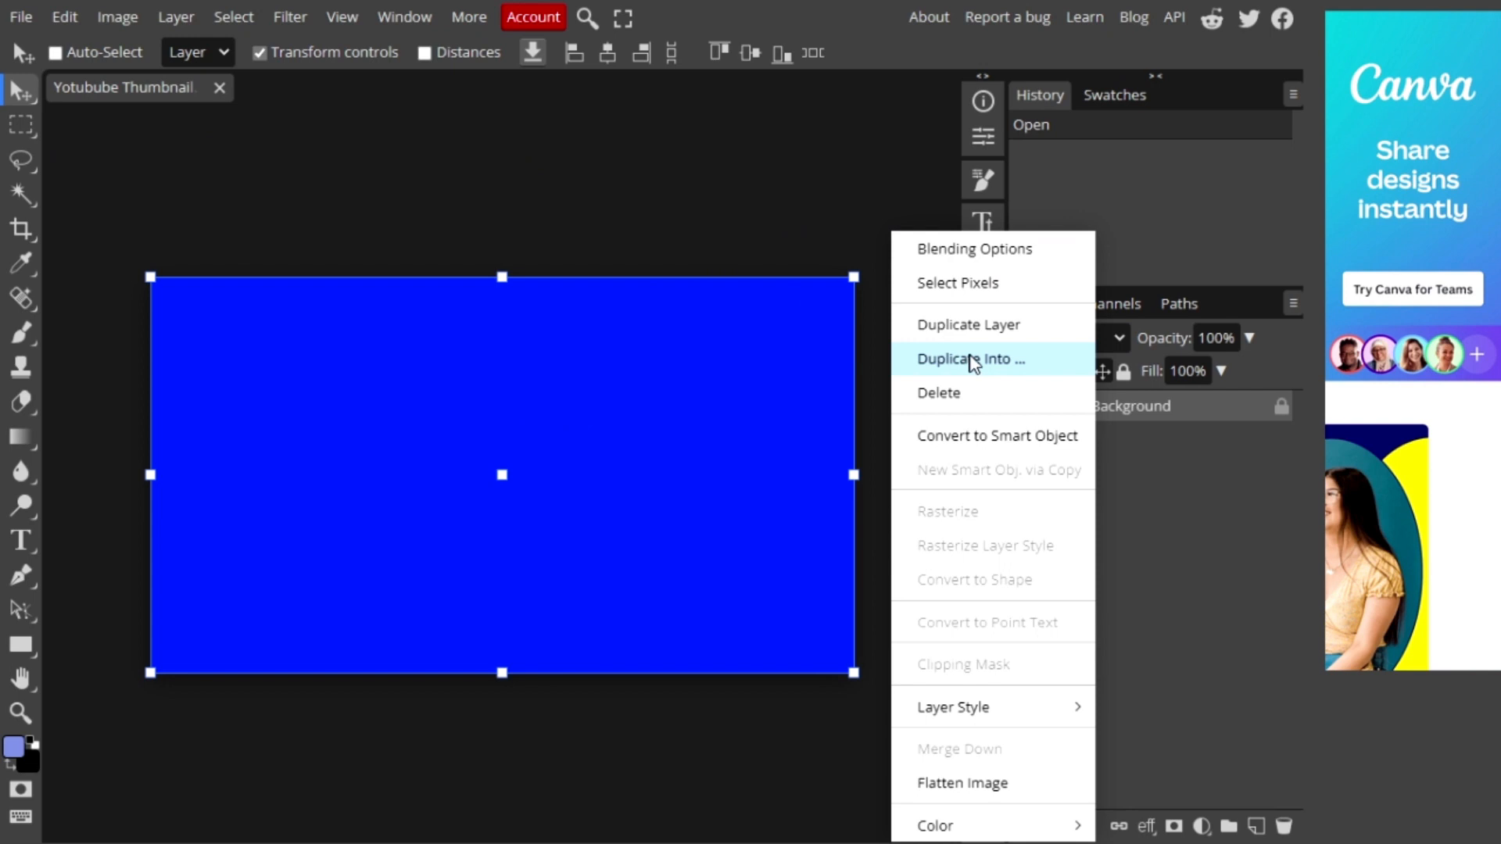
pyautogui.click(990, 784)
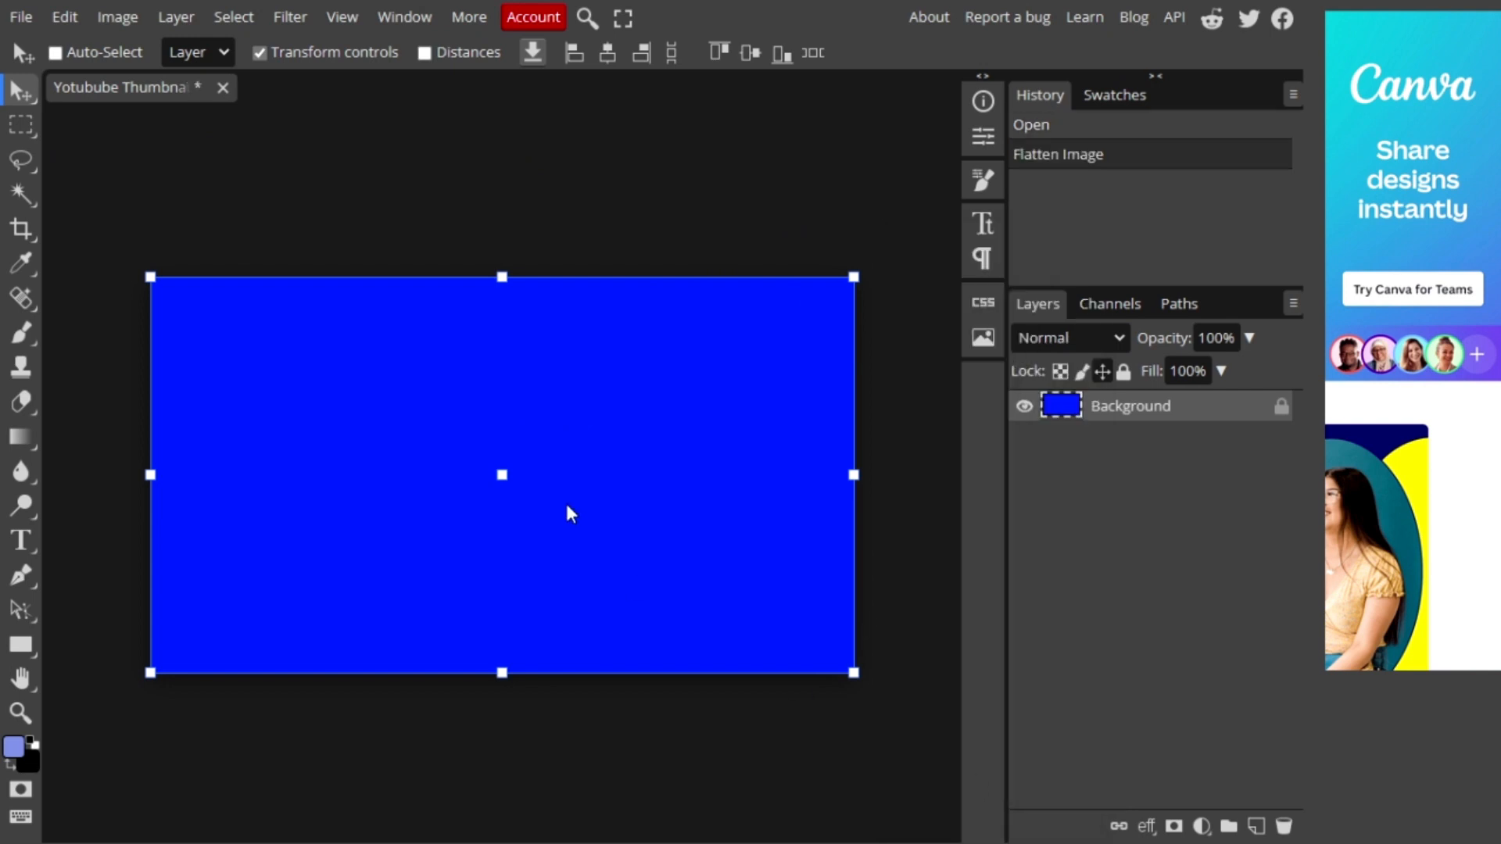
pyautogui.moveTo(567, 506); pyautogui.dragTo(216, 334)
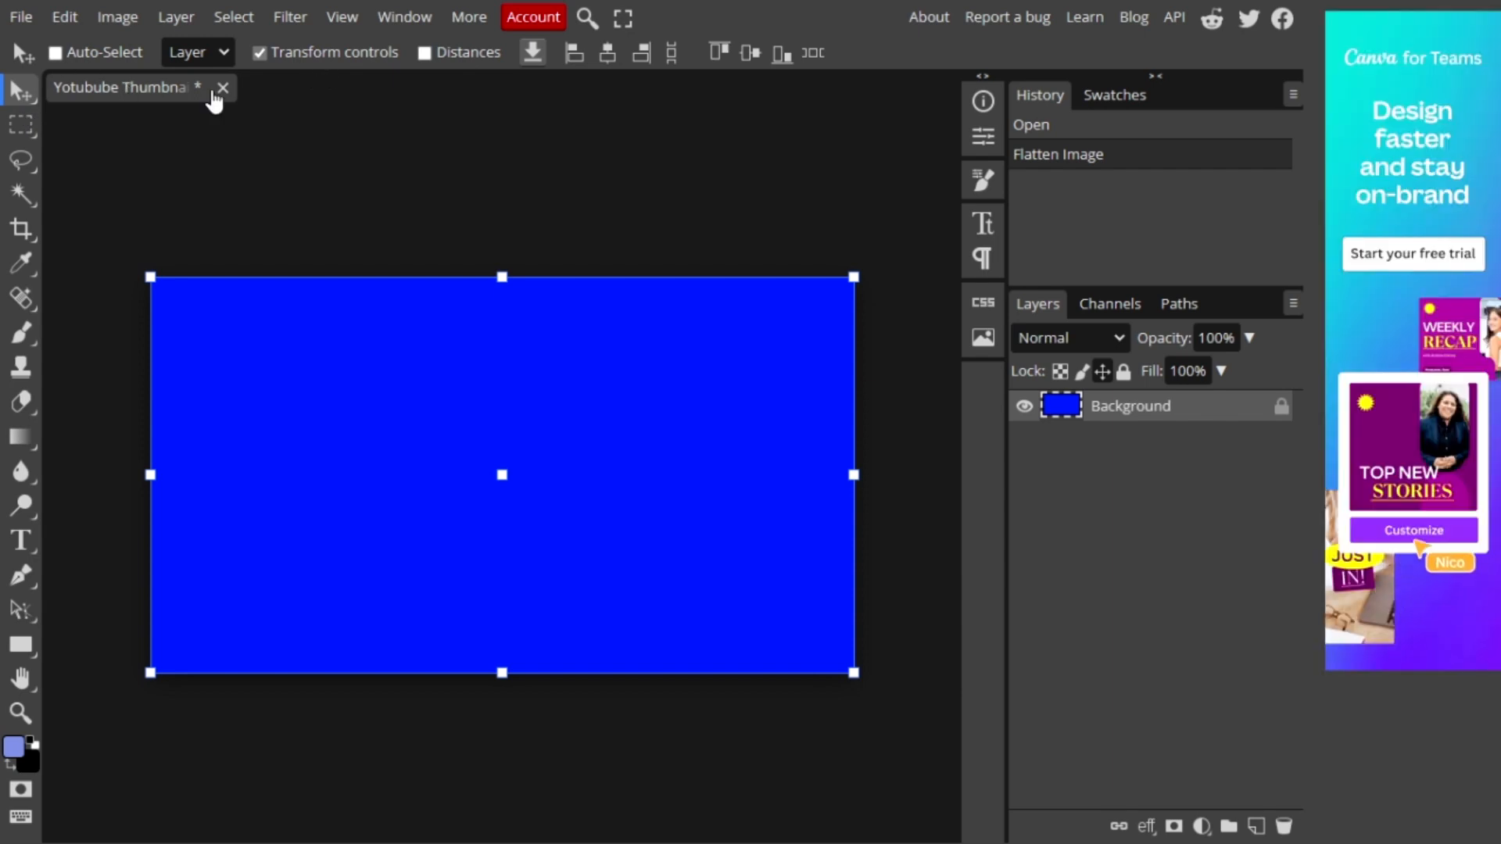
# Create another new project with the same name and size but a White background.
pyautogui.click(21, 17)
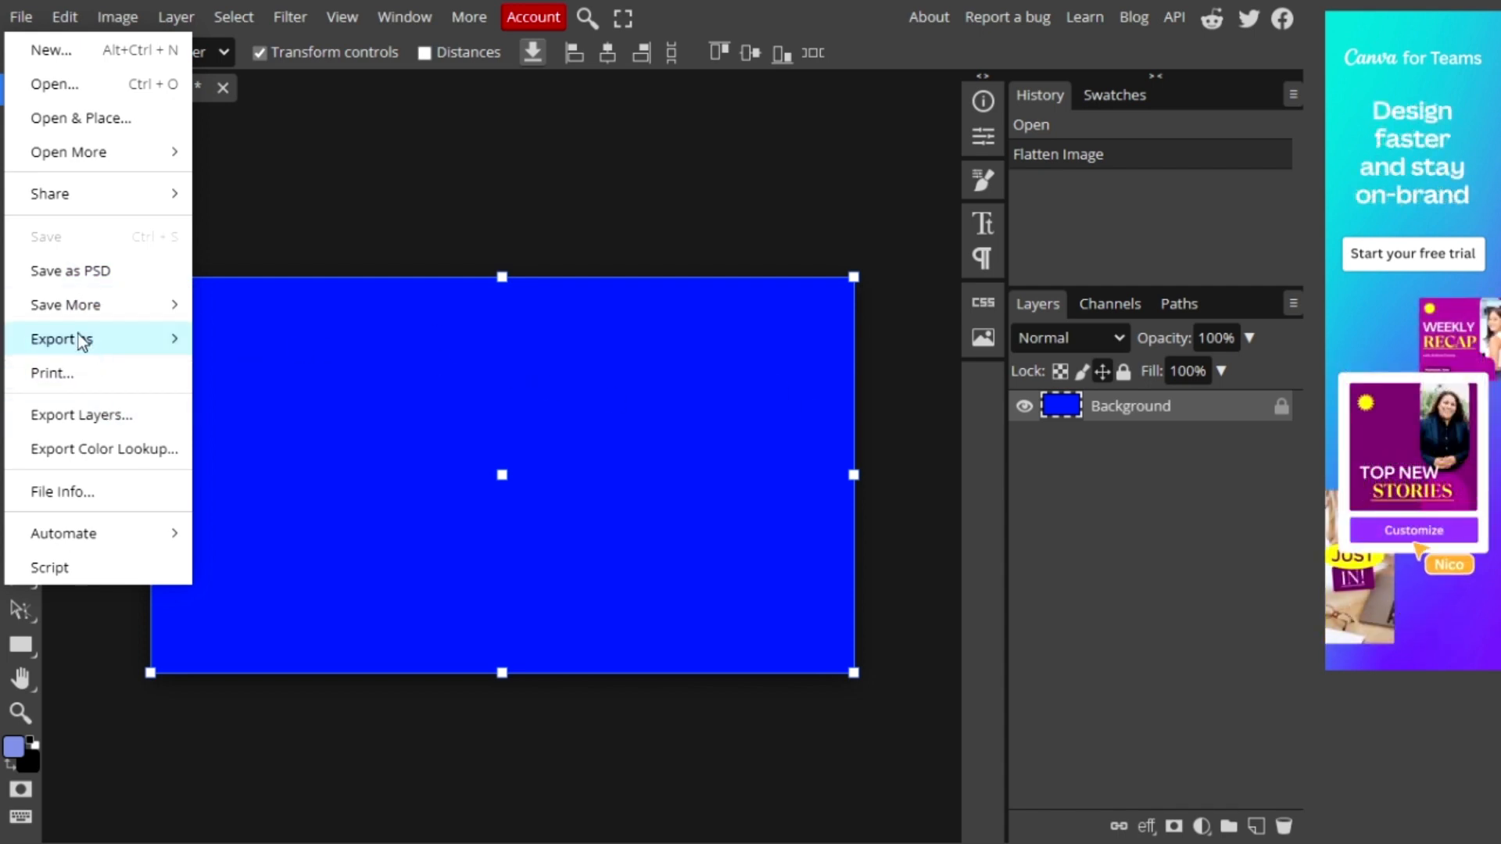
pyautogui.moveTo(78, 166)
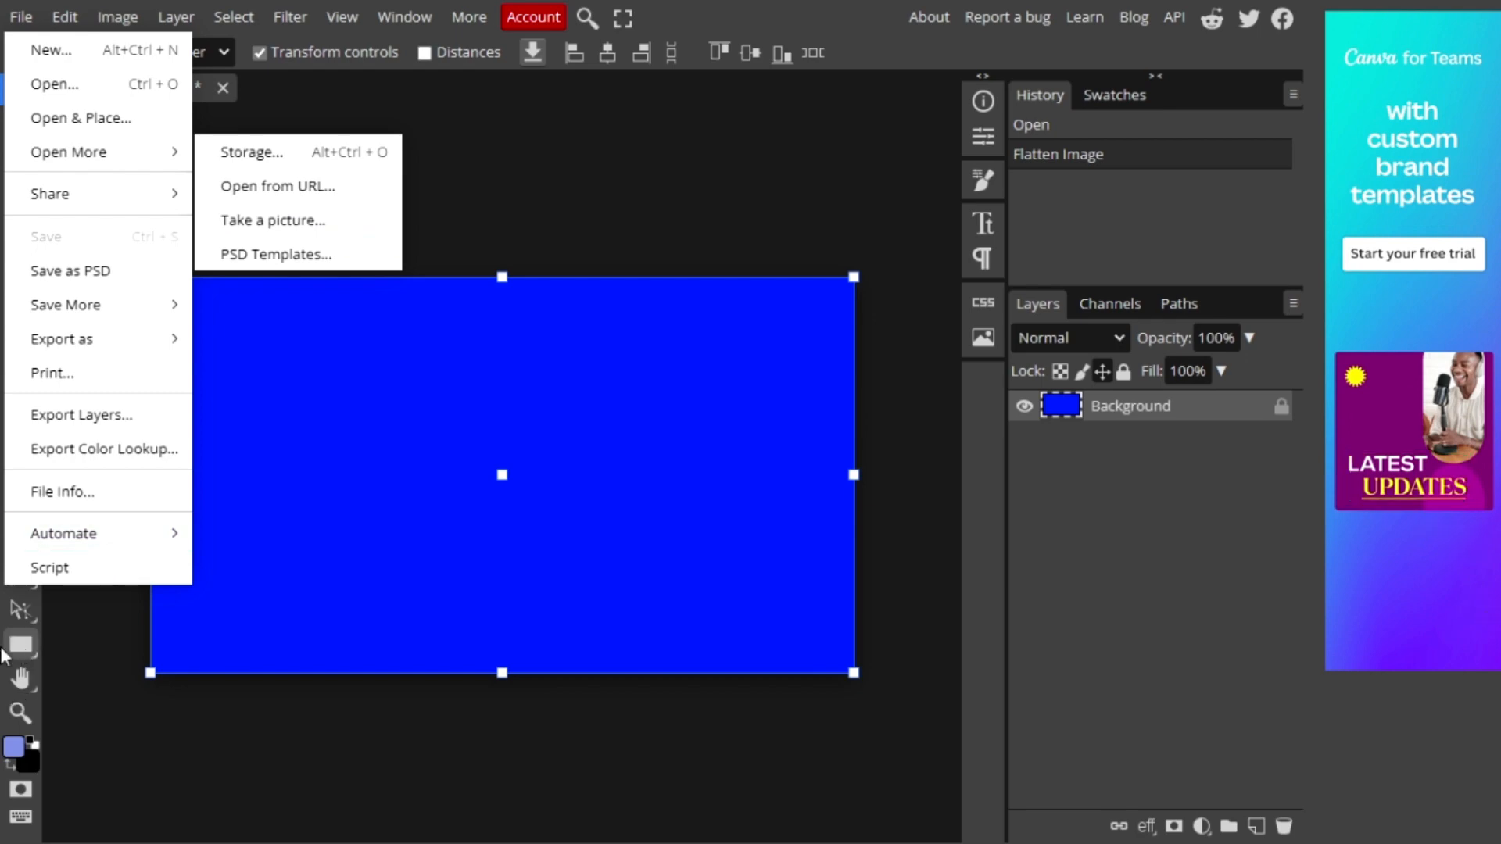
pyautogui.click(86, 50)
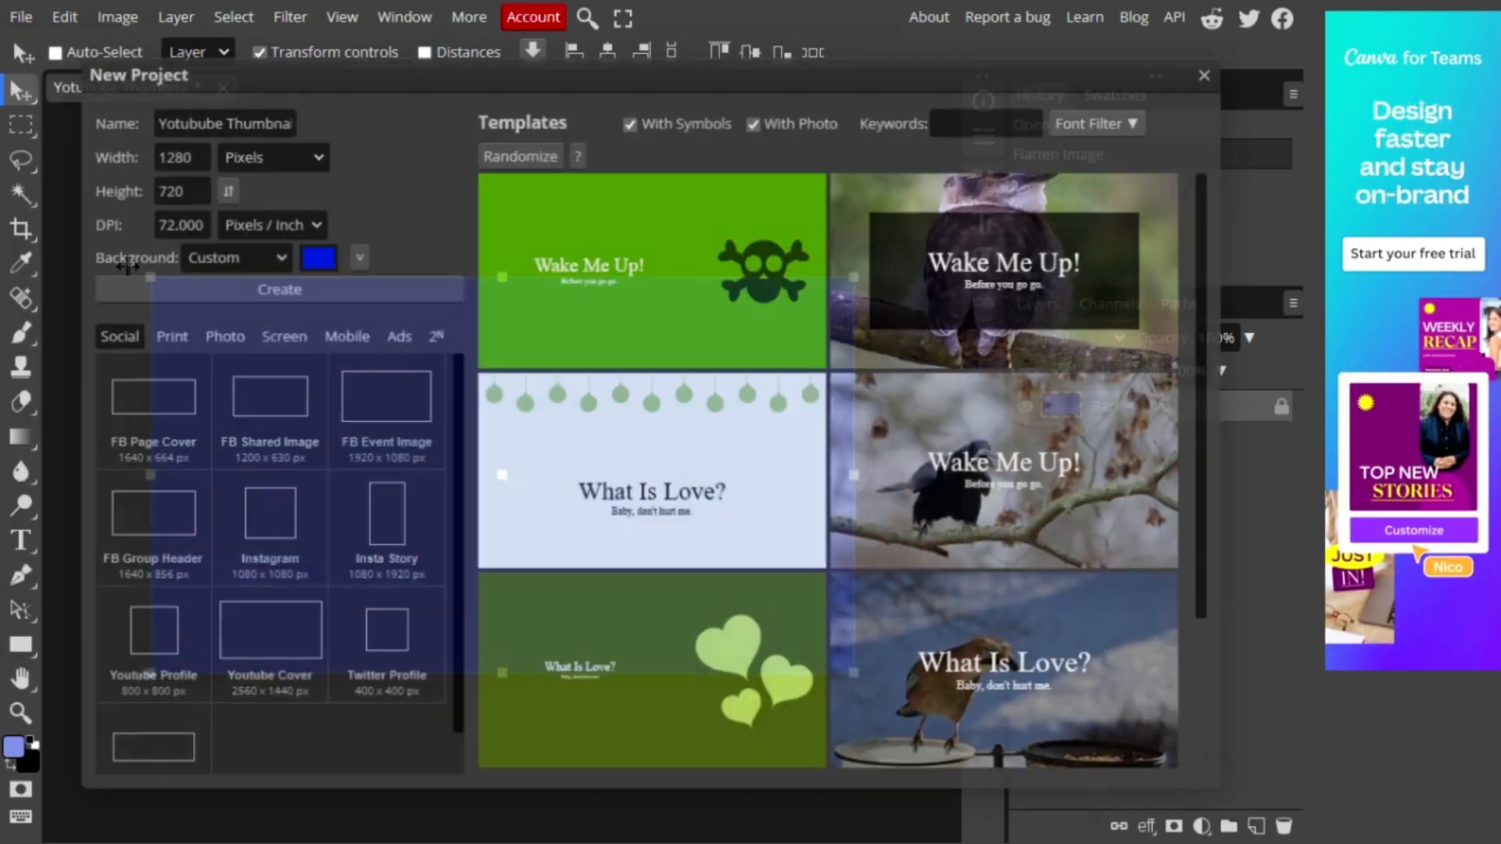
pyautogui.click(316, 256)
pyautogui.click(435, 495)
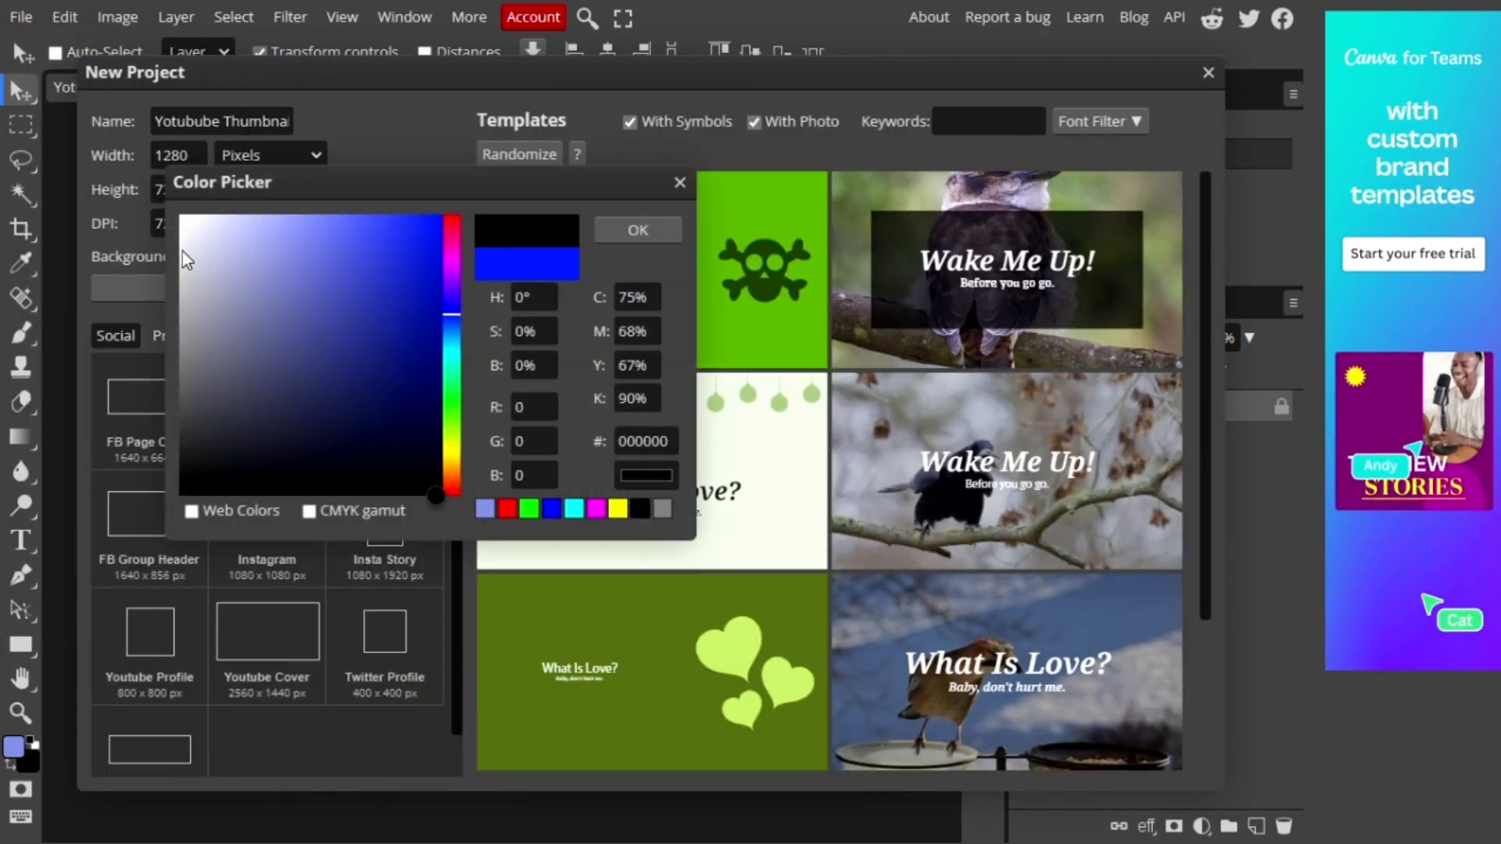
pyautogui.click(680, 183)
pyautogui.click(205, 255)
pyautogui.click(204, 285)
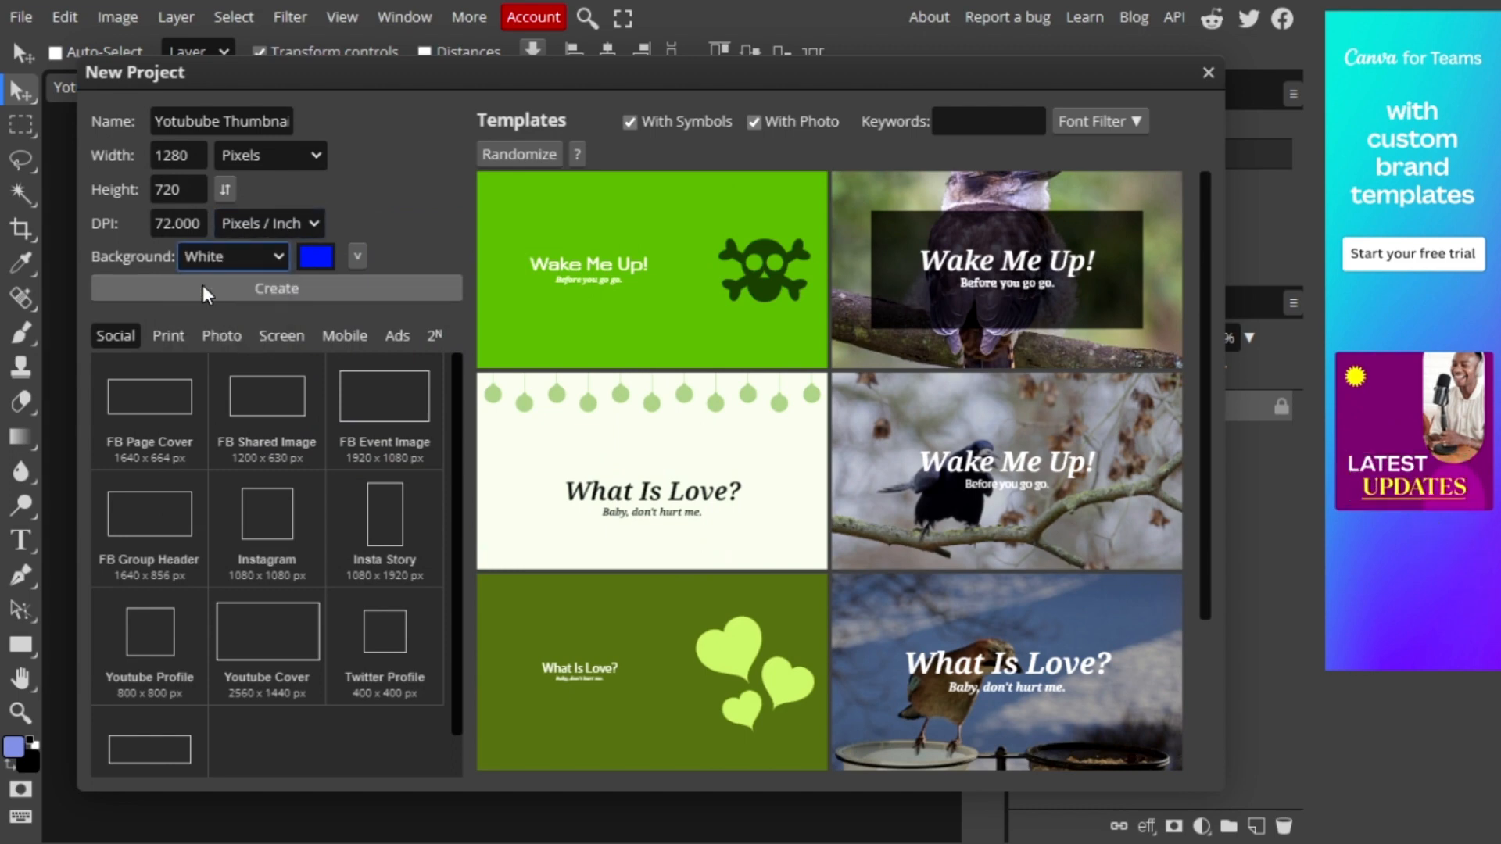
pyautogui.click(301, 277)
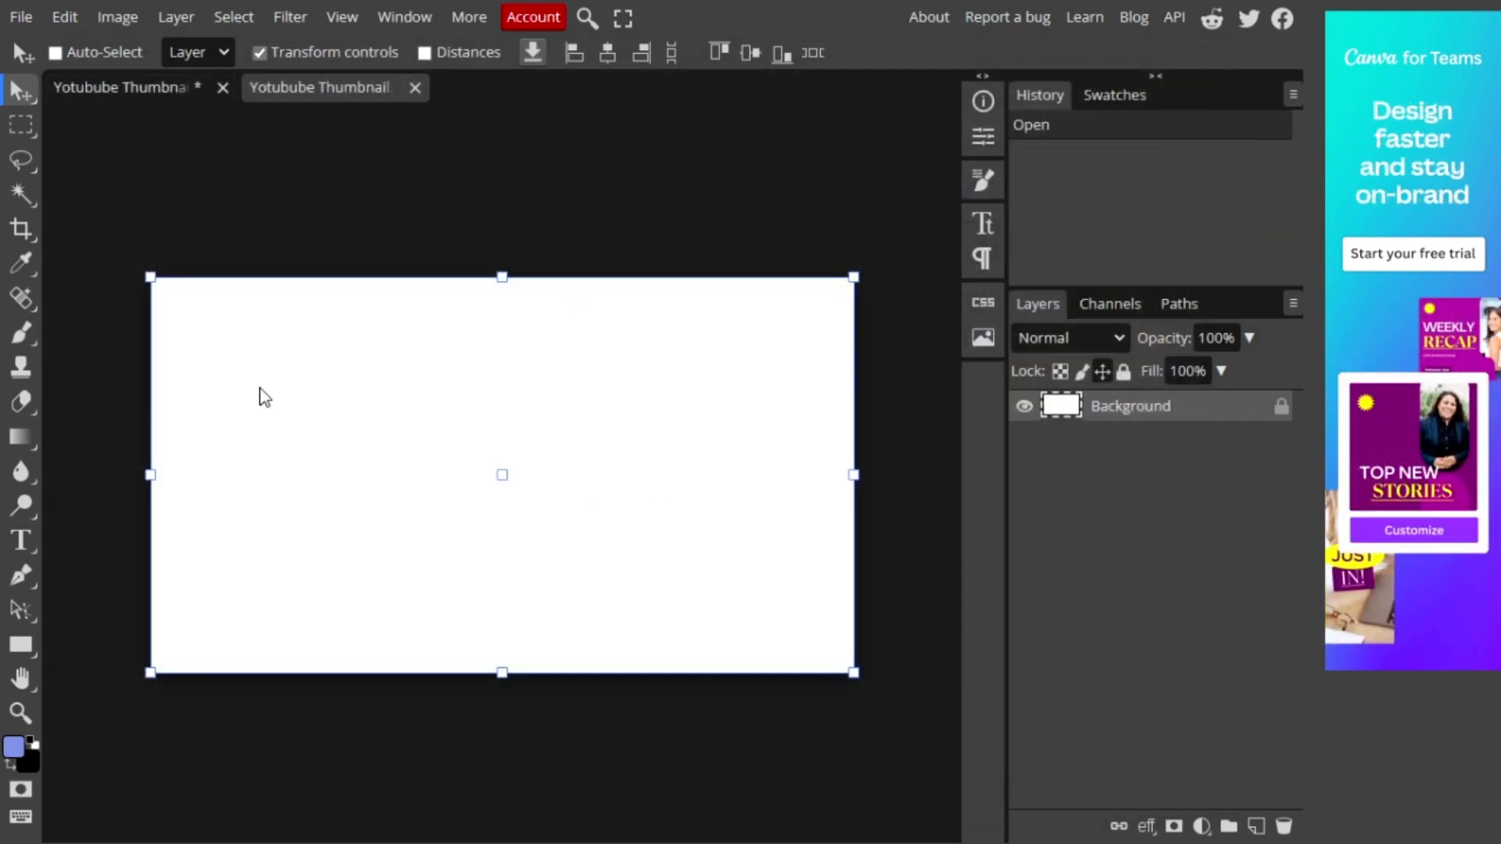
pyautogui.click(673, 446)
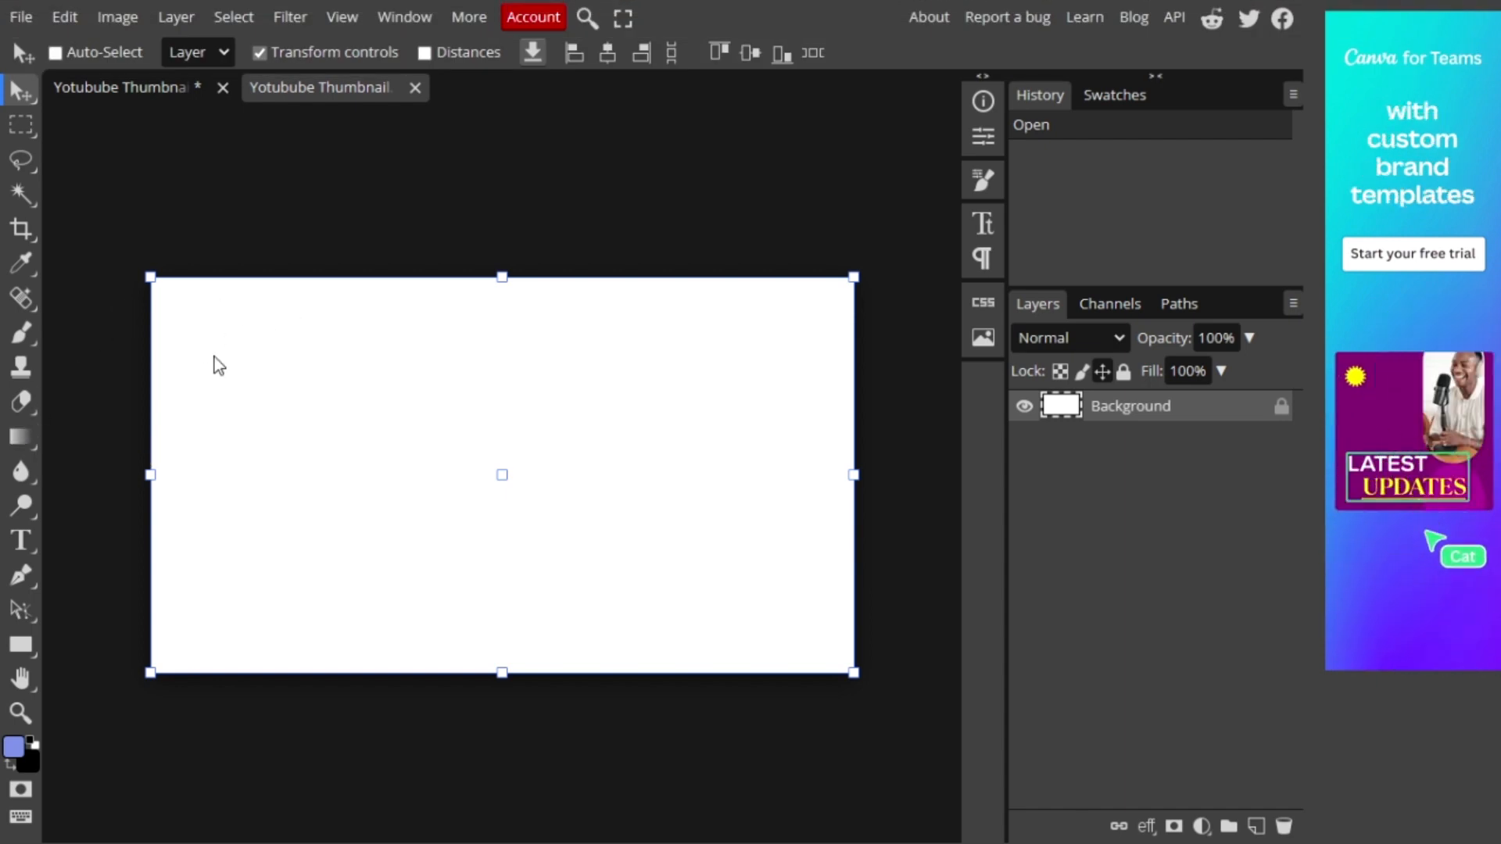
# Draw a black rectangle covering the whole white canvas and make a rectangular selection just inside its edges.
pyautogui.click(26, 644)
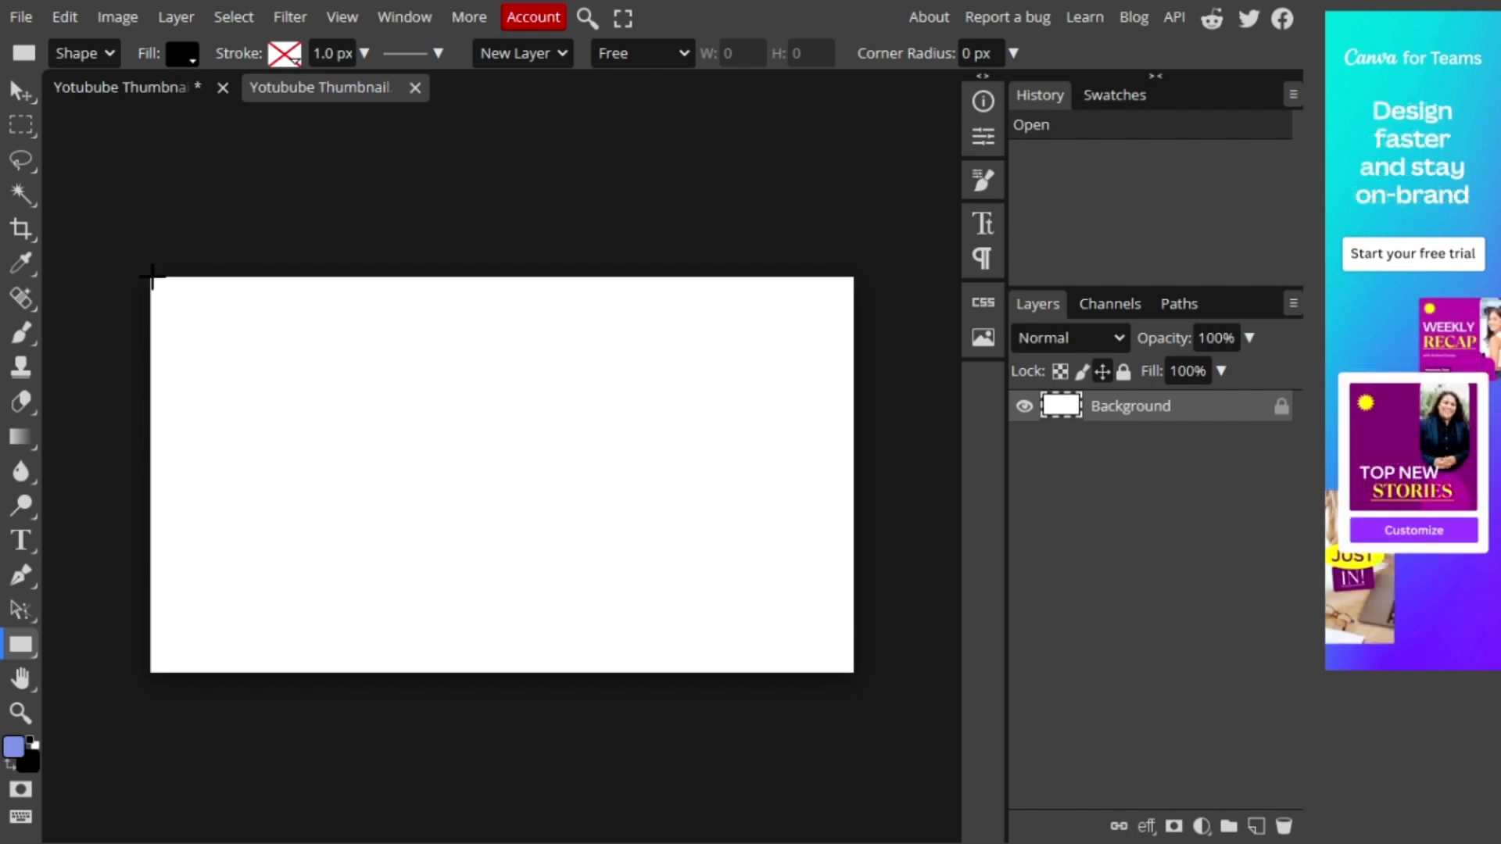
pyautogui.moveTo(152, 277); pyautogui.dragTo(853, 671)
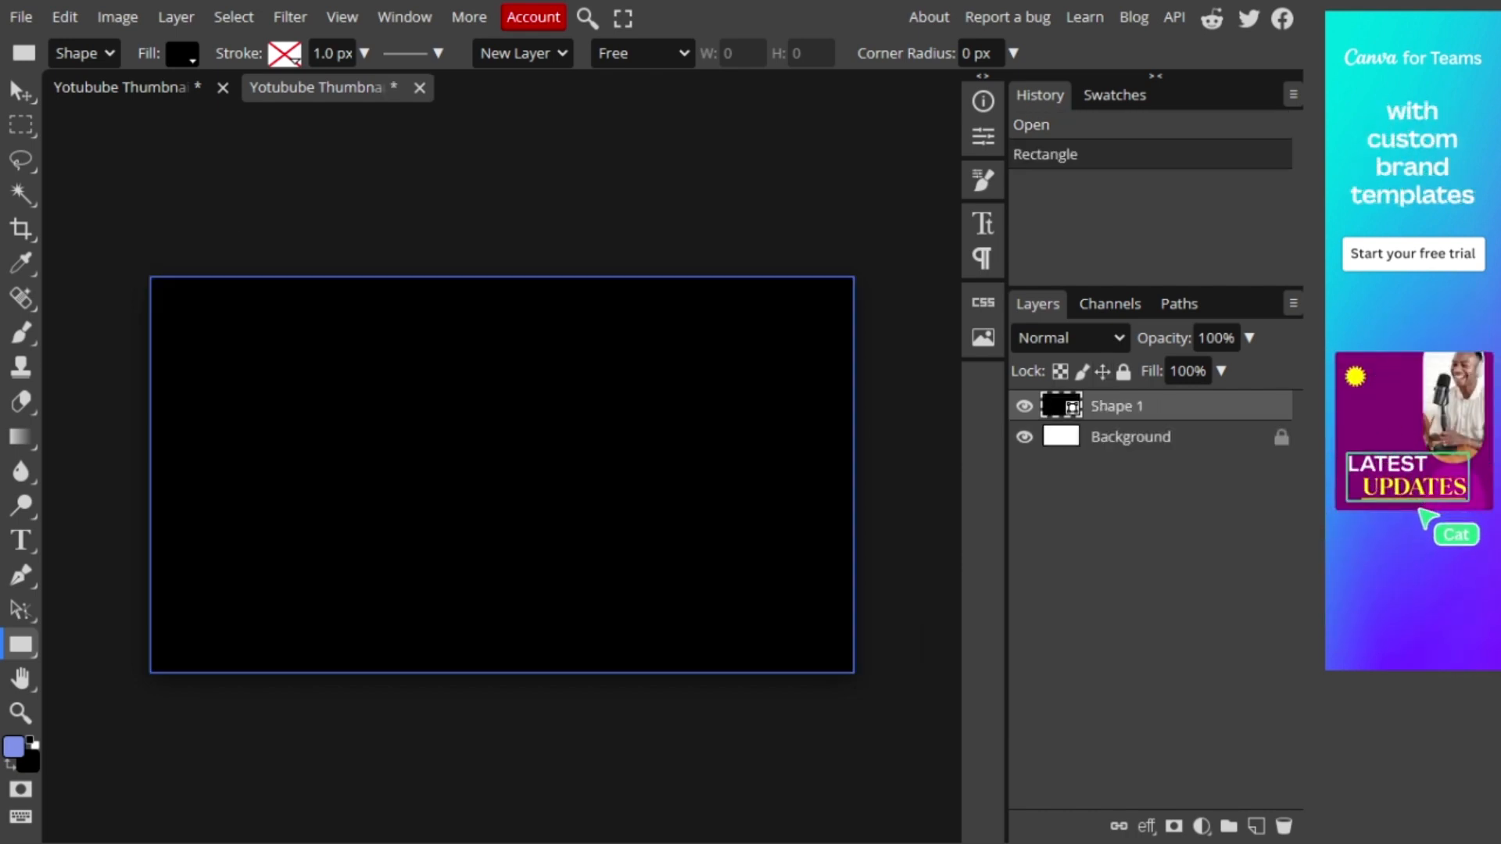
pyautogui.click(22, 124)
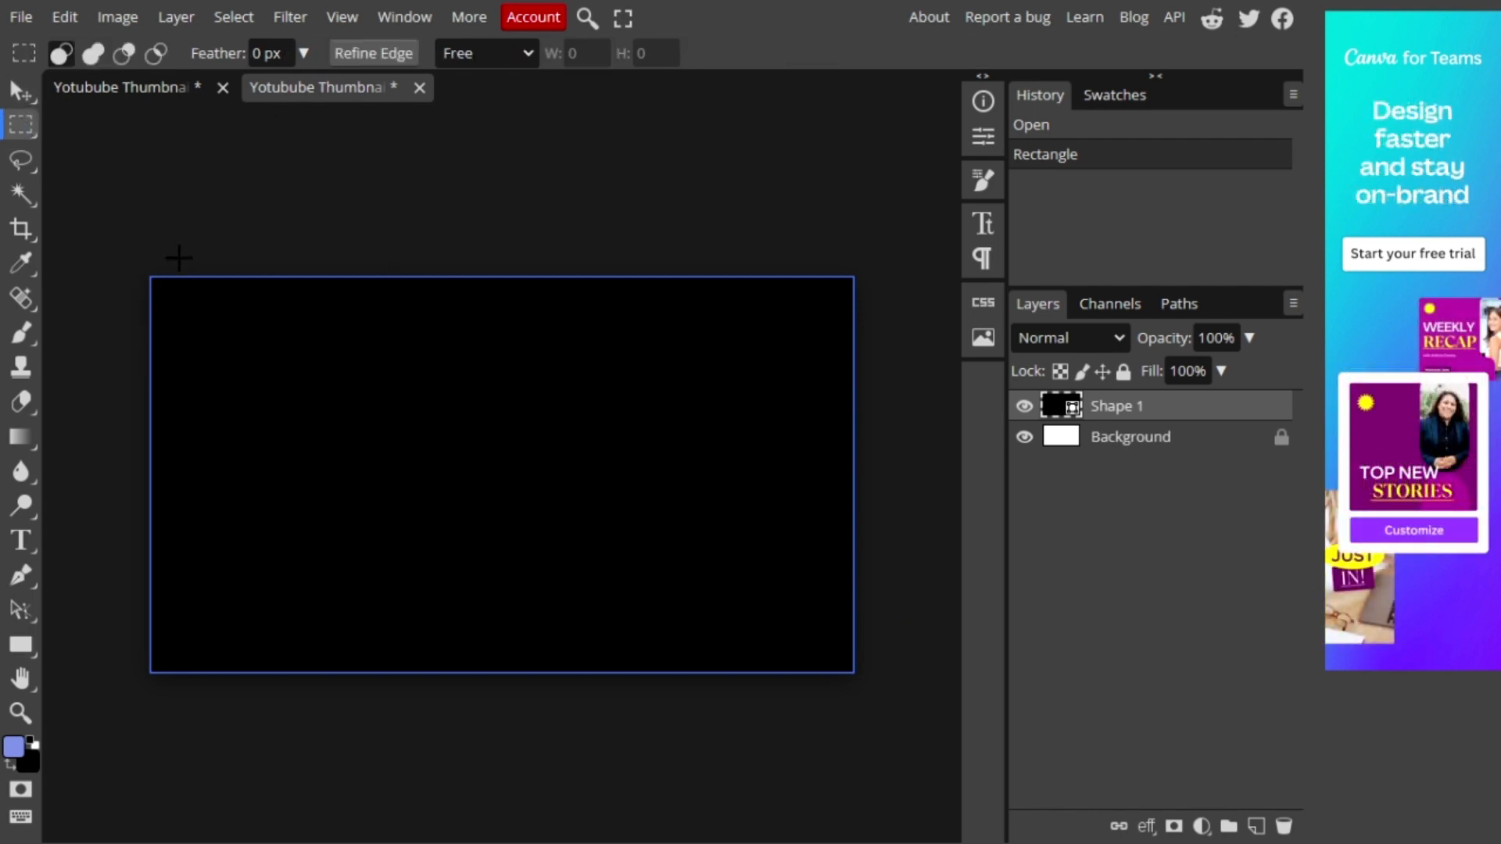
pyautogui.moveTo(165, 292); pyautogui.dragTo(837, 661)
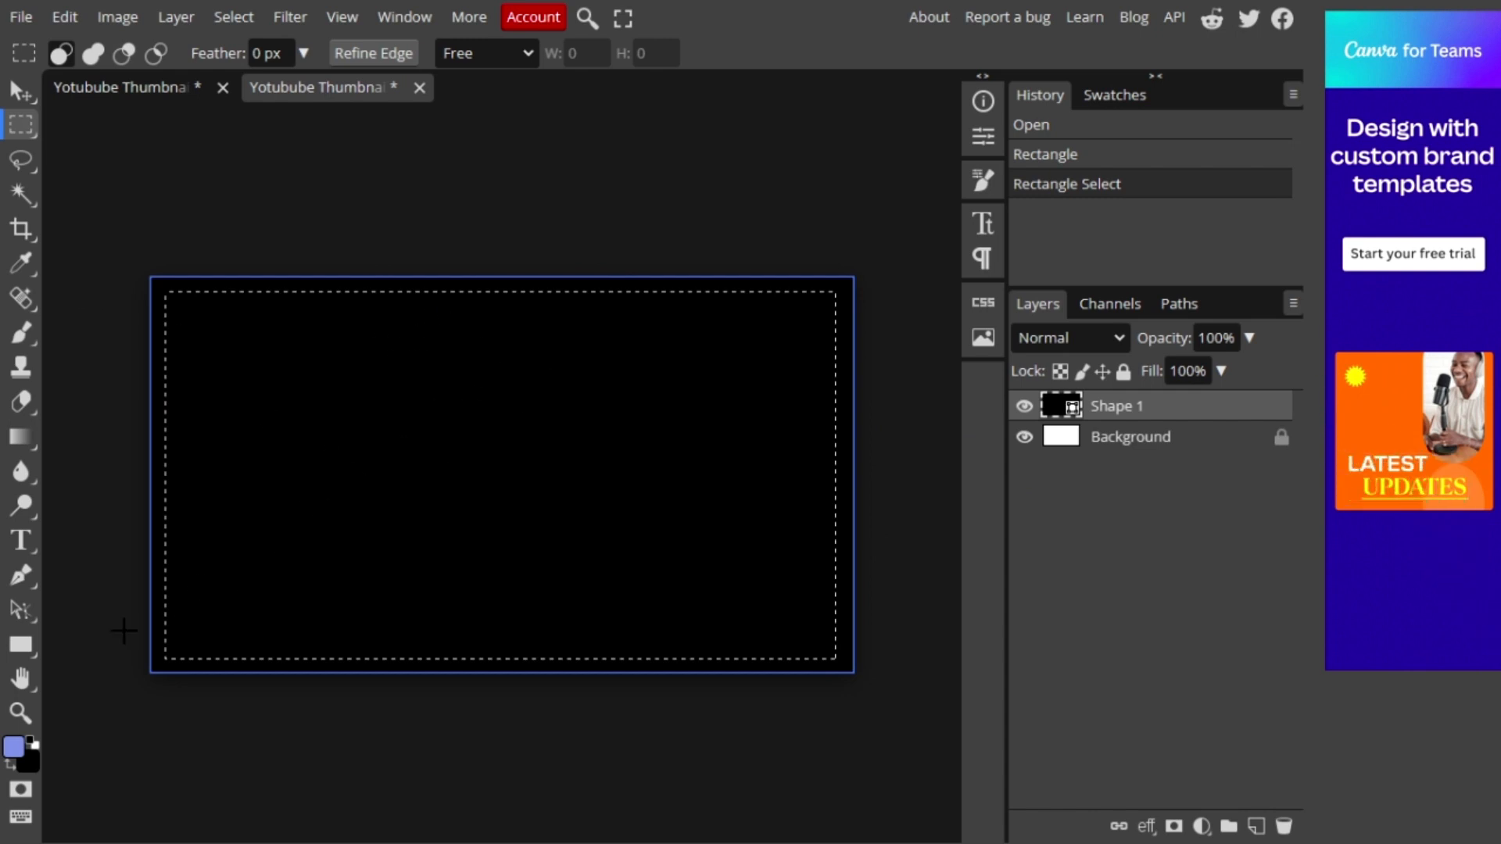
# Activate the Gradient tool and set the foreground colour to light blue 8197eb.
pyautogui.click(21, 444)
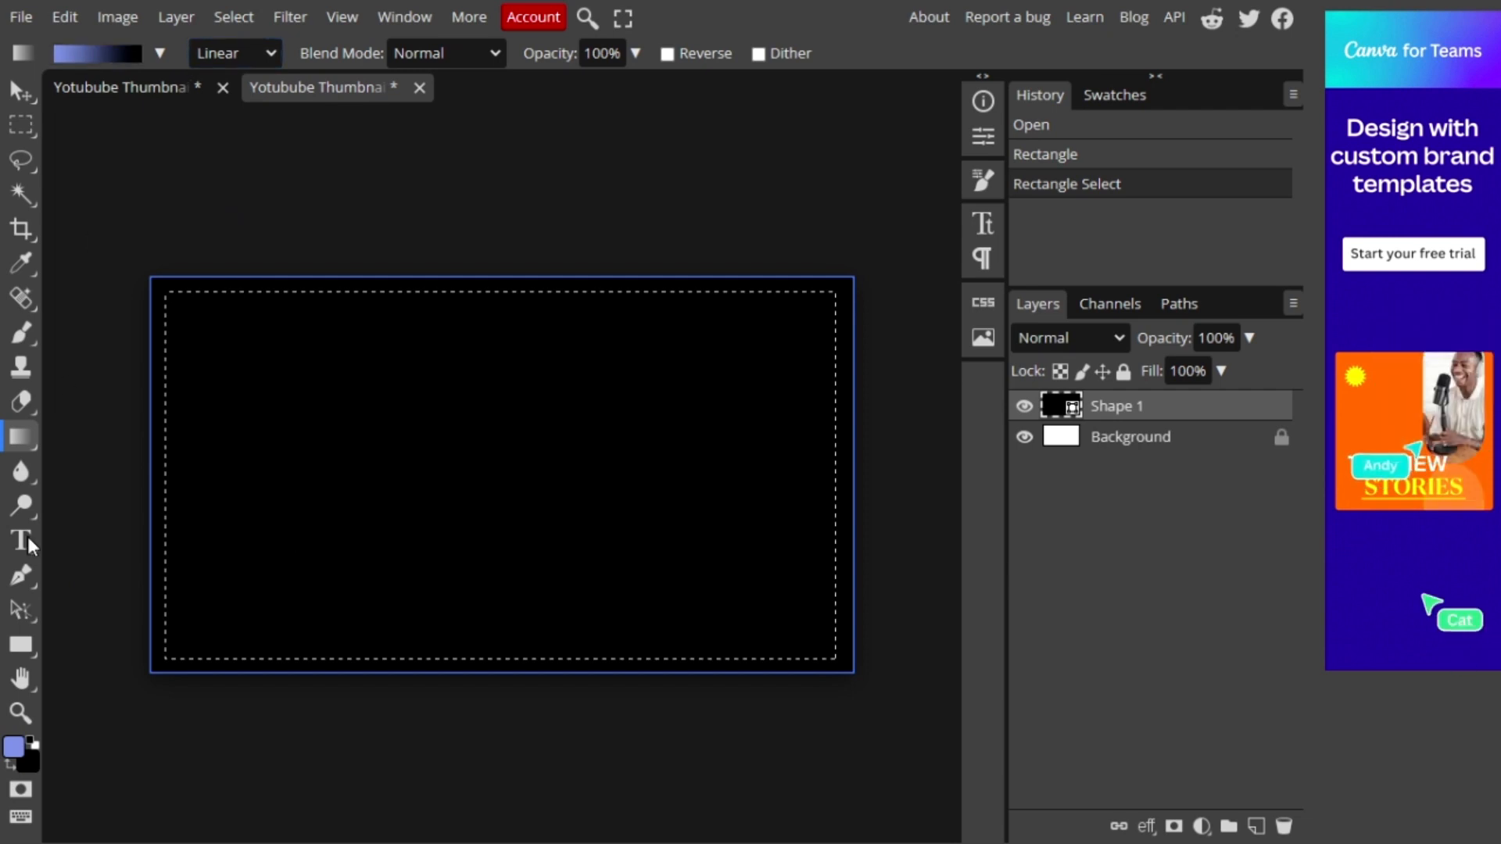
pyautogui.click(14, 745)
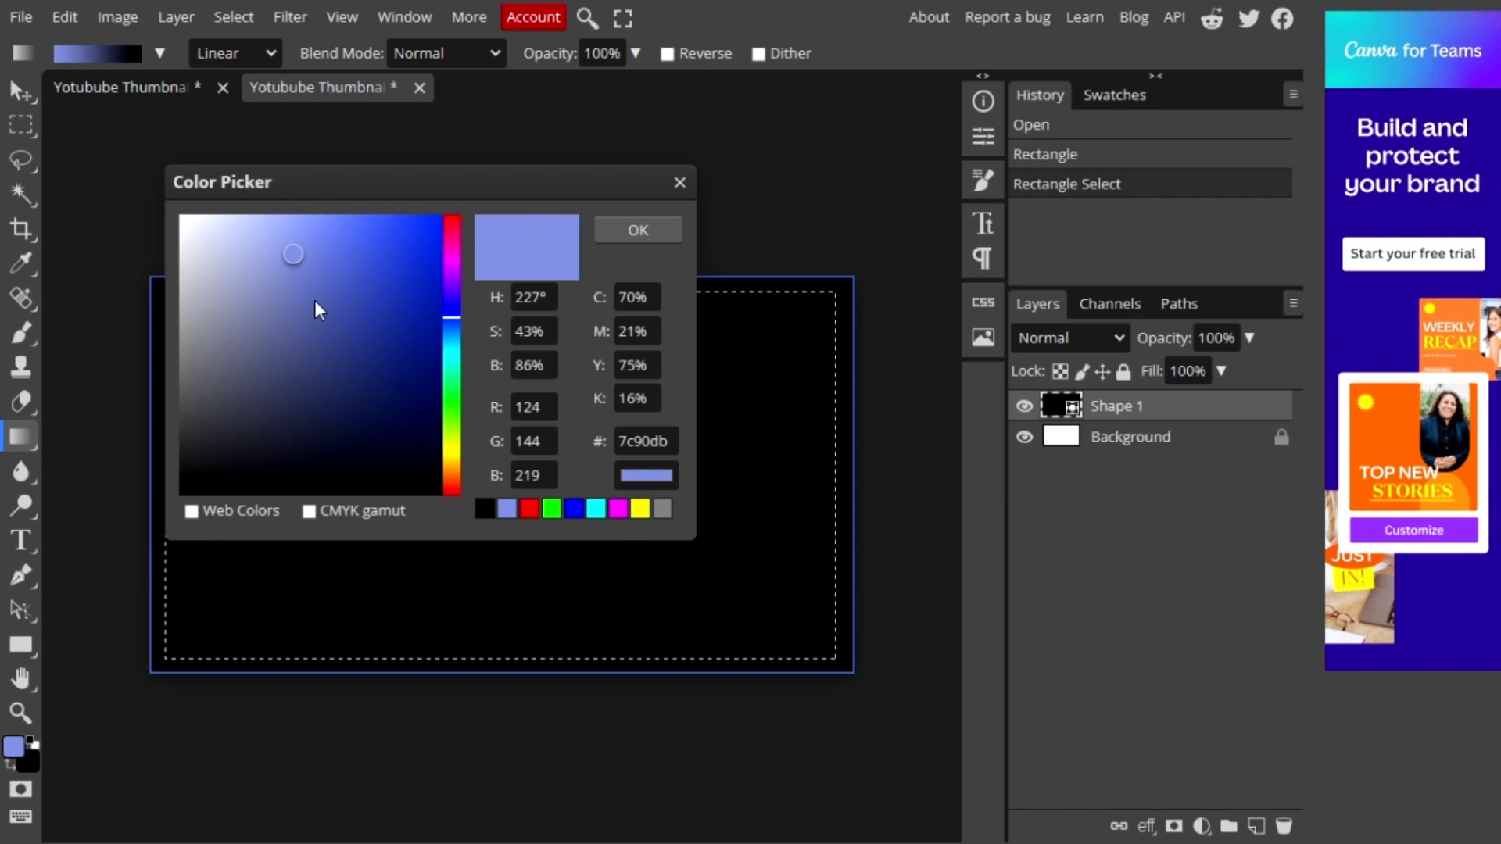
pyautogui.moveTo(318, 308); pyautogui.dragTo(306, 252)
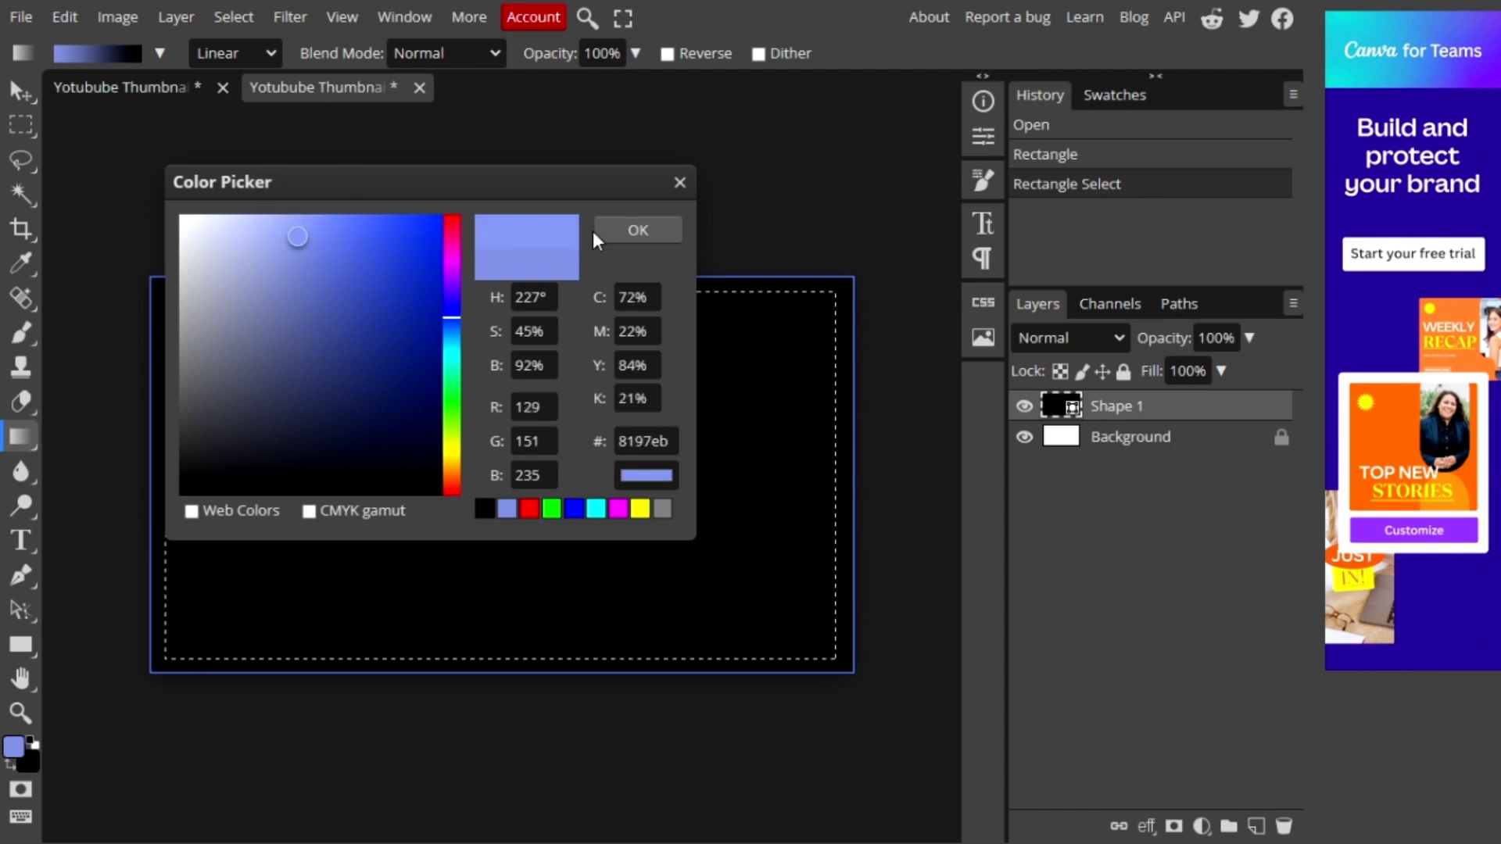
pyautogui.click(599, 234)
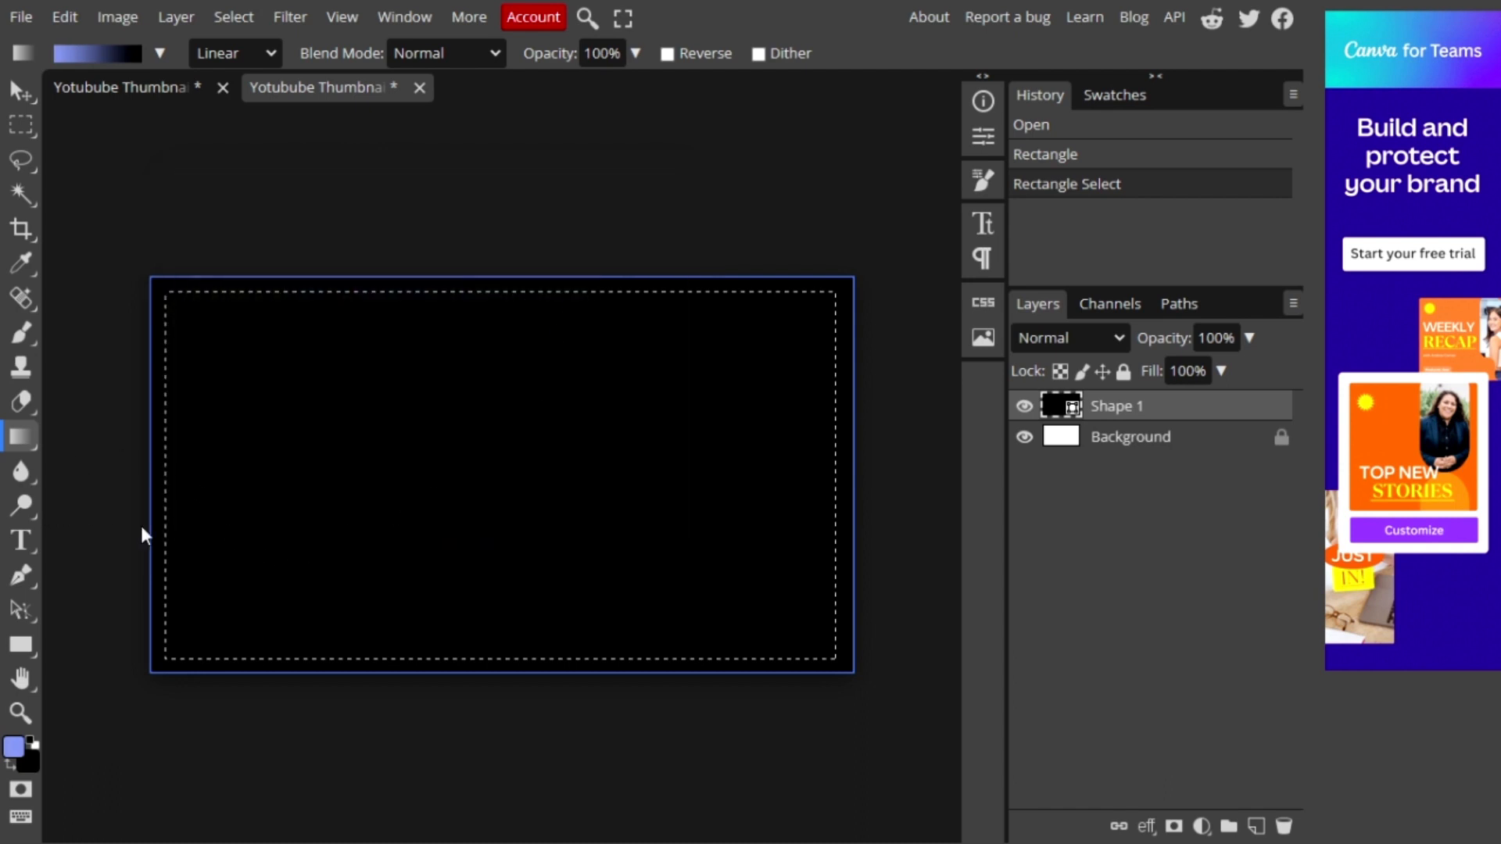
# Try the gradient on the black rectangle's shape layer and rasterize that layer.
pyautogui.click(235, 616)
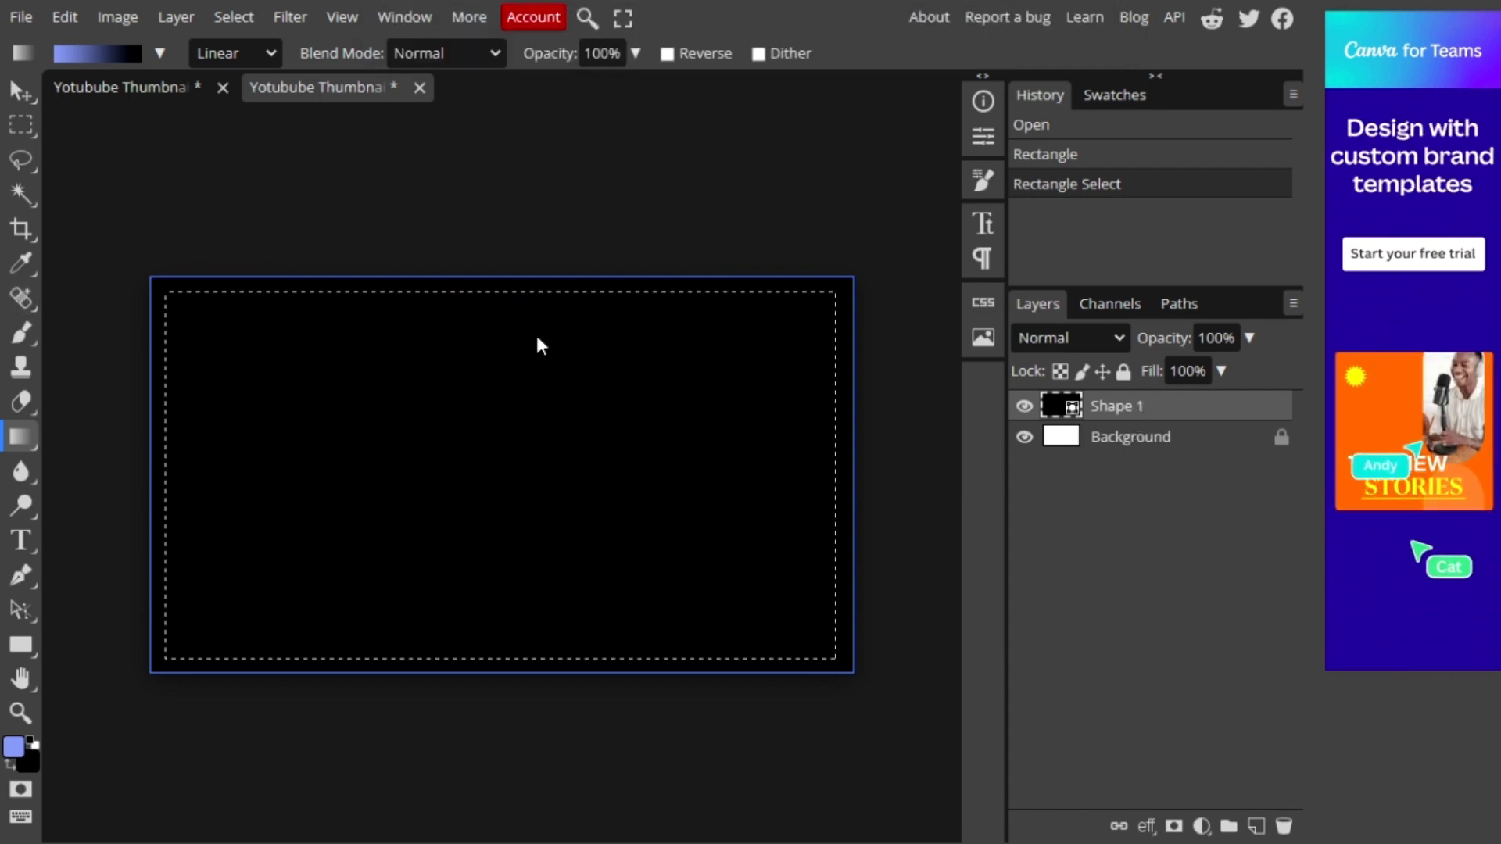
pyautogui.rightClick(1149, 411)
pyautogui.click(1047, 510)
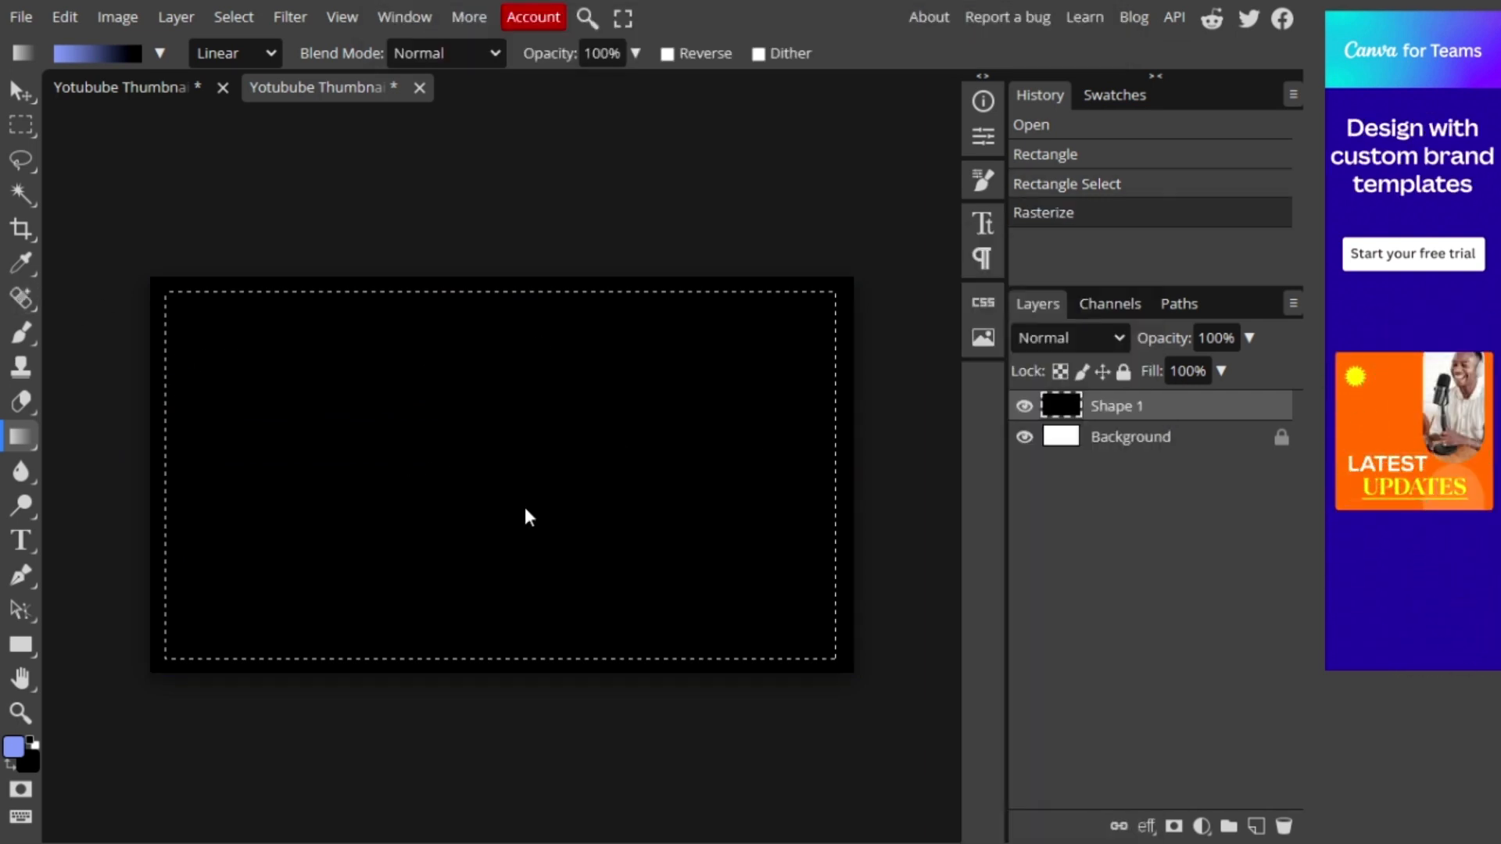
# Fill the selection with a linear light-blue-to-black gradient, trying several diagonal directions and lengths.
pyautogui.moveTo(402, 530); pyautogui.dragTo(771, 419)
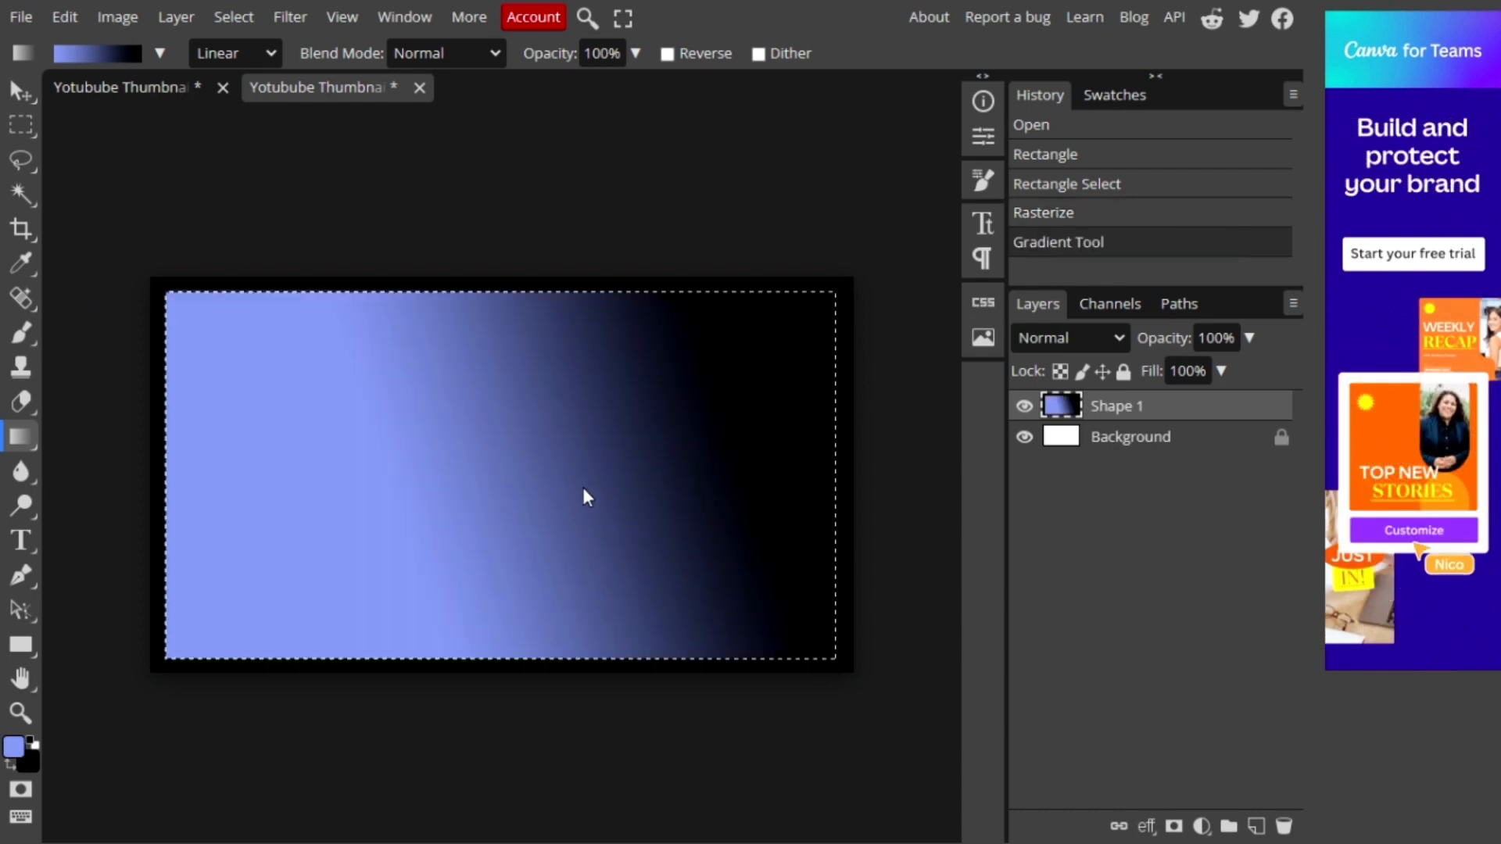
pyautogui.moveTo(182, 641); pyautogui.dragTo(941, 258)
pyautogui.moveTo(295, 519); pyautogui.dragTo(896, 273)
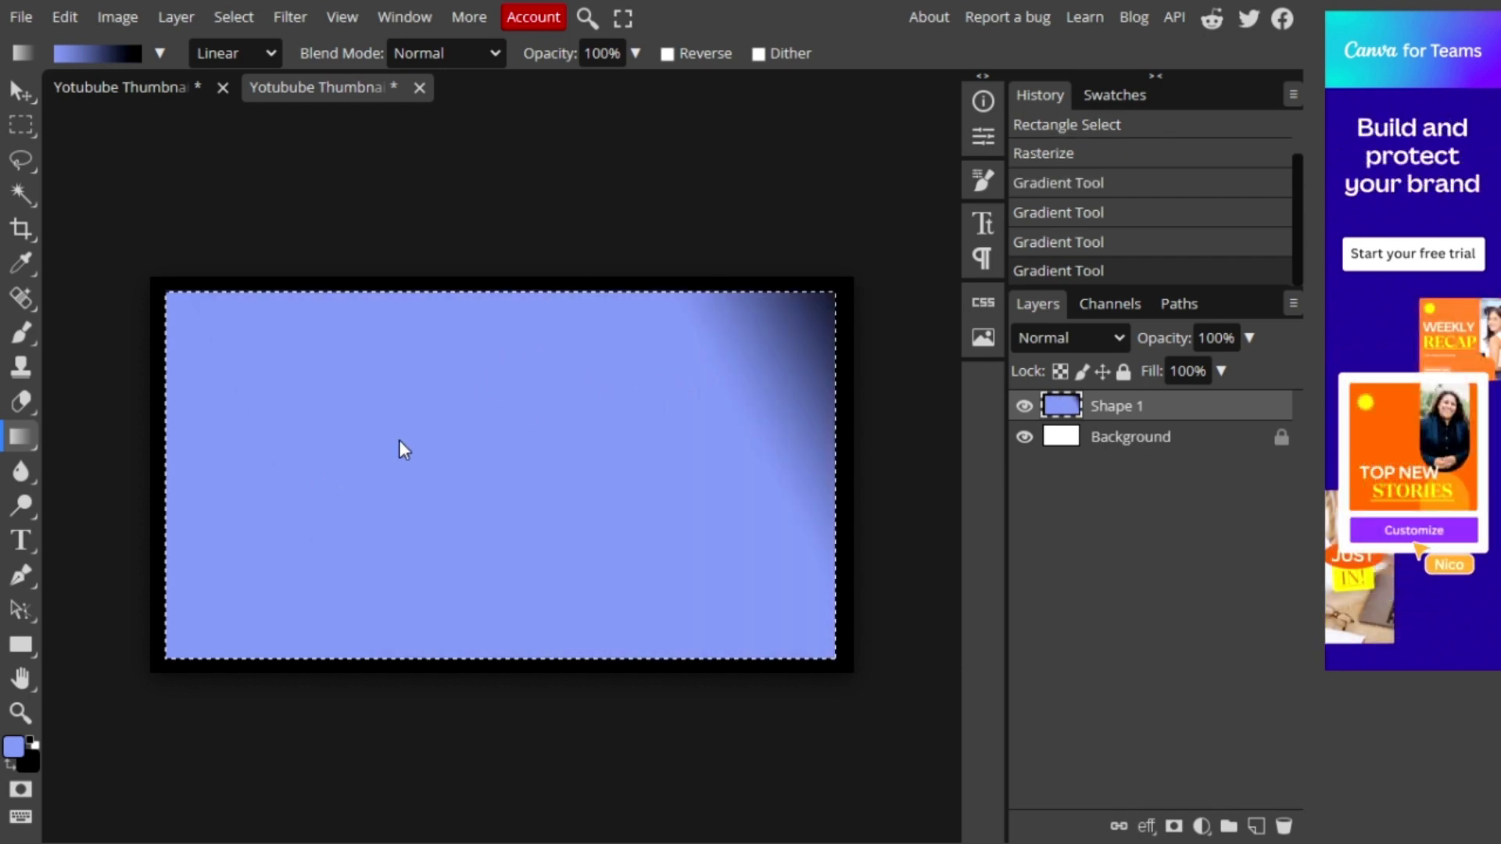
pyautogui.moveTo(318, 470); pyautogui.dragTo(947, 269)
pyautogui.moveTo(406, 431); pyautogui.dragTo(1046, 234)
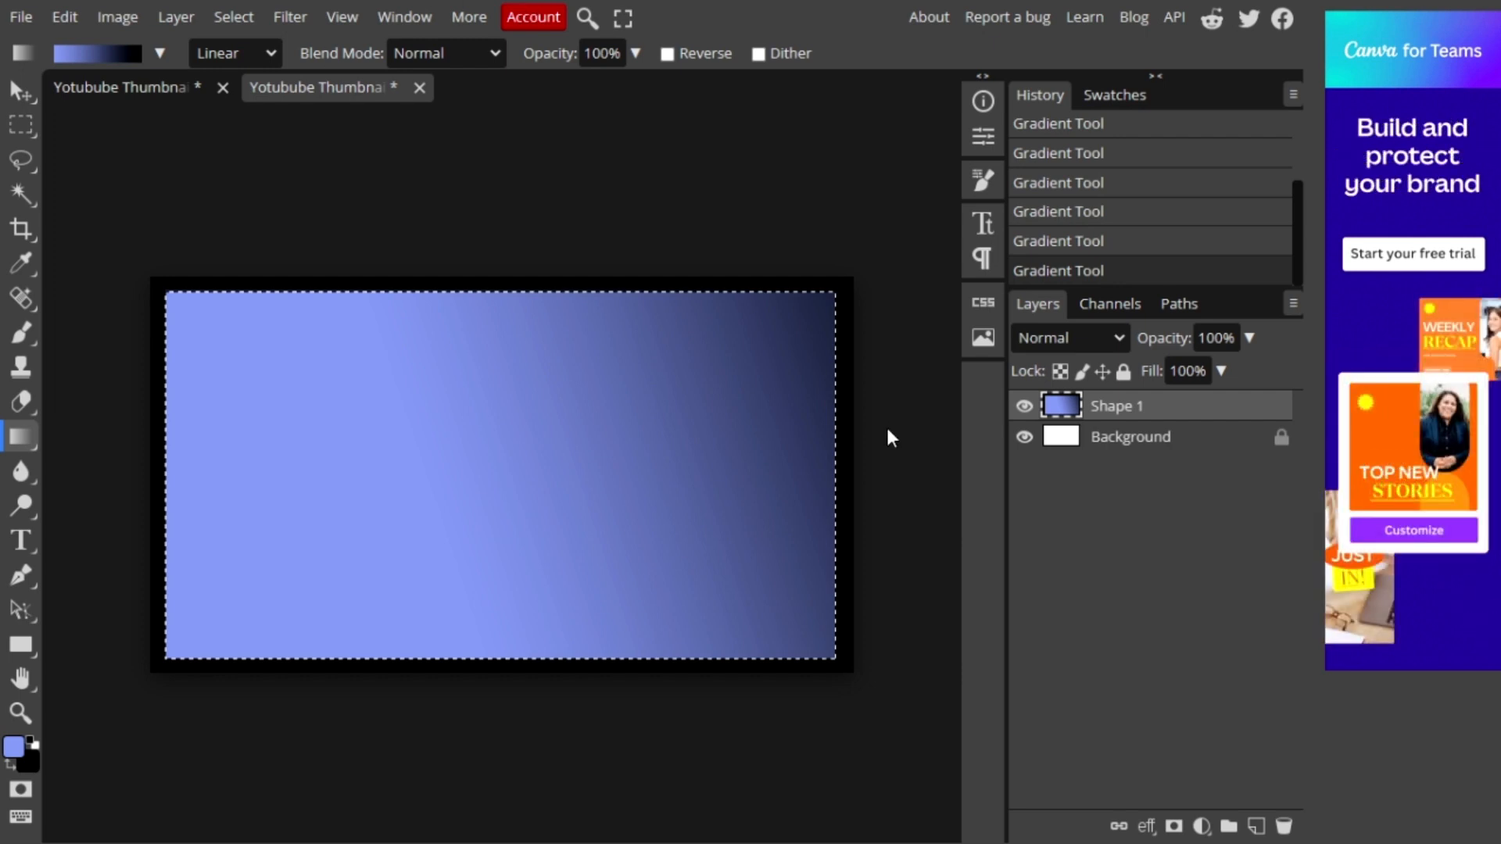
# Clear the selected area on the Background layer and undo all edits back to the blank white canvas.
pyautogui.click(1114, 442)
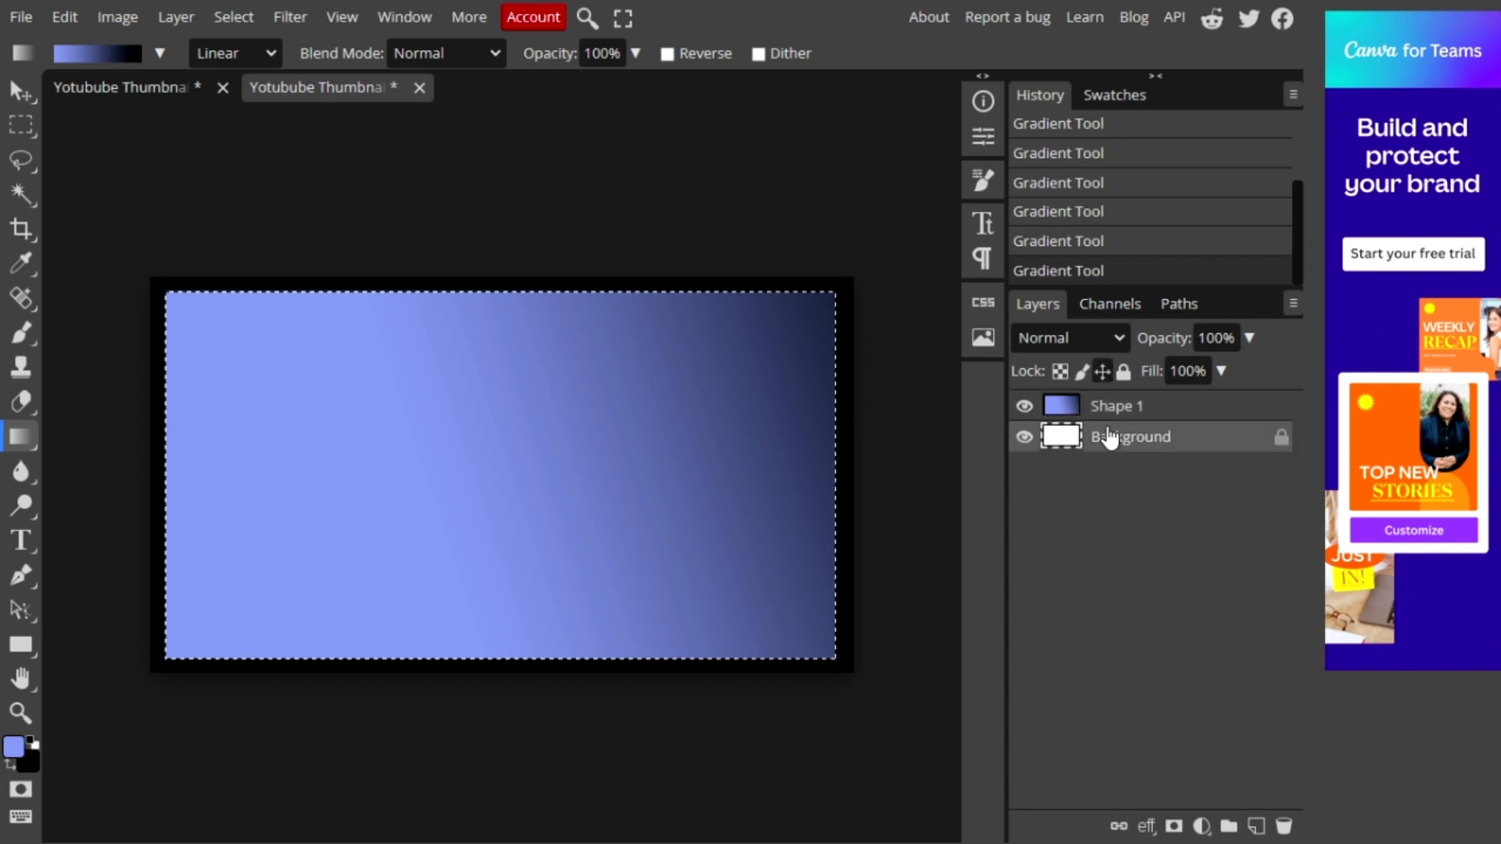
pyautogui.press('Delete')
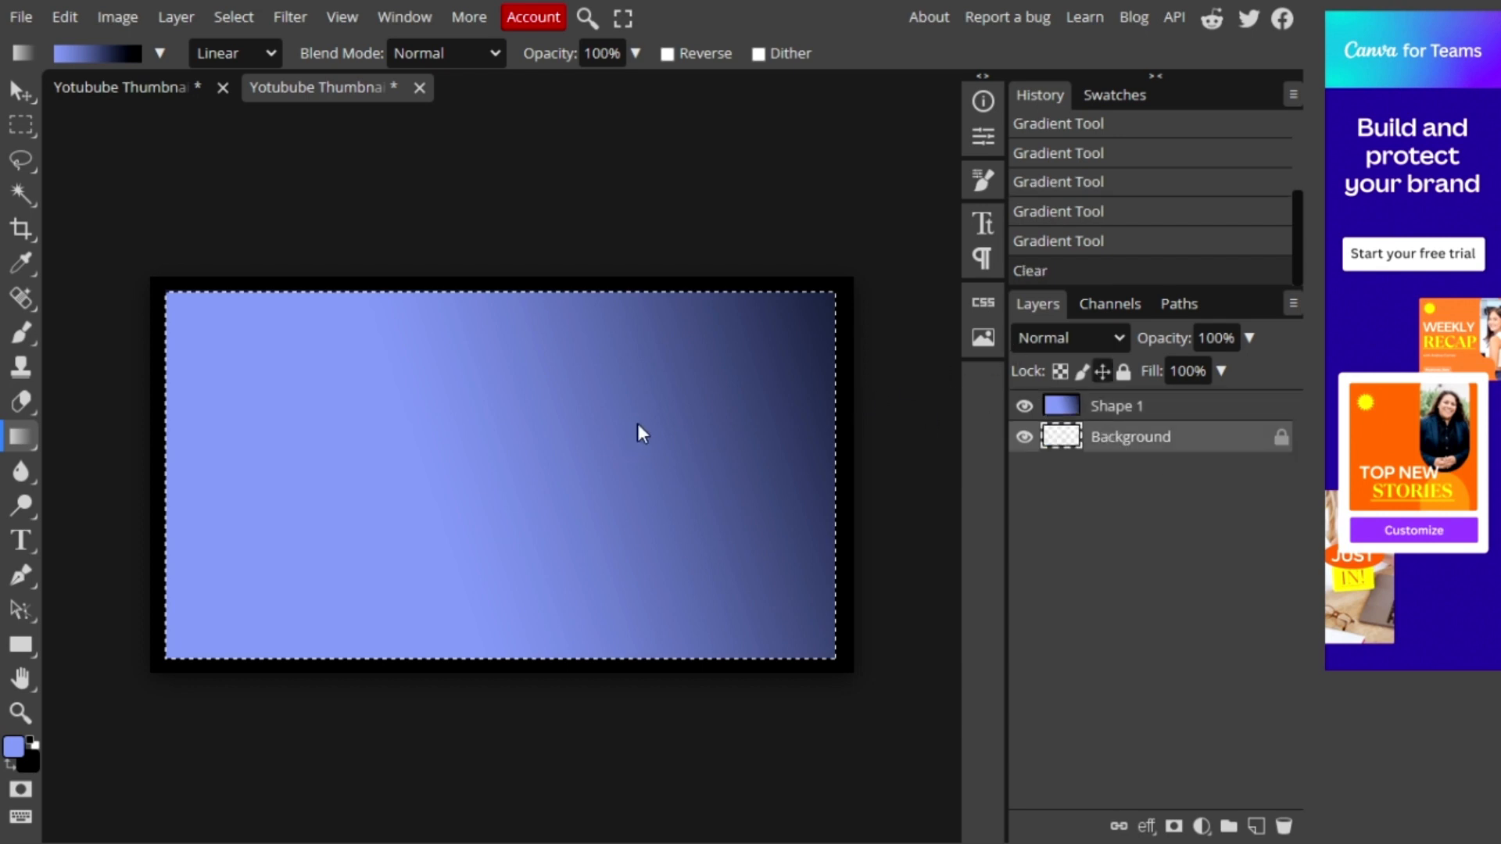
pyautogui.hotkey('ctrl', 'z')
pyautogui.hotkey('ctrl', 'z')
pyautogui.hotkey('ctrl', 'z')
pyautogui.hotkey('ctrl', 'z')
pyautogui.hotkey('ctrl', 'z')
pyautogui.hotkey('ctrl', 'z')
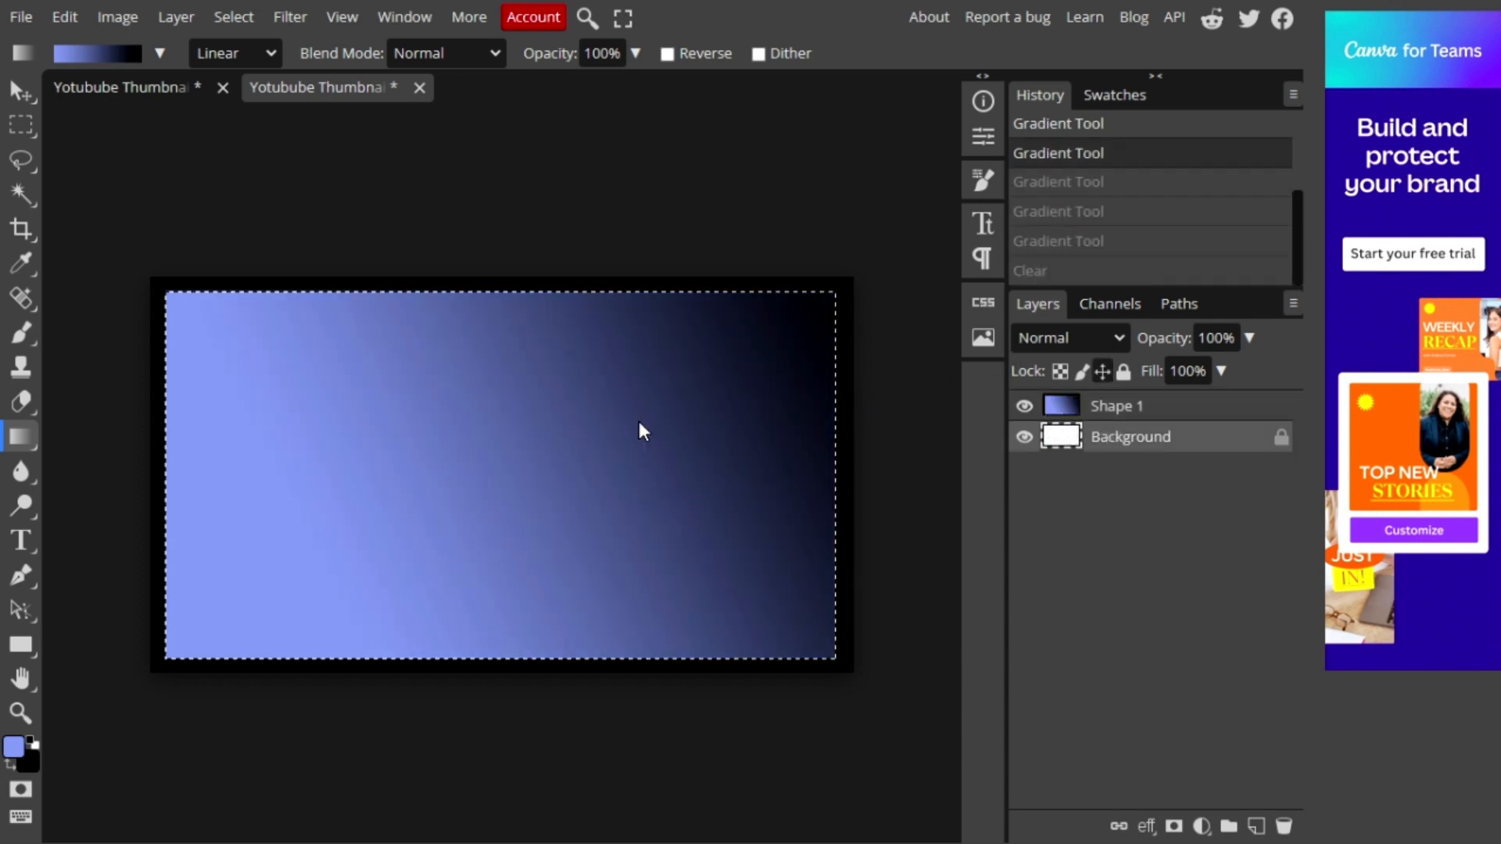
pyautogui.hotkey('ctrl', 'z')
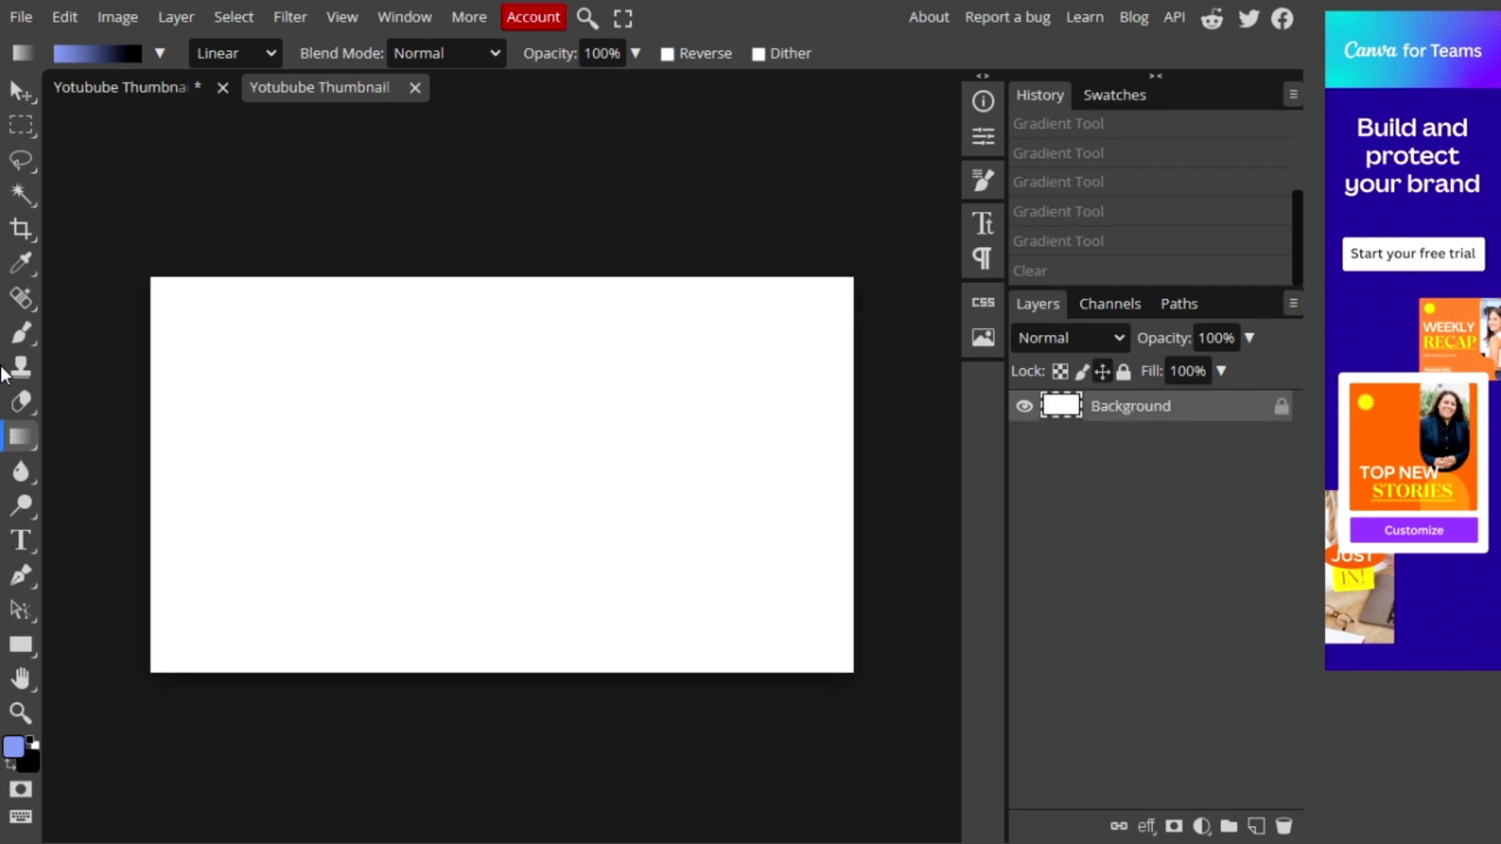
# Fill the blank Background layer with a linear light-blue-to-black gradient running diagonally, darkest towards the canvas's upper-right corner.
pyautogui.moveTo(272, 598); pyautogui.dragTo(938, 186)
pyautogui.moveTo(393, 485); pyautogui.dragTo(999, 245)
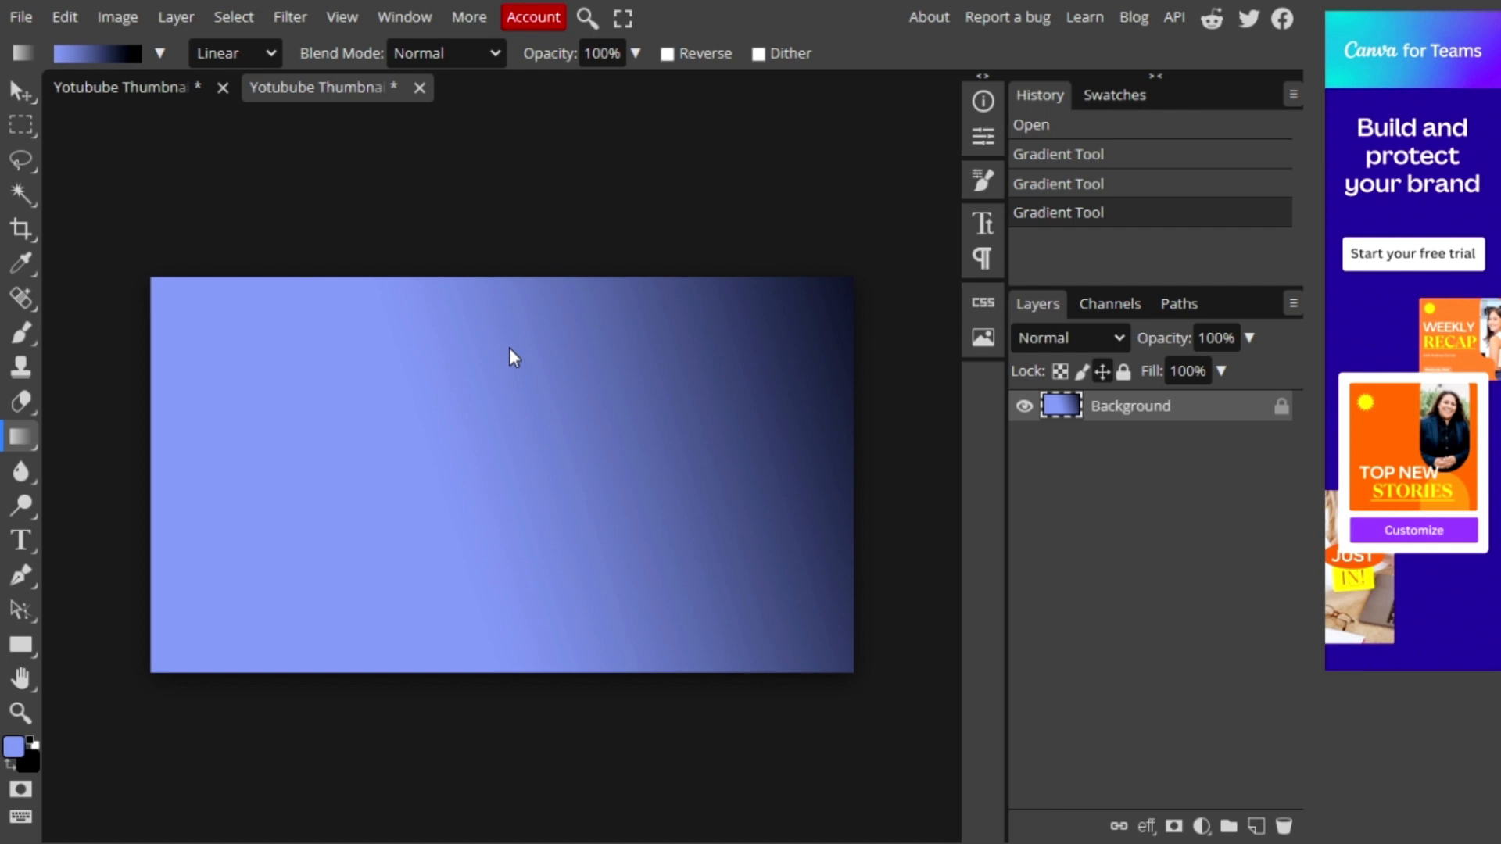
# Place the Python logo image with the removed background from the Downloads folder into the thumbnail as a new layer.
pyautogui.moveTo(65, 2)
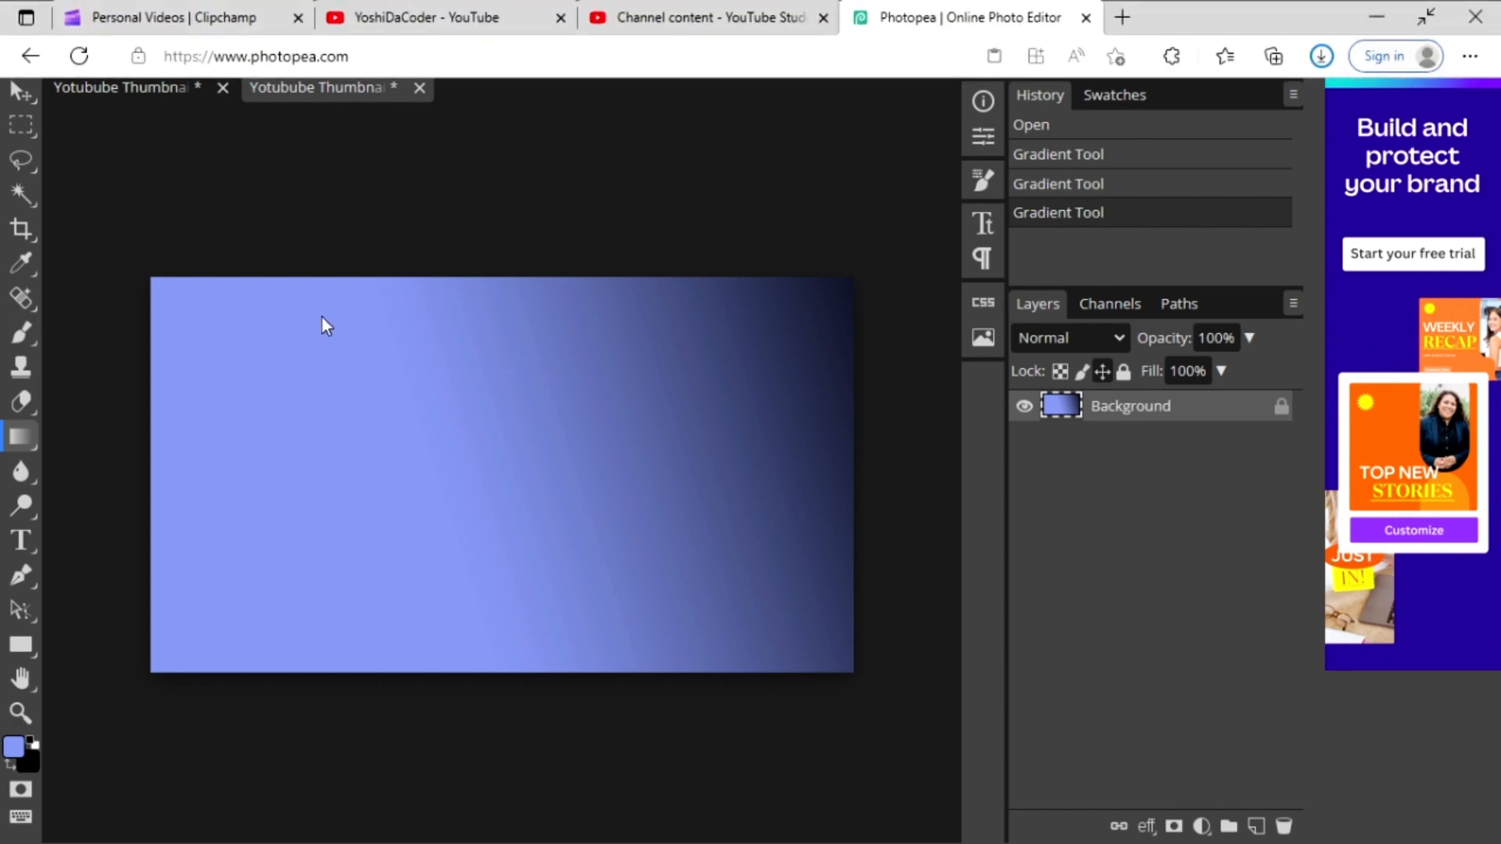
pyautogui.click(20, 17)
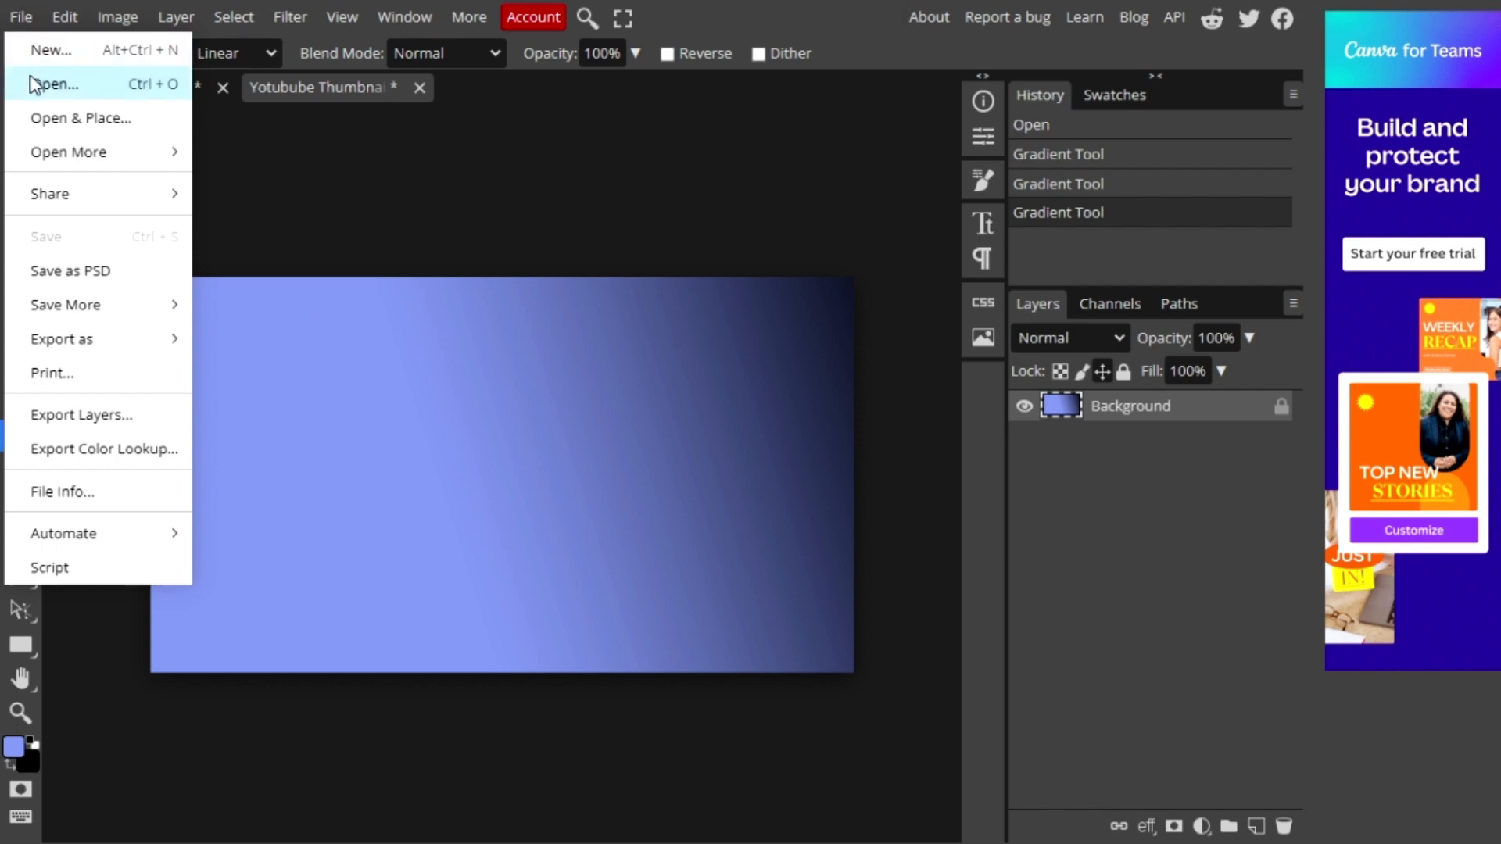
pyautogui.click(264, 279)
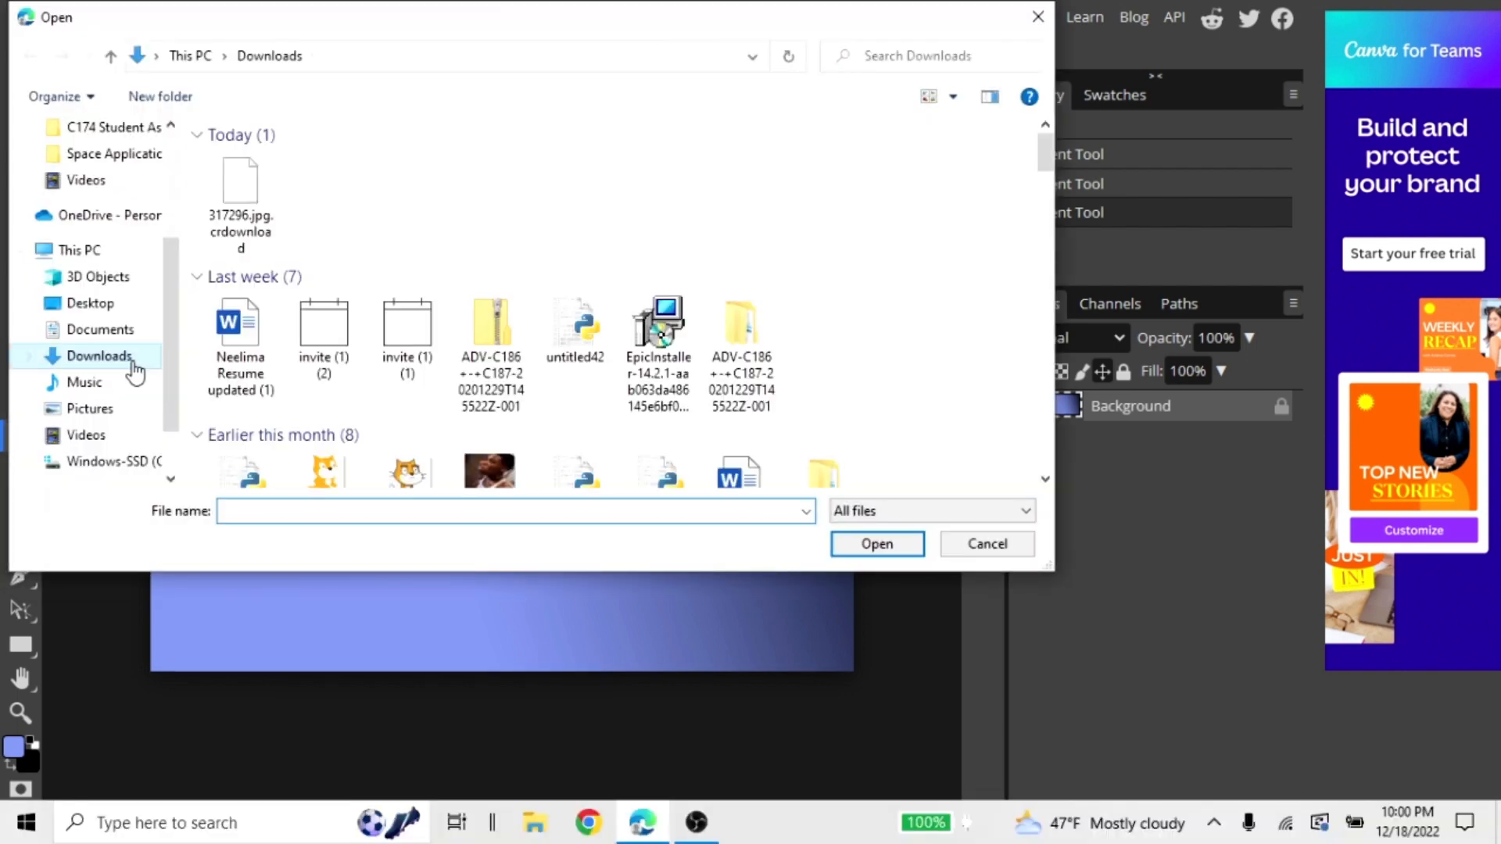
pyautogui.scroll(-4, 571, 353)
pyautogui.scroll(-2, 602, 332)
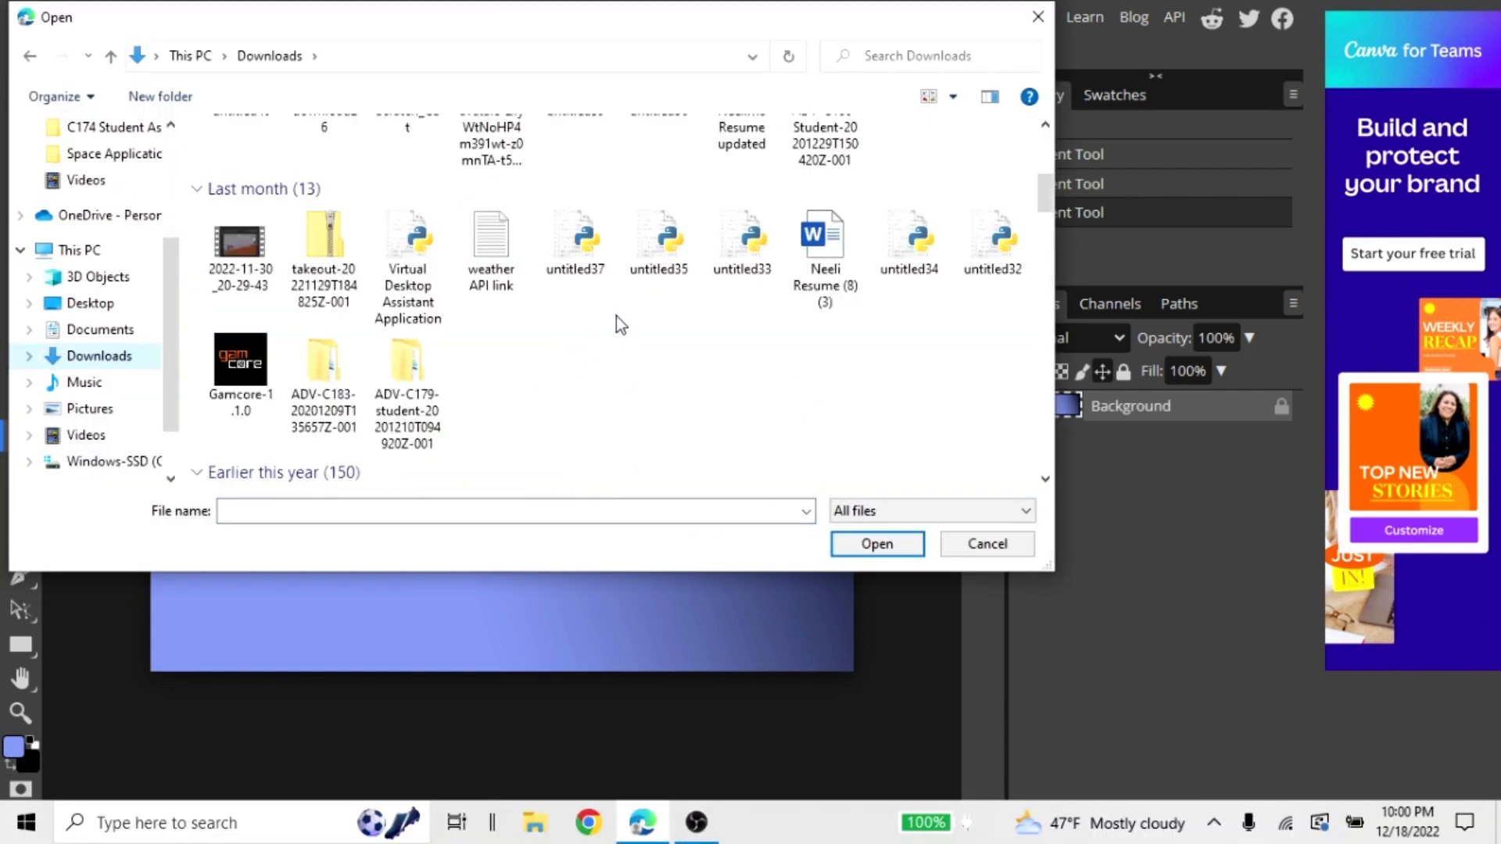
pyautogui.scroll(4, 616, 316)
pyautogui.scroll(-4, 618, 317)
pyautogui.scroll(-3, 618, 317)
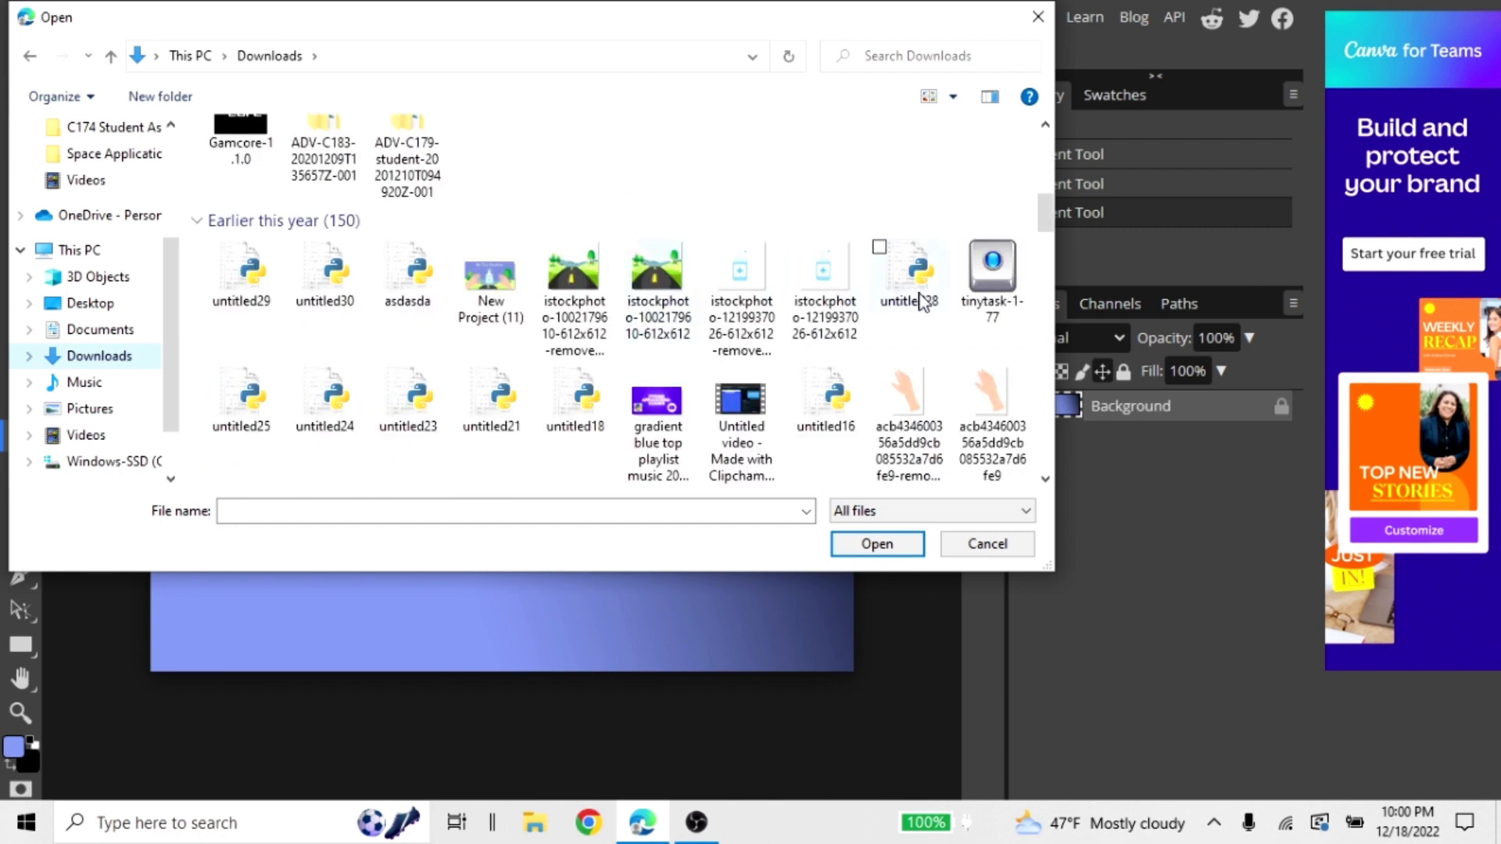
pyautogui.scroll(-1, 878, 274)
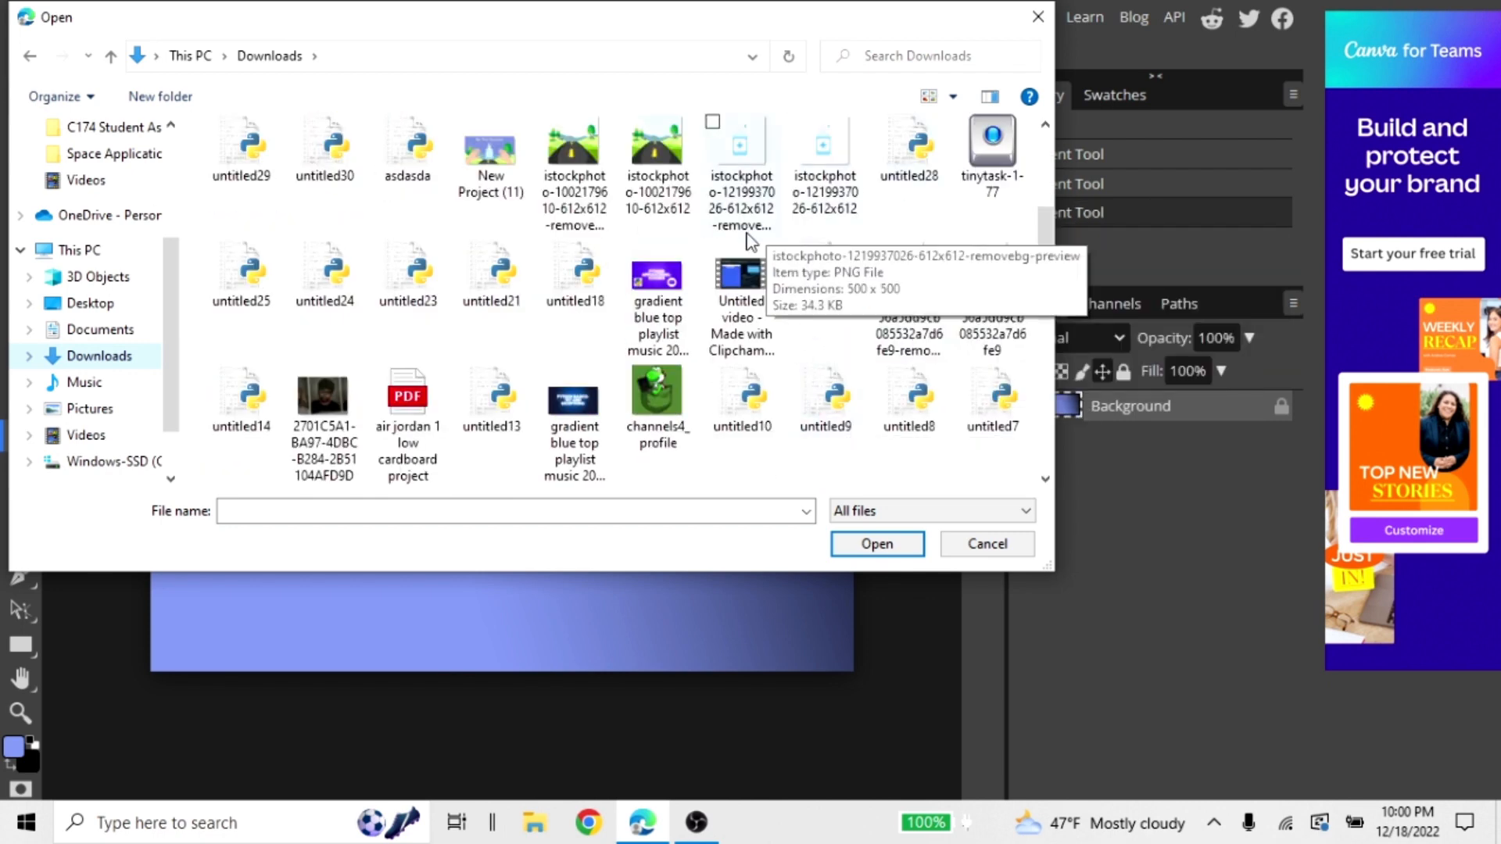
pyautogui.scroll(-1, 716, 426)
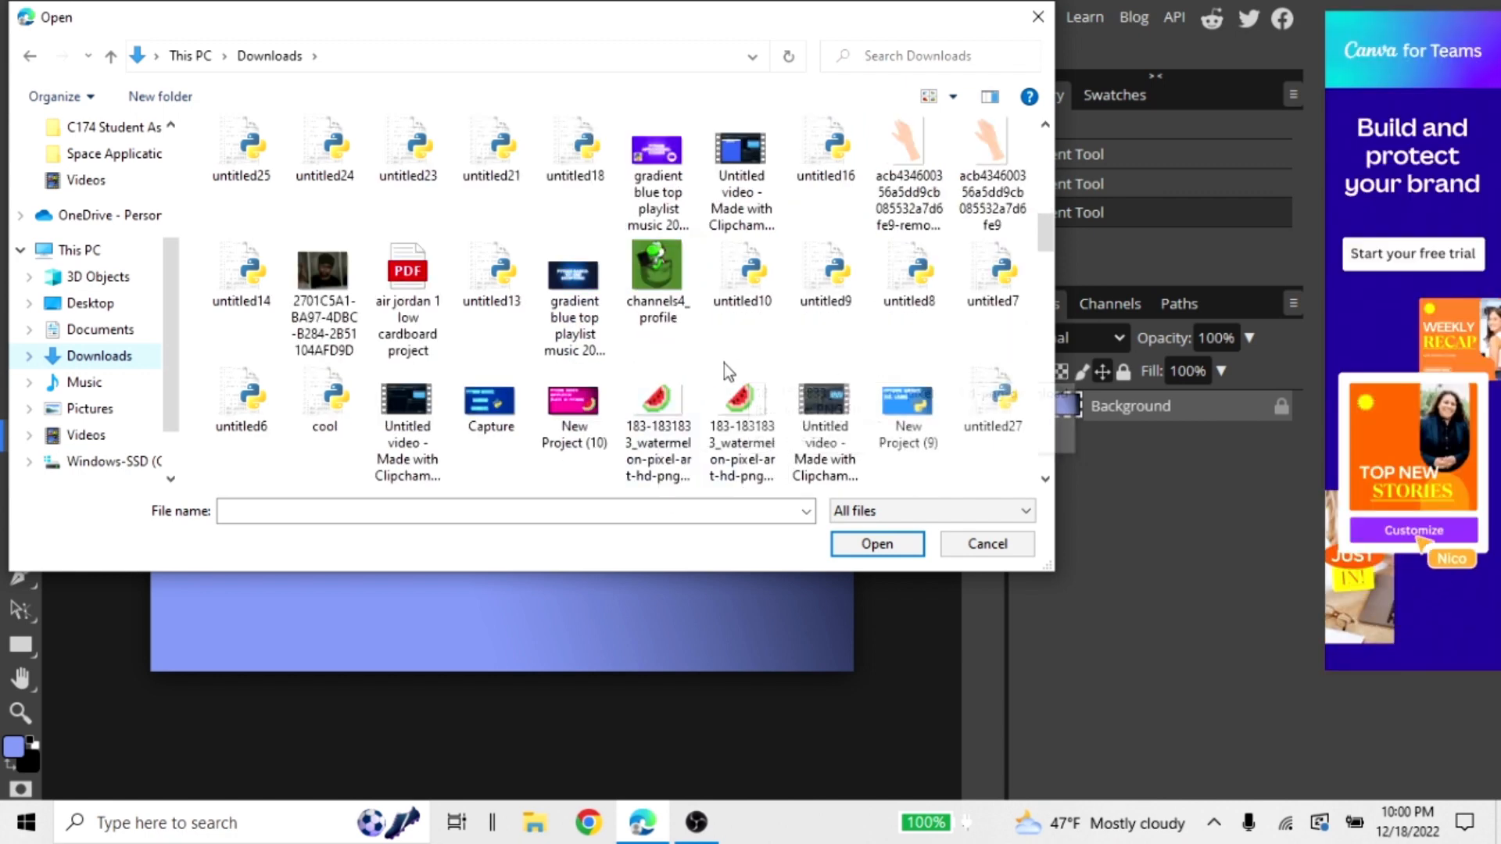
pyautogui.scroll(-1, 670, 364)
pyautogui.doubleClick(403, 399)
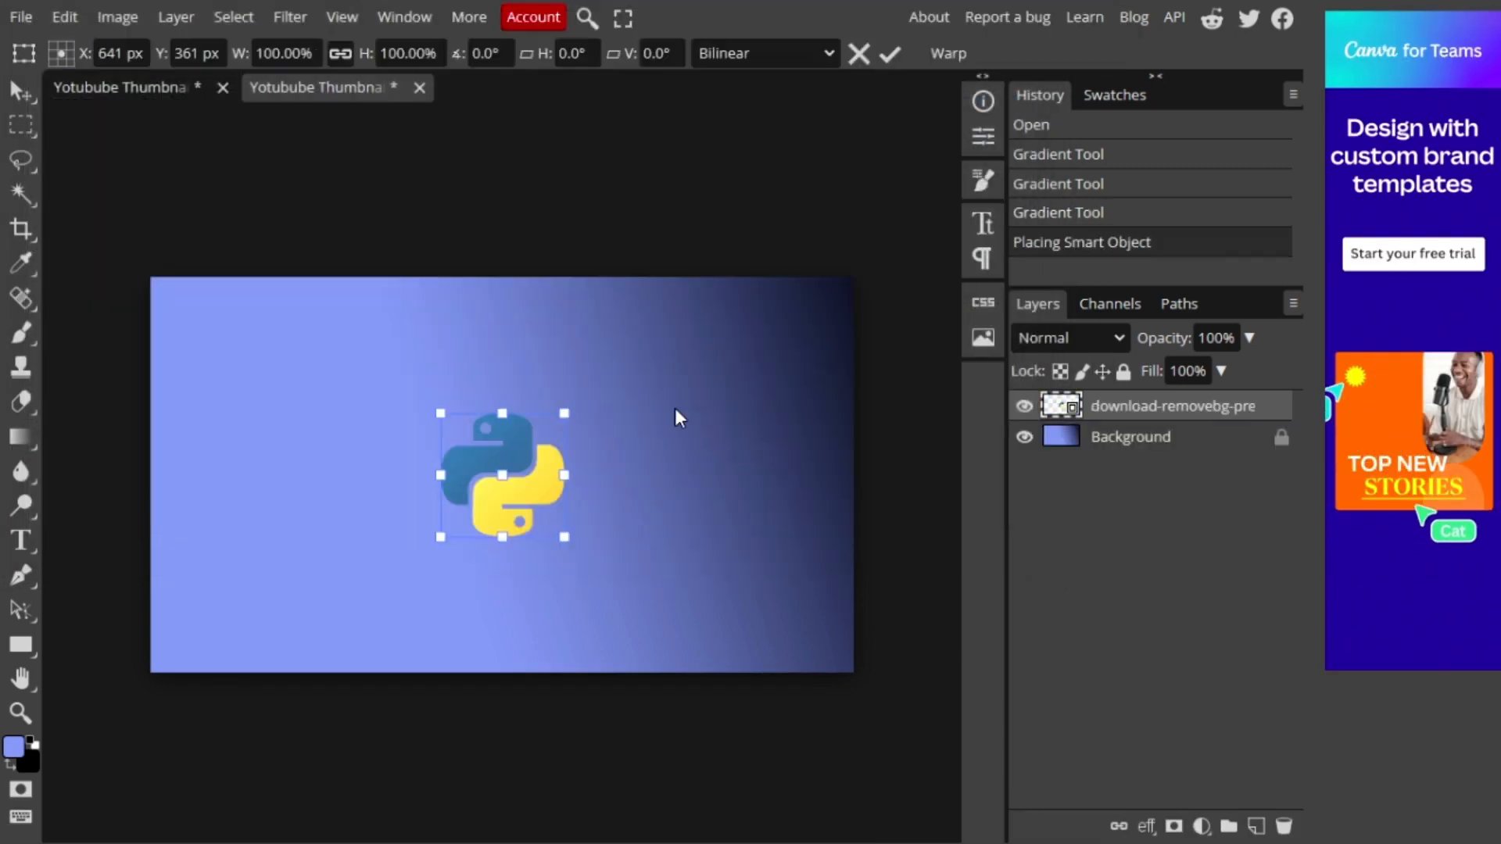
# Enlarge the placed Python logo and position it in the lower-right part of the canvas.
pyautogui.moveTo(502, 476); pyautogui.dragTo(672, 455)
pyautogui.moveTo(842, 305); pyautogui.dragTo(700, 446)
pyautogui.moveTo(626, 550); pyautogui.dragTo(725, 538)
# Add a text box across the upper part of the canvas with the title "Python Basics: The Class" in Boogaloo.
pyautogui.click(39, 534)
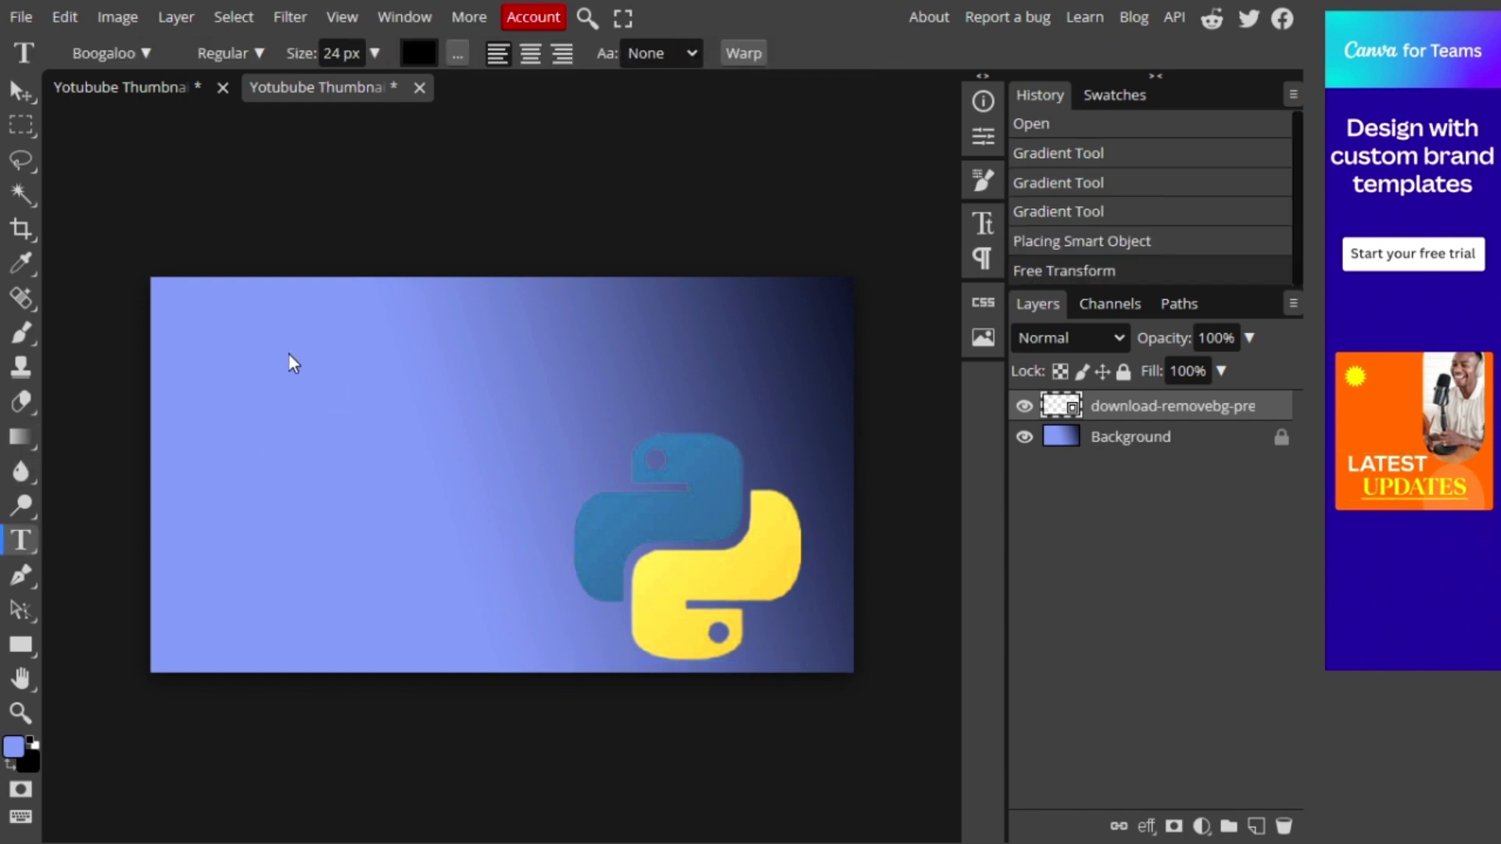
pyautogui.moveTo(255, 342); pyautogui.dragTo(651, 448)
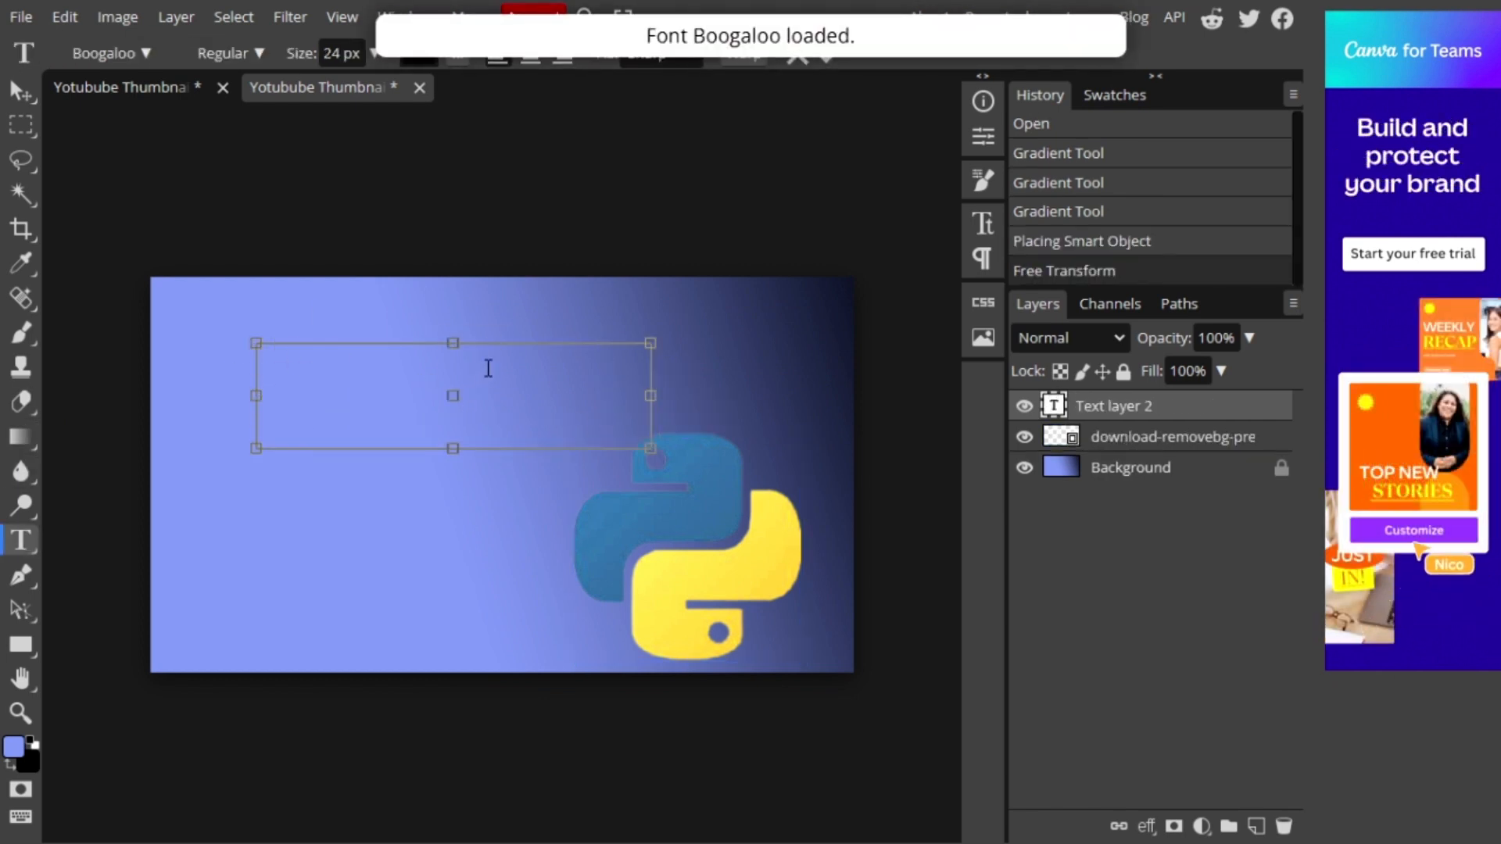
pyautogui.write('Py')
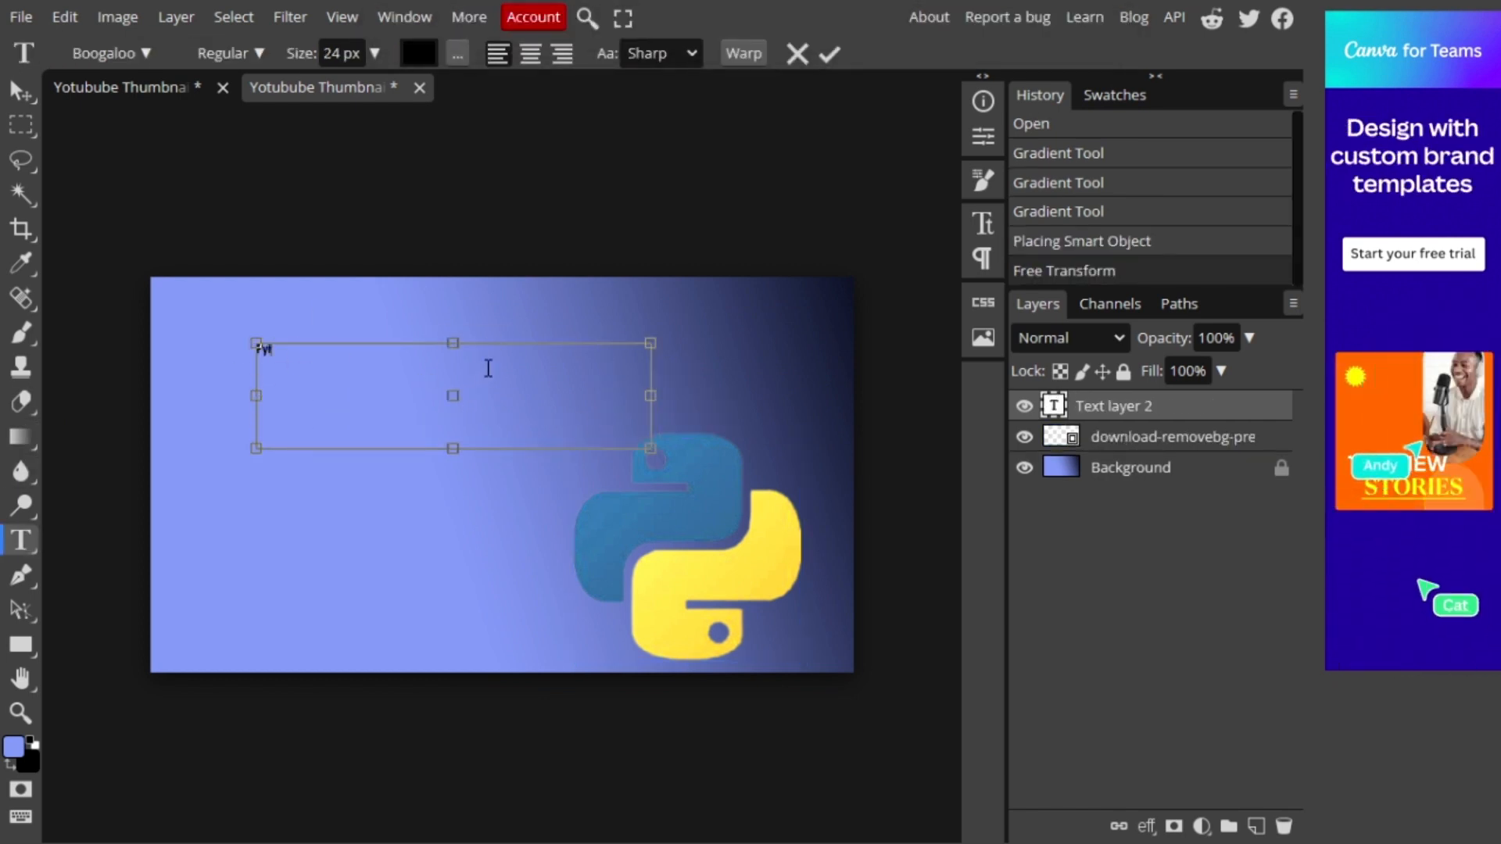
pyautogui.write('thon Basics')
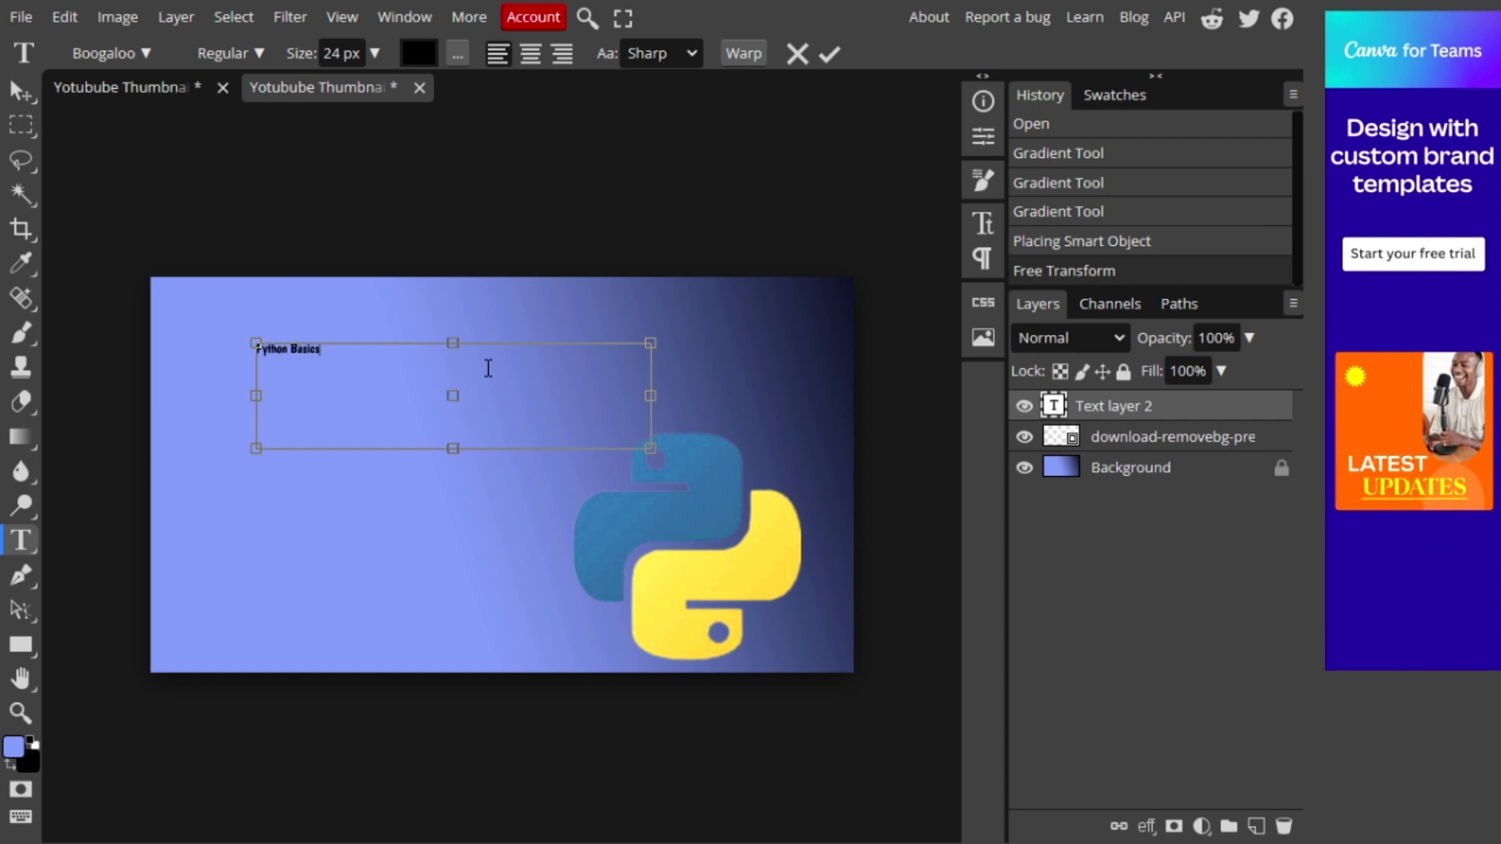
pyautogui.write(': The Class')
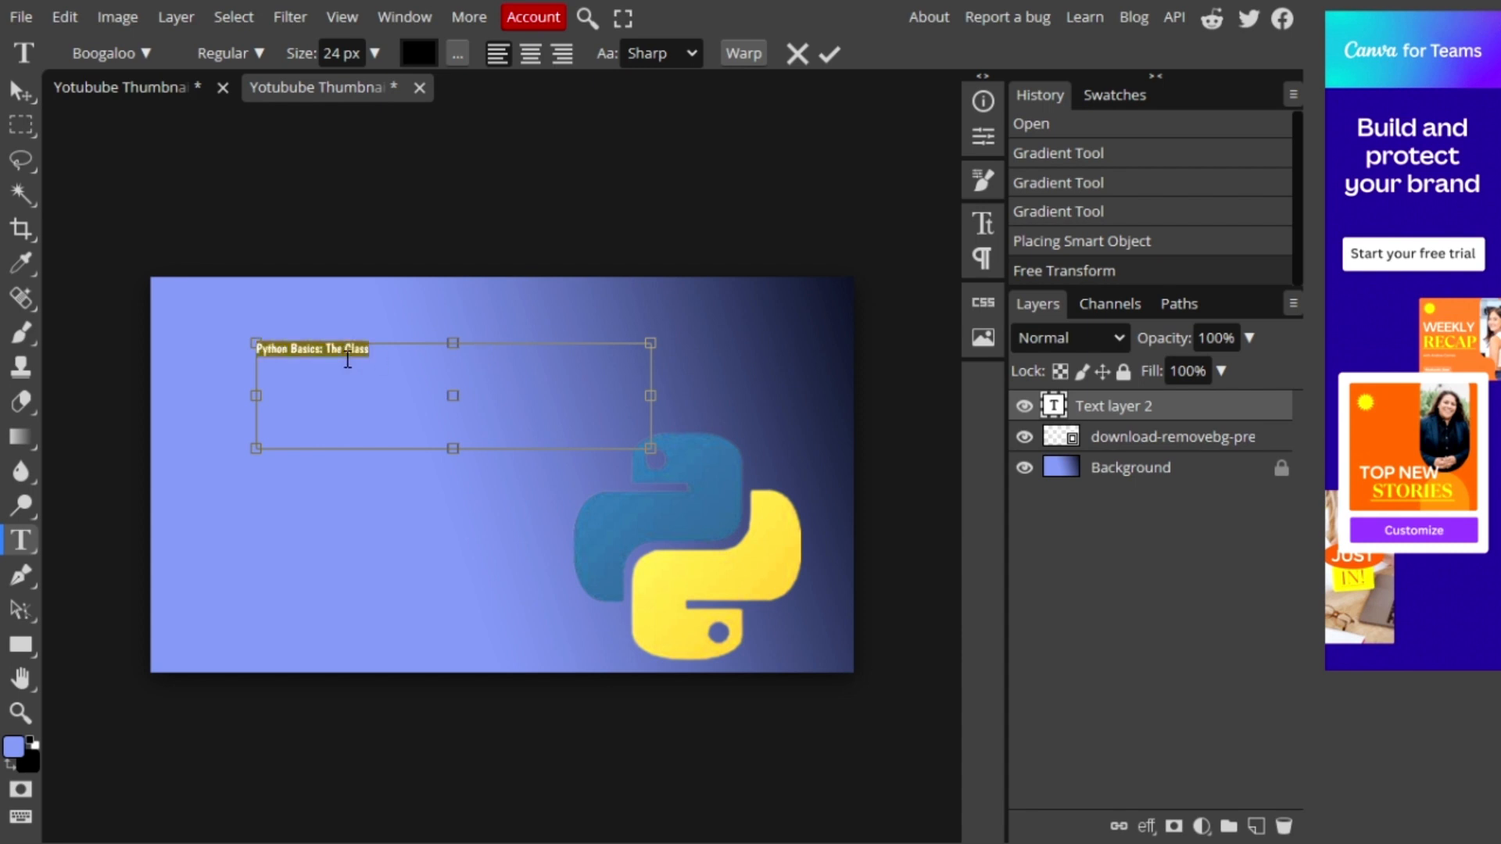
# Set the font size of the whole title text to 150 px.
pyautogui.click(375, 53)
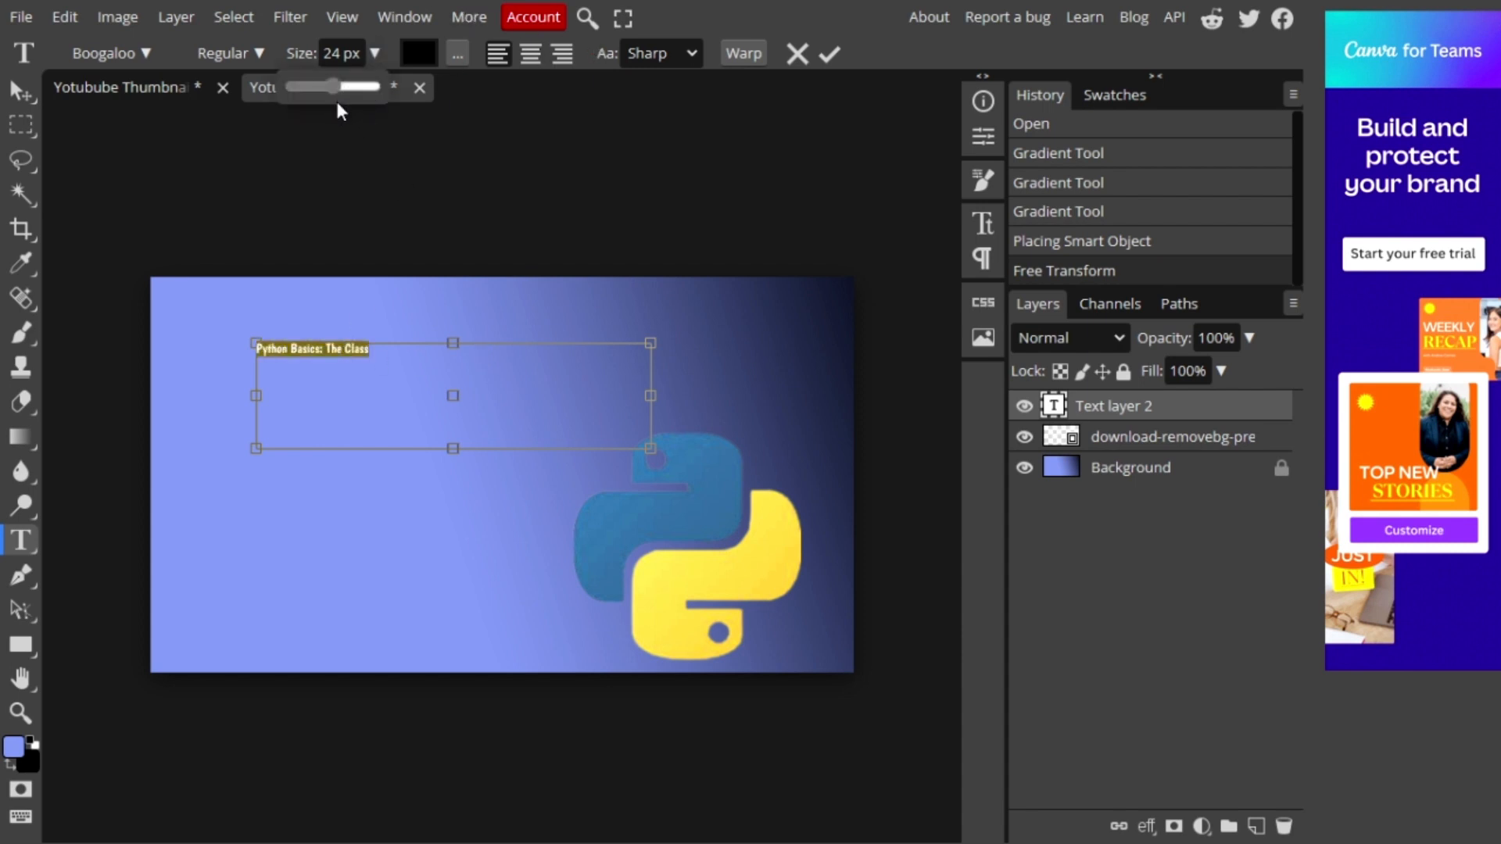
pyautogui.moveTo(344, 87); pyautogui.dragTo(379, 86)
pyautogui.click(843, 255)
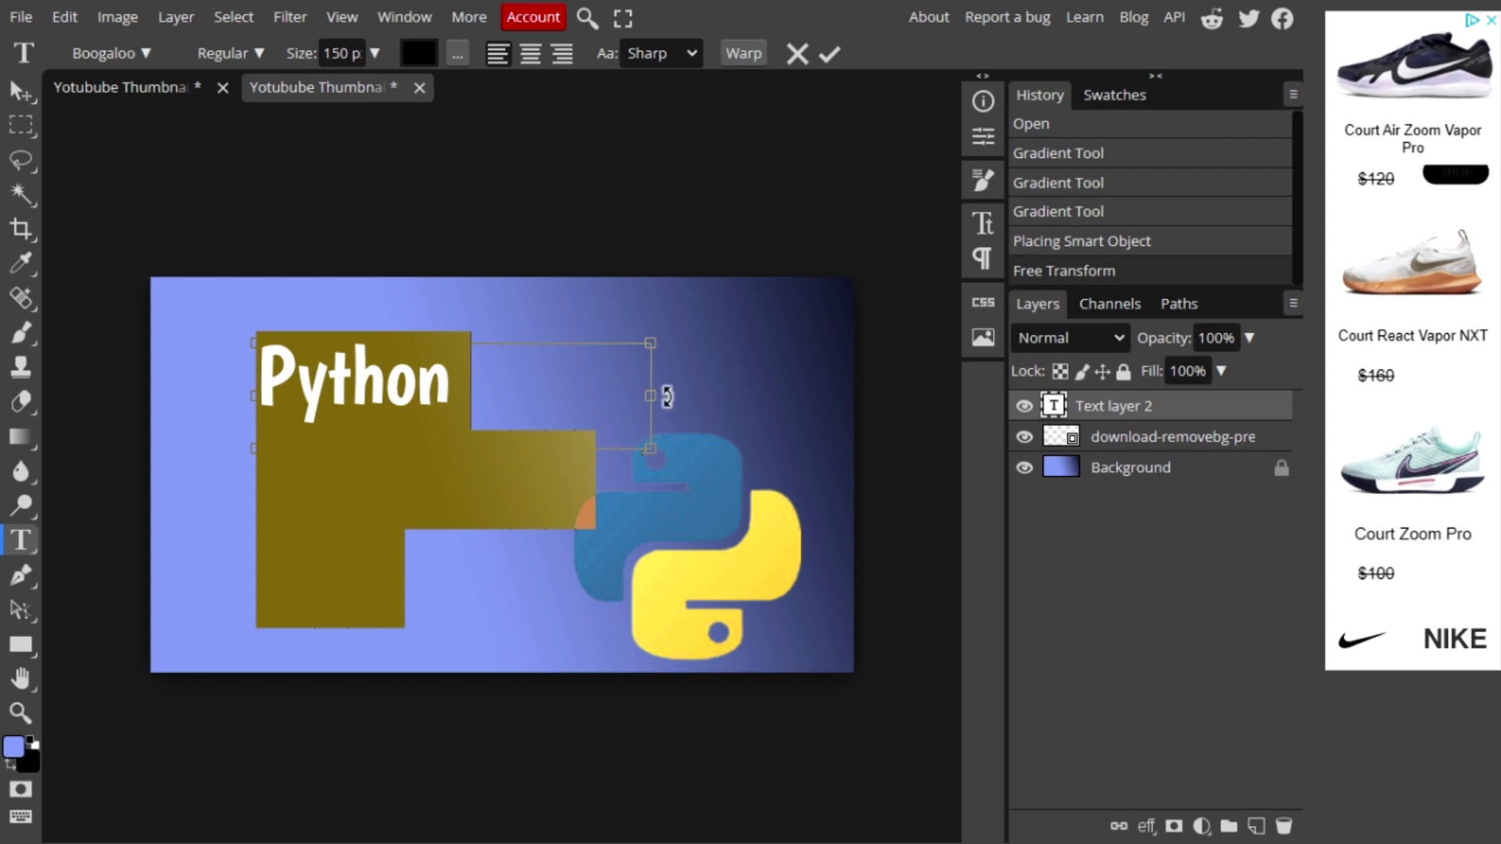
# Resize the title's text box so it wraps onto two lines, "Python Basics:" and "The Class", both fully inside the box.
pyautogui.moveTo(650, 396); pyautogui.dragTo(770, 396)
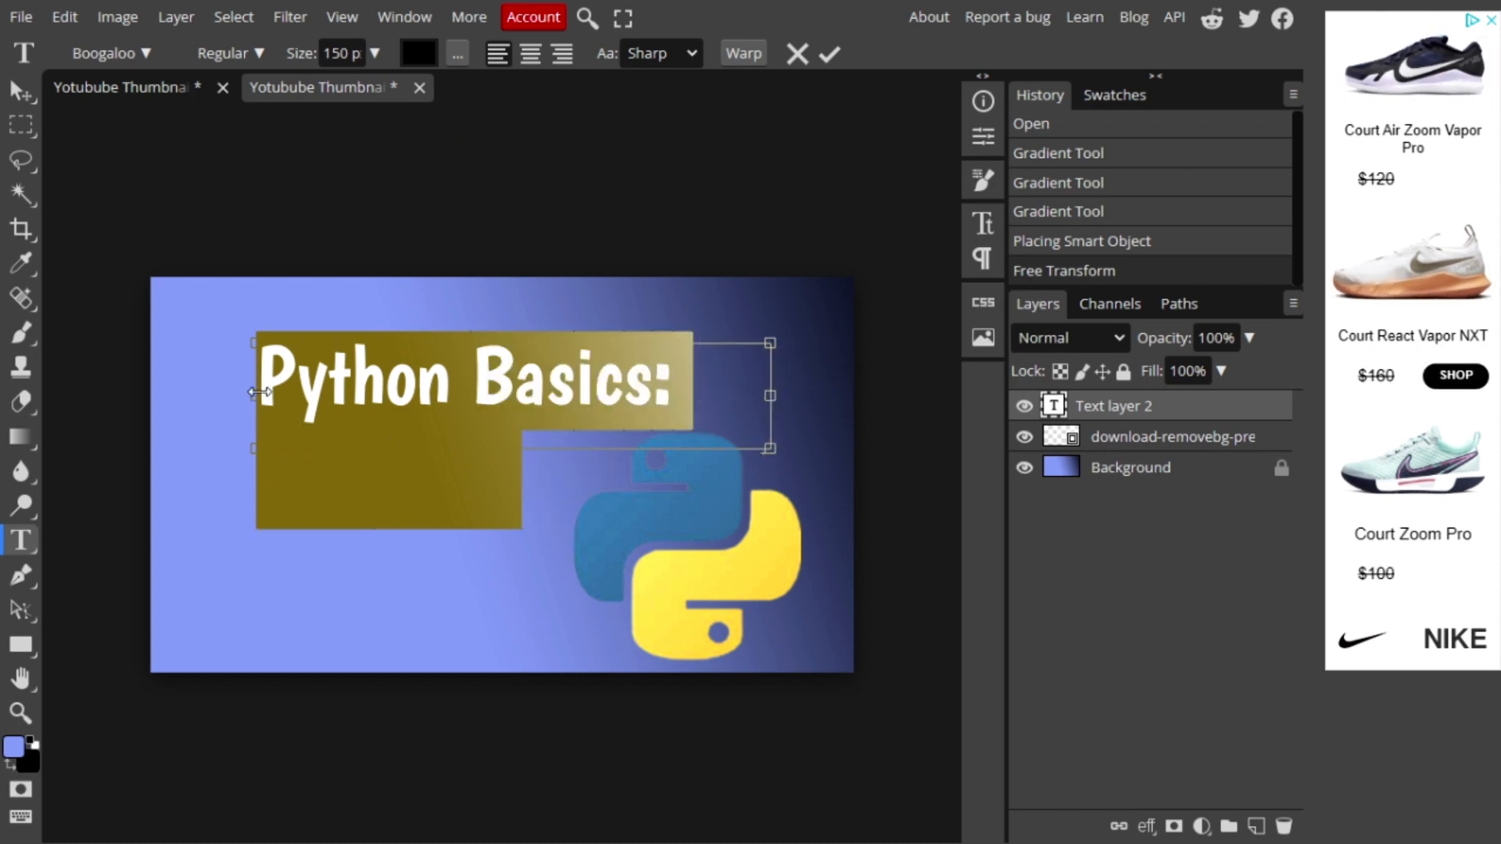
pyautogui.moveTo(254, 395); pyautogui.dragTo(169, 395)
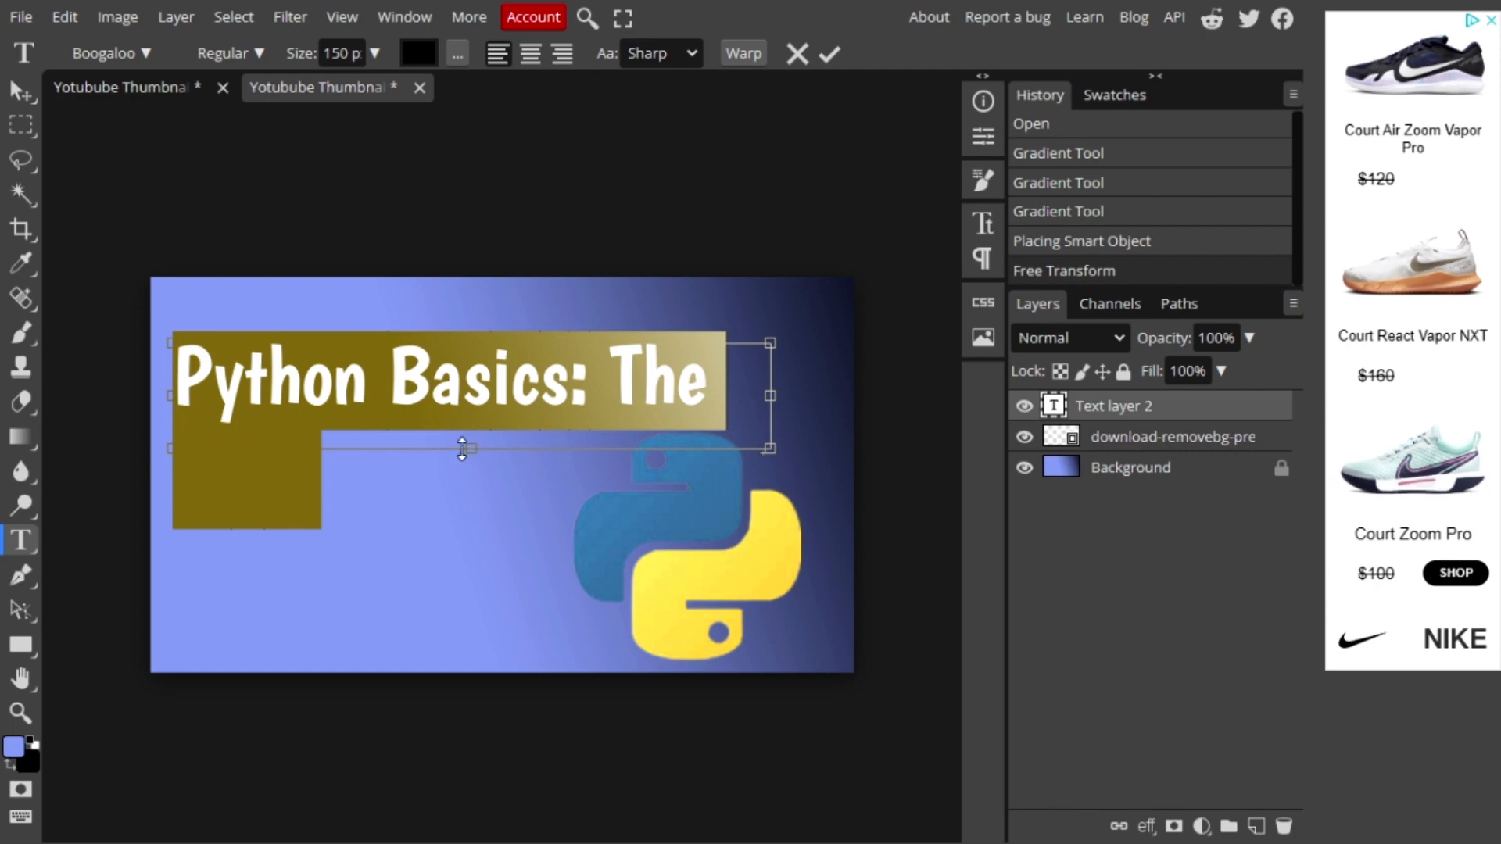
pyautogui.moveTo(469, 447); pyautogui.dragTo(452, 596)
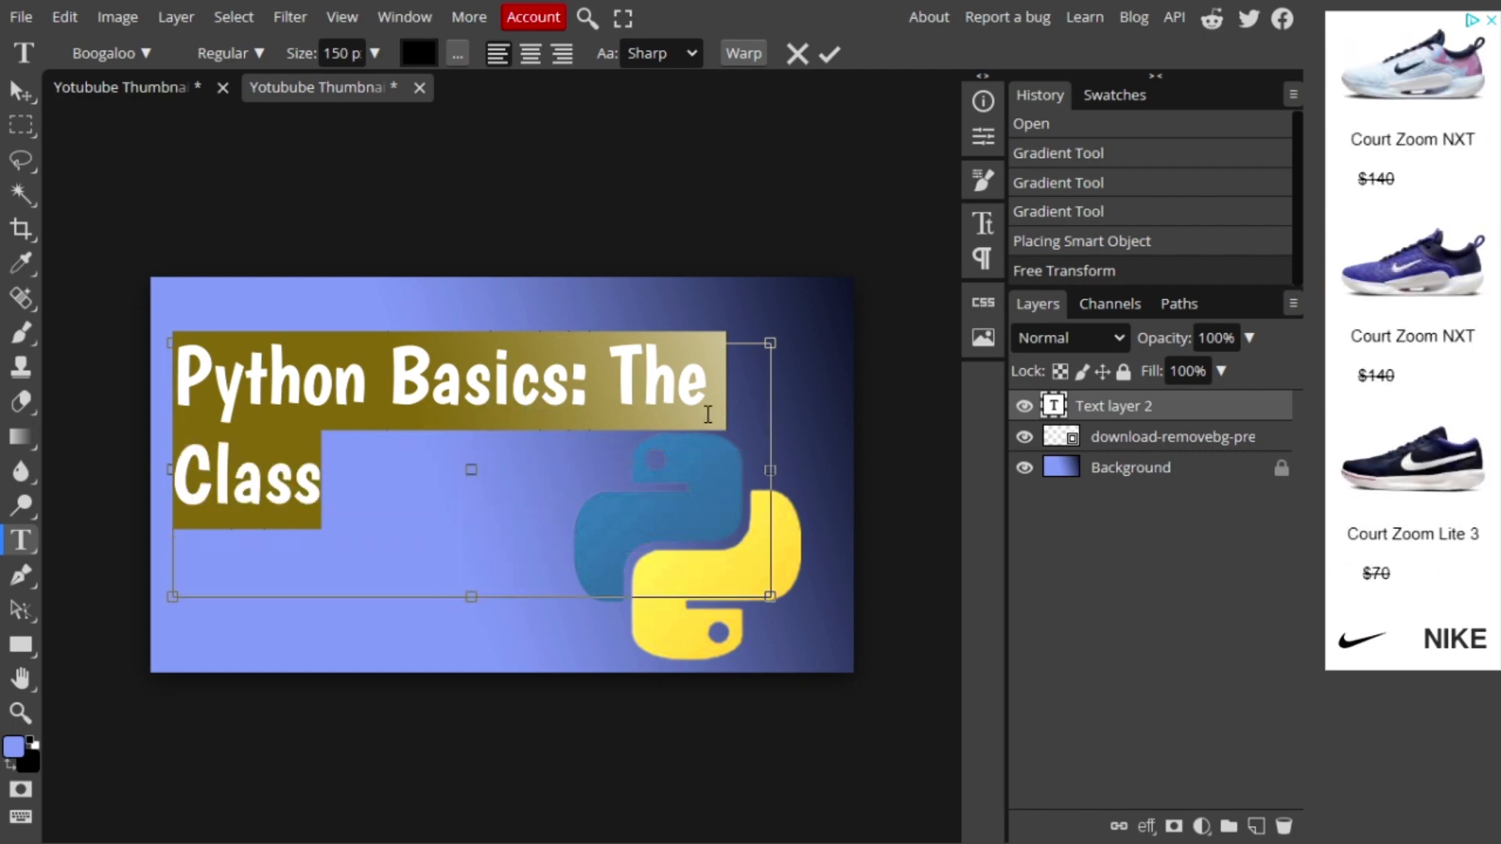
pyautogui.moveTo(771, 470); pyautogui.dragTo(648, 469)
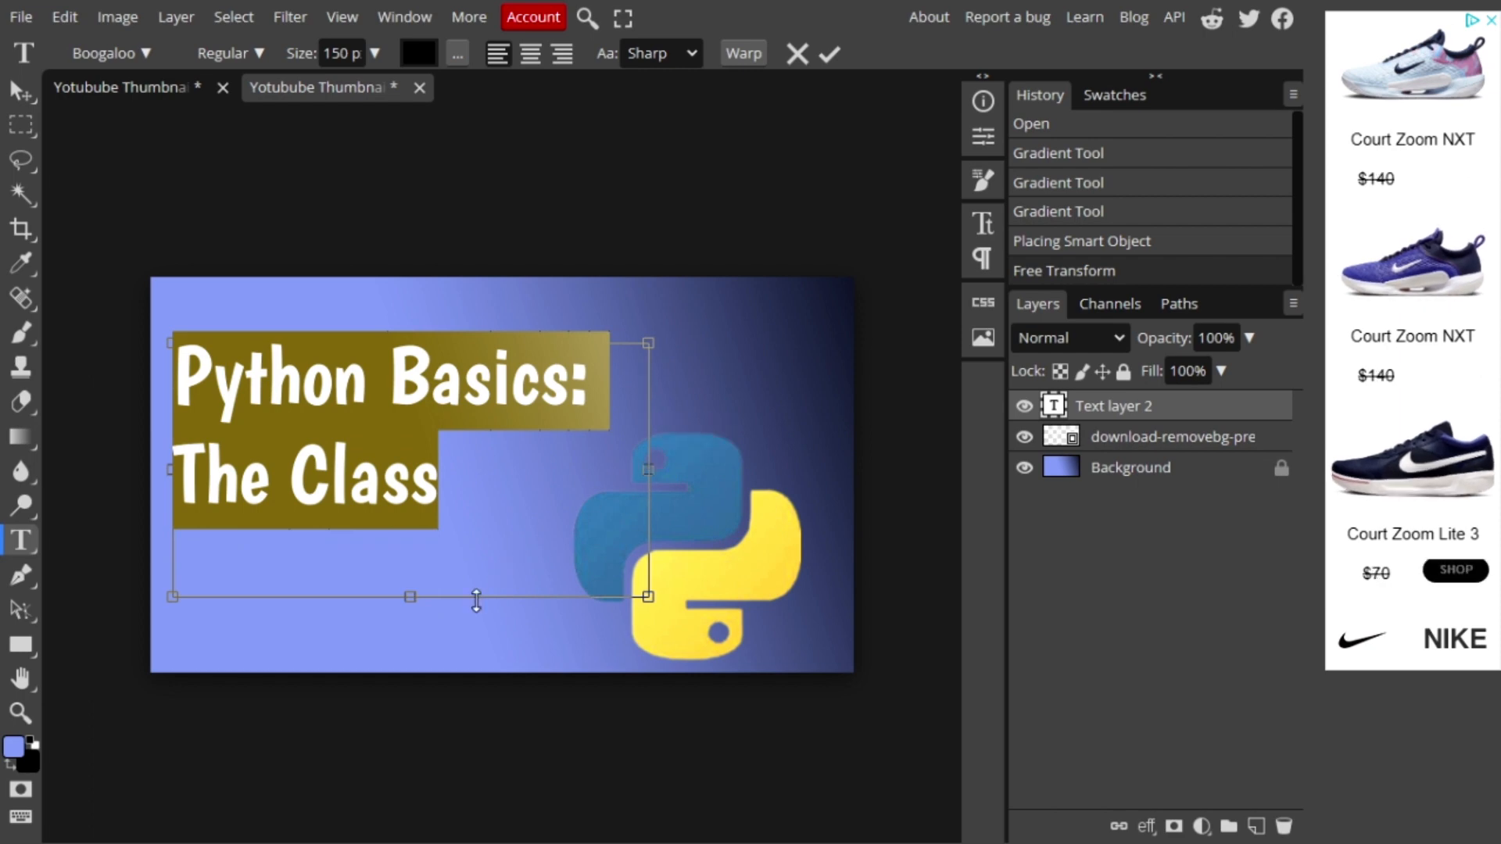
pyautogui.moveTo(651, 416)
pyautogui.mouseDown()
pyautogui.moveTo(670, 416)
pyautogui.moveTo(632, 416)
pyautogui.mouseUp()
# Move the title text to the upper-left area of the canvas, above the Python logo, and commit the text edit.
pyautogui.moveTo(847, 382)
pyautogui.mouseDown()
pyautogui.moveTo(922, 359)
pyautogui.moveTo(870, 365)
pyautogui.mouseUp()
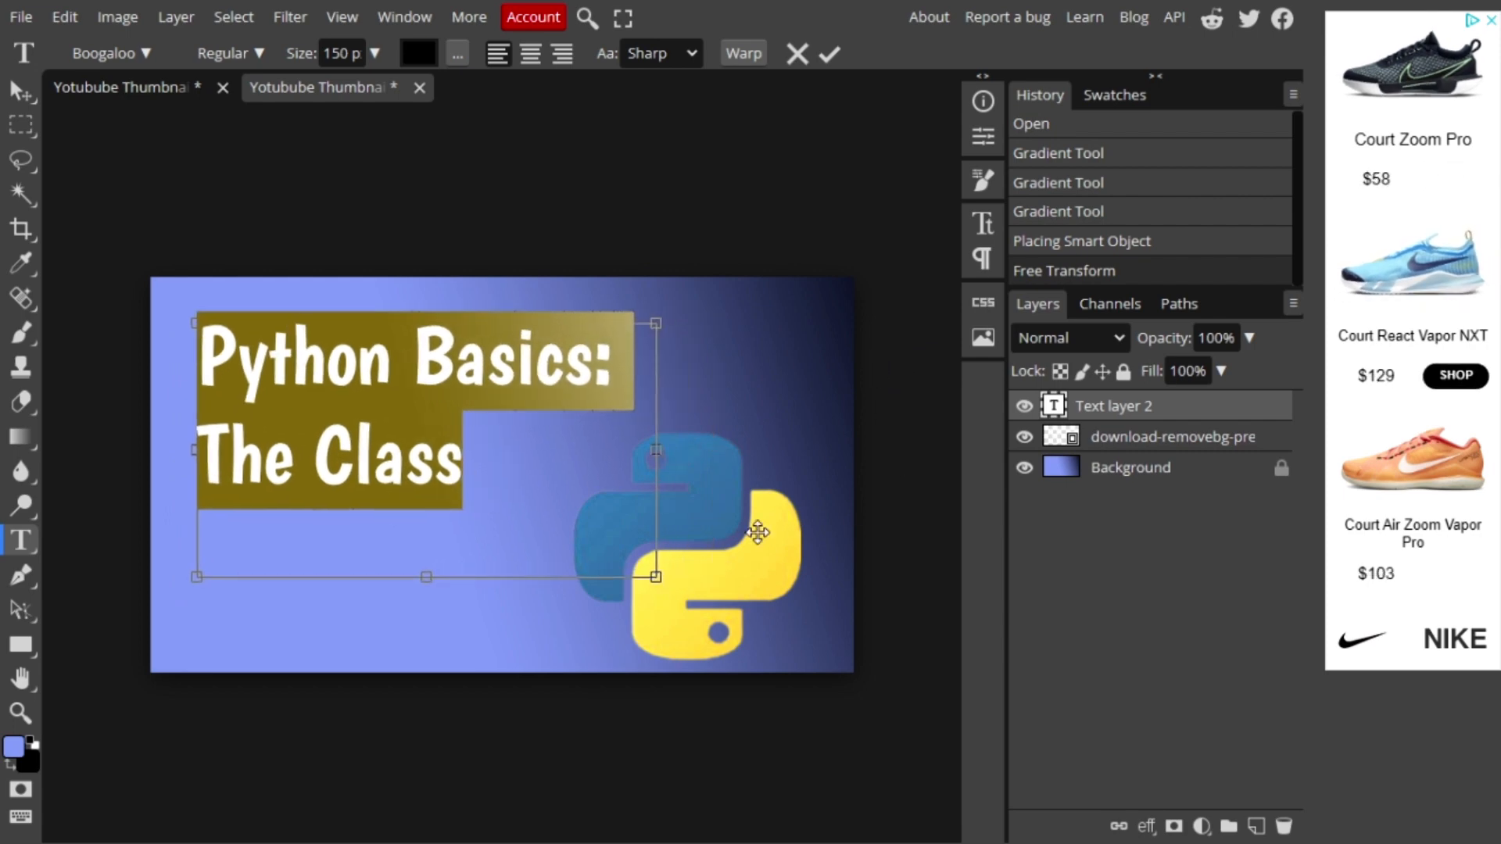
pyautogui.moveTo(759, 522)
pyautogui.mouseDown()
pyautogui.moveTo(732, 520)
pyautogui.moveTo(764, 502)
pyautogui.mouseUp()
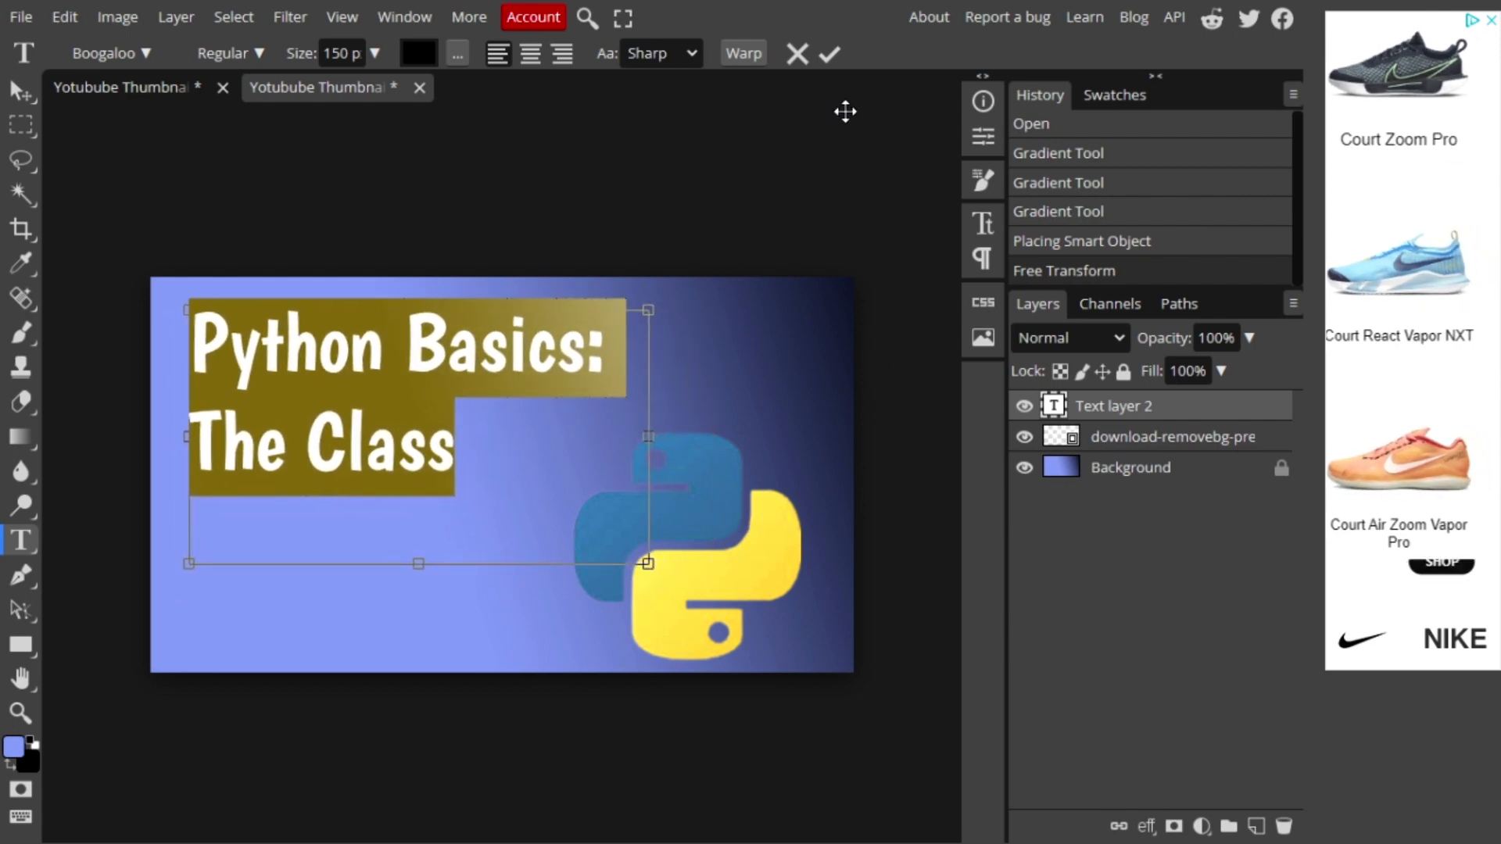
pyautogui.click(829, 53)
pyautogui.click(663, 513)
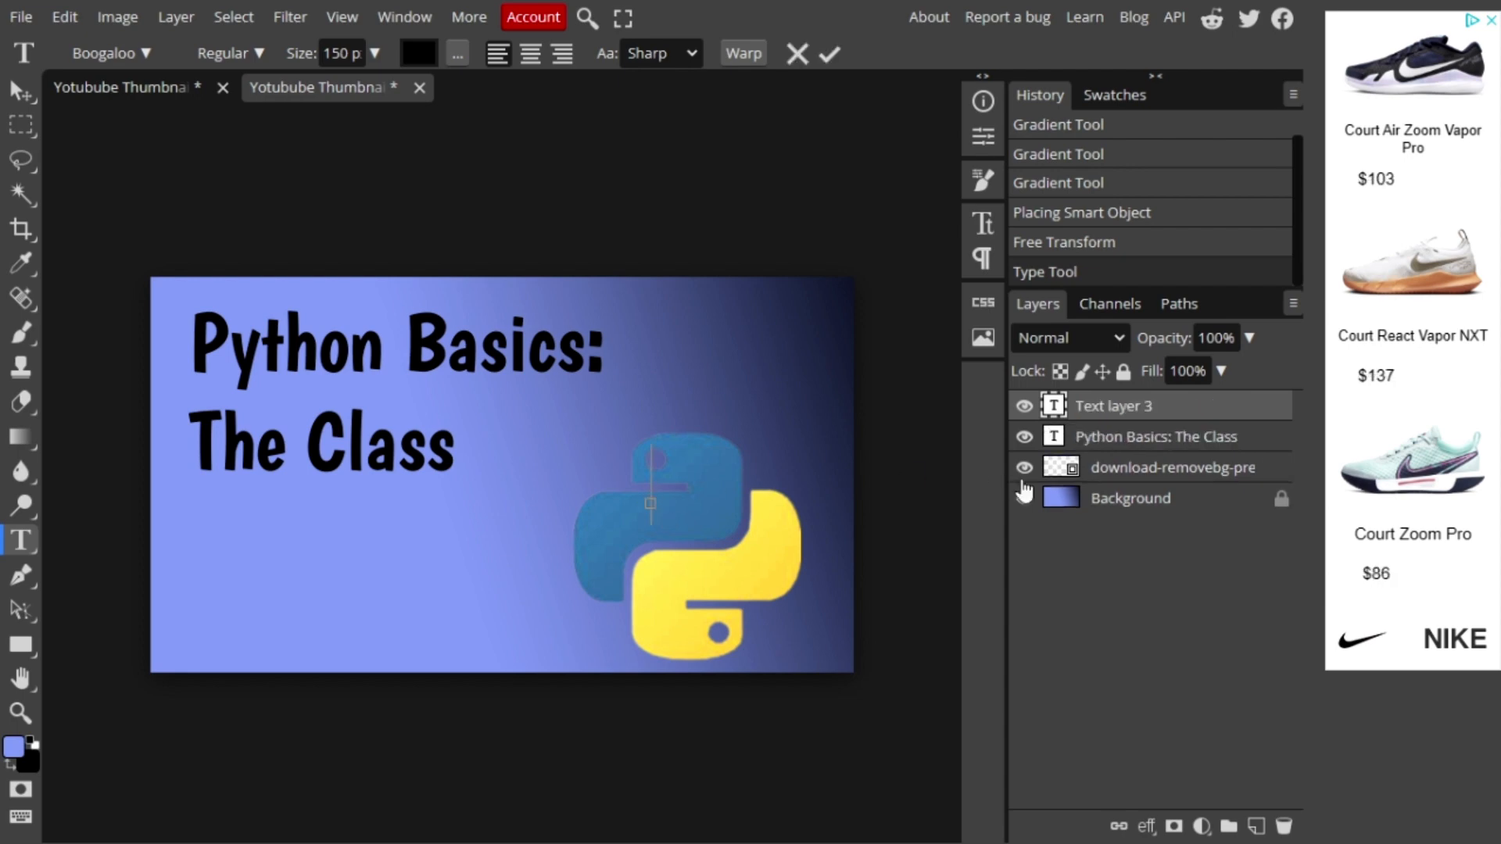